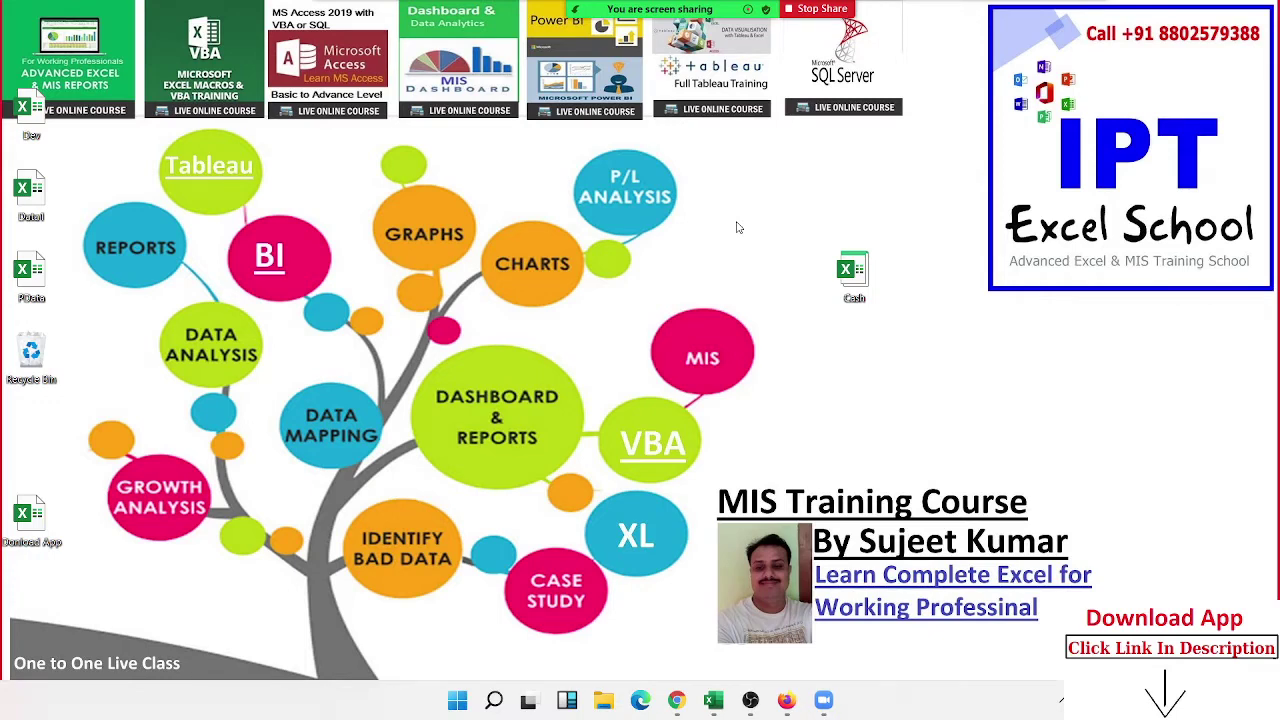
Step: Restore the Book5 window, show the Developer tab, and select cells on the empty Sheet1
left_click(727, 712)
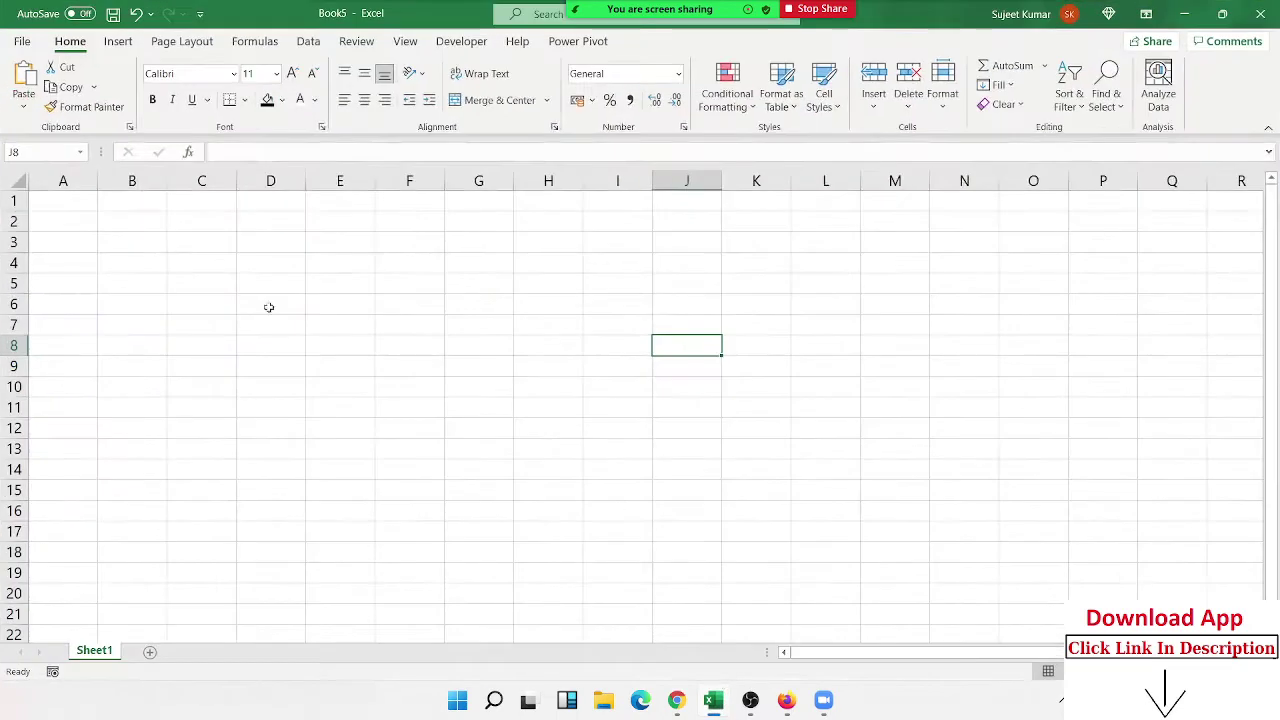
left_click(227, 283)
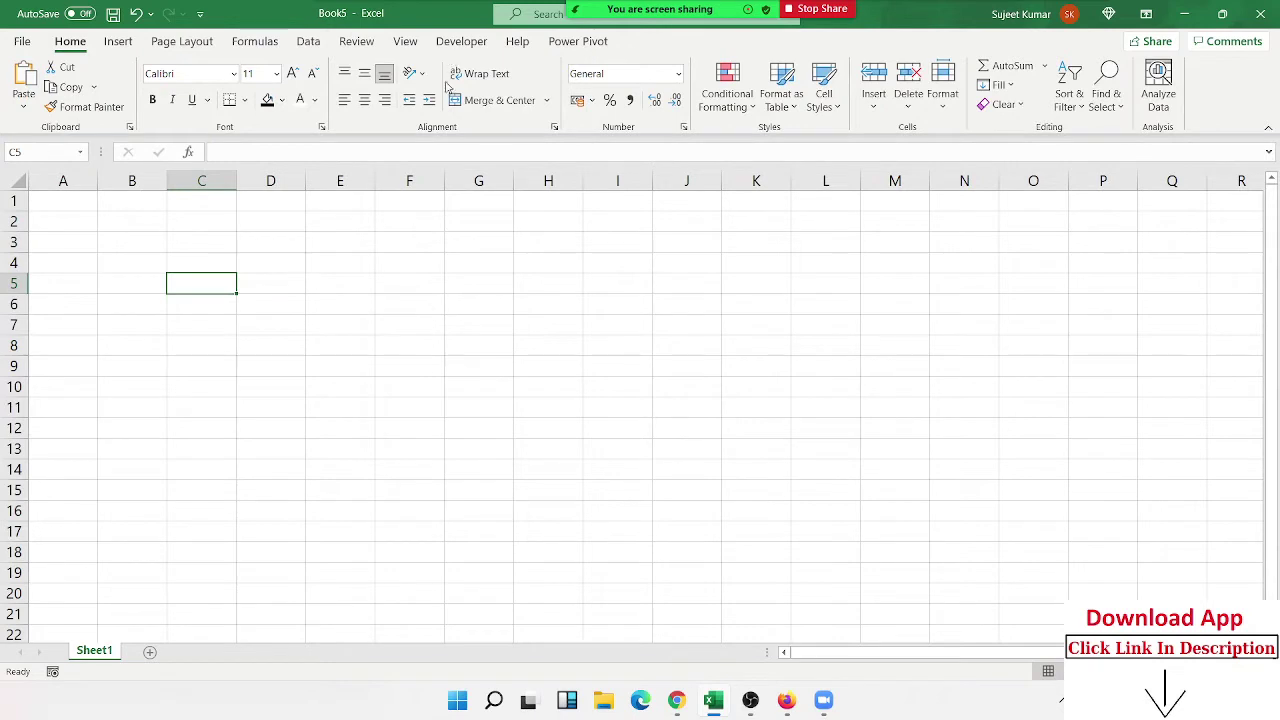
left_click(451, 40)
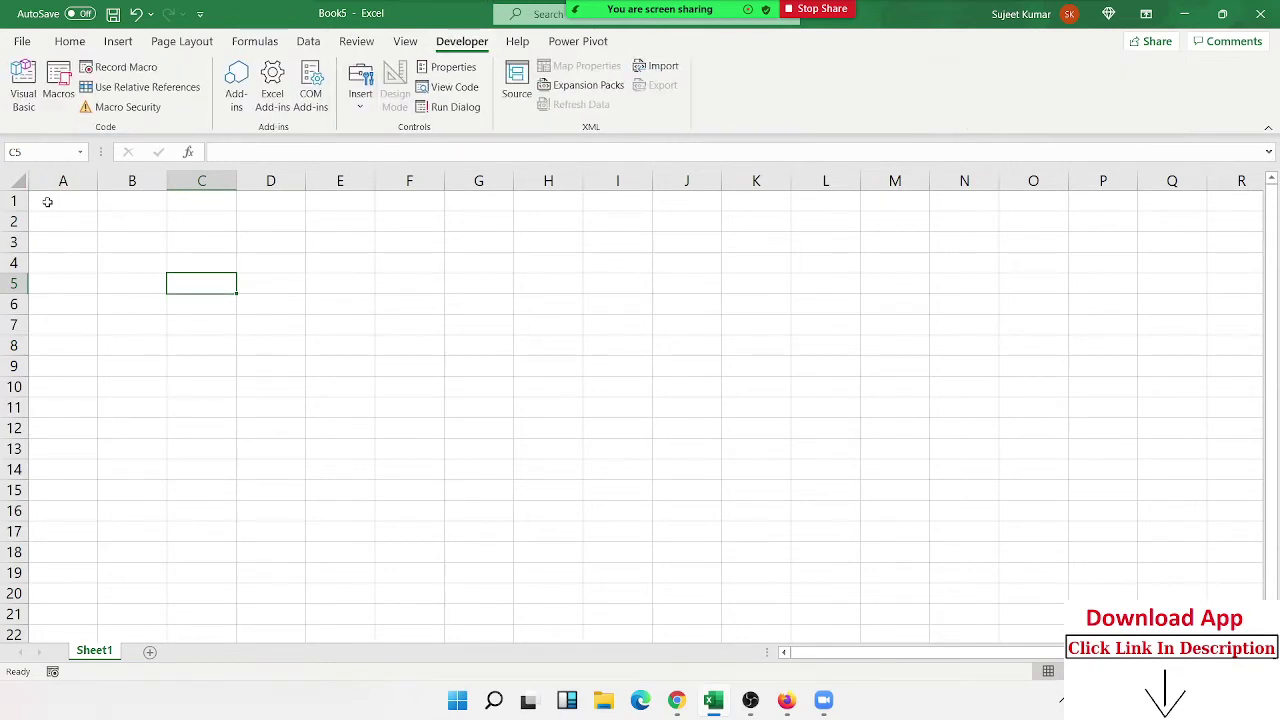
left_click_drag(47, 201, 545, 405)
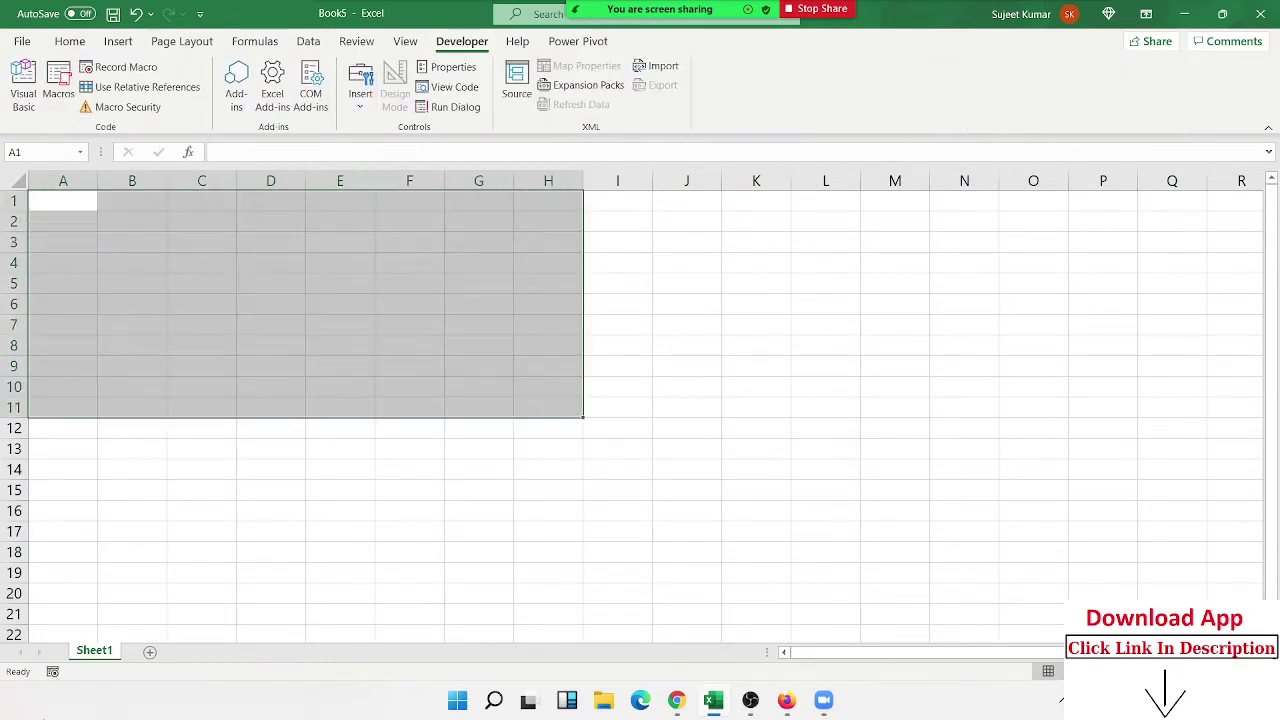
left_click(257, 313)
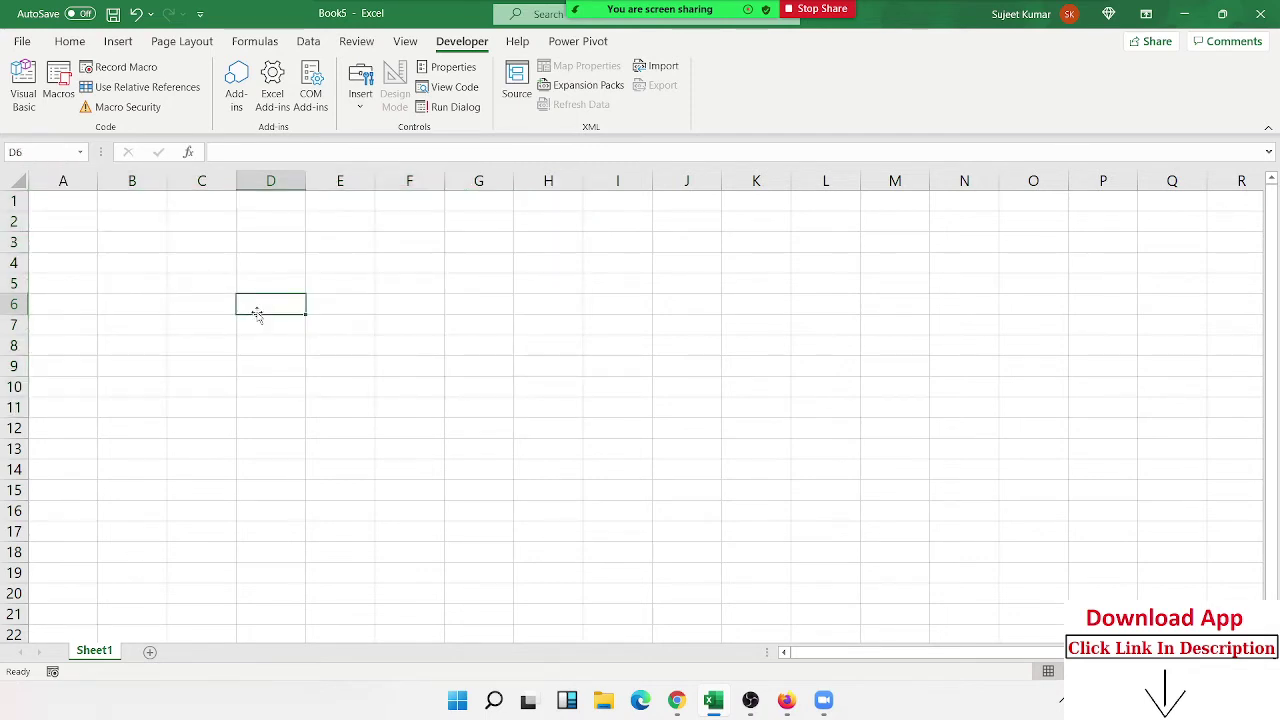
left_click(413, 265)
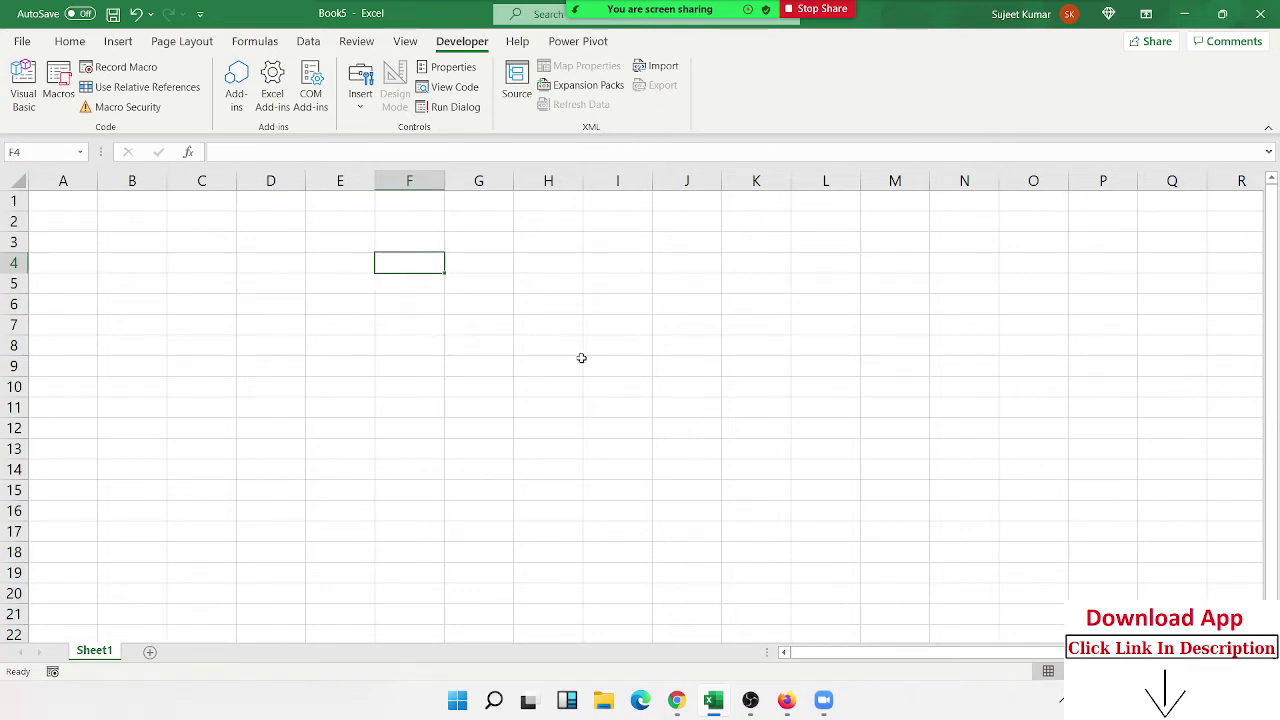
left_click(276, 309)
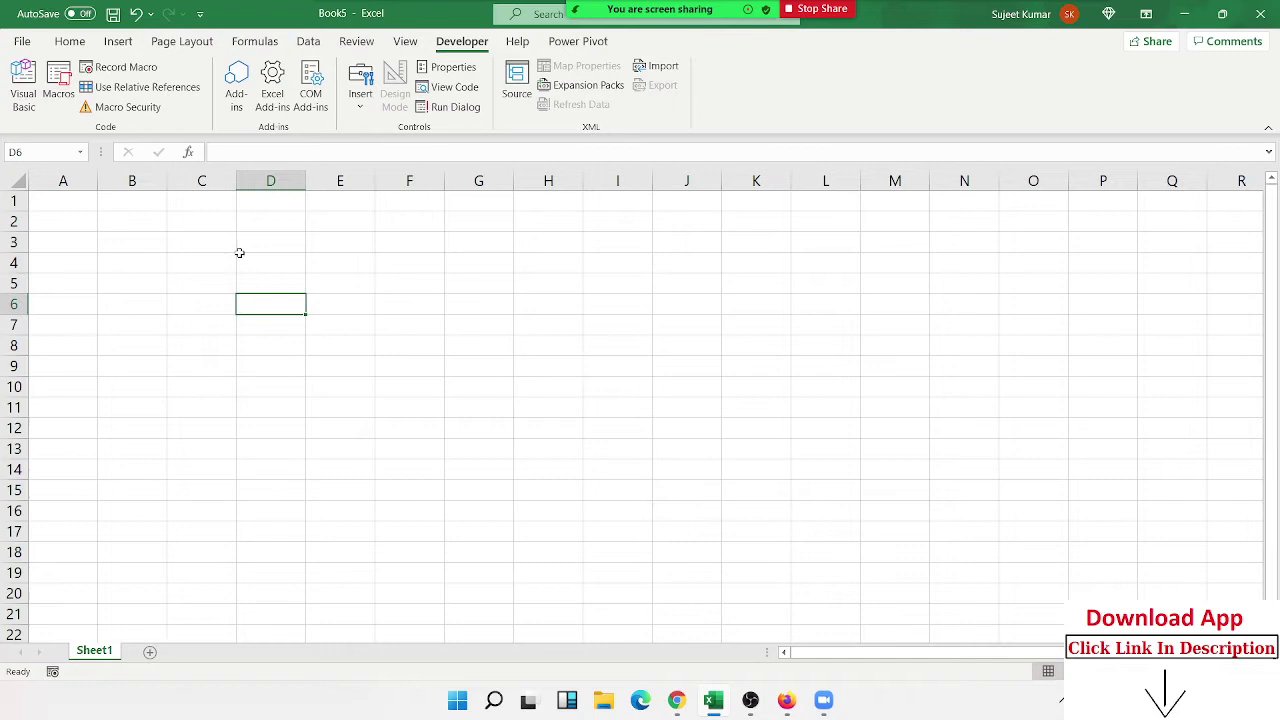
Step: Record Macro2 typing 12 into A1 and 32 into B1, stop, and list the macros
left_click(136, 70)
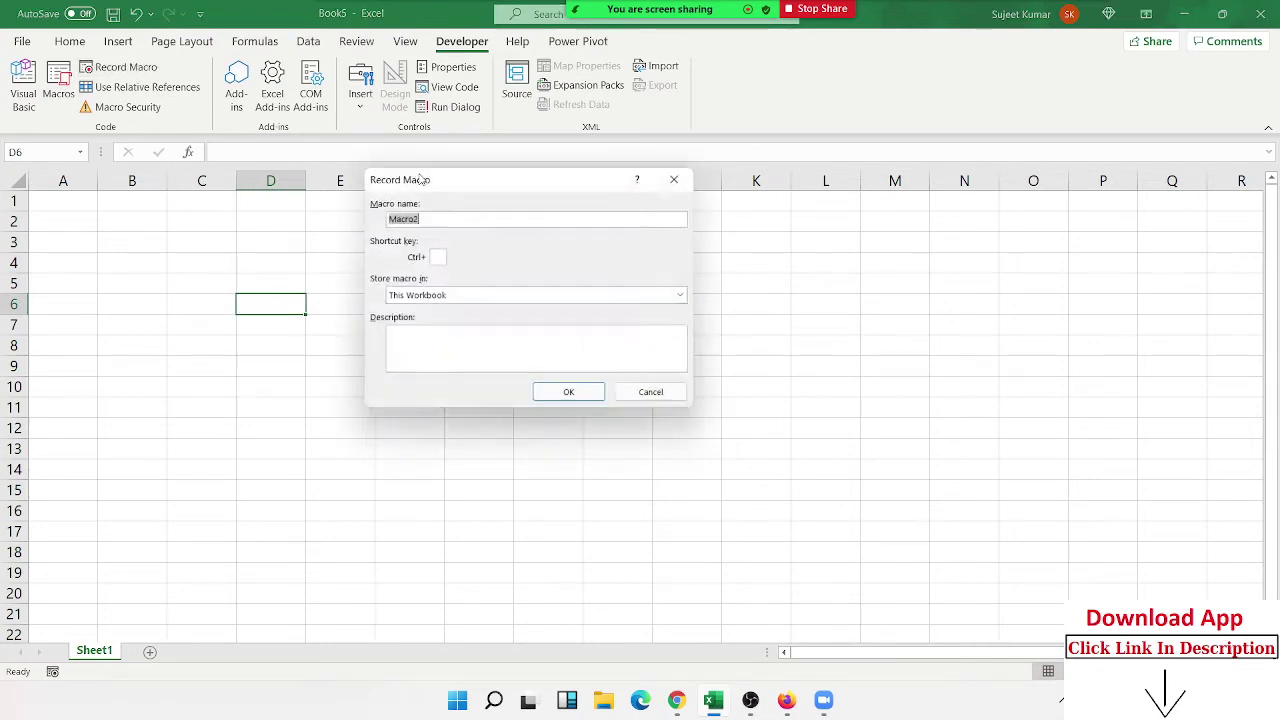
left_click(582, 396)
left_click(83, 201)
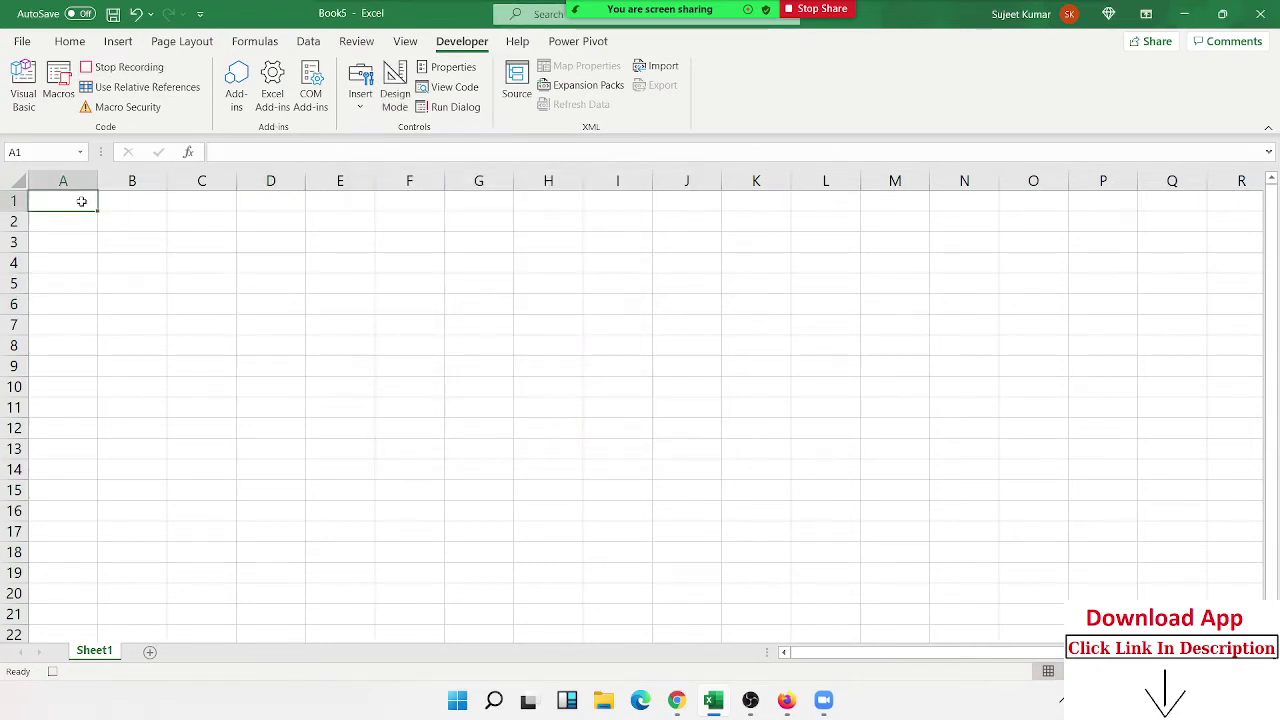
type("12")
left_click(144, 204)
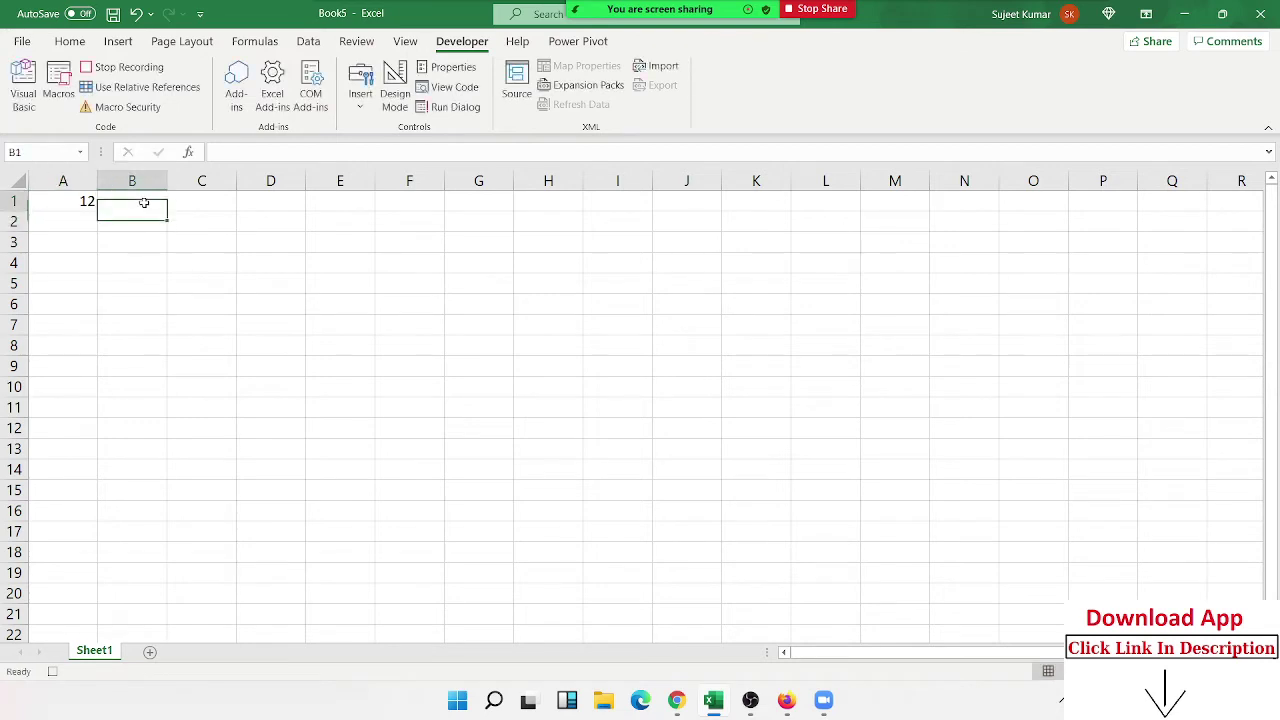
type("32")
left_click(146, 238)
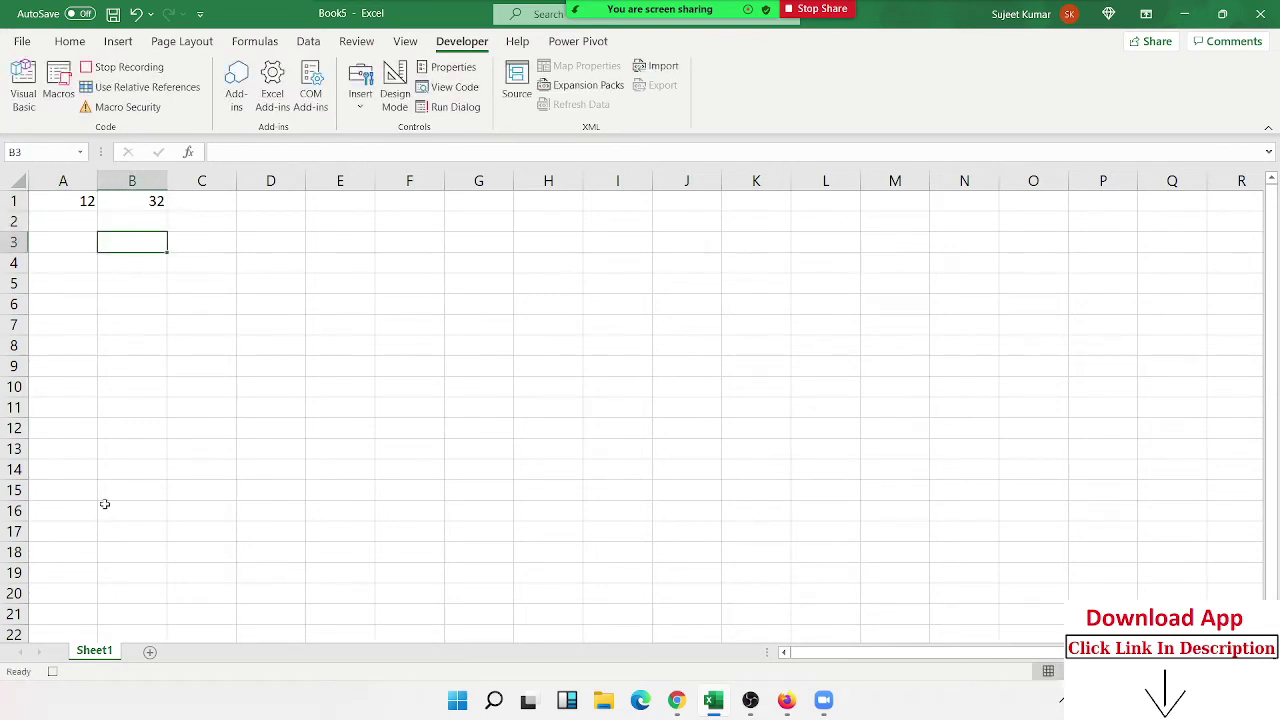
left_click(52, 671)
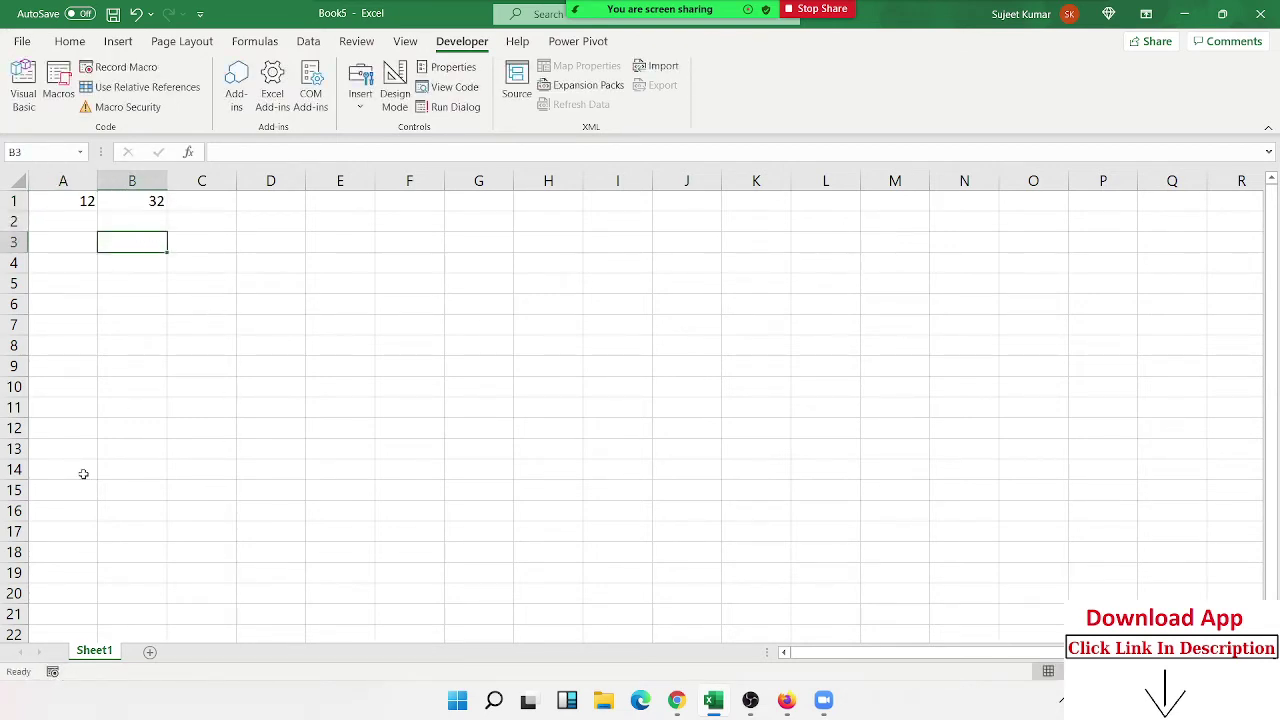
left_click(58, 88)
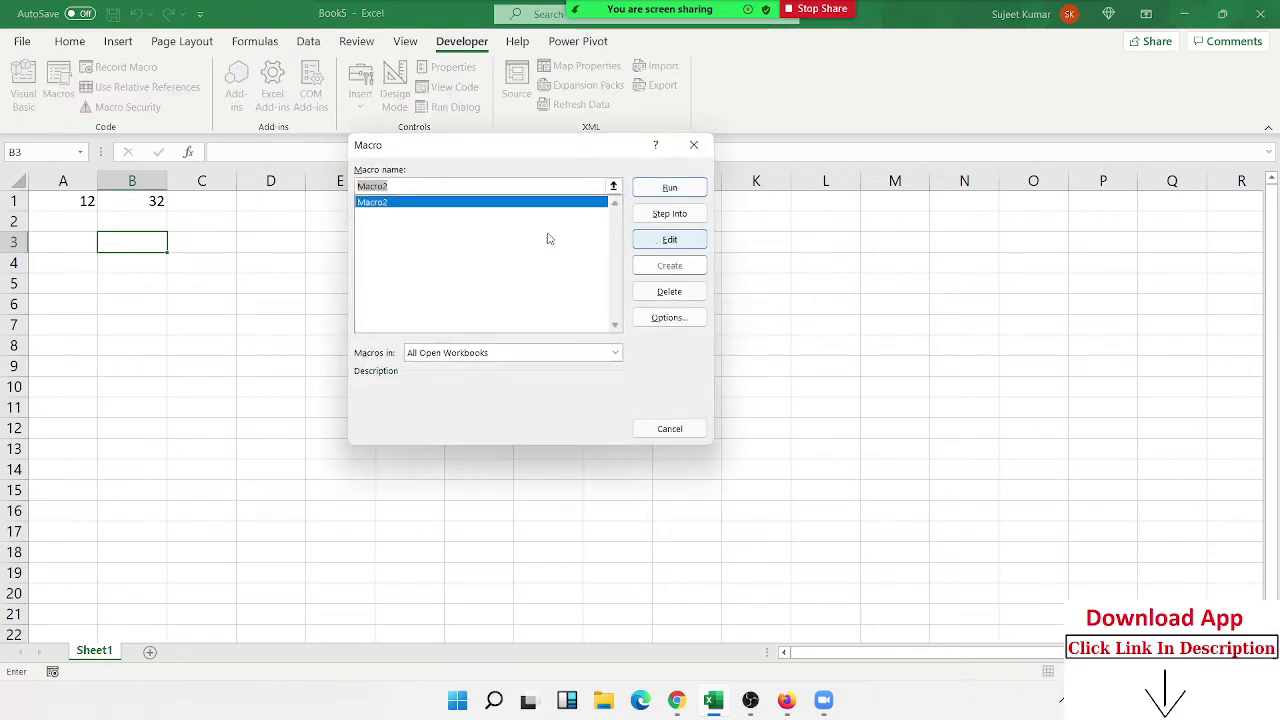
Step: Open Macro2 in the VBA editor, delete the whole Sub Macro2 procedure, and close the editor
left_click(670, 243)
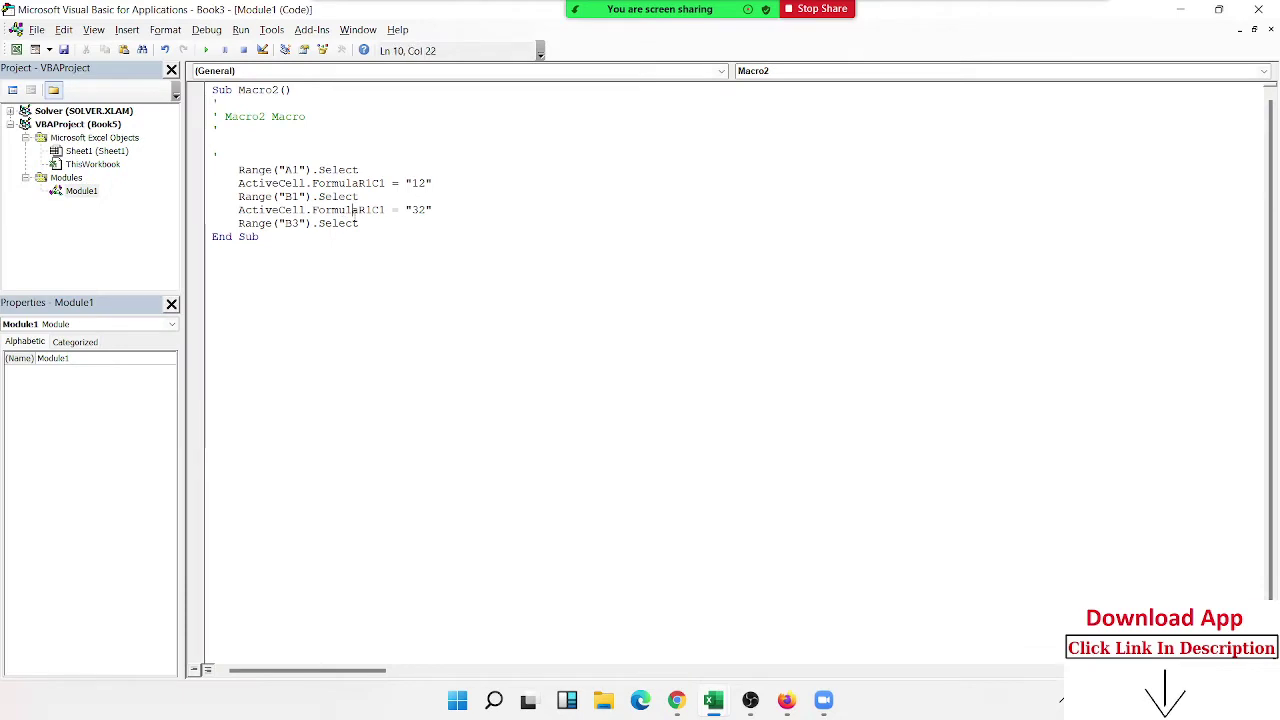
left_click(361, 224)
left_click_drag(361, 224, 234, 157)
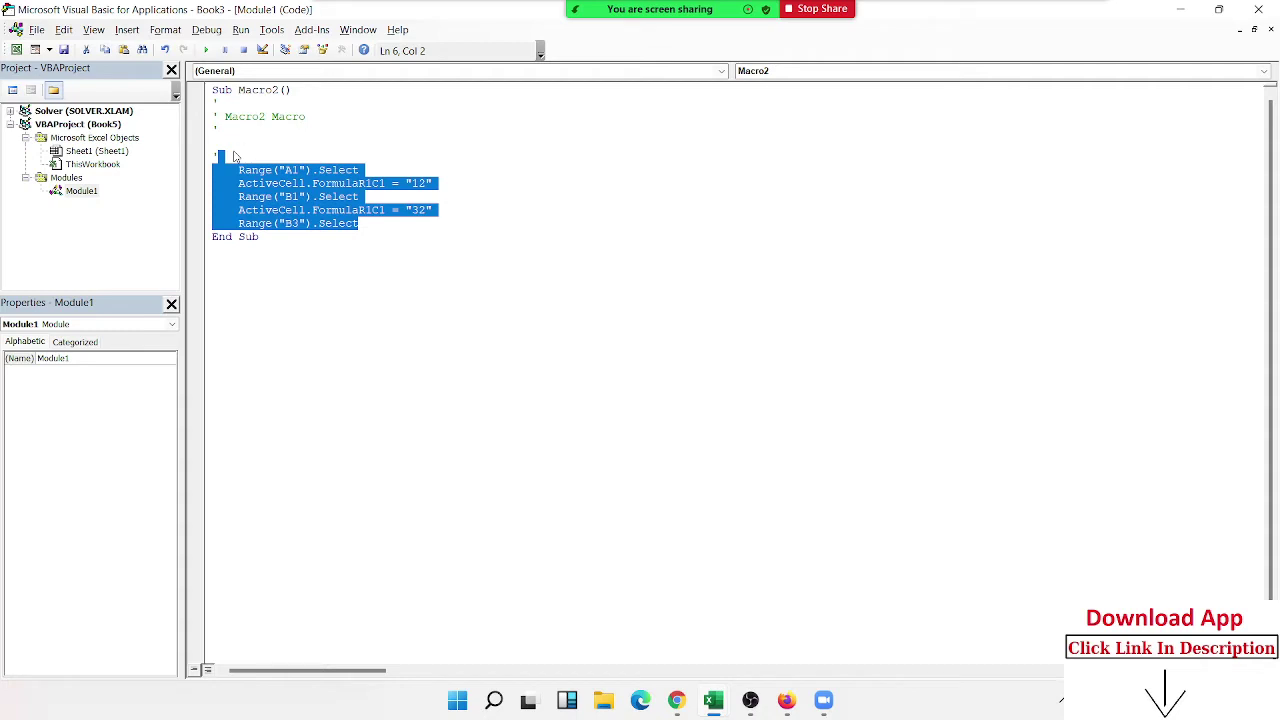
mouse_move(414, 320)
left_mouse_down()
mouse_move(222, 75)
mouse_move(189, 80)
left_mouse_up()
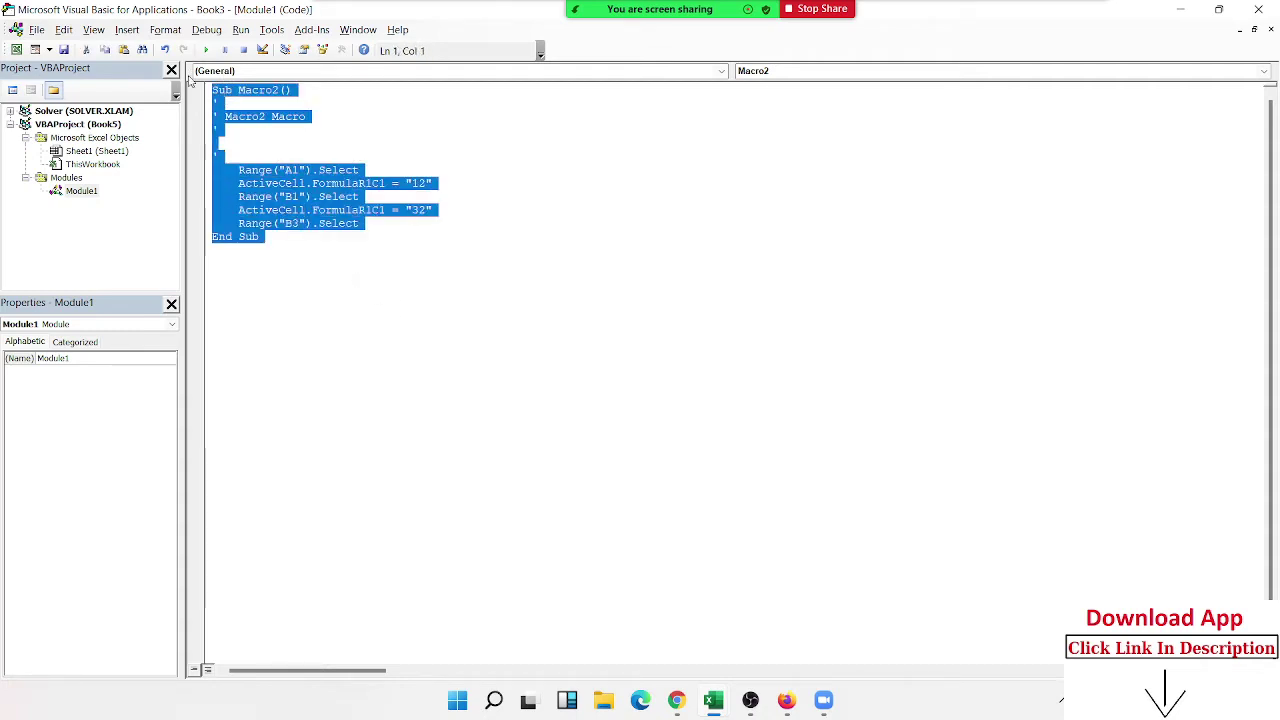
key("Delete")
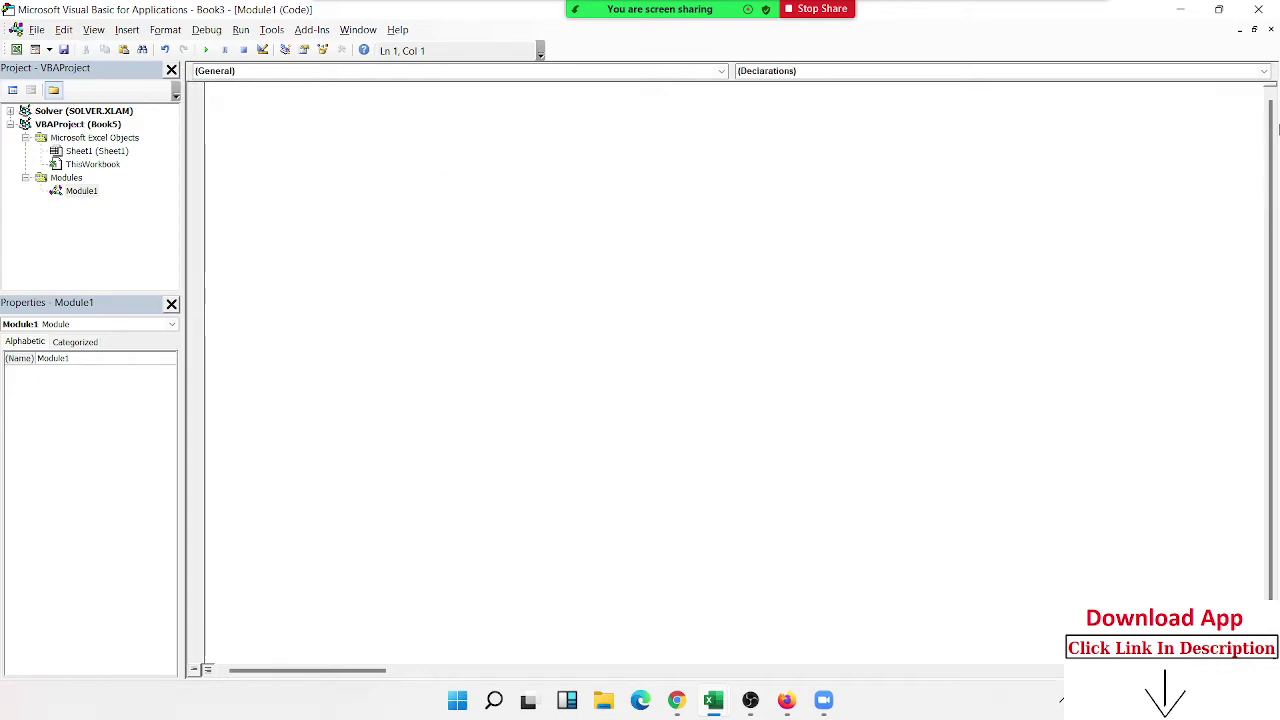
left_click(1258, 9)
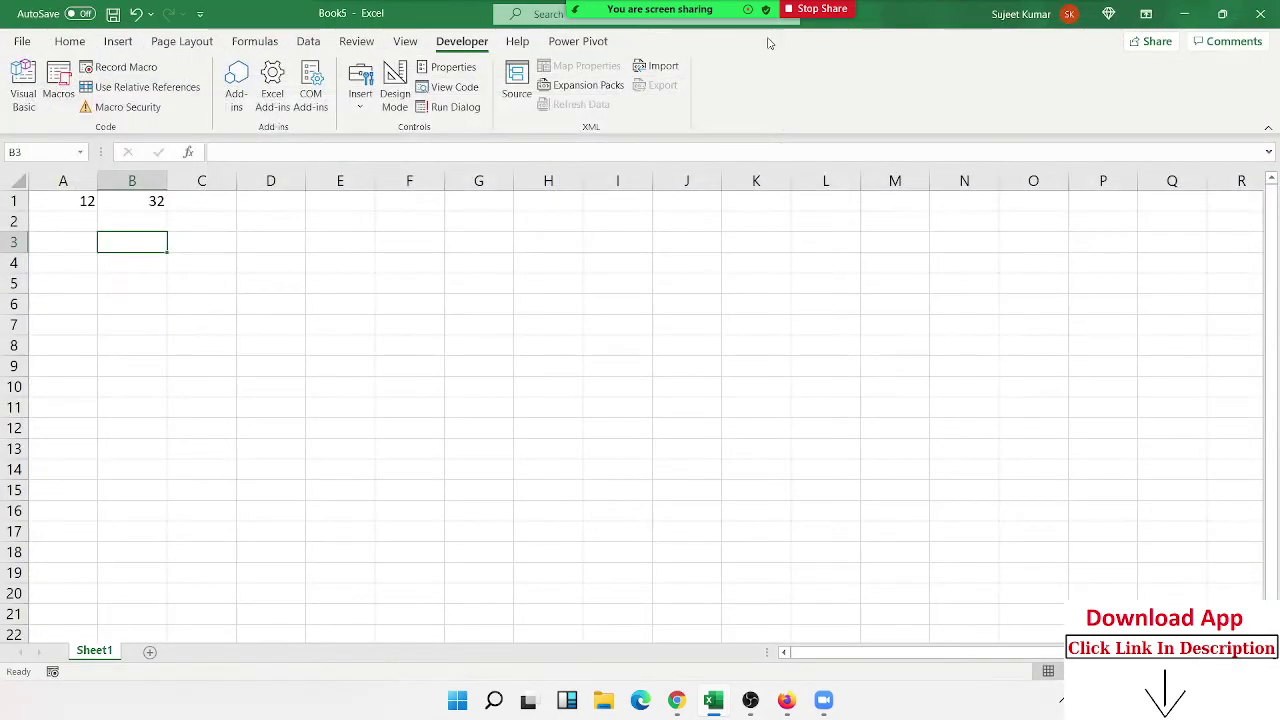
Step: Cancel a first Record Macro attempt, select a few cells, then reopen Record Macro proposing Macro3
left_click(491, 223)
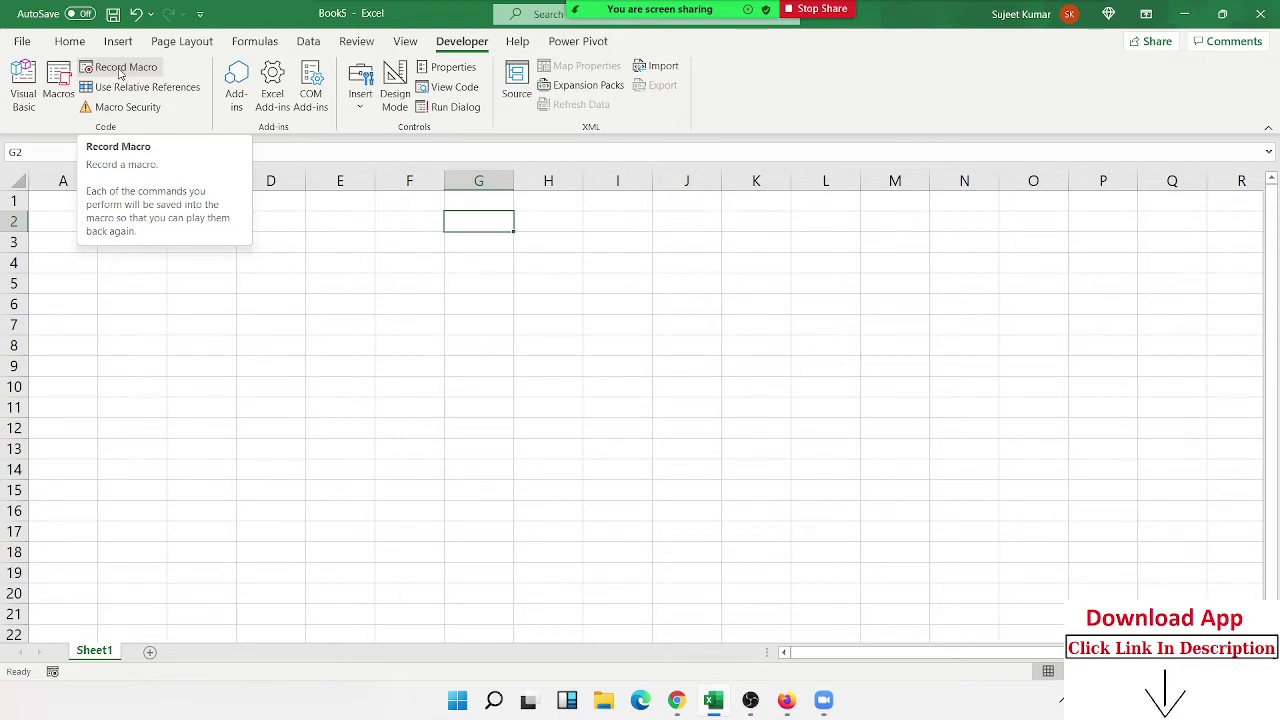
left_click(119, 68)
key("Escape")
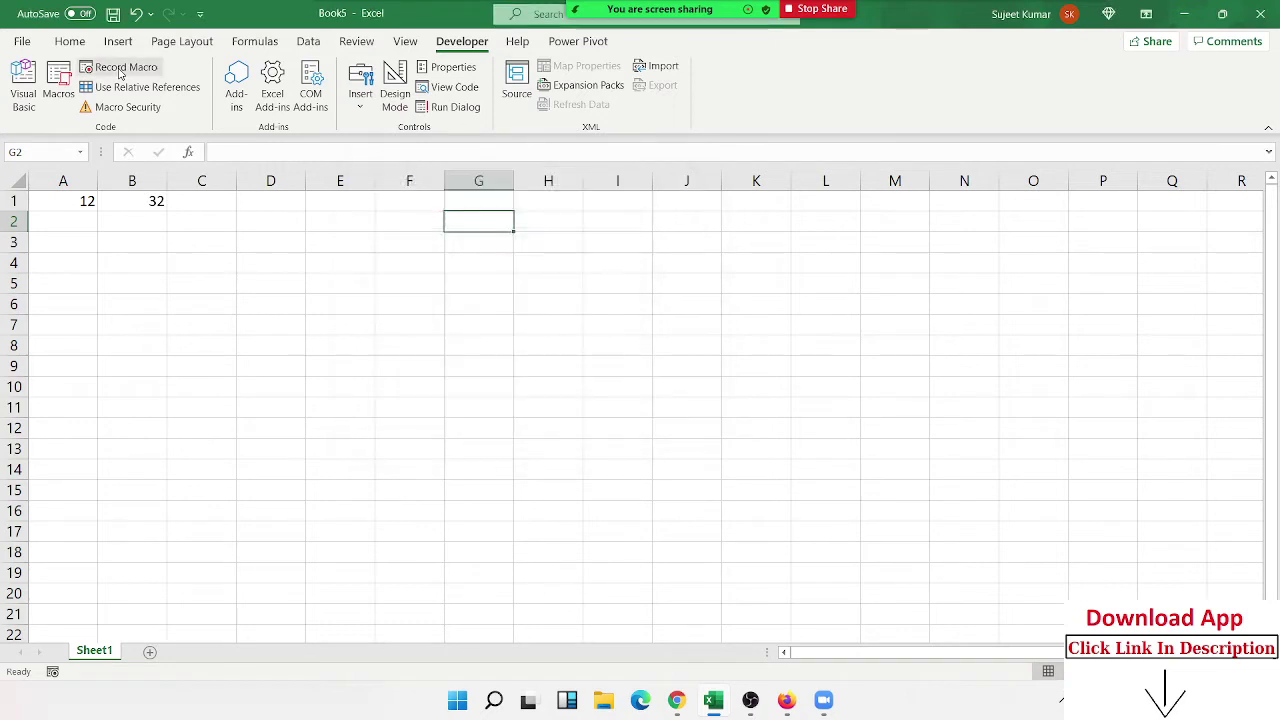
left_click(407, 271)
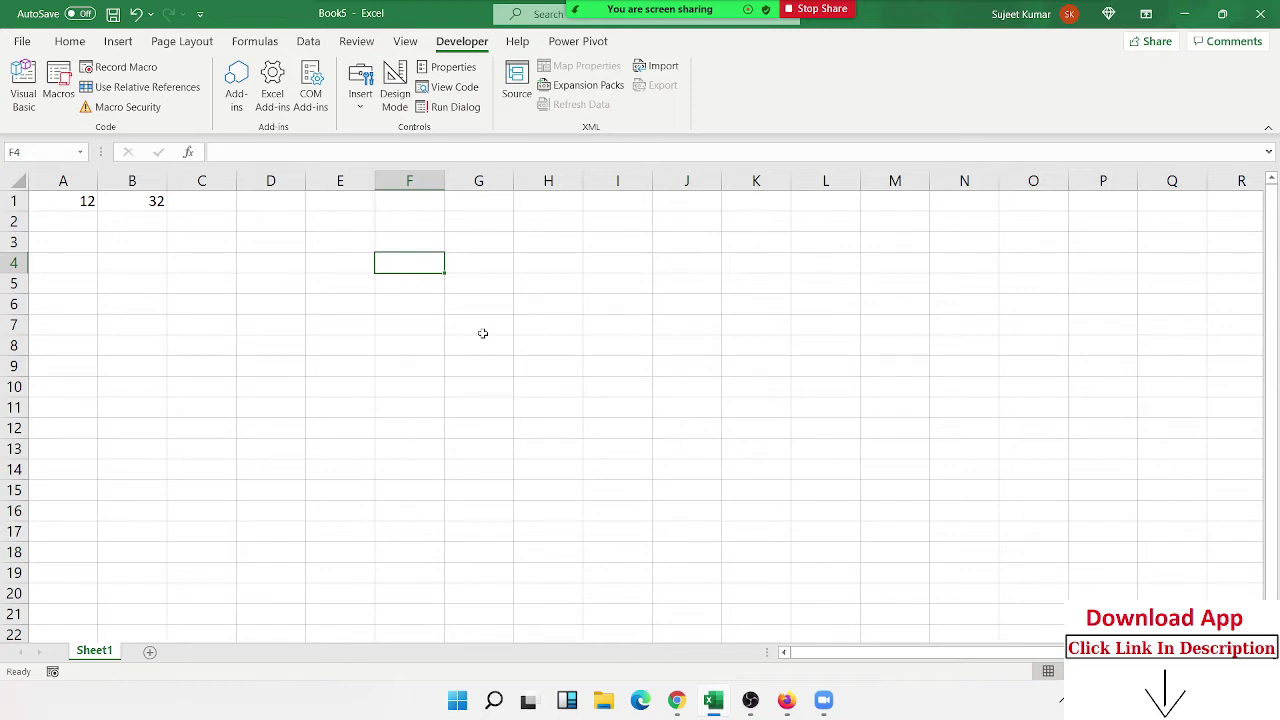
left_click(462, 226)
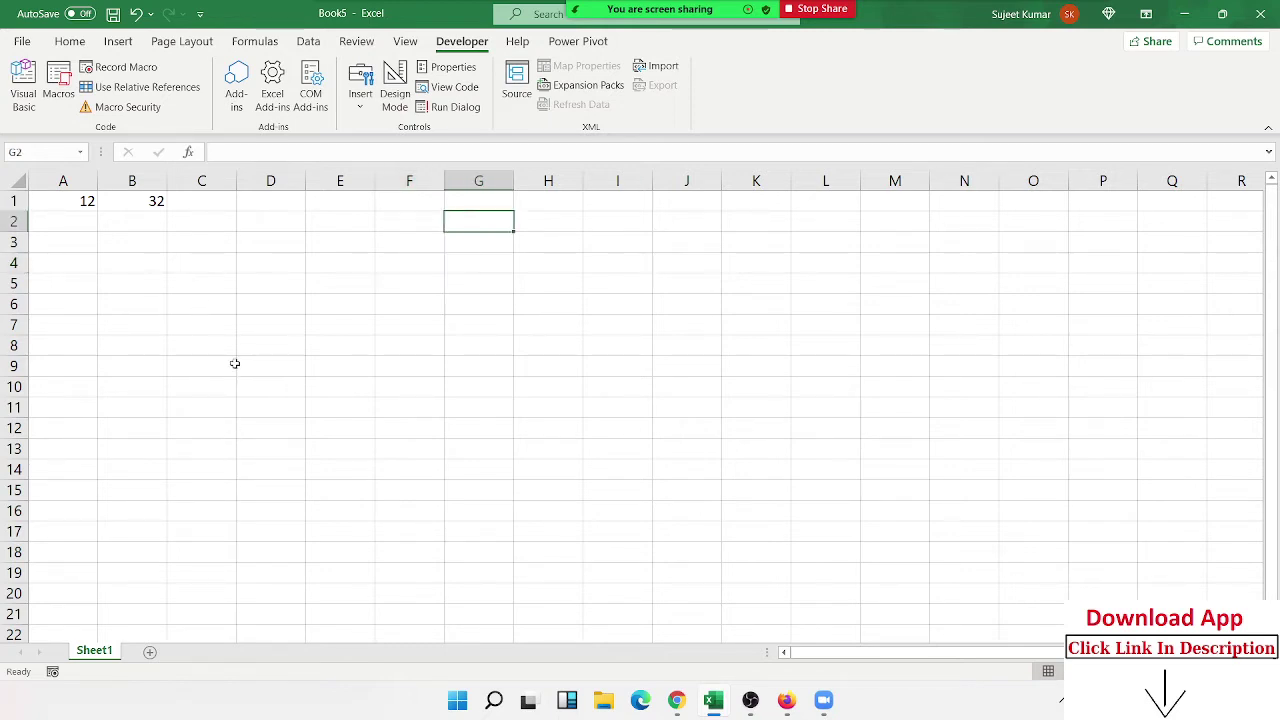
left_click(215, 299)
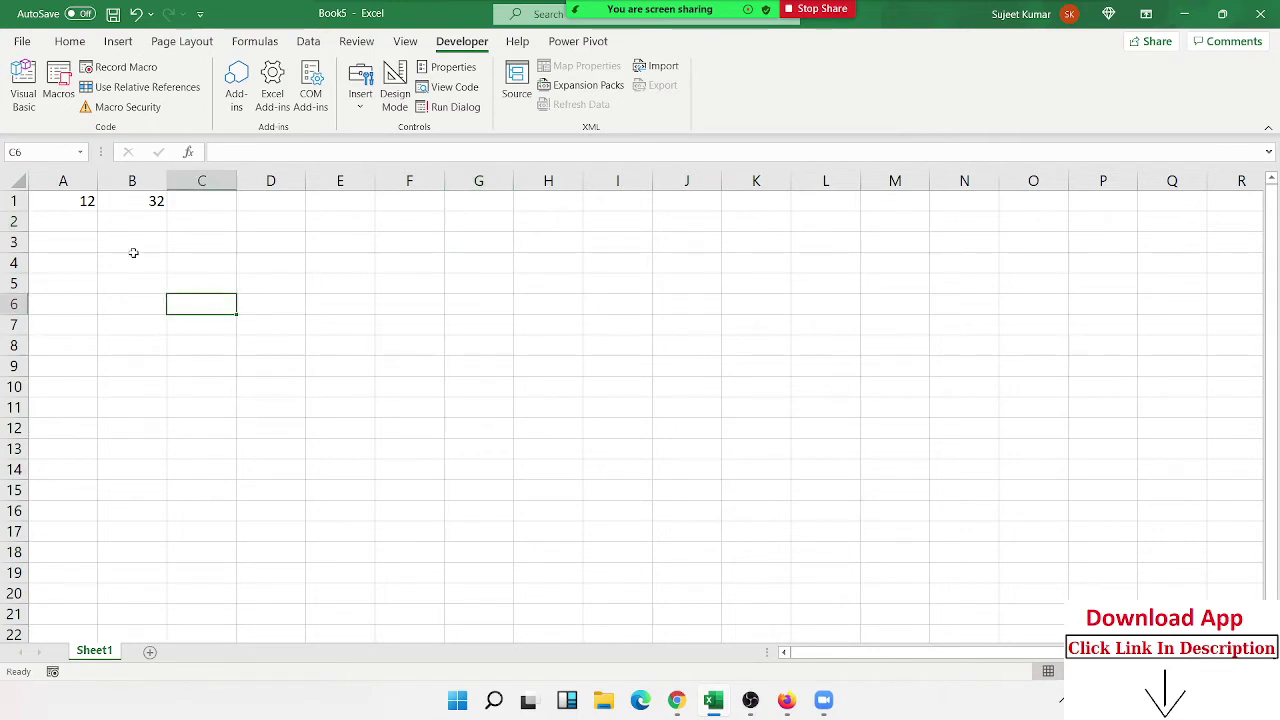
left_click(55, 672)
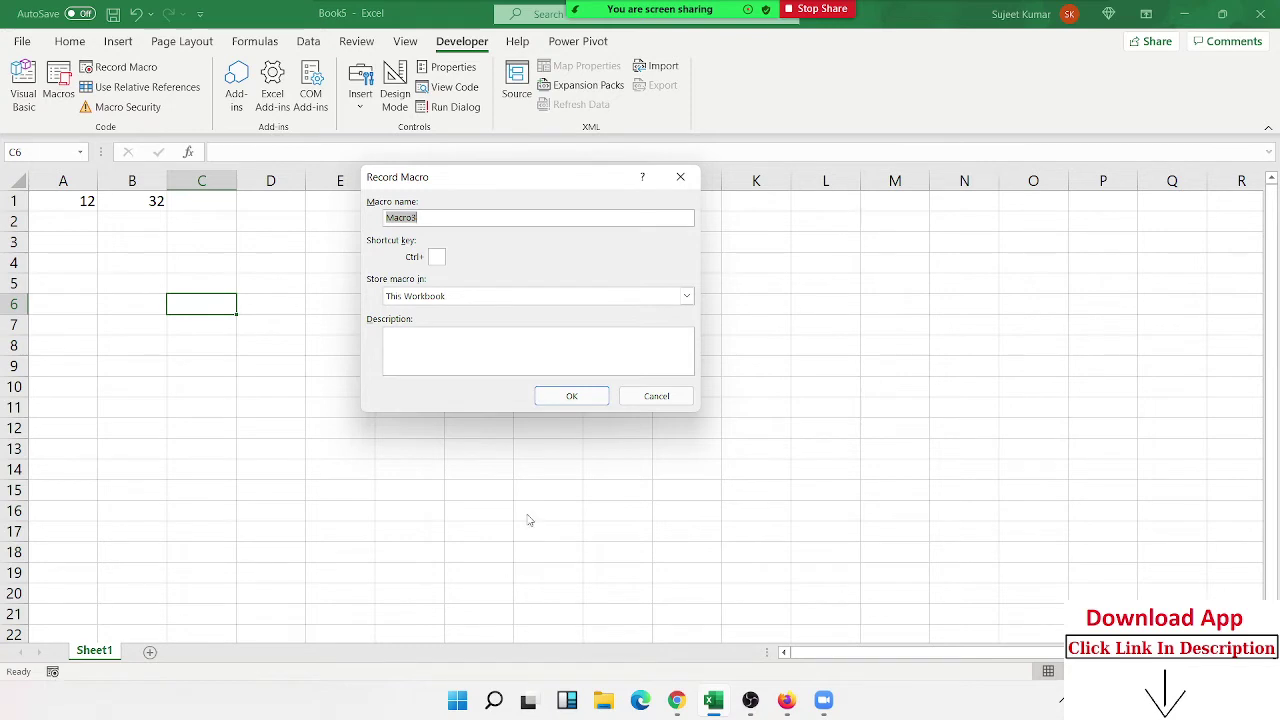
Step: Record Macro3 copying A1 and pasting its value 12 into F3 via Paste Special > Values
left_click(571, 396)
left_click(66, 200)
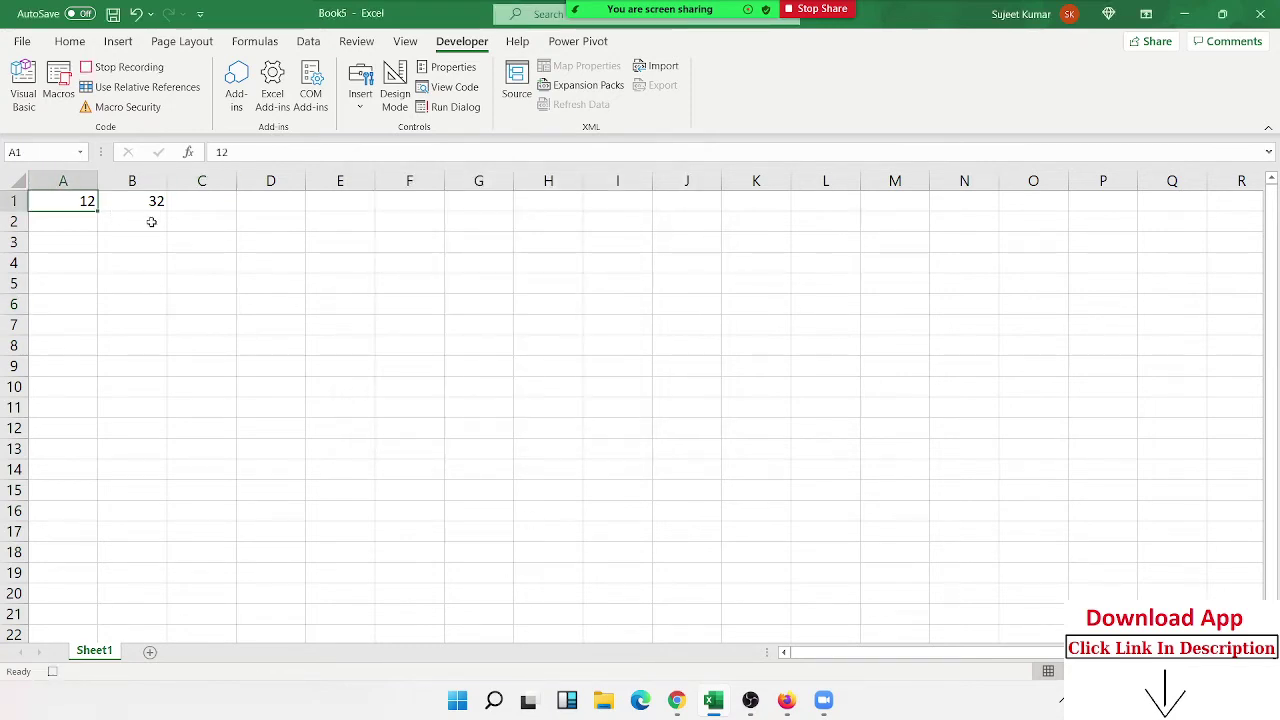
key("ctrl+c")
right_click(385, 248)
left_click(425, 316)
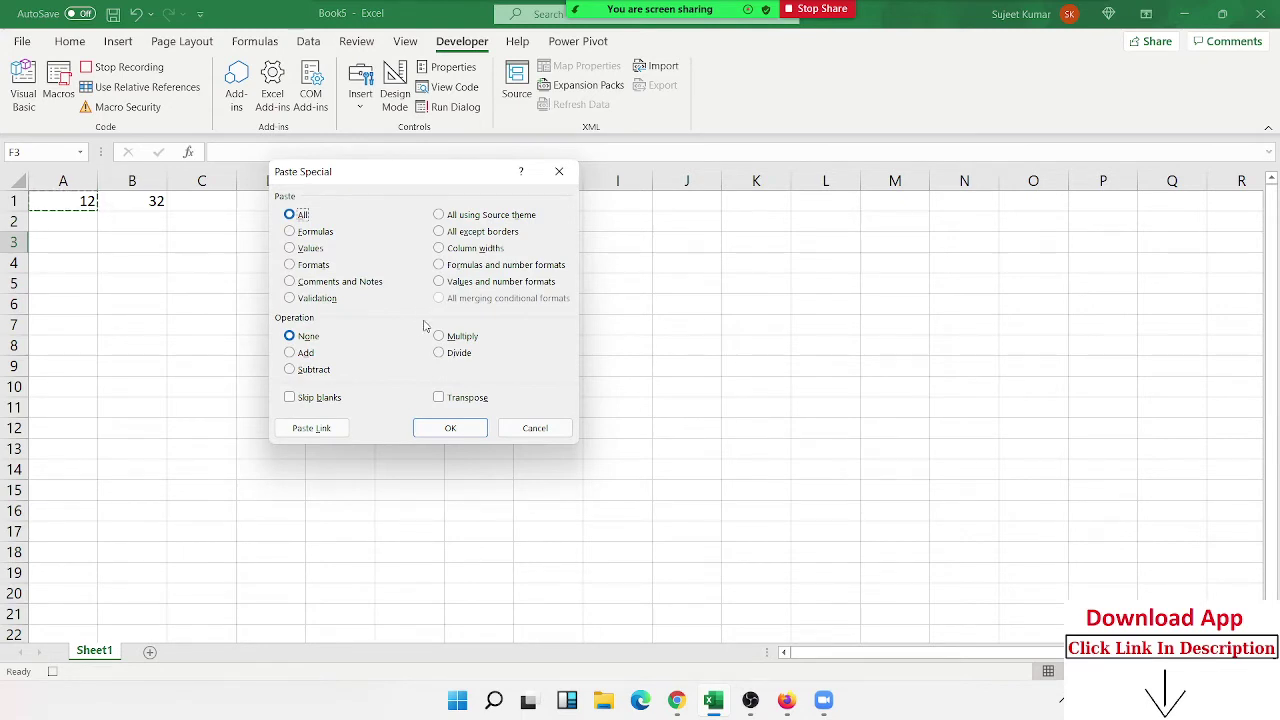
left_click(290, 248)
left_click(455, 428)
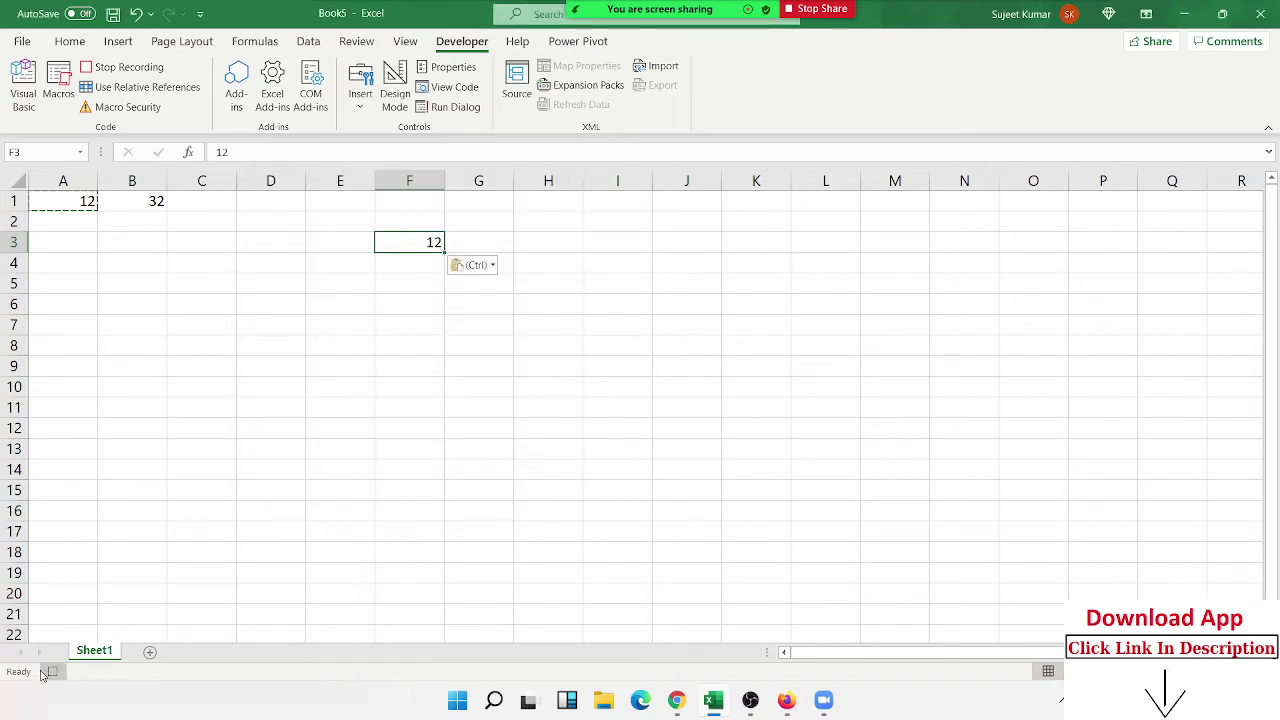
left_click(58, 85)
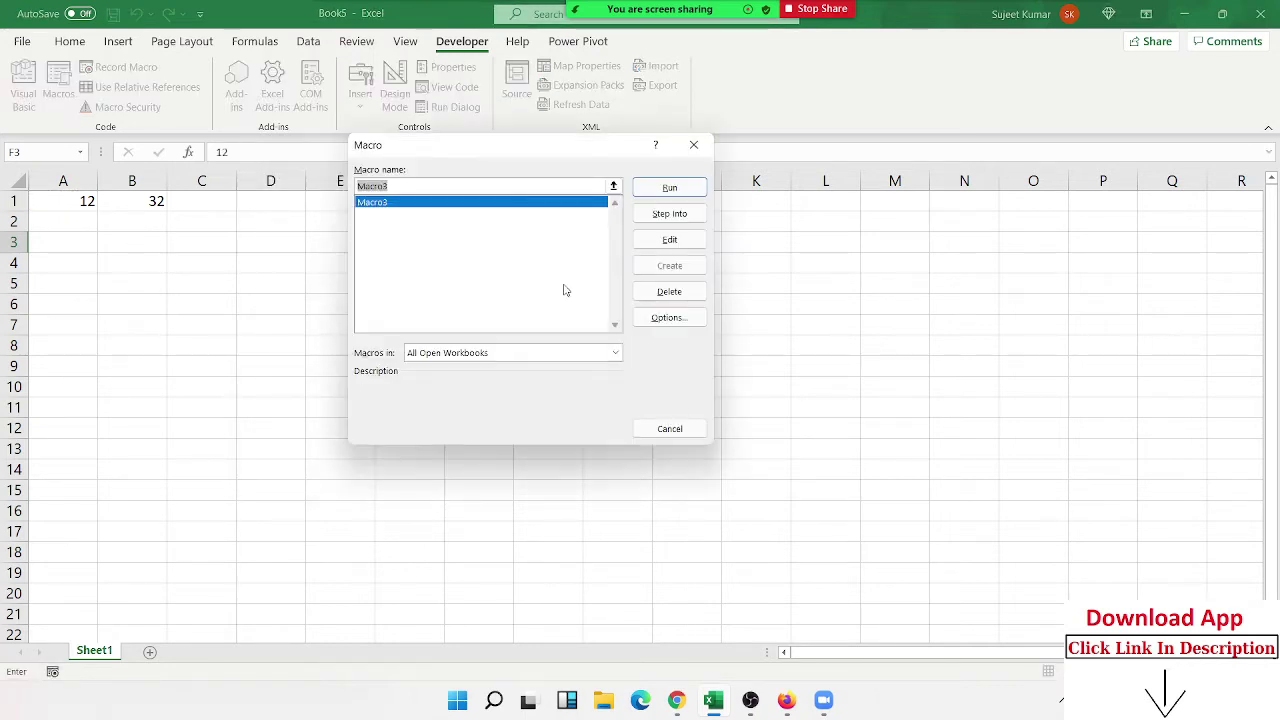
Step: Open Macro3 in the VBA editor, review its copy and PasteSpecial xlPasteValues lines, then close it
left_click(660, 240)
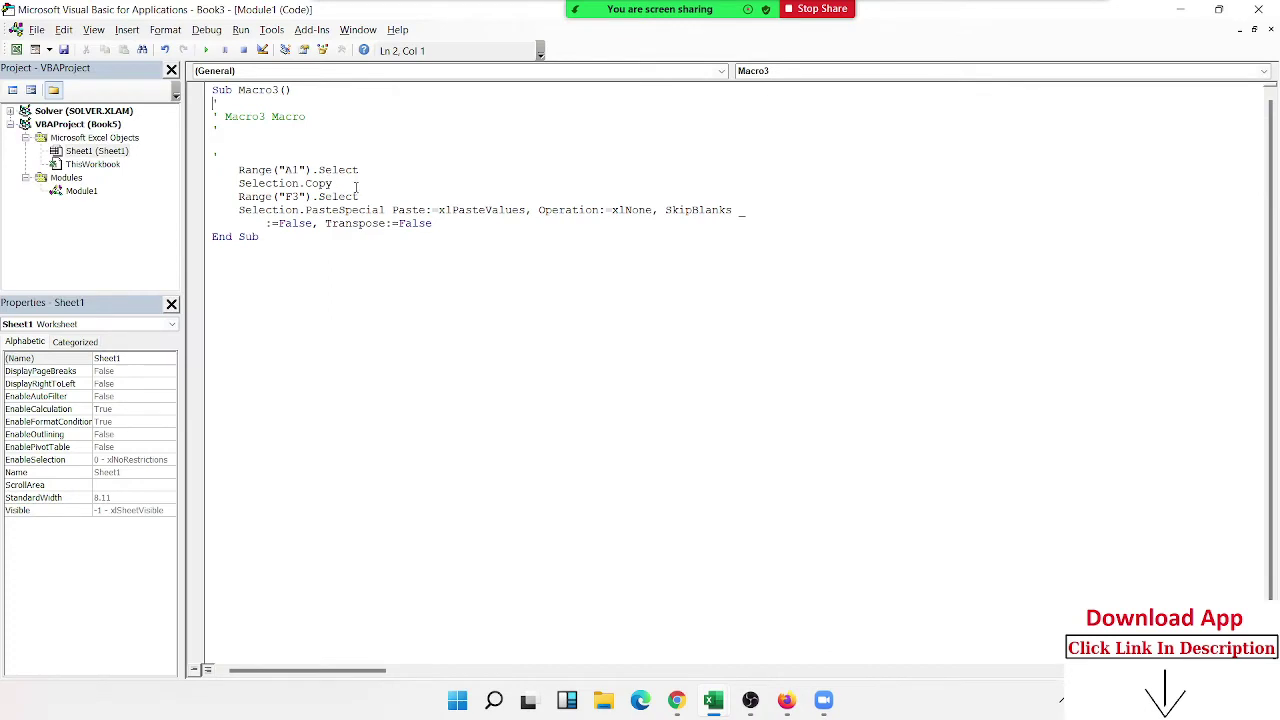
left_click_drag(360, 196, 243, 150)
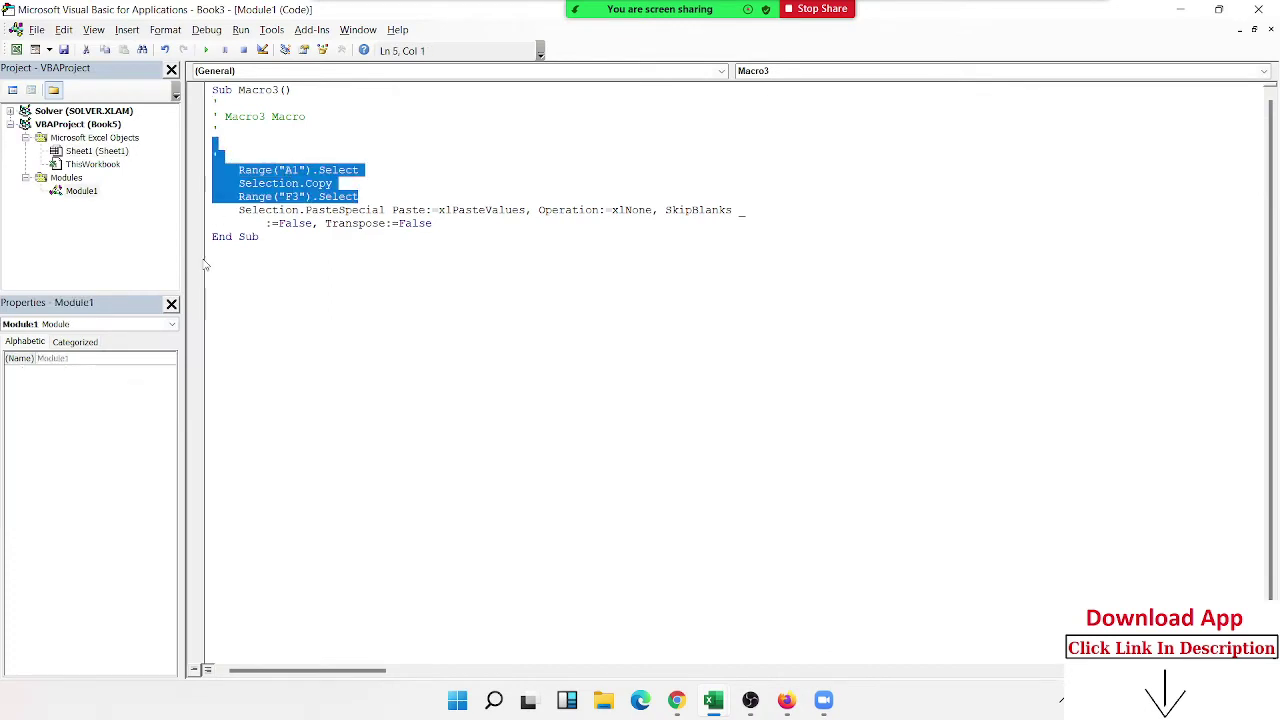
double_click(262, 184)
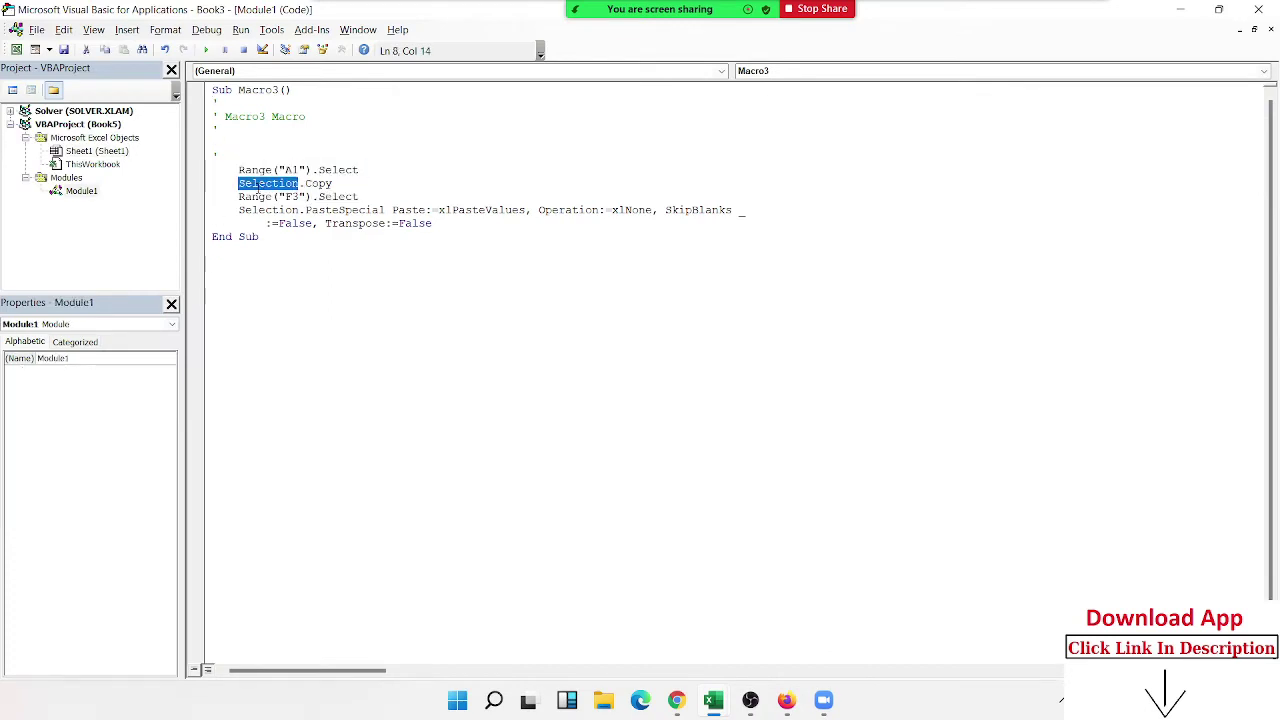
mouse_move(246, 210)
left_mouse_down()
mouse_move(484, 236)
mouse_move(484, 224)
left_mouse_up()
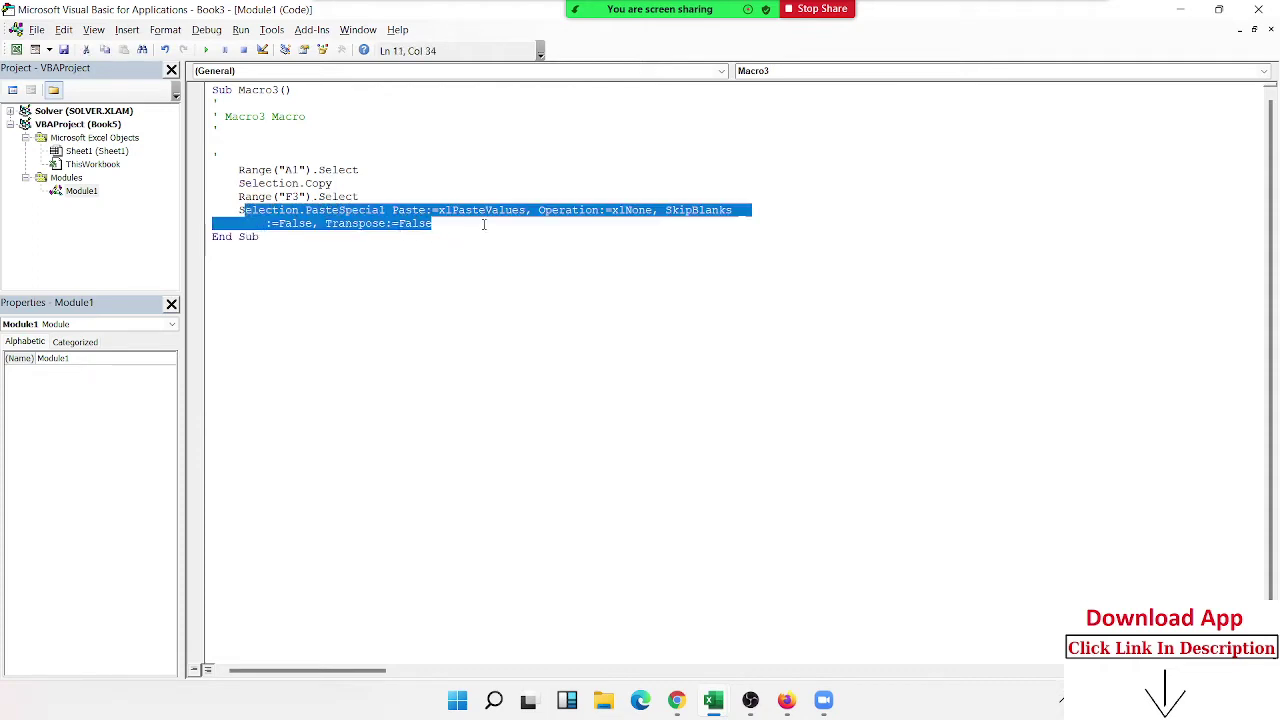
left_click_drag(322, 270, 212, 89)
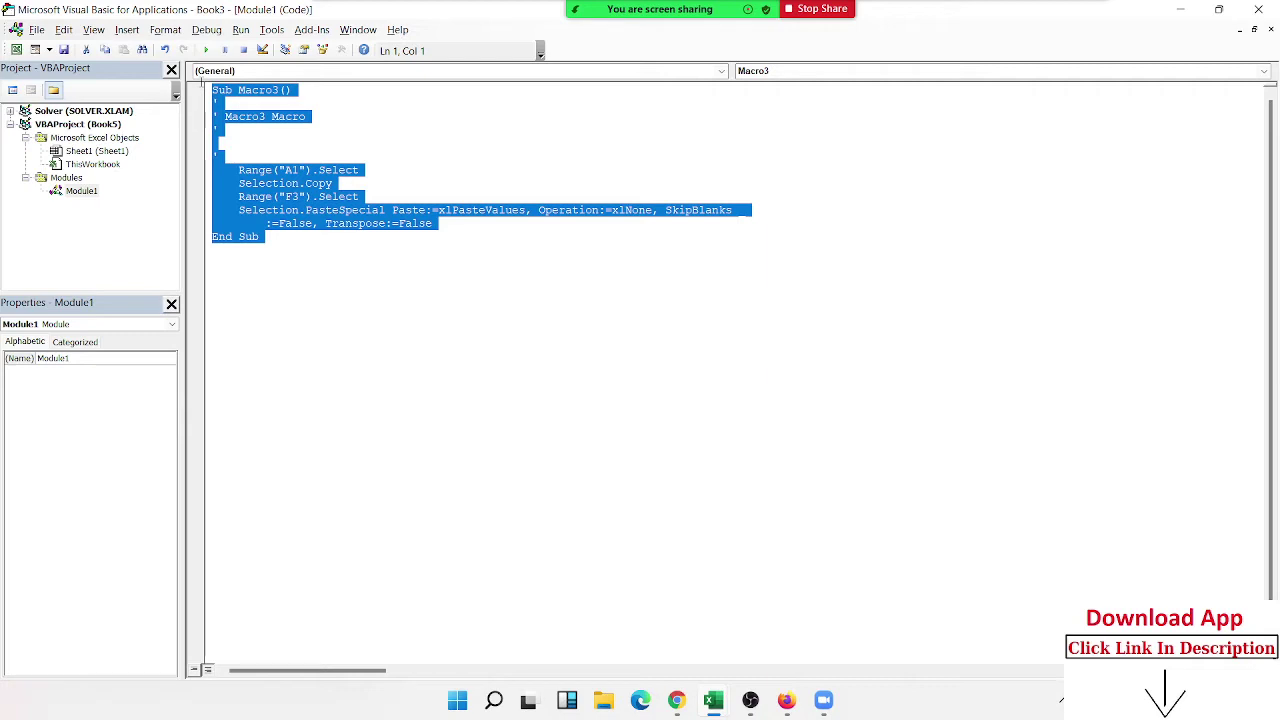
left_click(1259, 12)
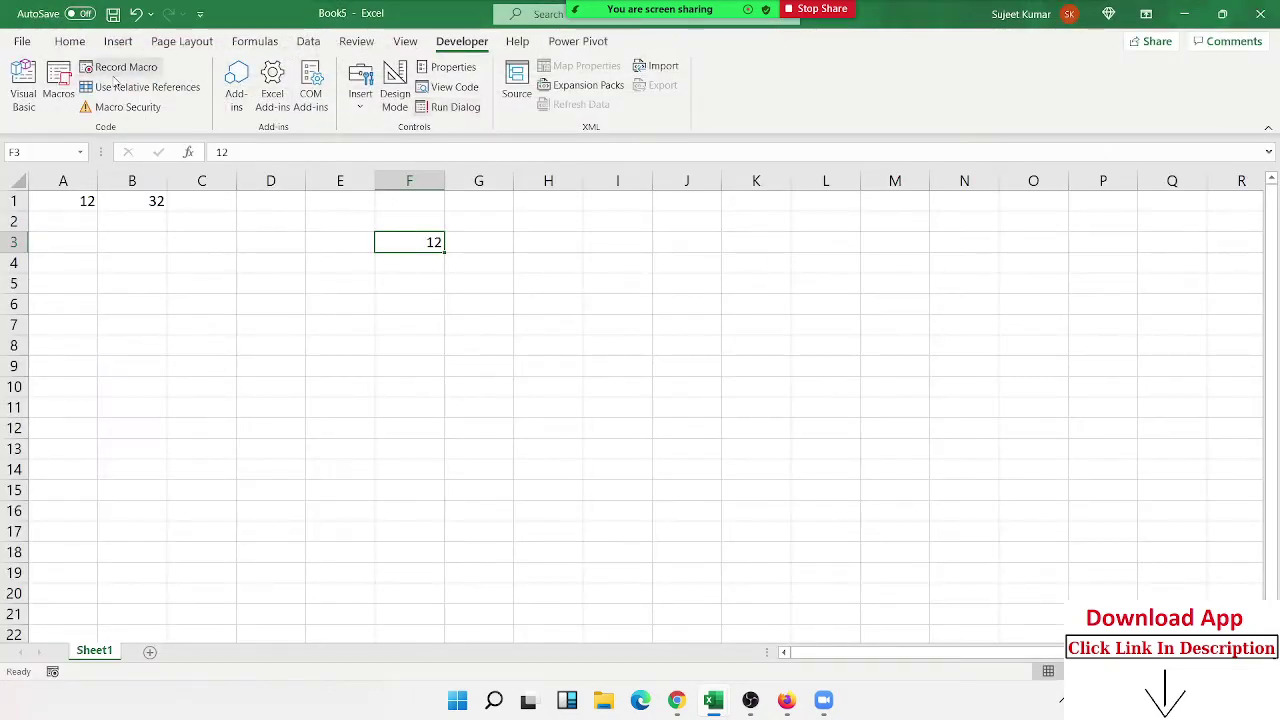
Step: Enter '56 in cell I4
left_click(627, 266)
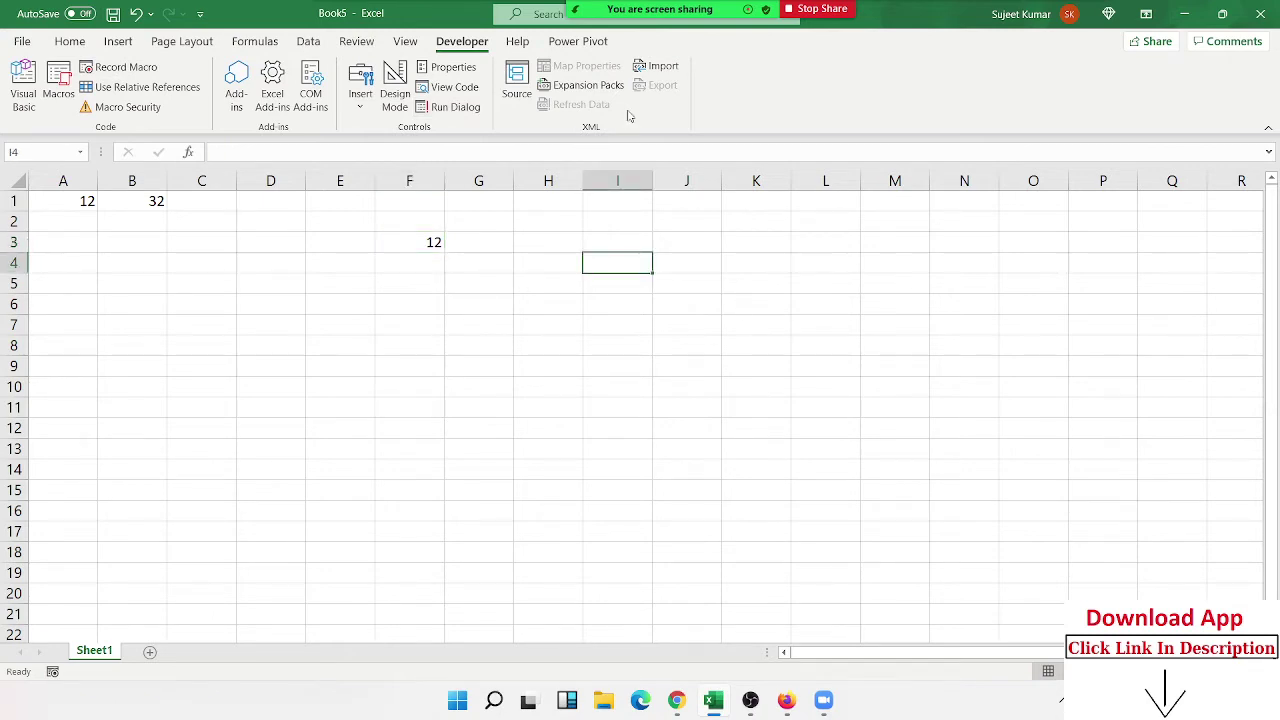
mouse_move(584, 30)
type("'56")
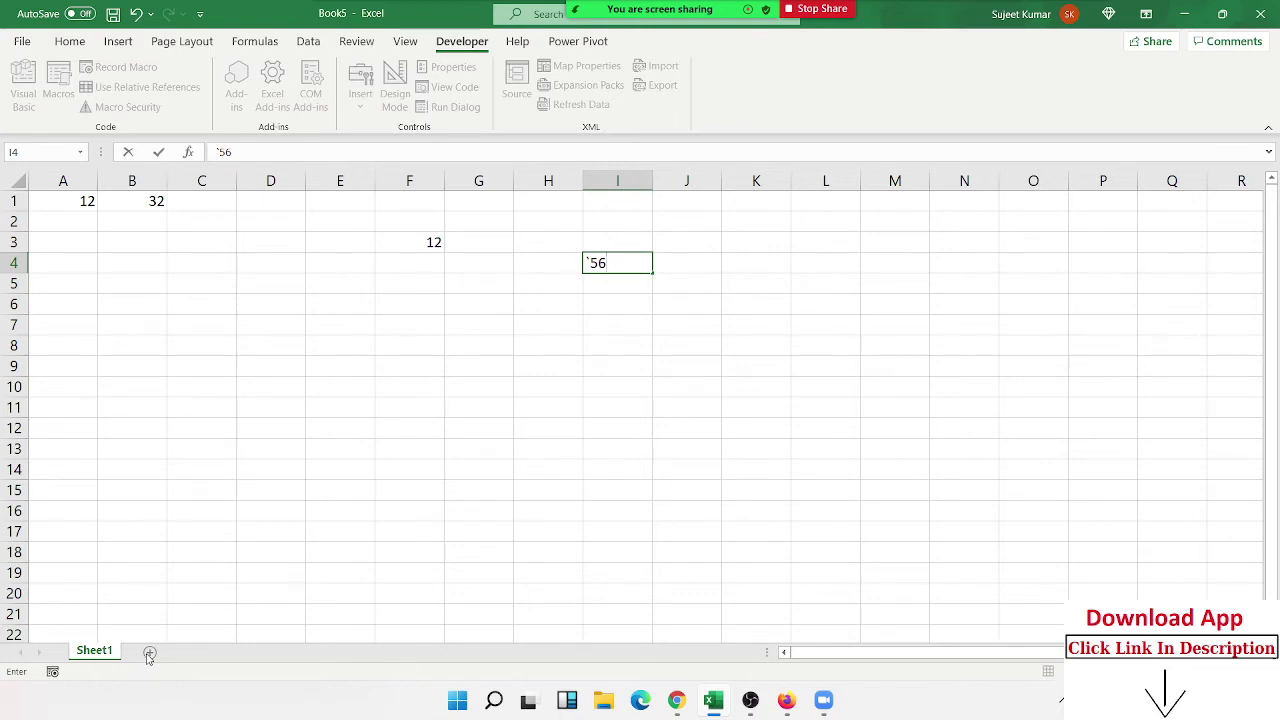
left_click(230, 535)
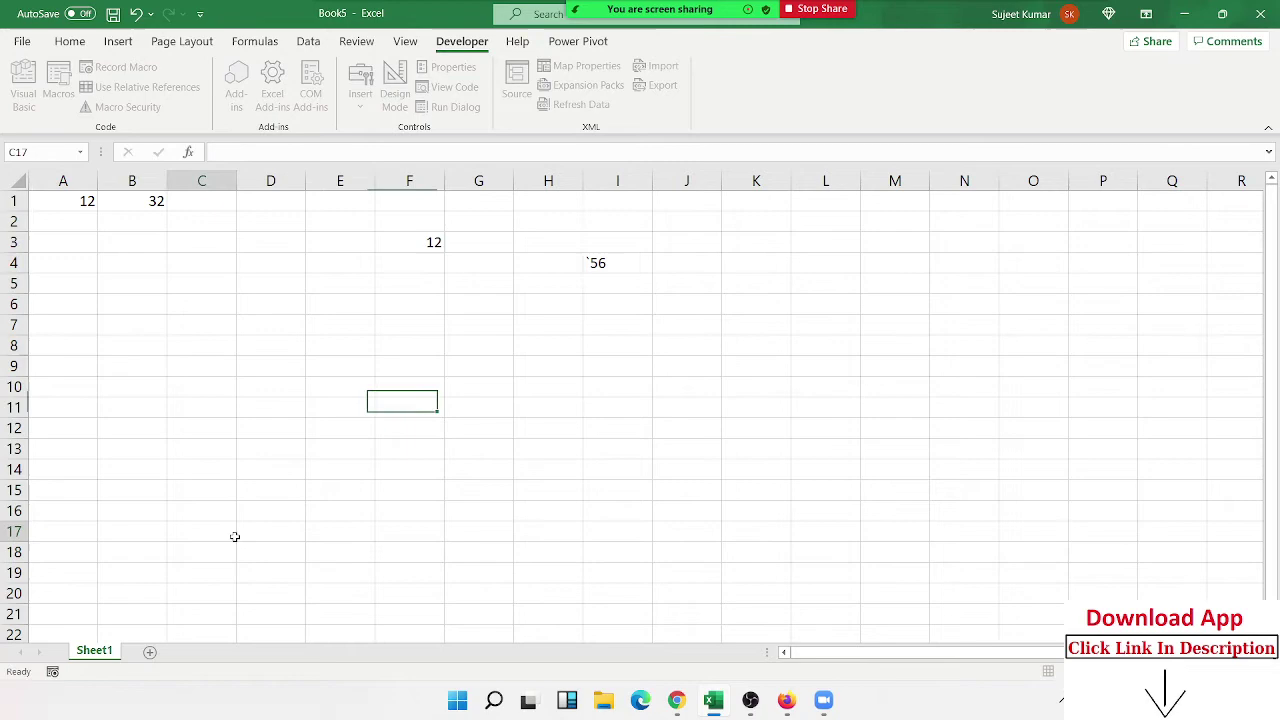
Step: Open the File Home screen listing recent workbooks
right_click(107, 652)
key("Escape")
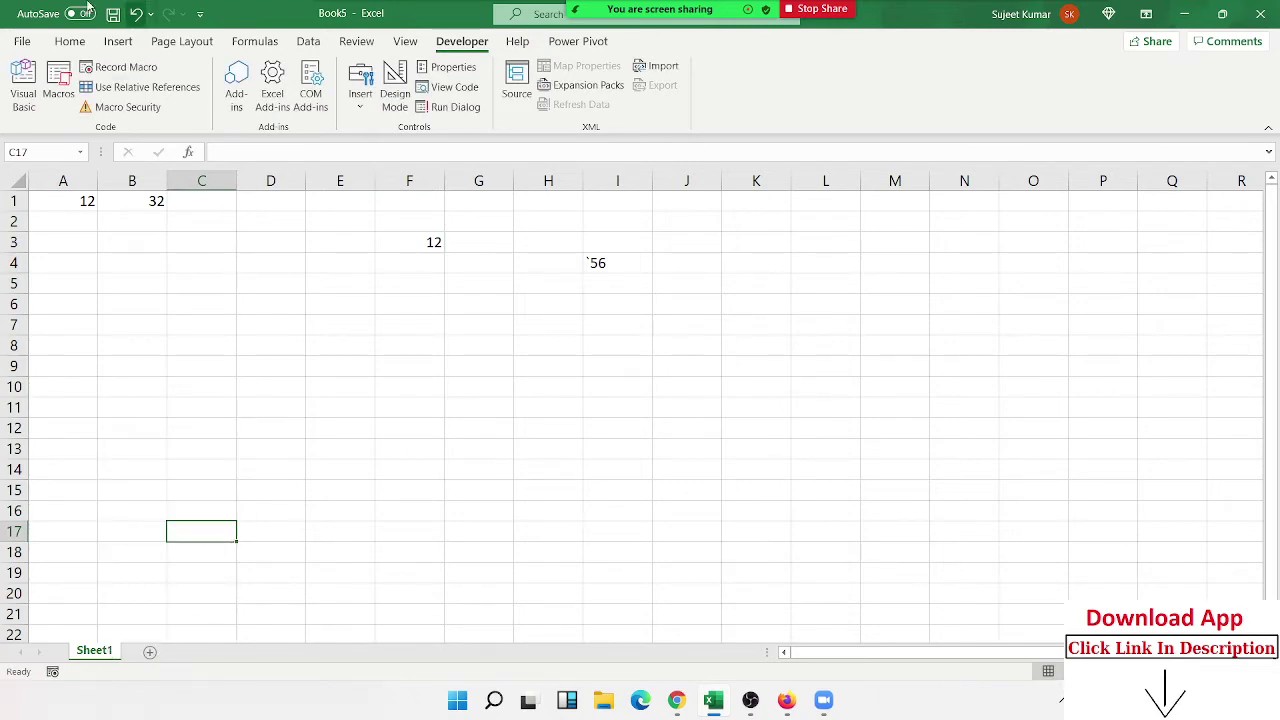
left_click(22, 41)
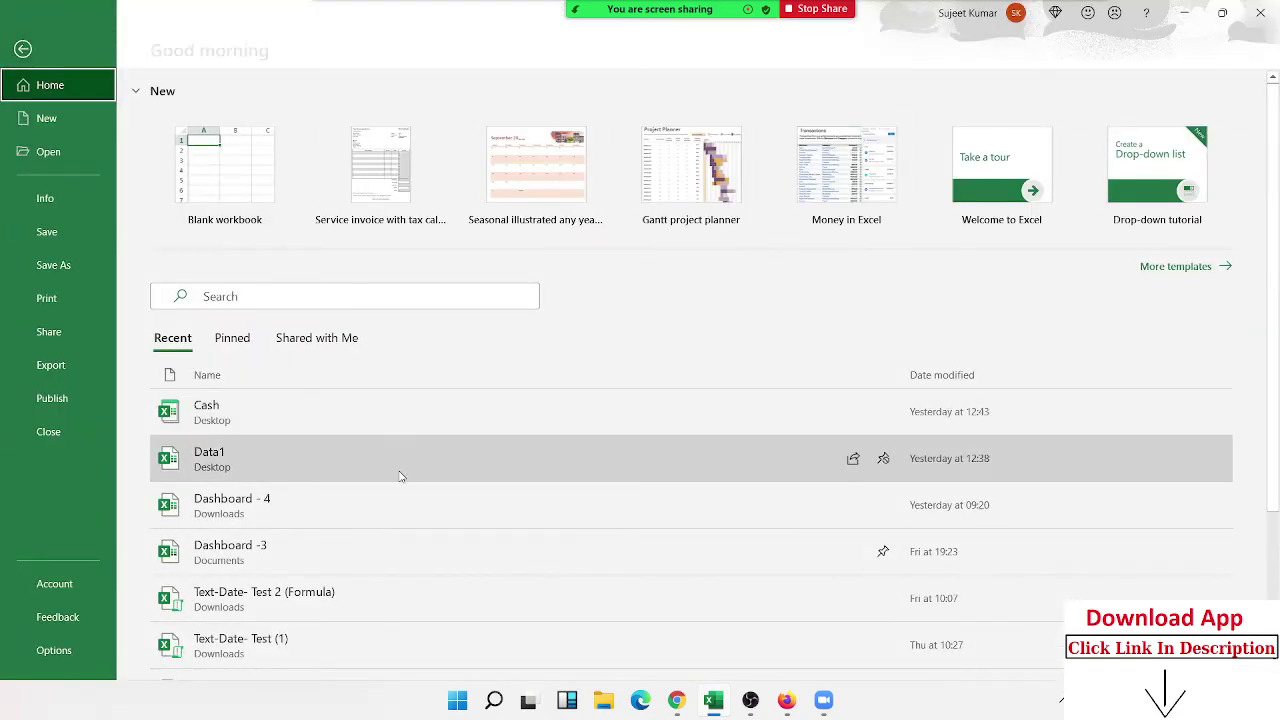
Step: Open Data1 from Recent and copy its entire table starting at A1
left_click(399, 466)
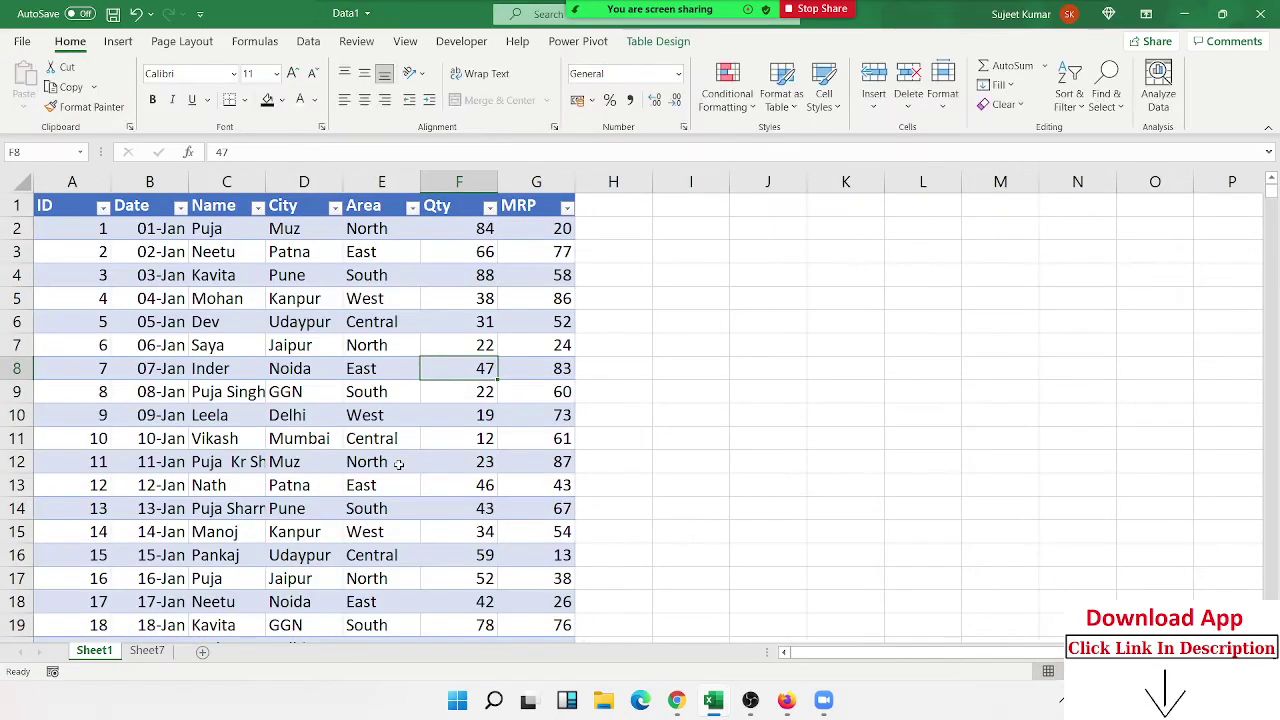
key("ctrl+Home")
key("ctrl+shift+Right")
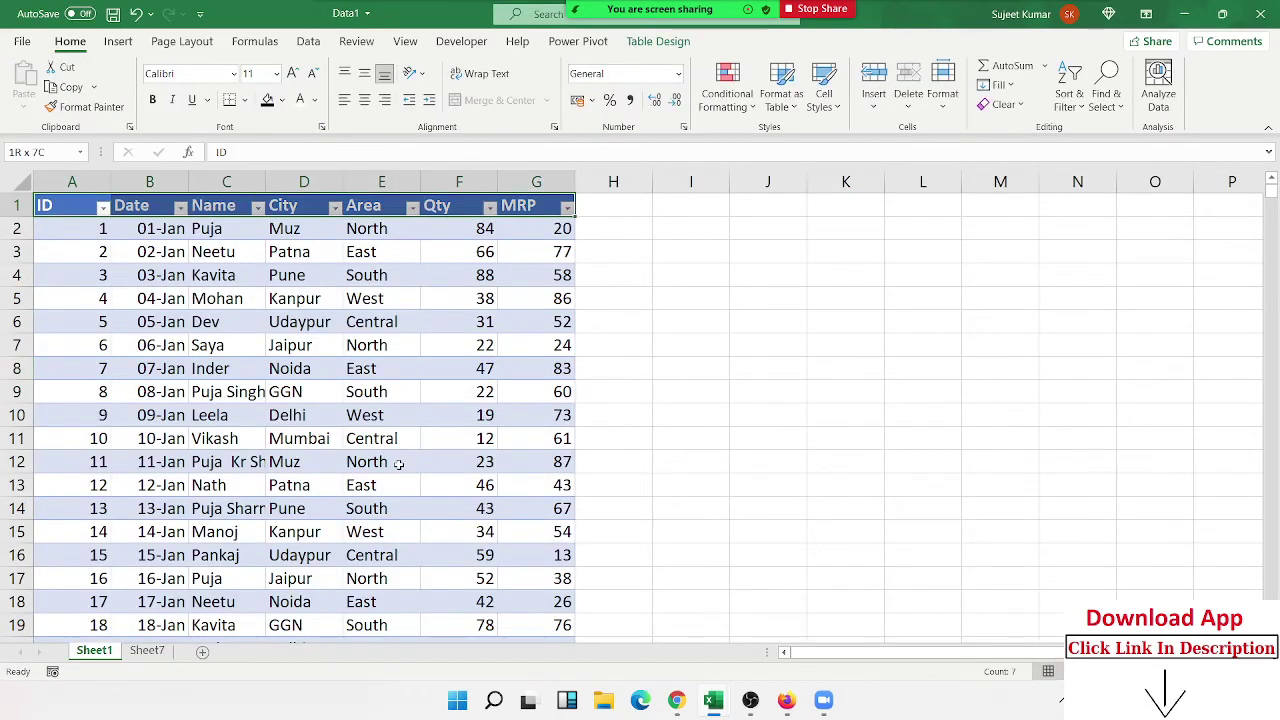
key("ctrl+shift+Down")
key("ctrl+c")
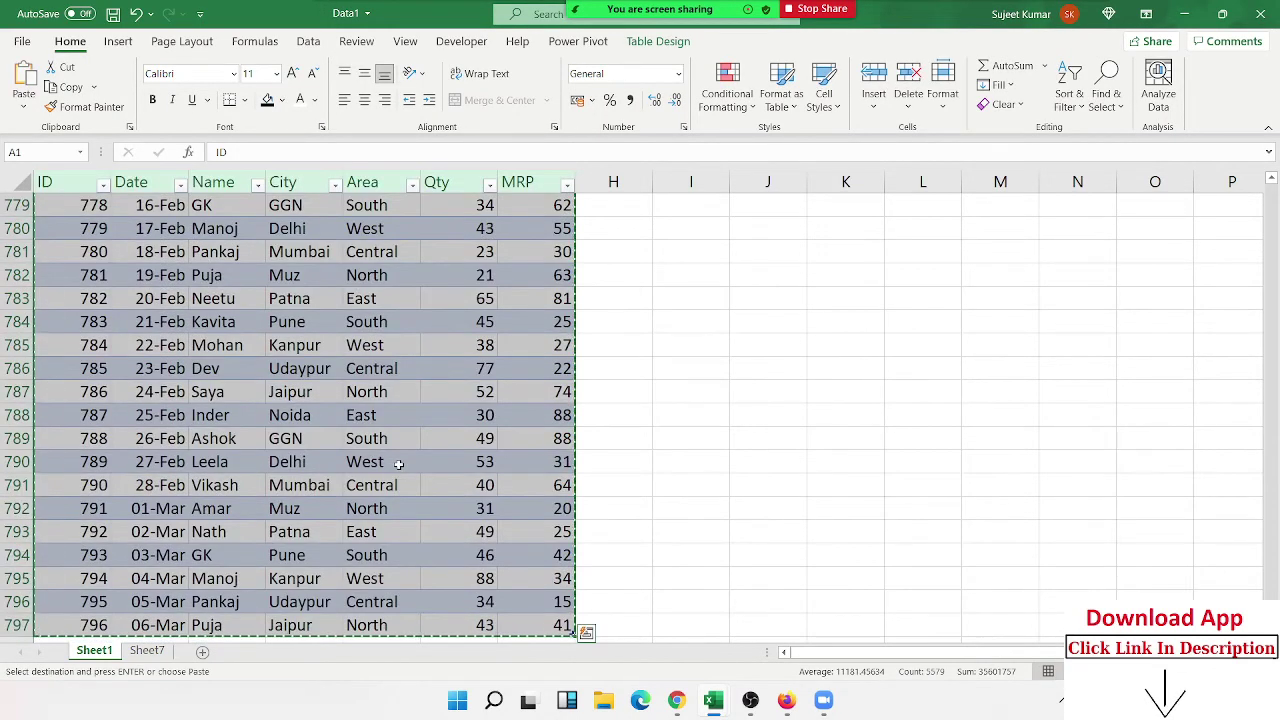
Step: Paste the Data1 table into Book5 at A1 as values only
key("ctrl+Tab")
left_click(76, 209)
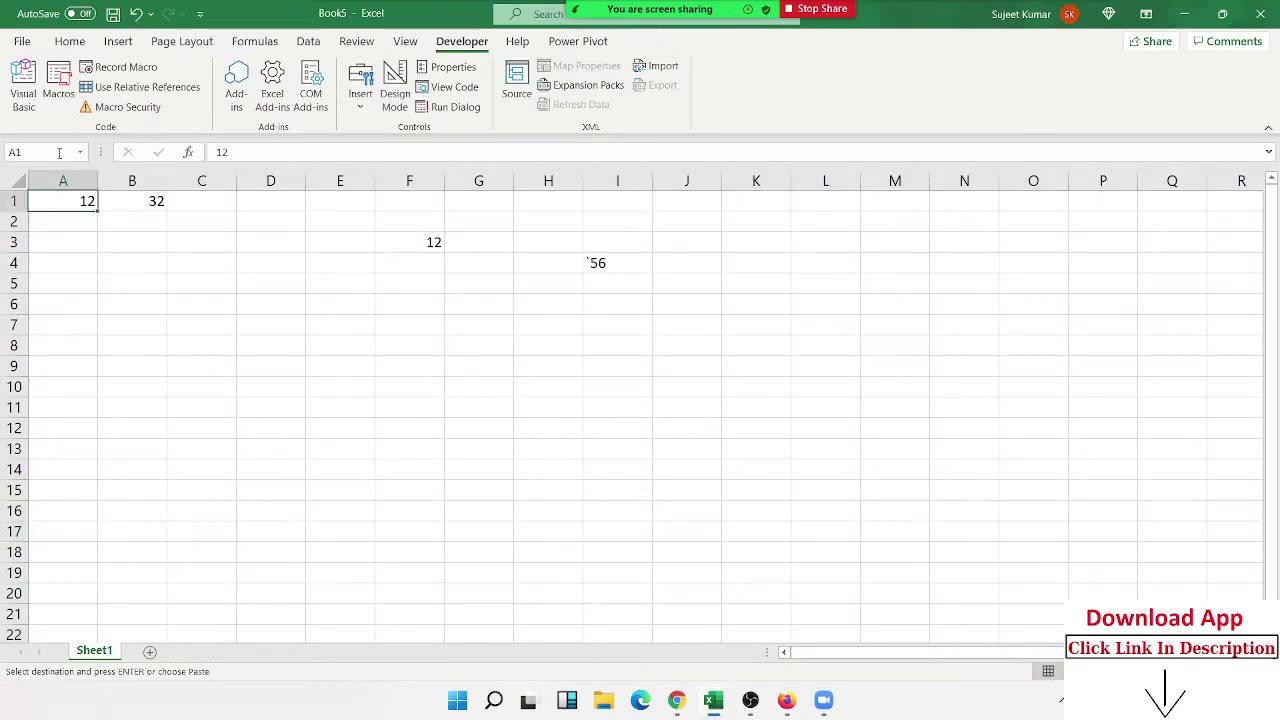
left_click(70, 41)
left_click(23, 106)
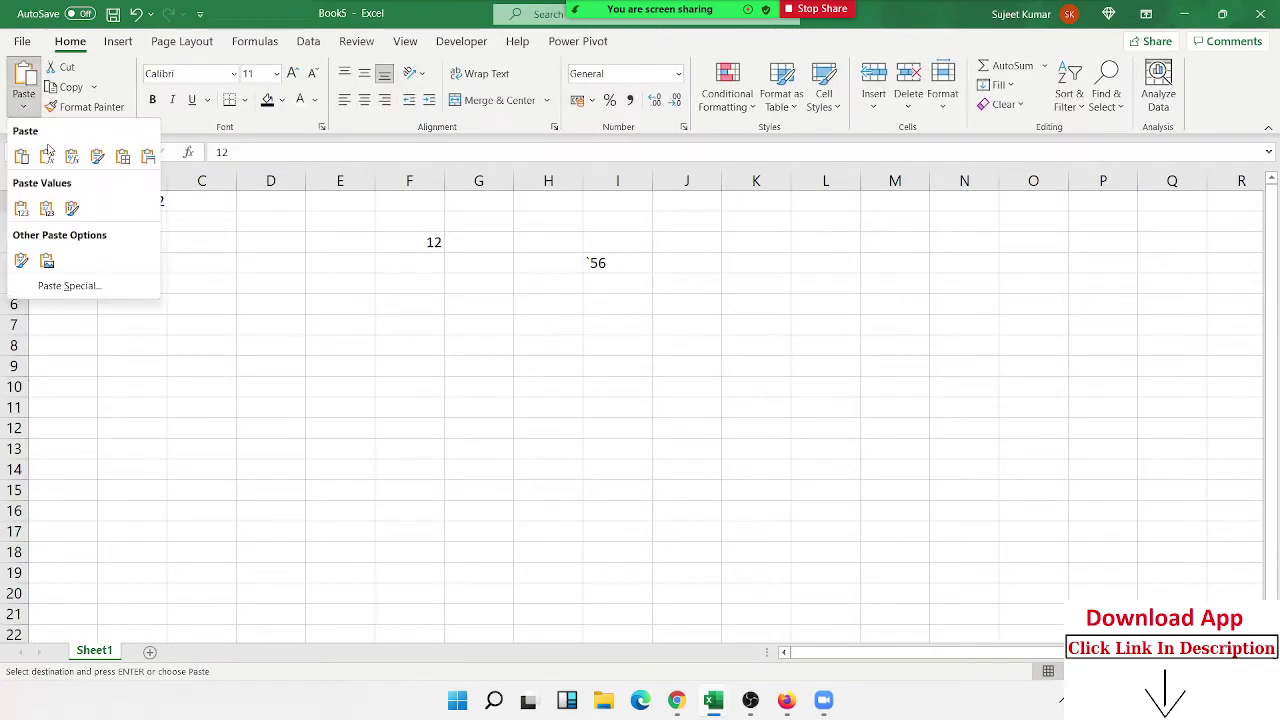
left_click(22, 209)
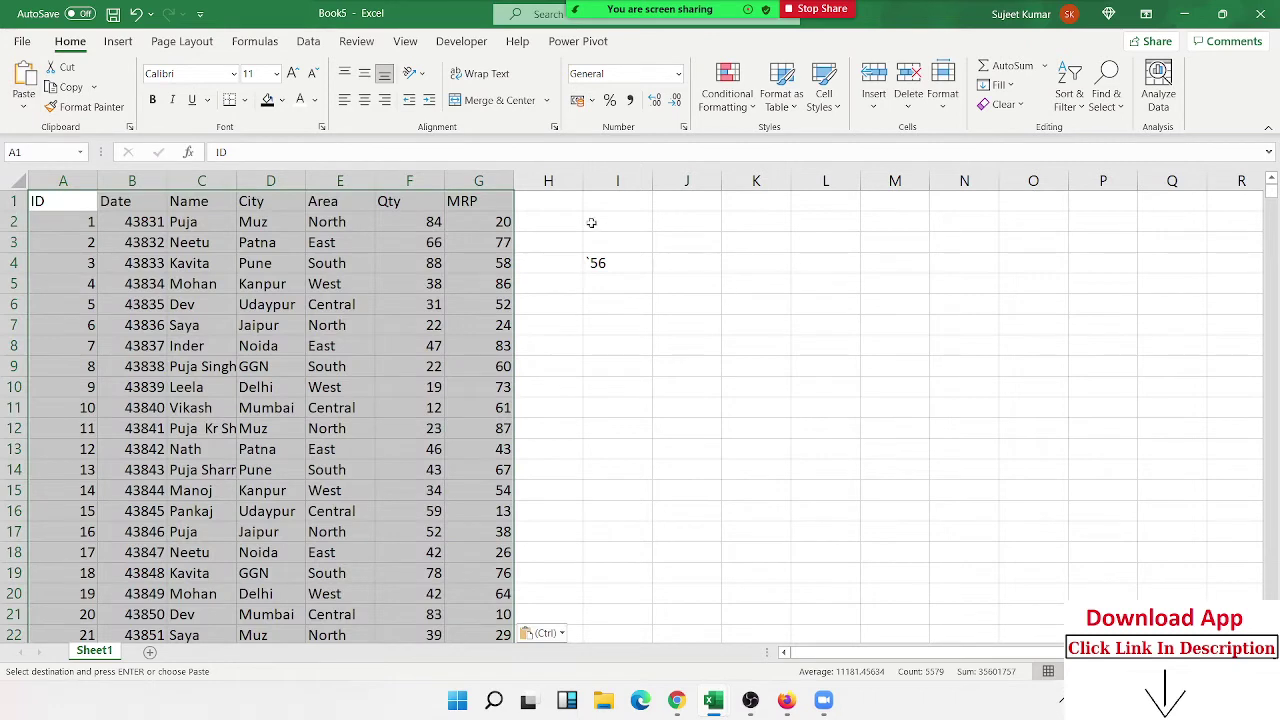
Step: Clear the stray `56 entry from column I and look over the pasted ID-to-MRP table
left_click_drag(587, 221, 626, 335)
key("Escape")
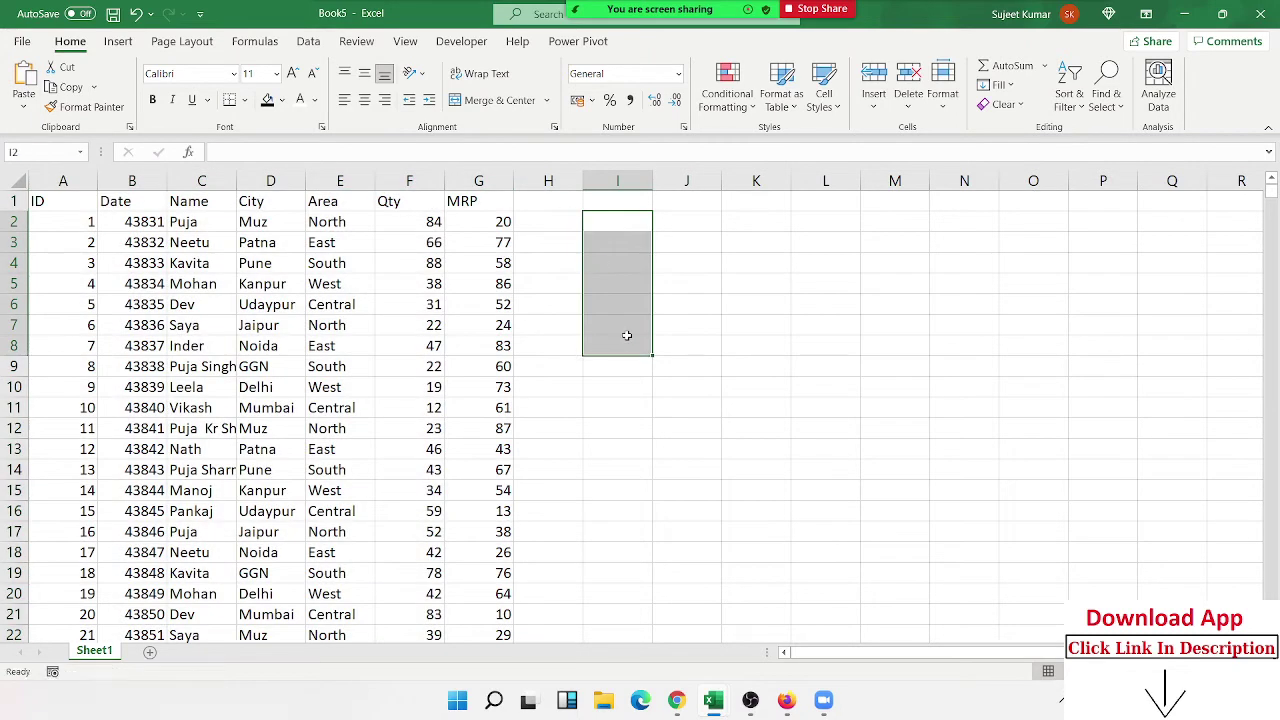
left_click(70, 203)
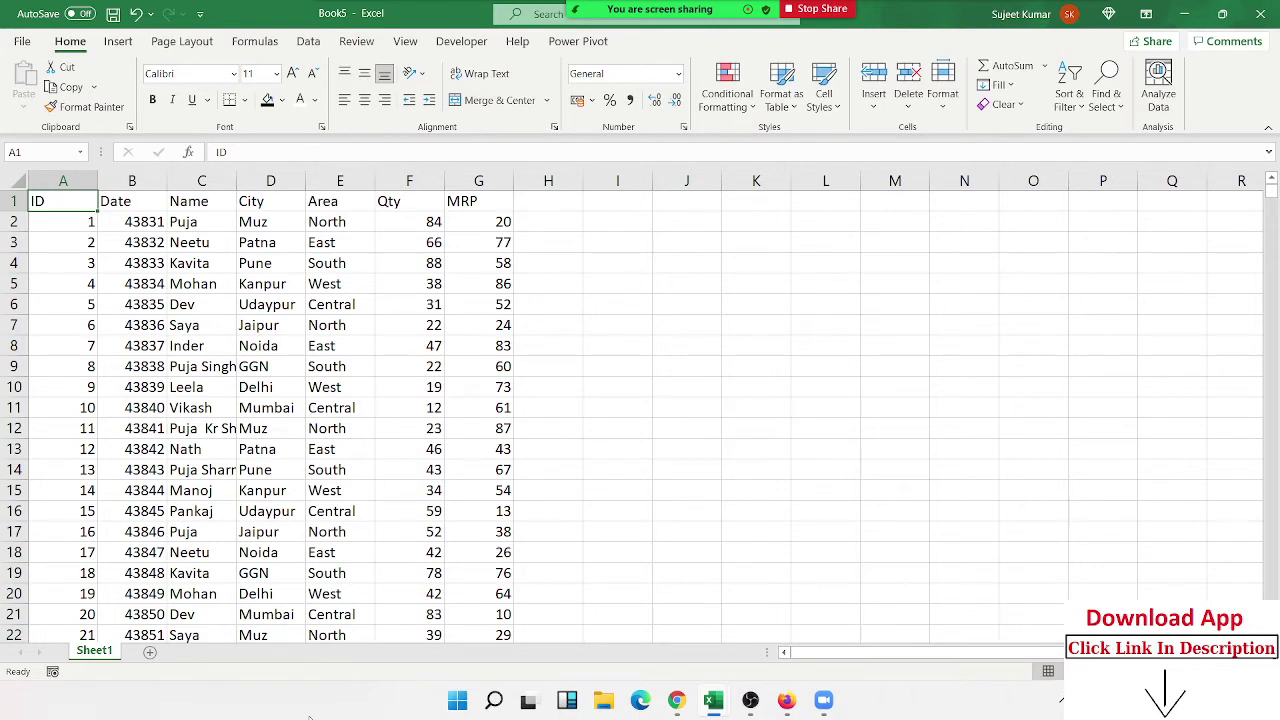
left_click(199, 325)
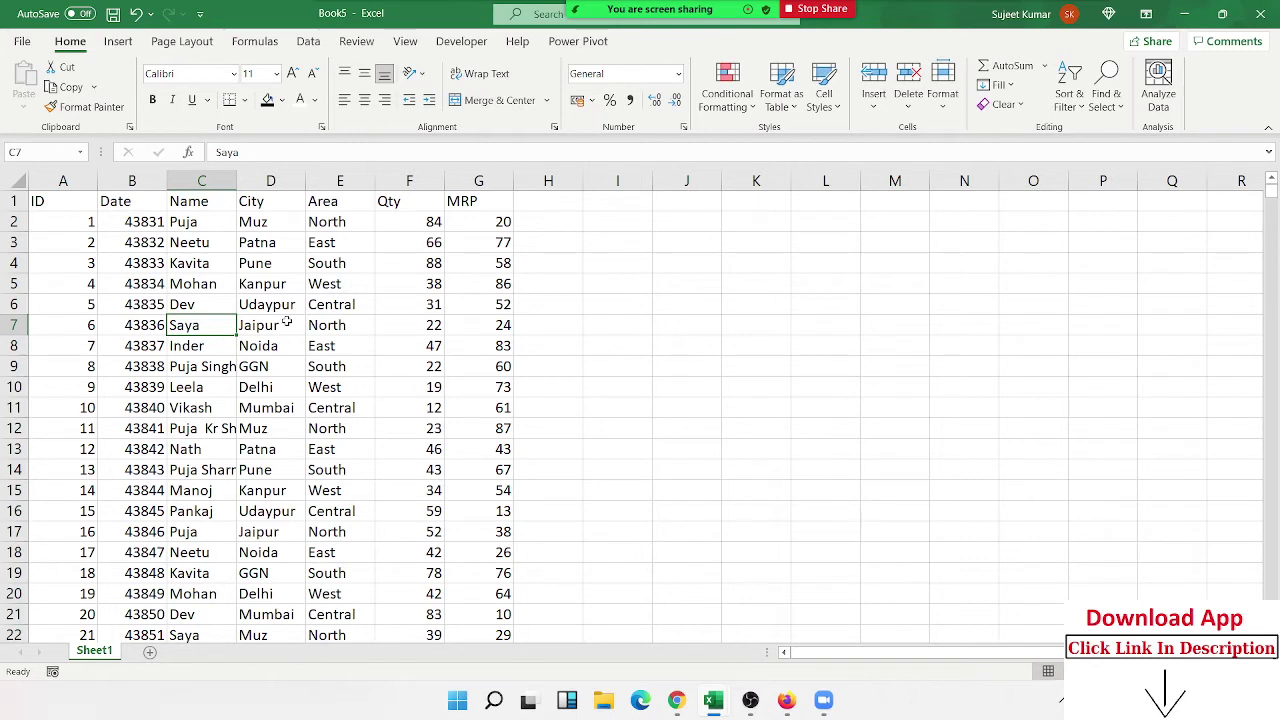
mouse_move(650, 9)
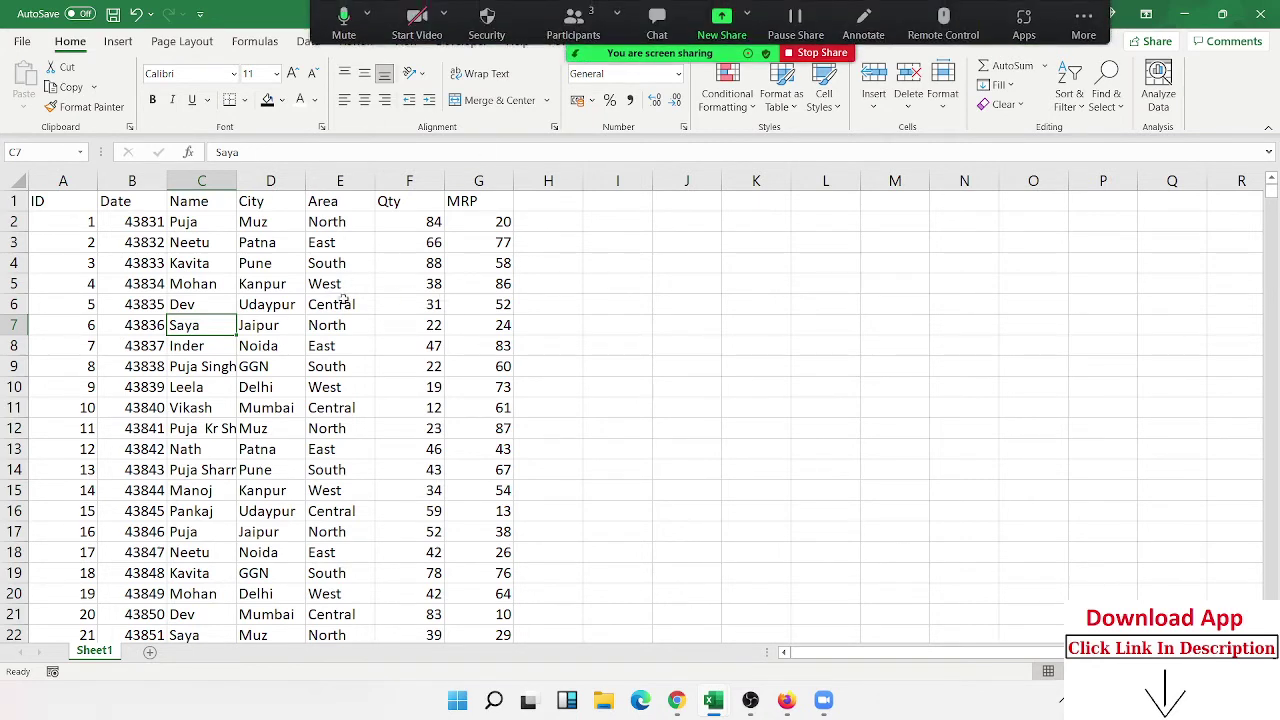
left_click(272, 305)
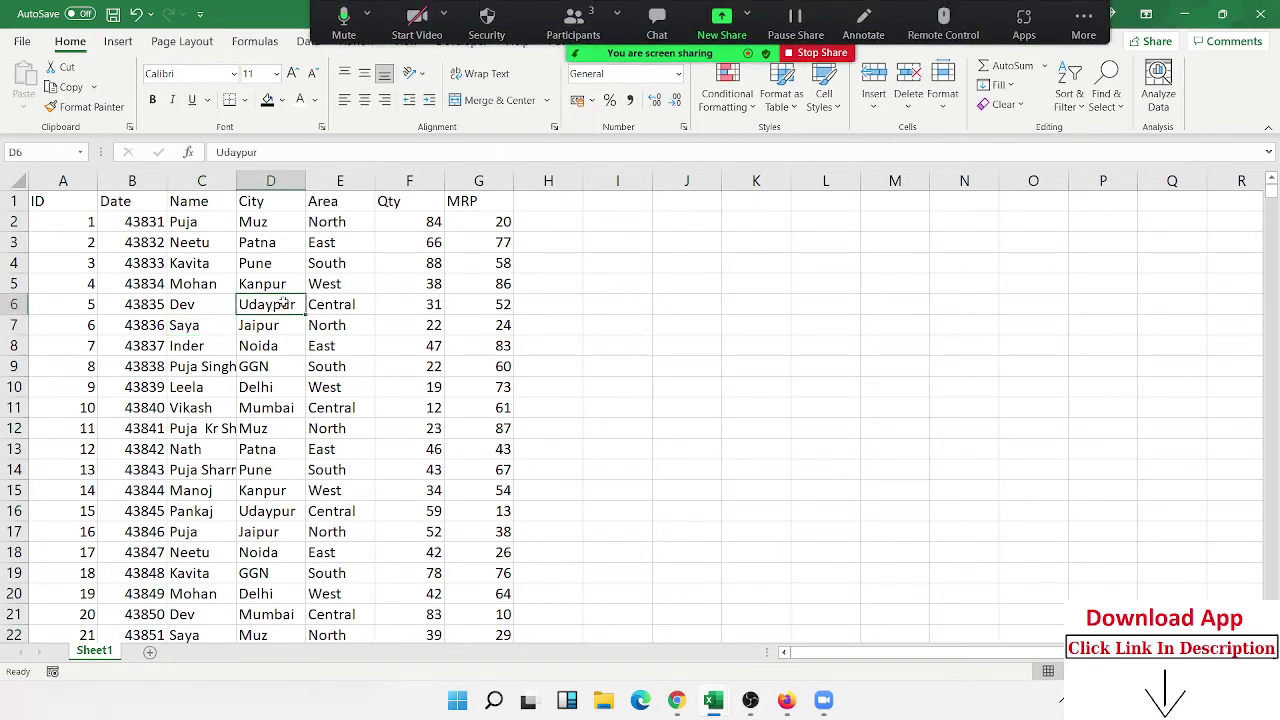
left_click(275, 242)
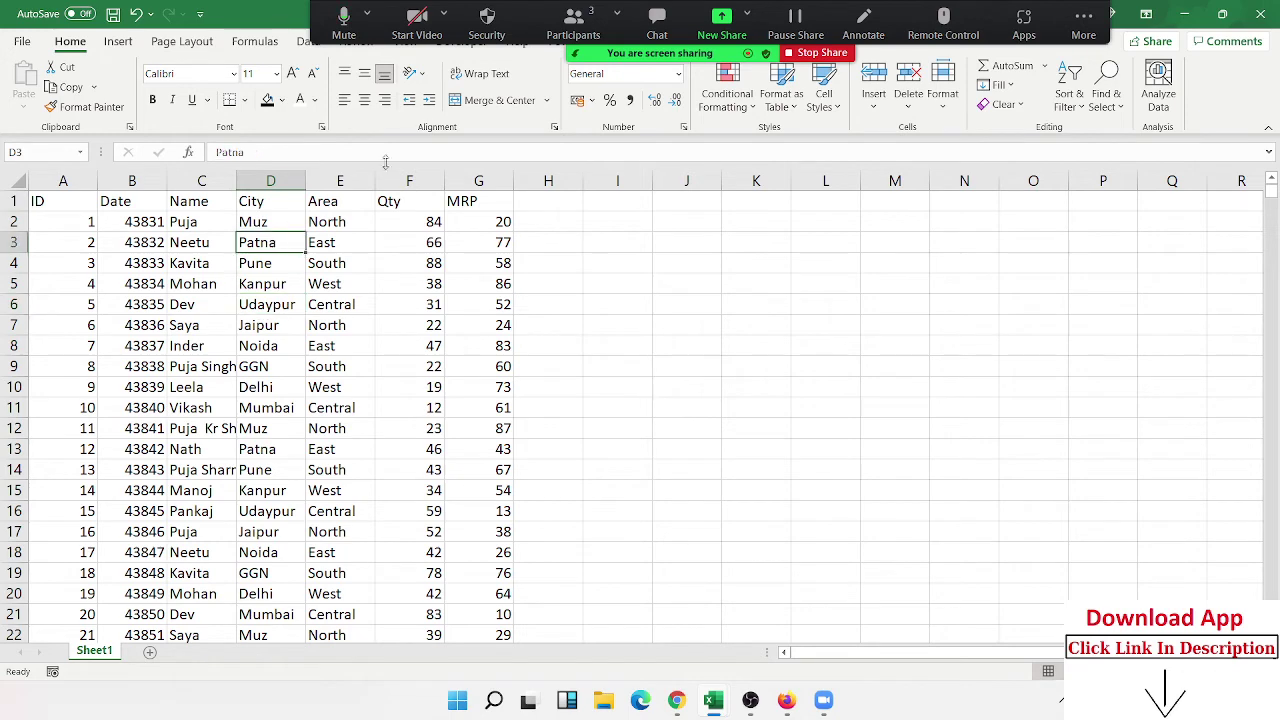
left_click(571, 58)
left_click_drag(571, 58, 571, 676)
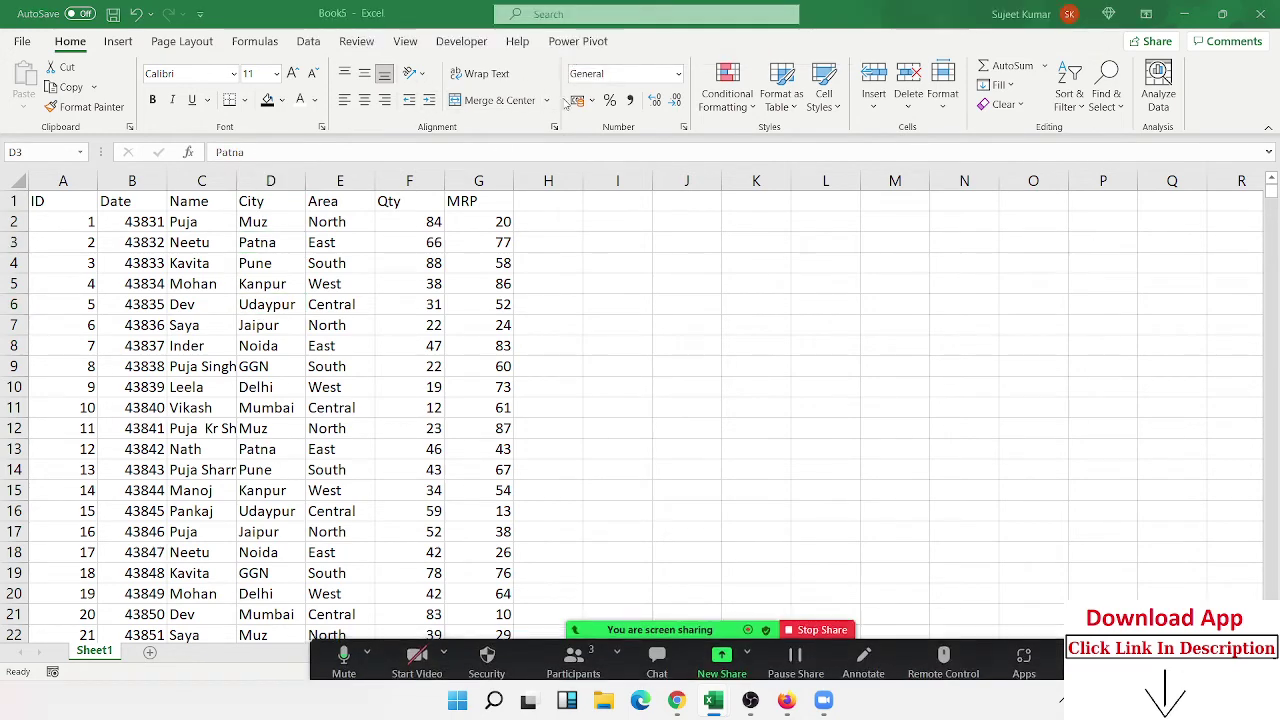
Step: Start recording Macro4 stored in This Workbook from the Developer tab
left_click(441, 44)
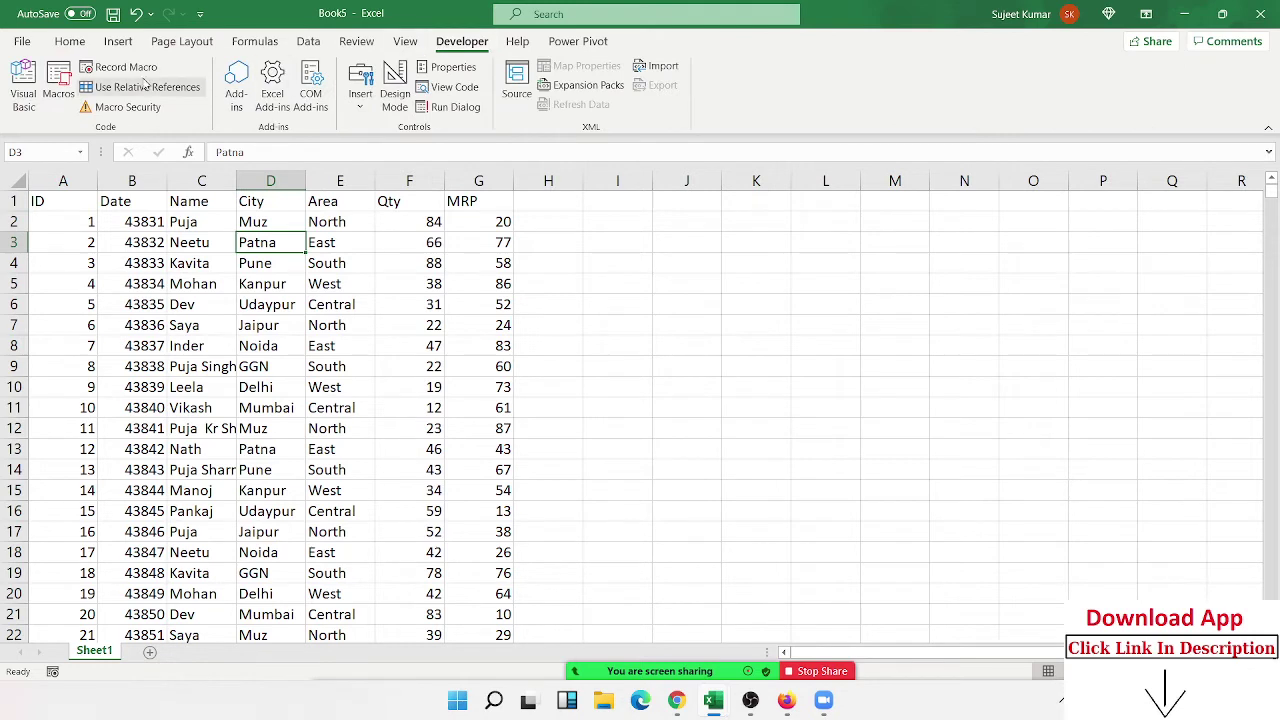
left_click(125, 67)
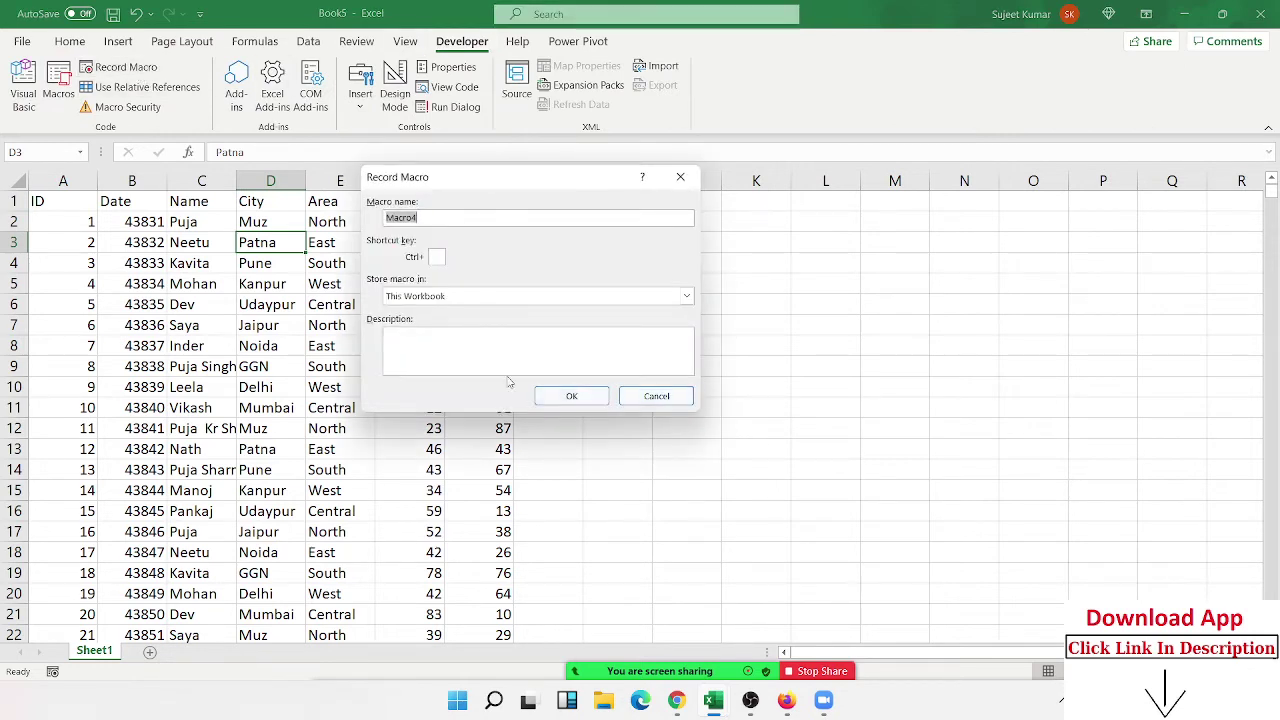
left_click(580, 397)
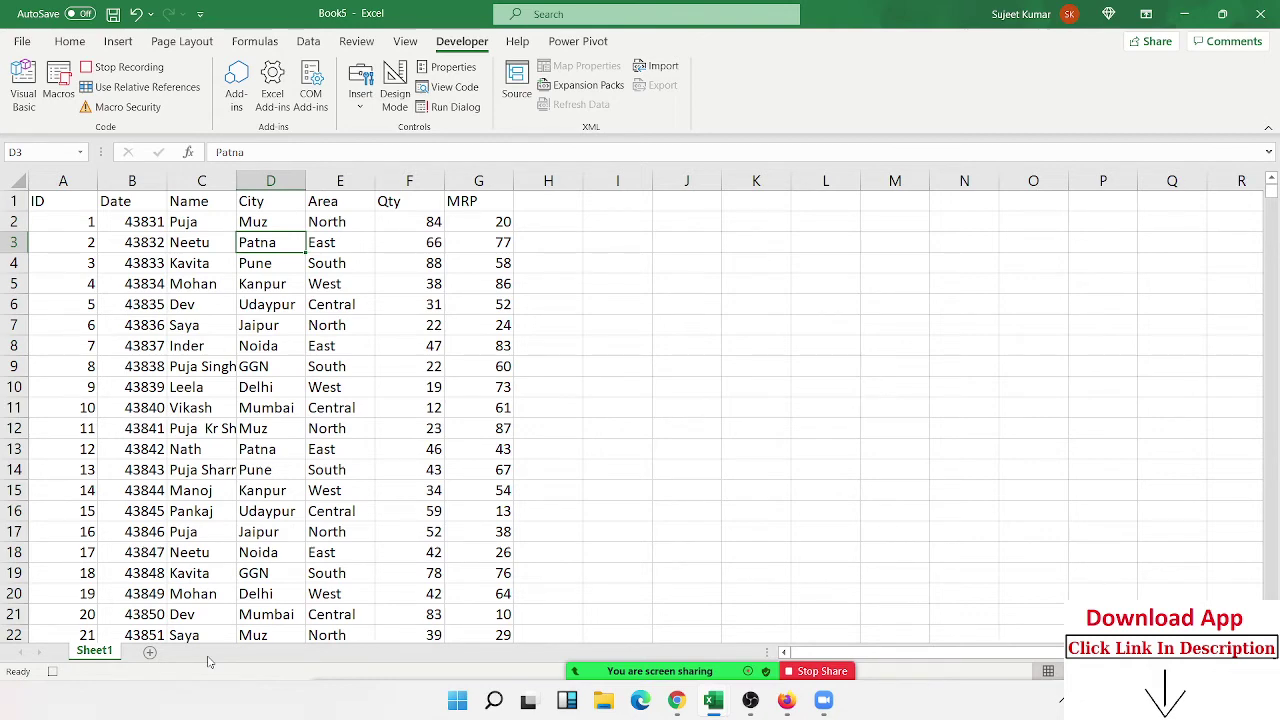
Step: Turn on filters with Ctrl+Shift+L and filter Name to a single person, showing 52 of 796 records
left_click(78, 205)
key("ctrl+shift+l")
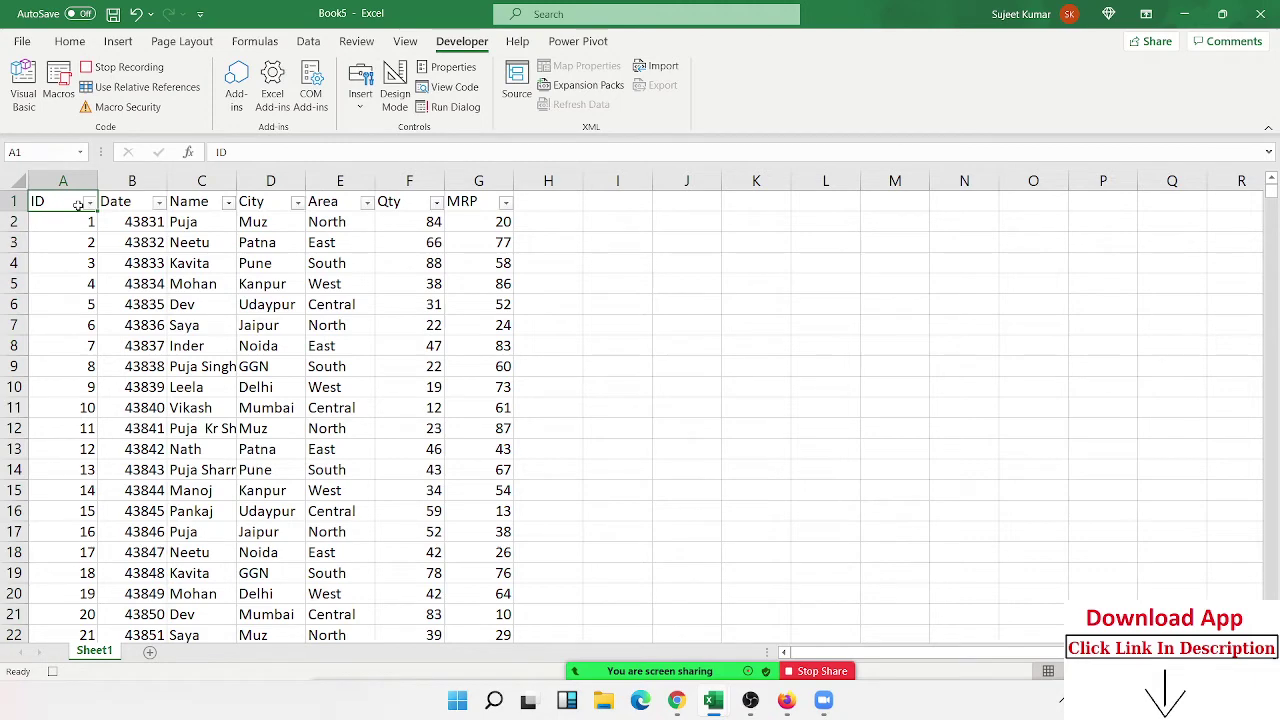
left_click(228, 203)
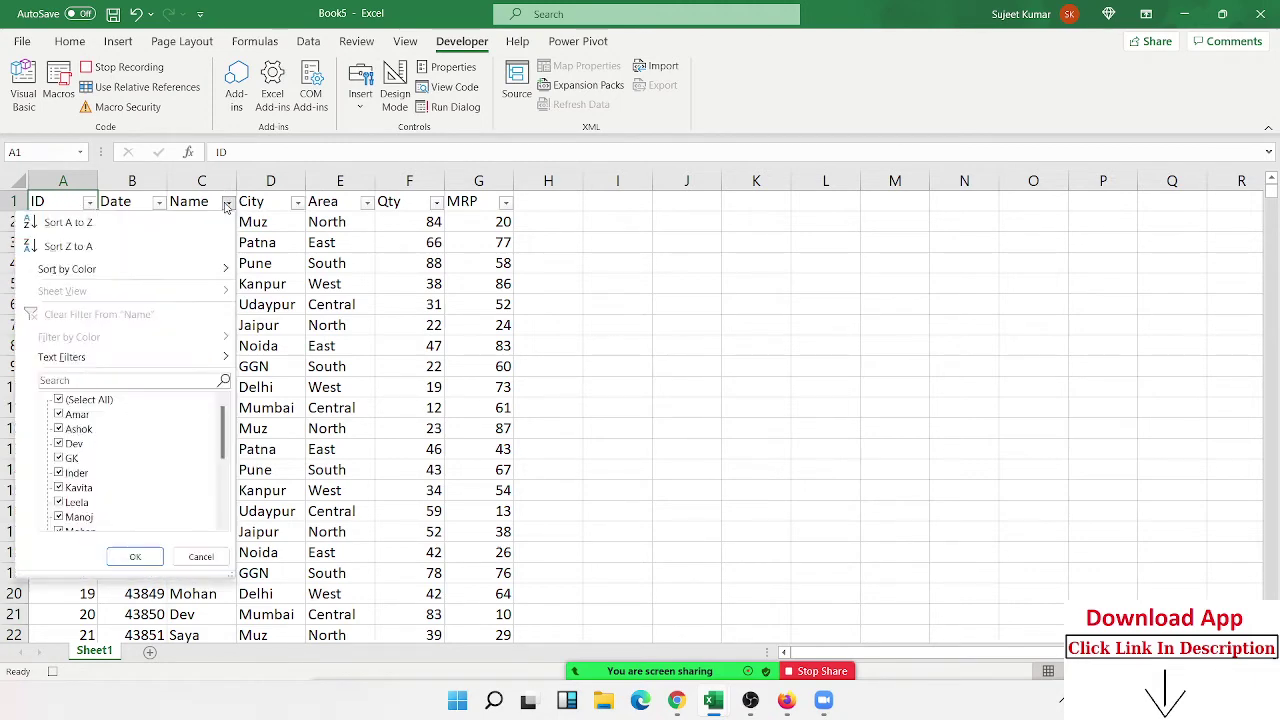
left_click(57, 399)
left_click(58, 414)
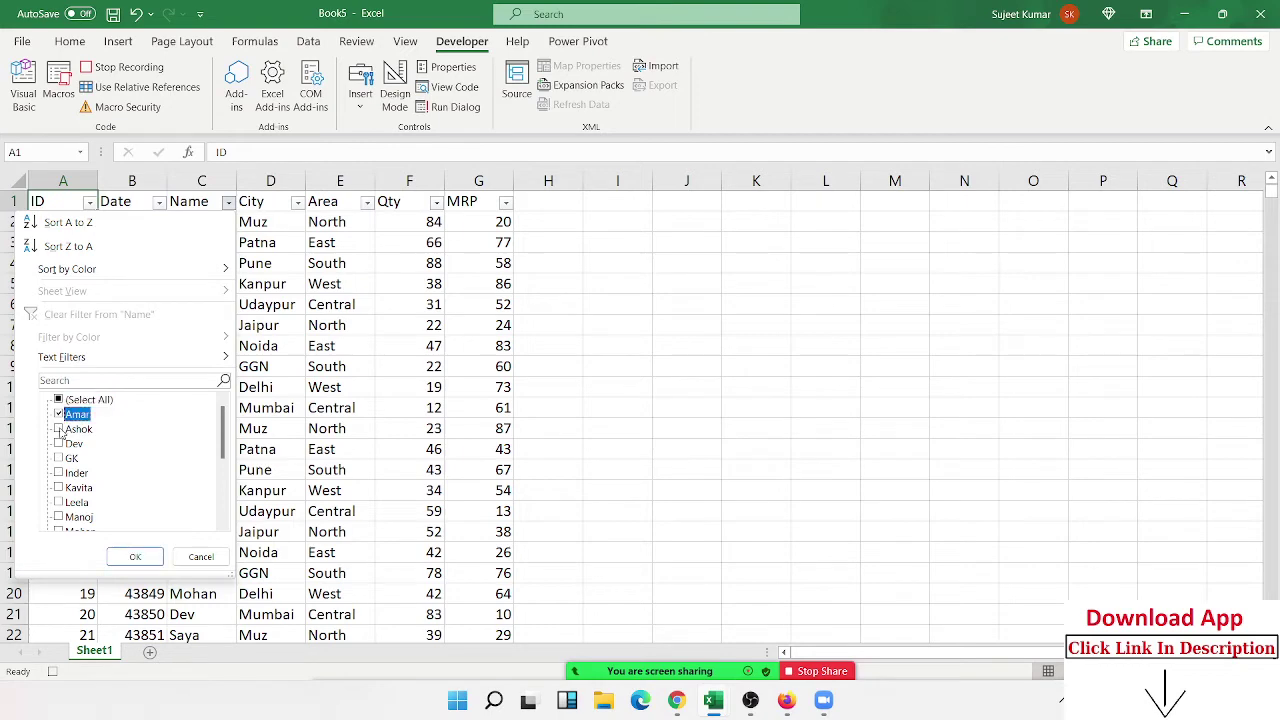
left_click(122, 558)
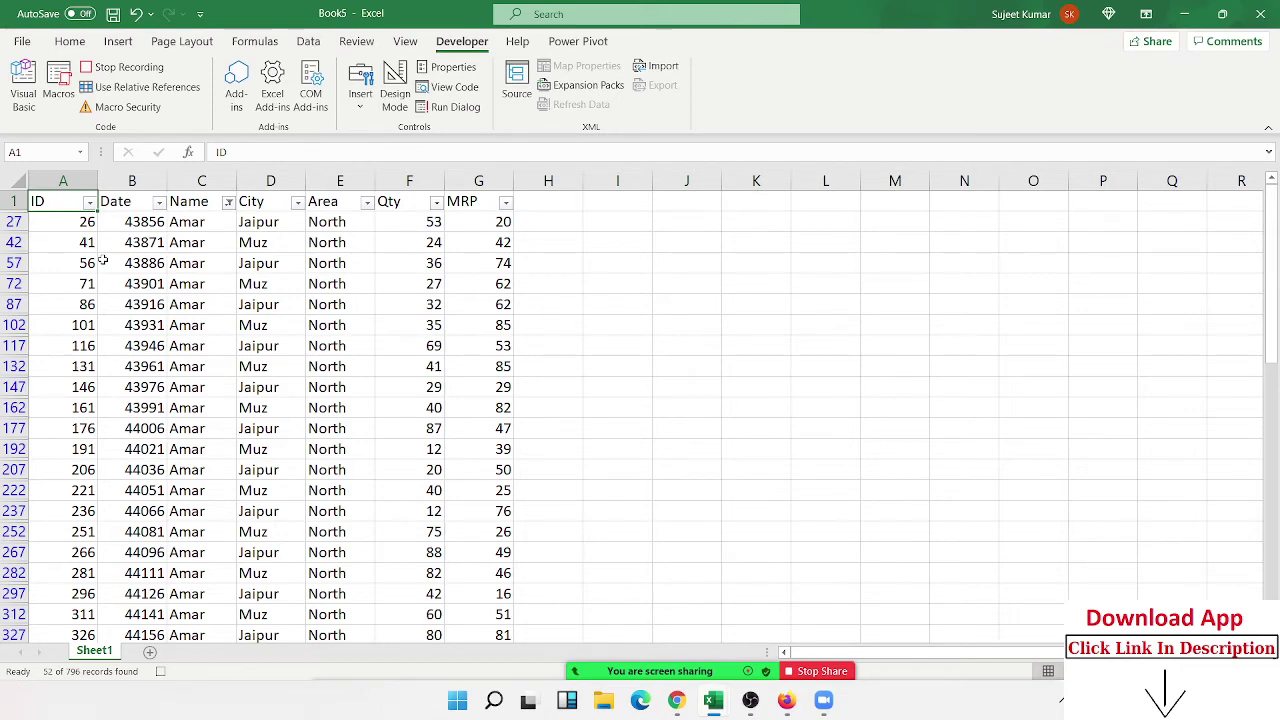
Step: Select the filtered table A1:G792 and copy only its visible Amar rows via Go To Special
key("ctrl+shift+Right")
key("ctrl+shift+Down")
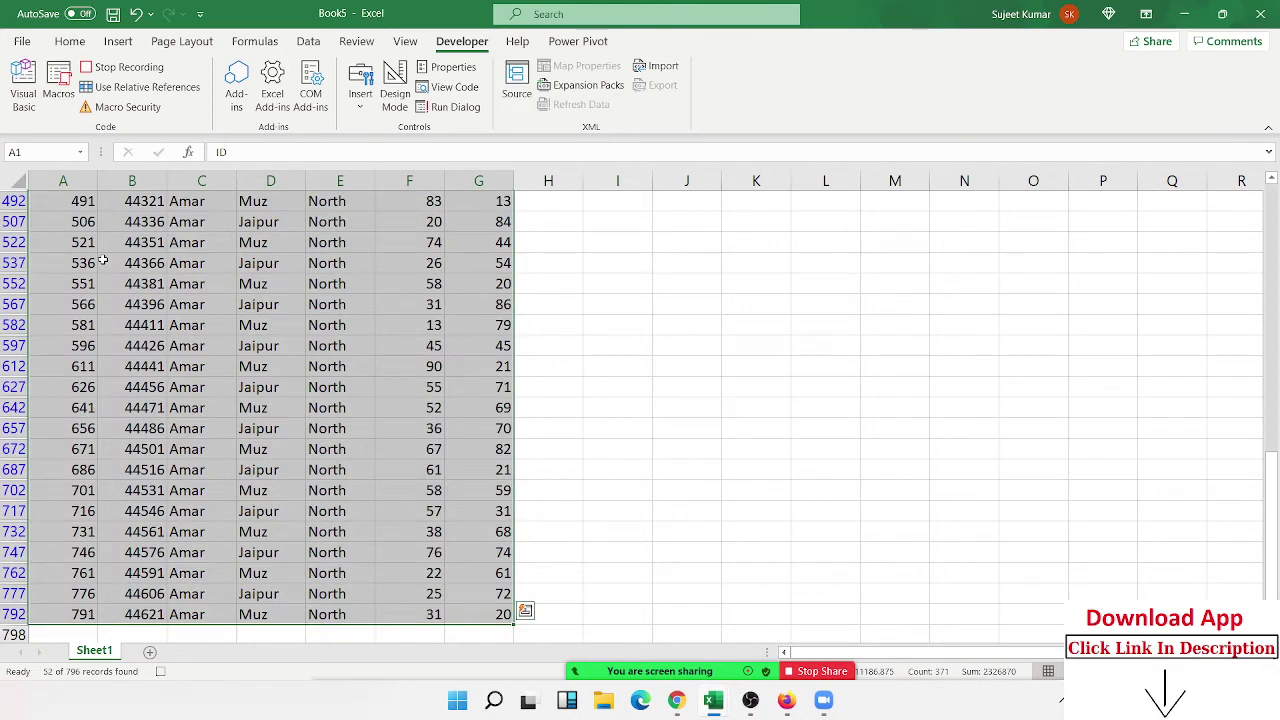
key("ctrl+q")
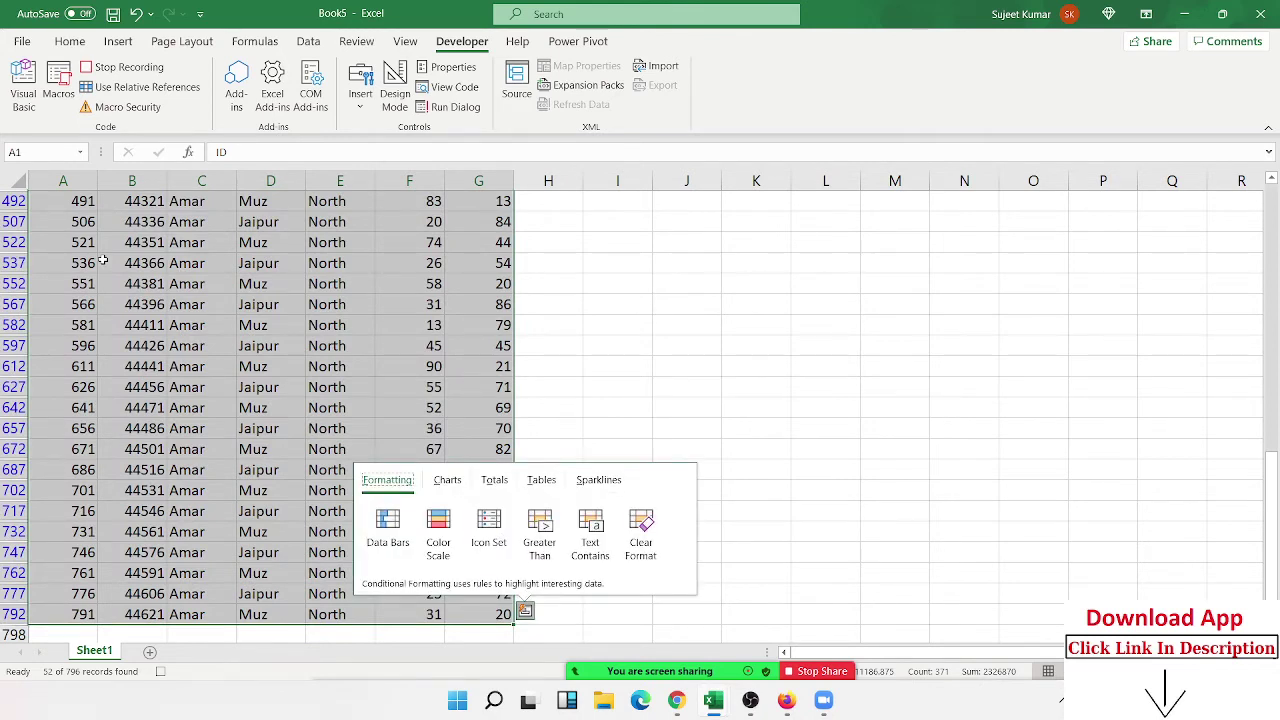
key("Escape")
key("ctrl+g")
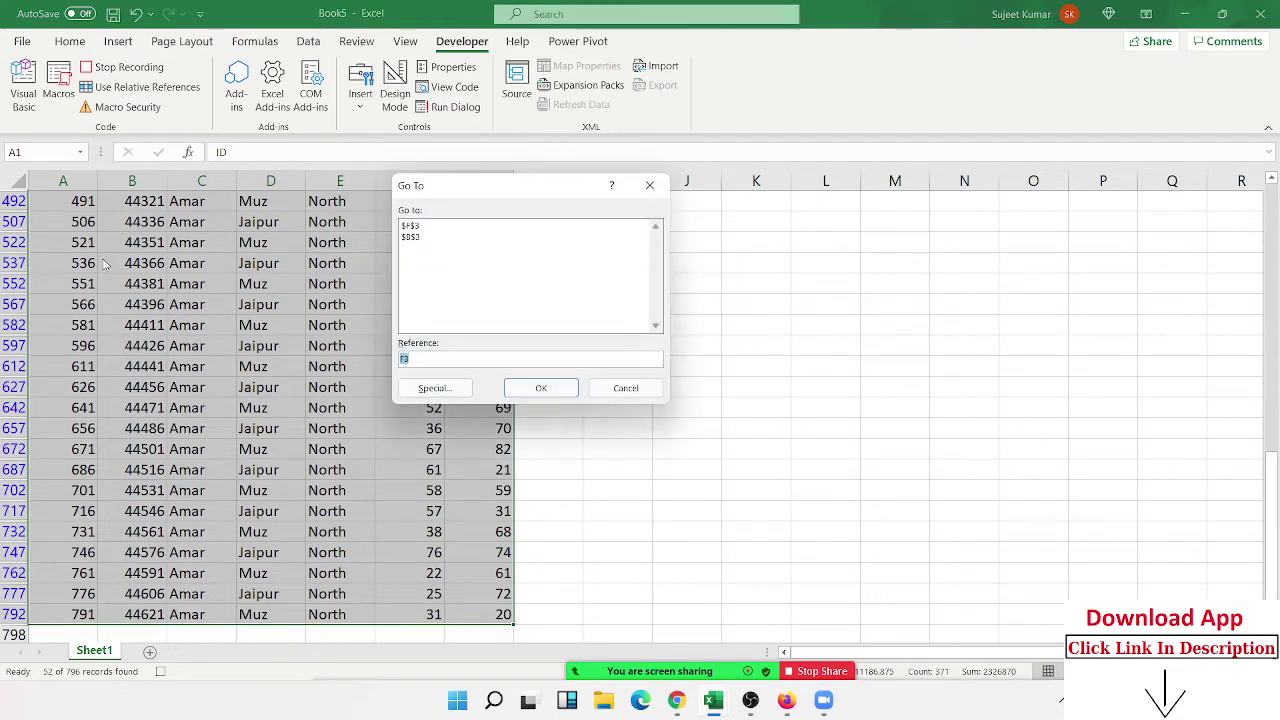
left_click(435, 389)
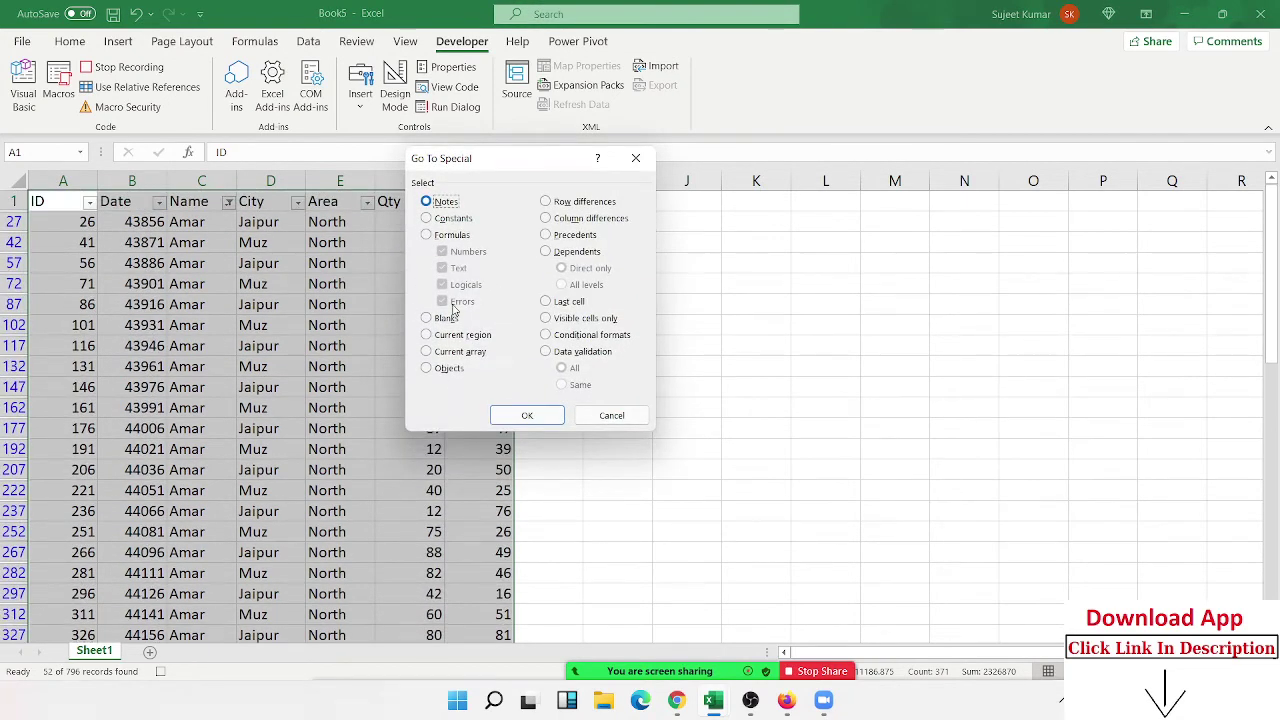
left_click(567, 320)
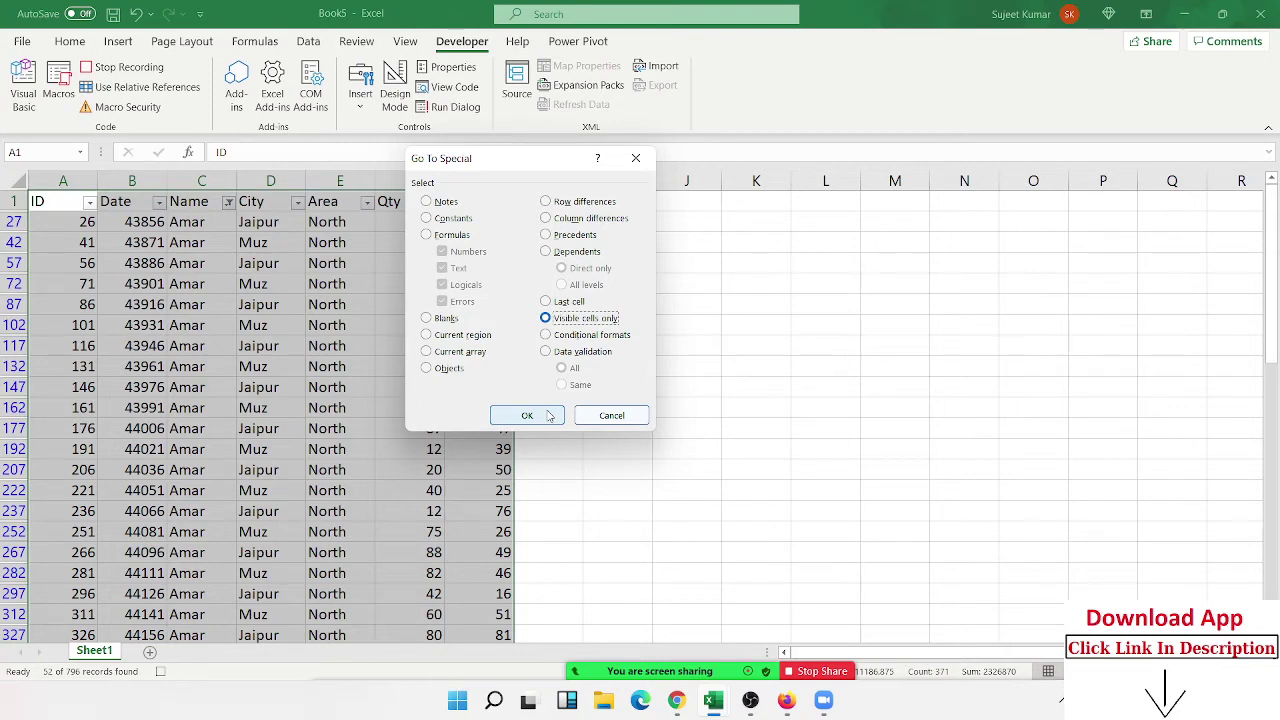
left_click(545, 415)
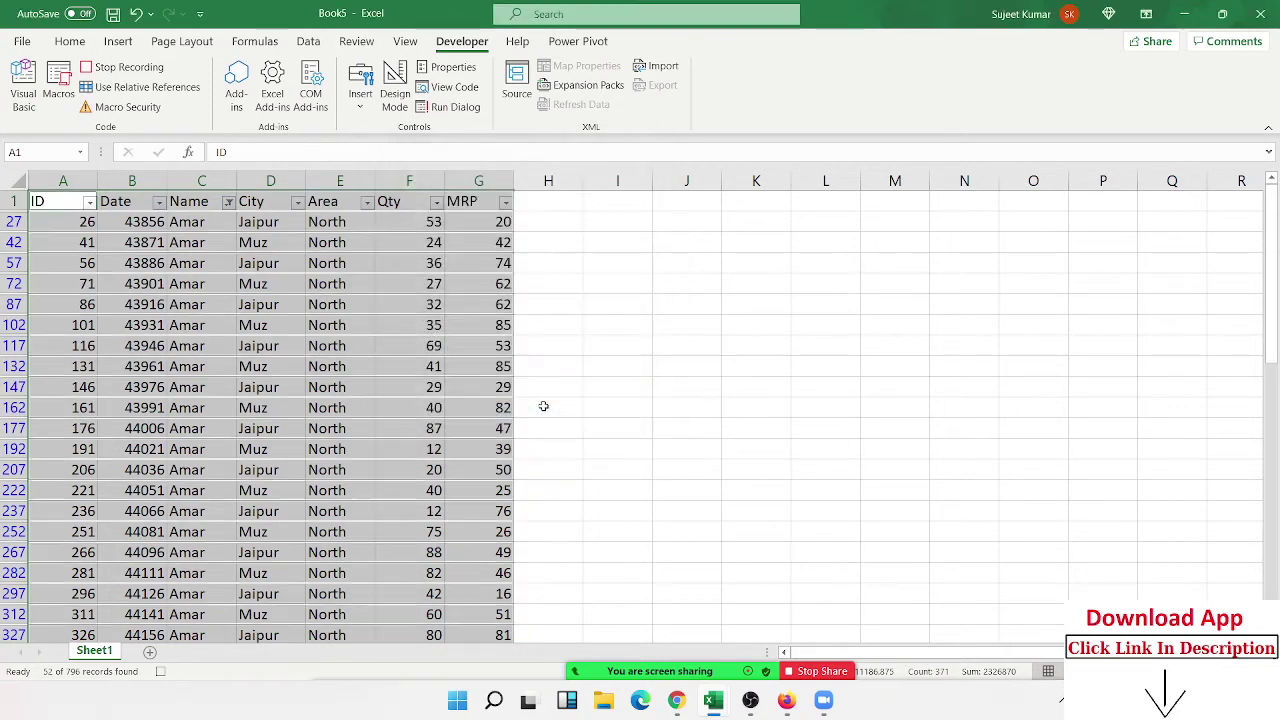
key("ctrl+c")
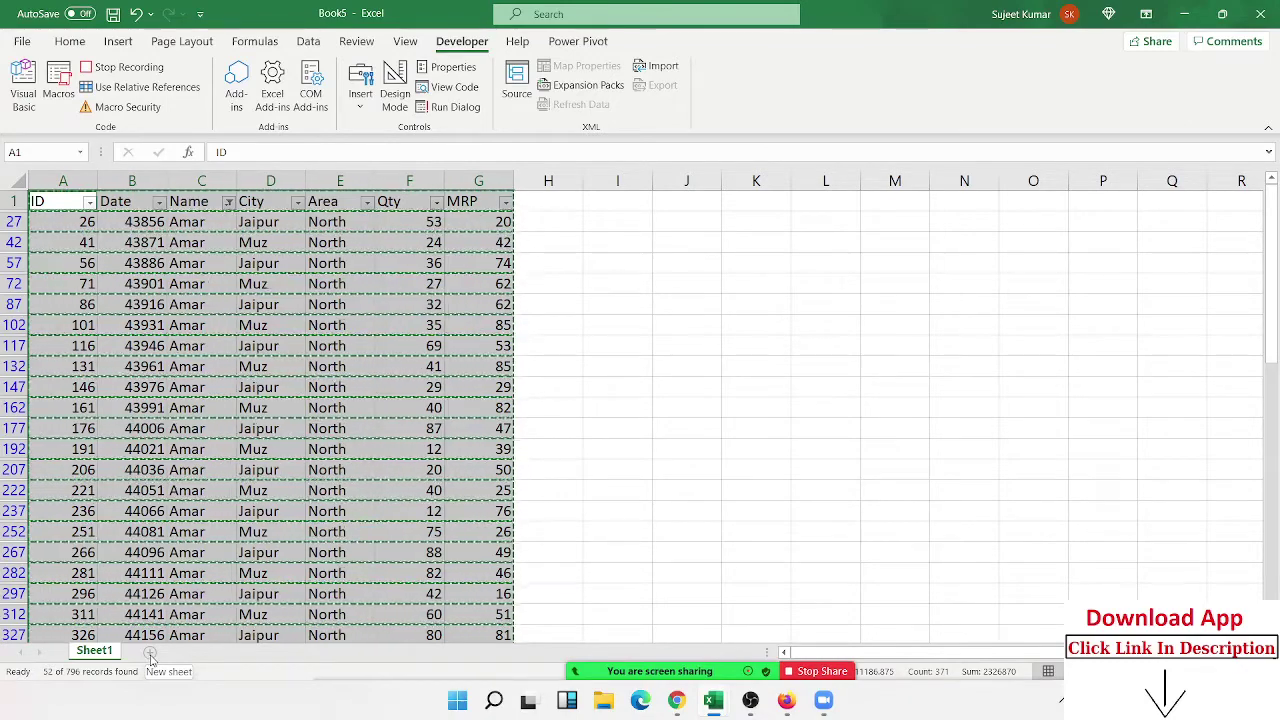
Step: Paste the copied rows into a new sheet and rename it Amar
left_click(150, 653)
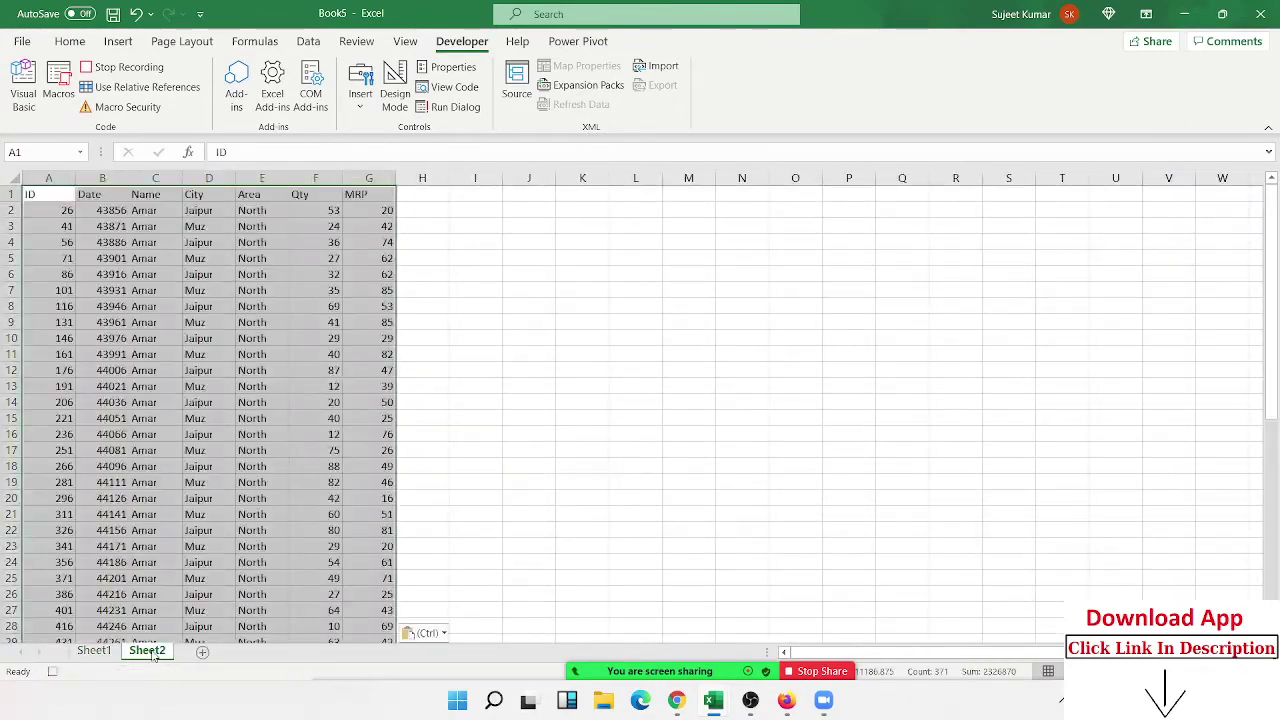
key("ctrl+v")
double_click(150, 651)
type("P")
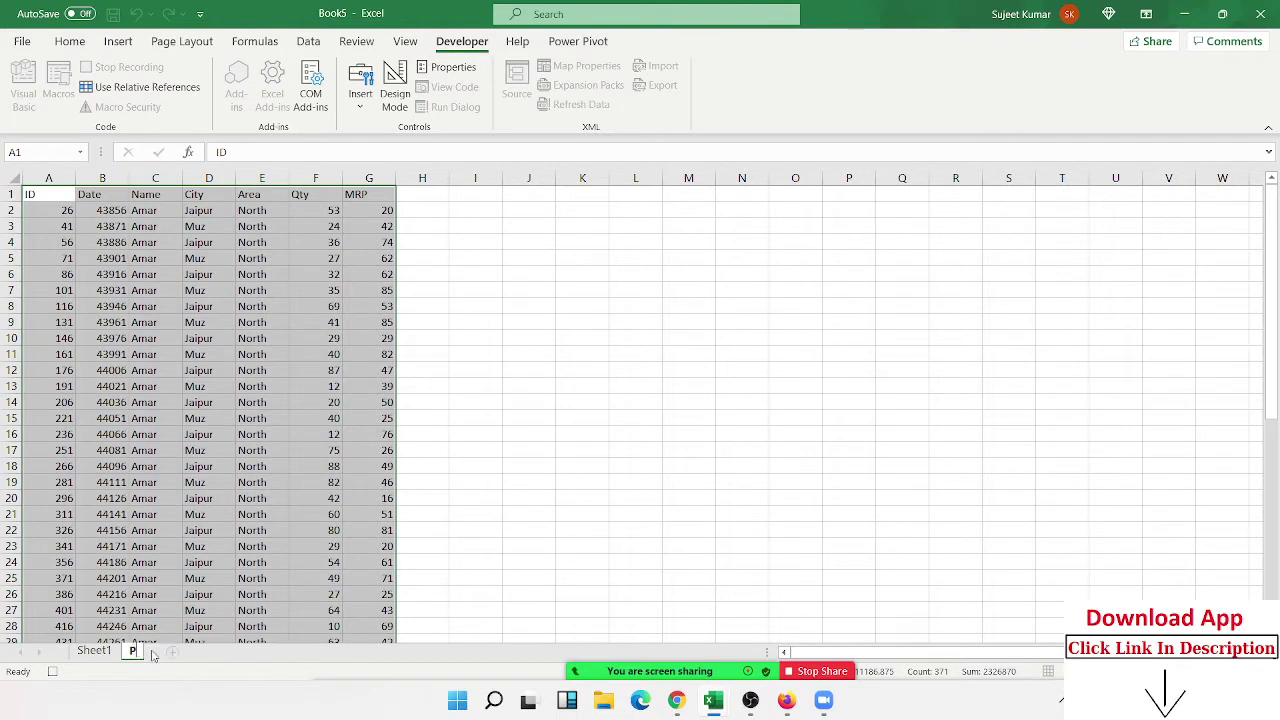
type("uja")
left_click(200, 532)
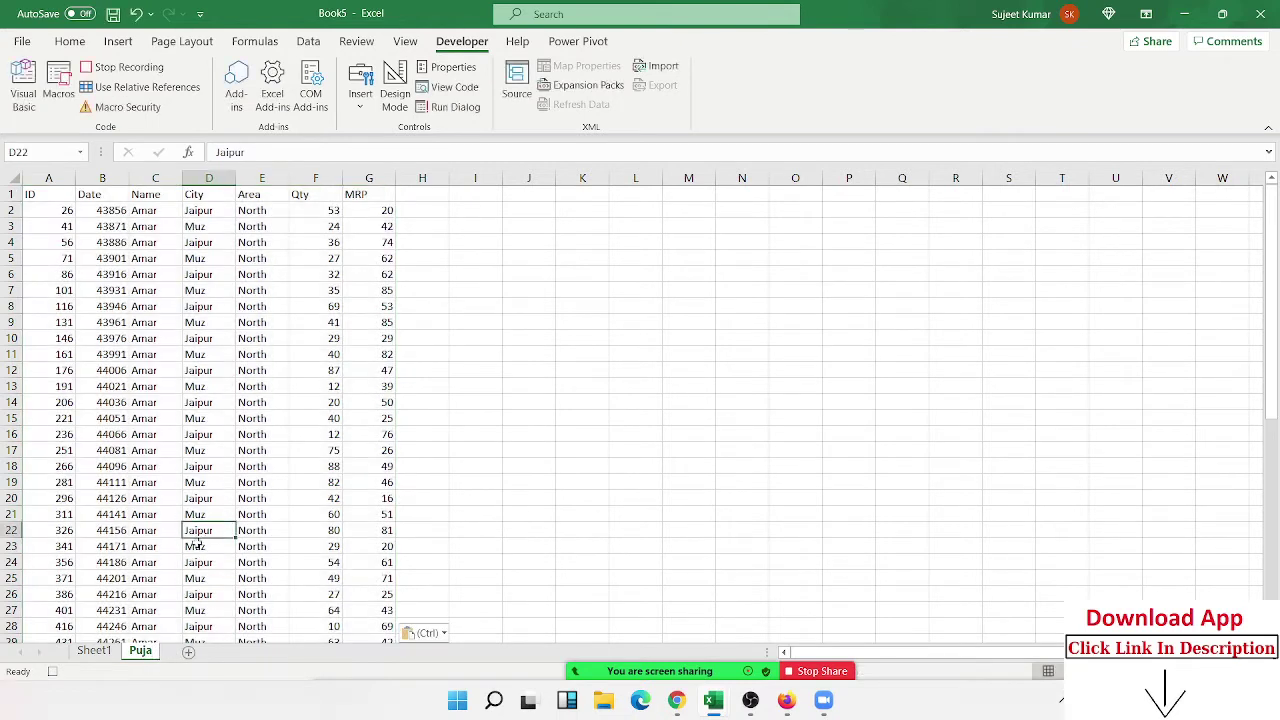
double_click(155, 656)
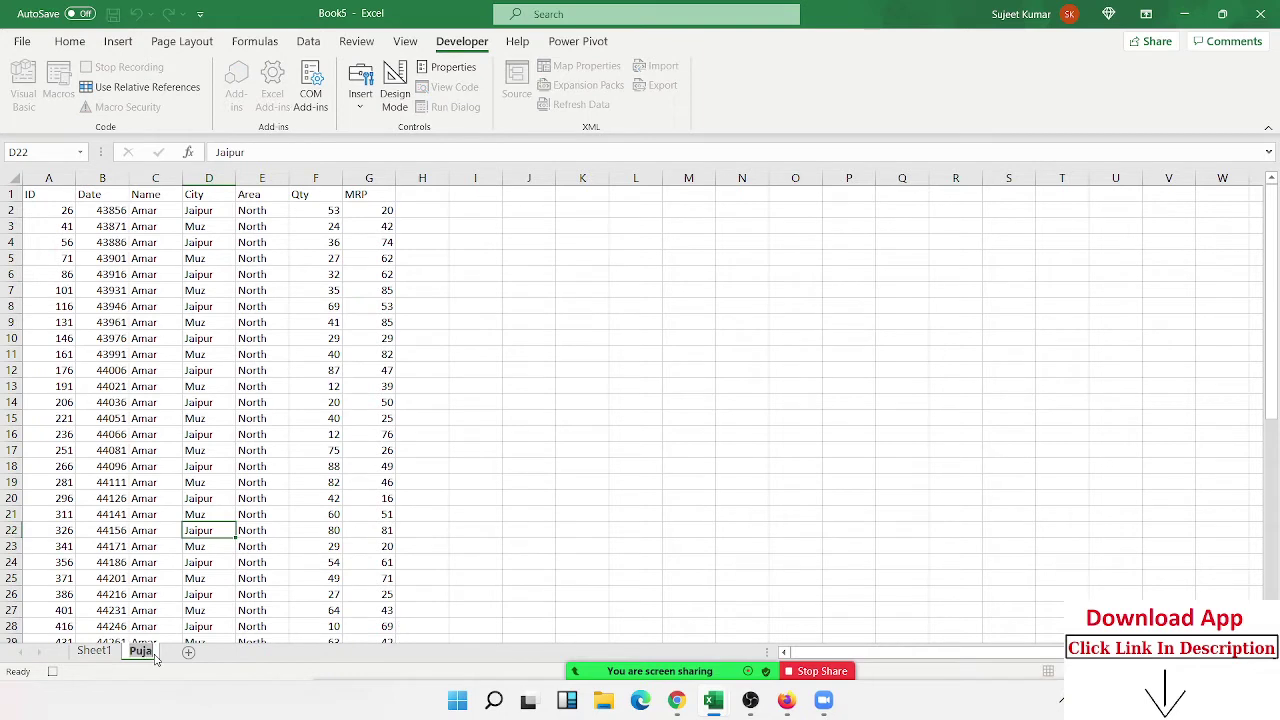
type("Amar")
left_click(150, 561)
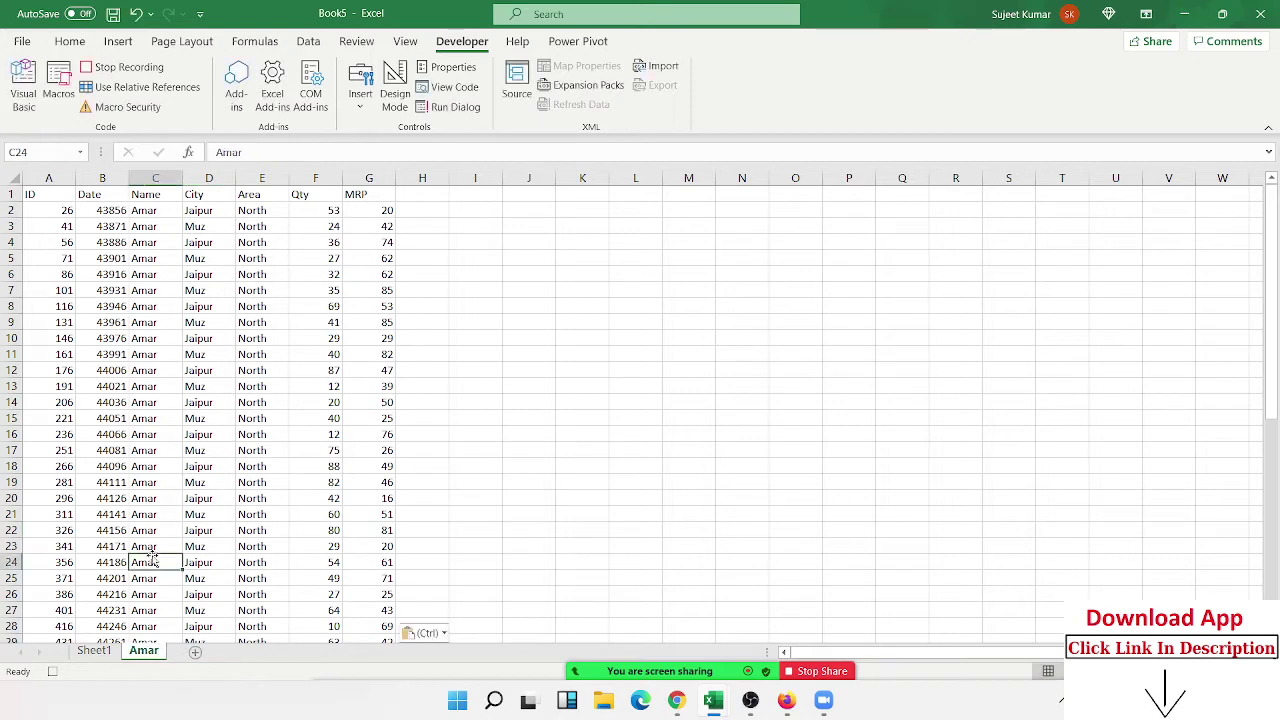
Step: Move the Amar sheet to a new workbook, save it as Amar and close it
right_click(136, 658)
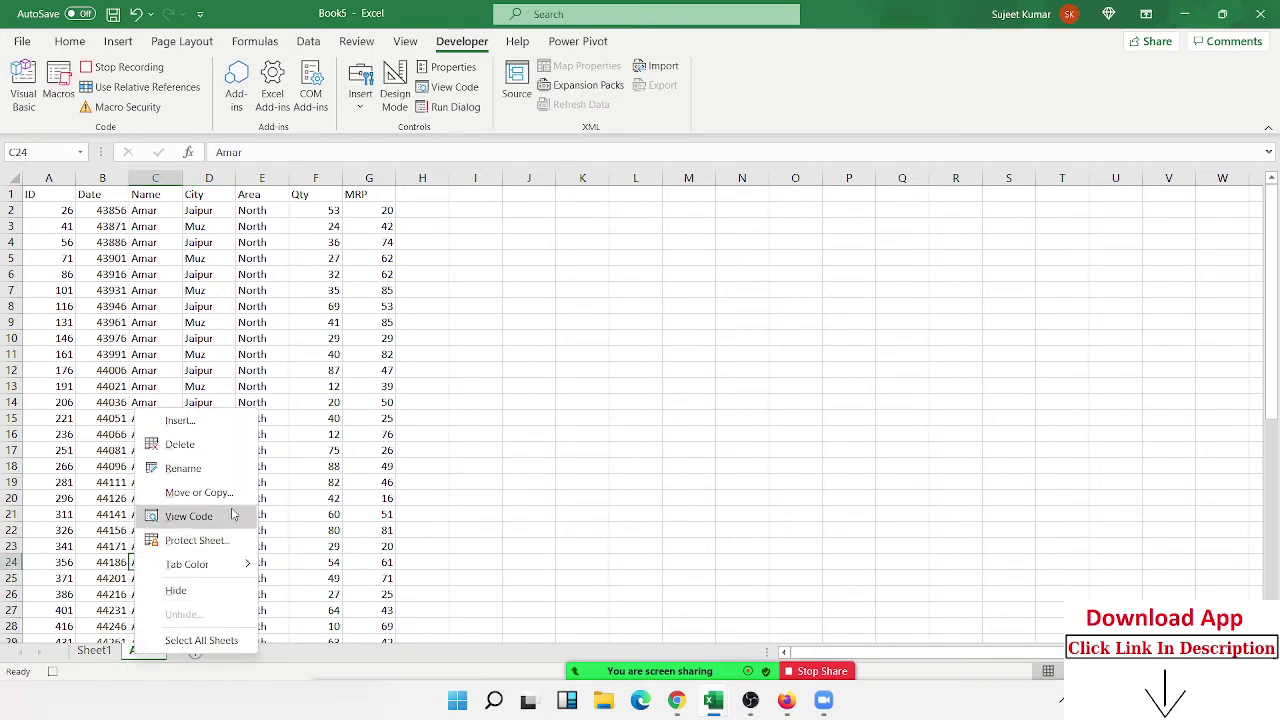
left_click(199, 492)
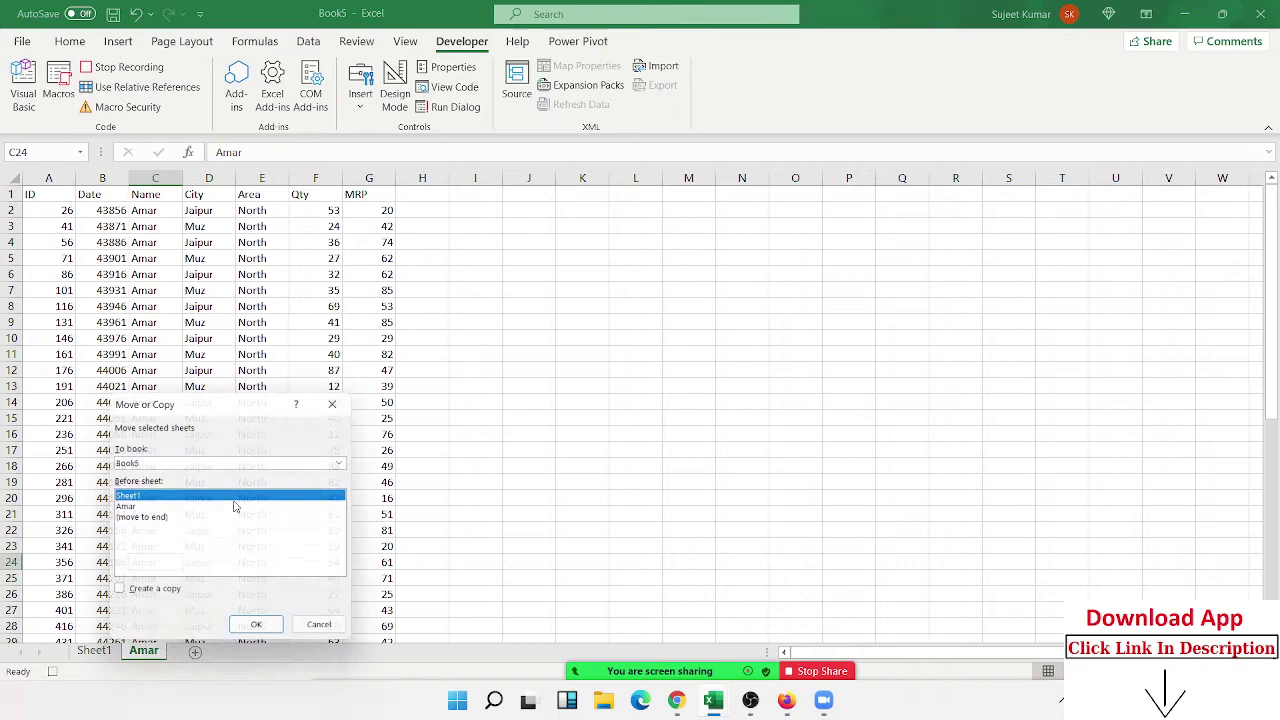
left_click(172, 461)
left_click(165, 479)
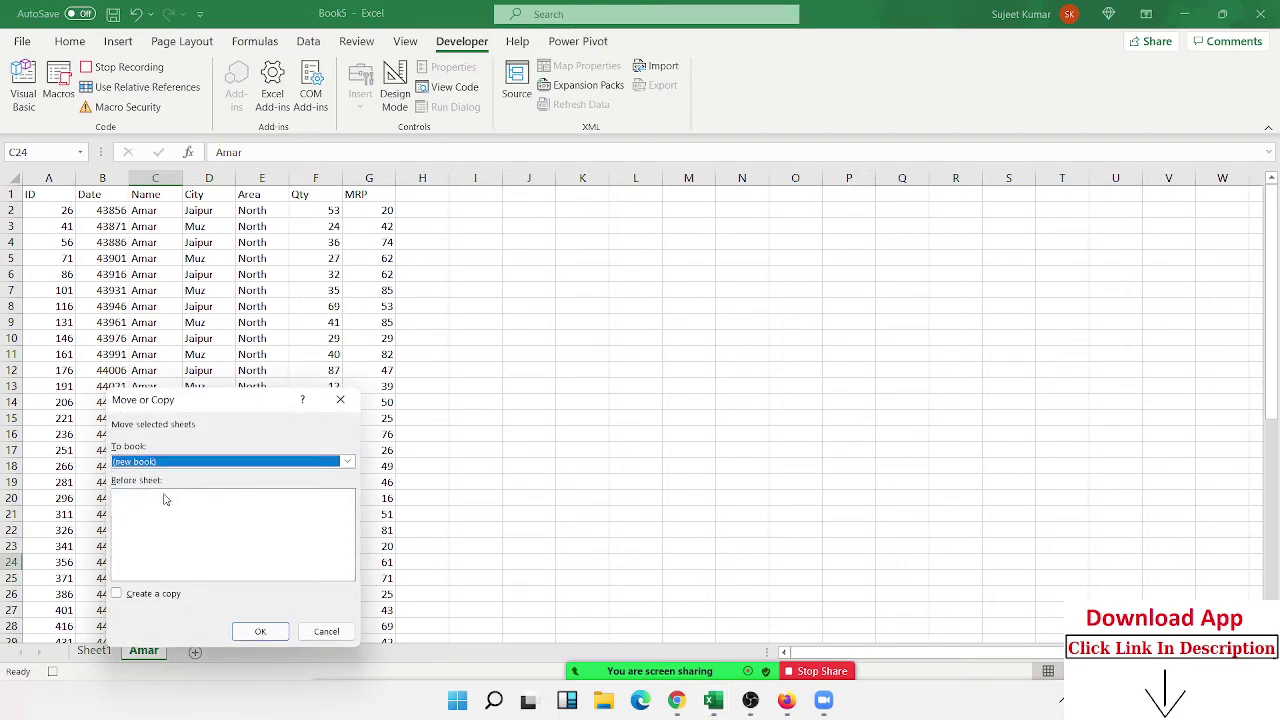
left_click(262, 631)
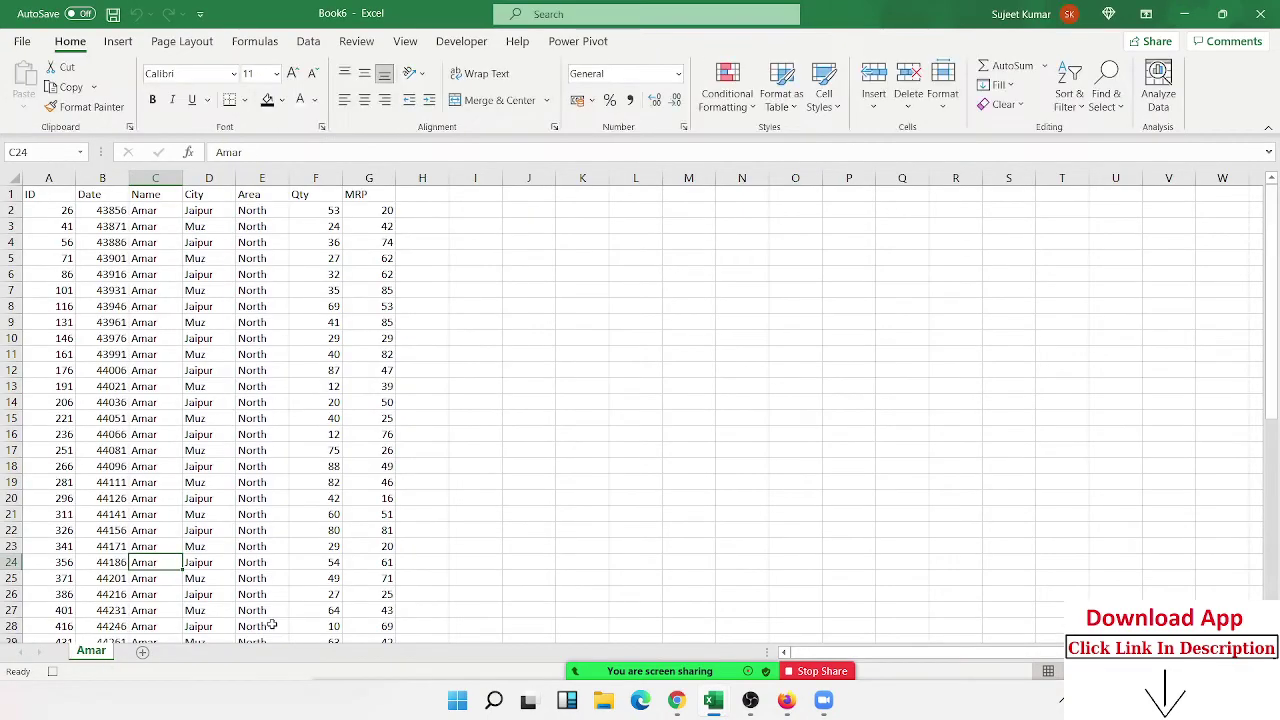
key("ctrl+s")
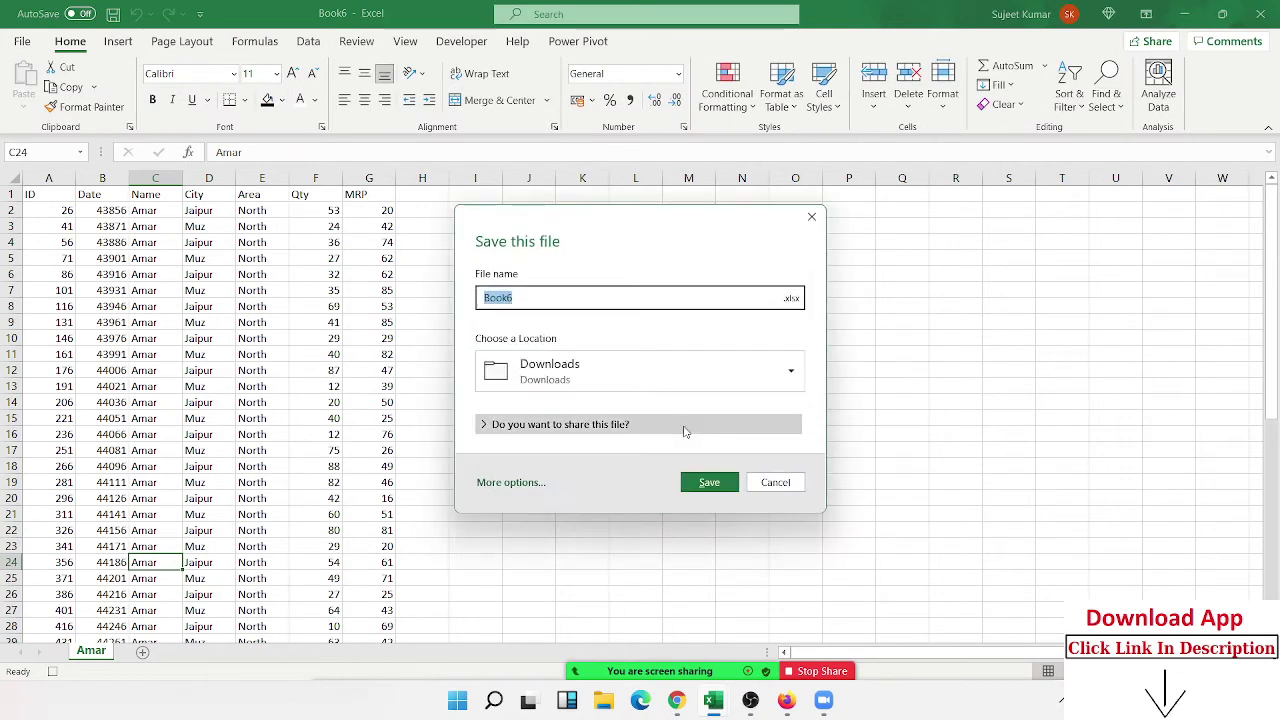
type("Ama")
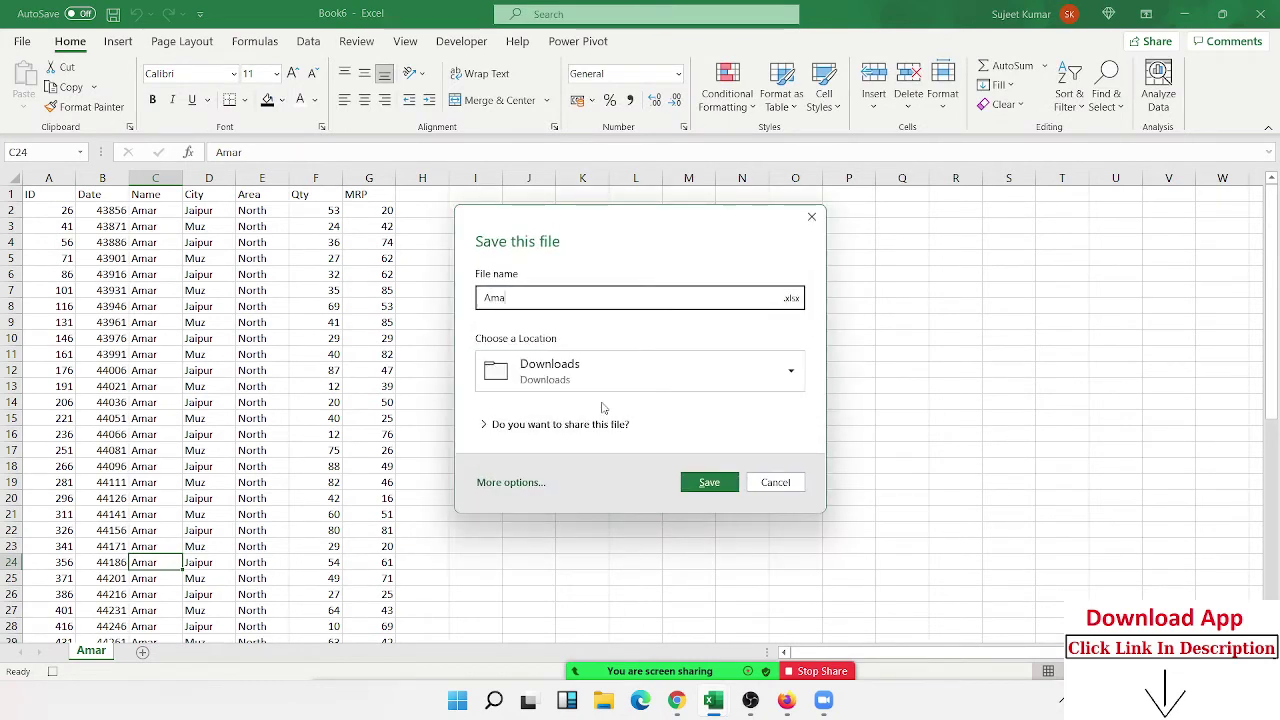
type("r")
left_click(722, 482)
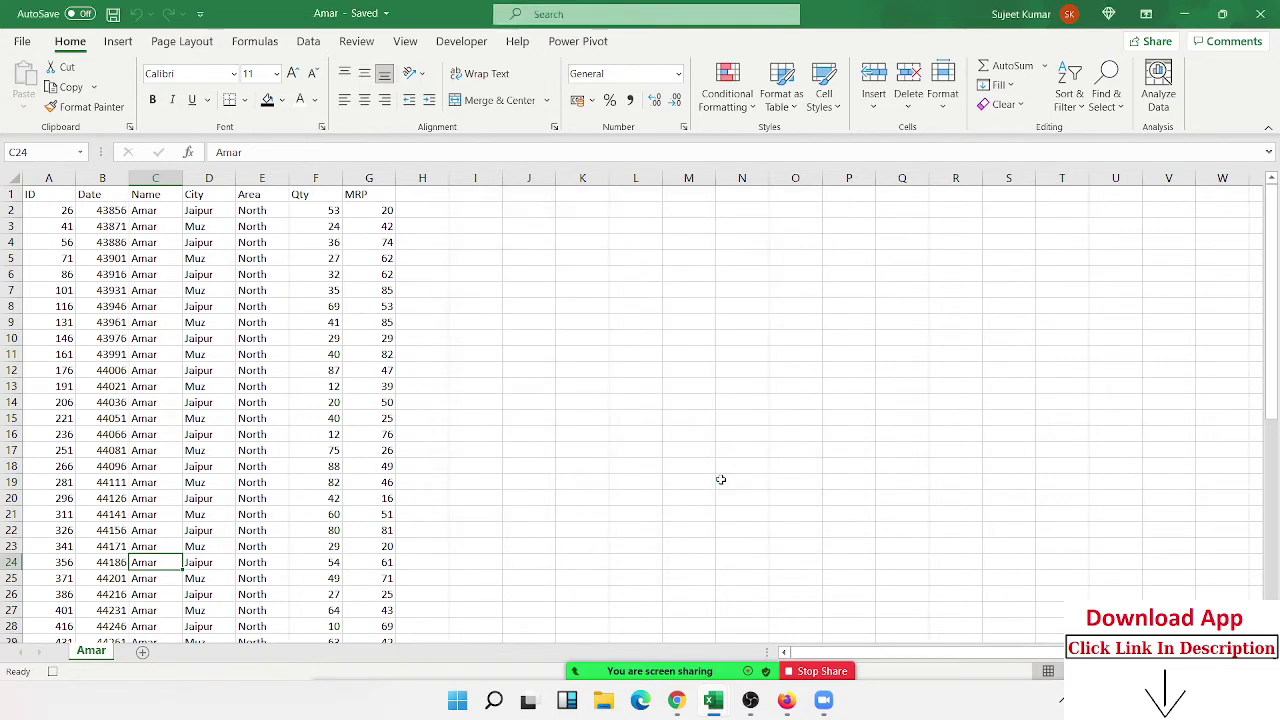
left_click(1262, 17)
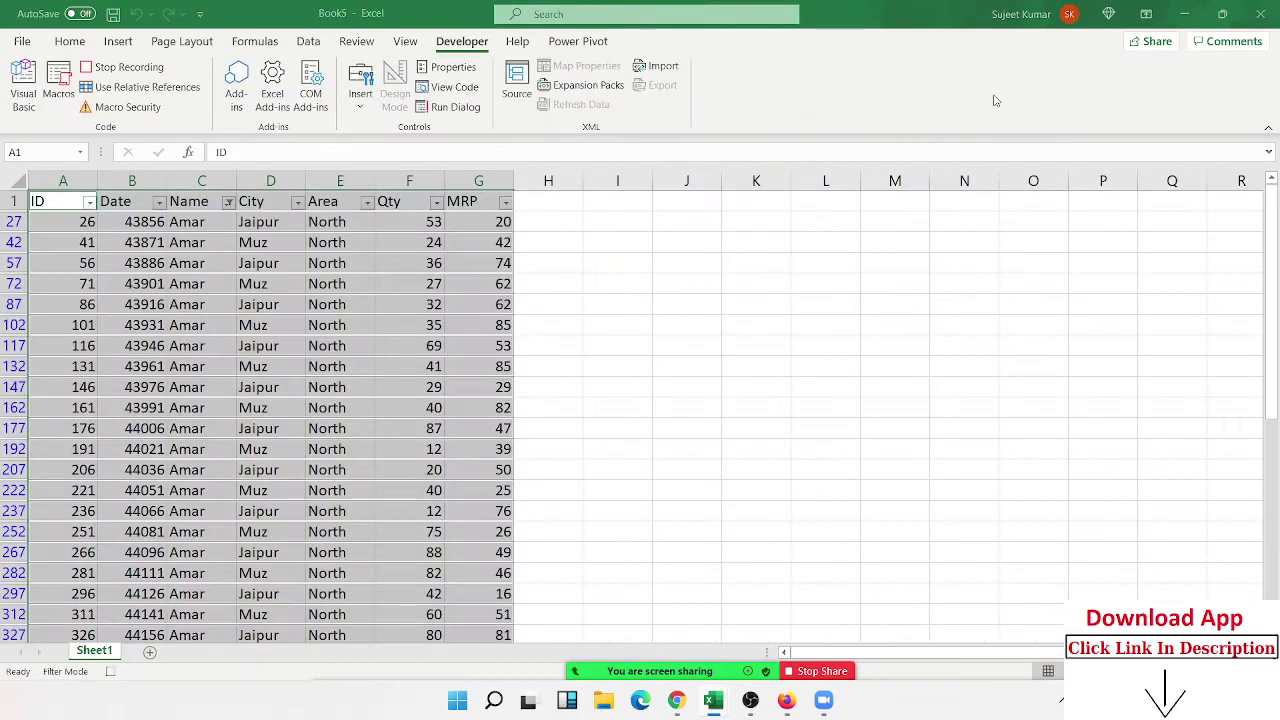
Step: Remove the filter, stop macro recording, and select Macro4 in the Macro list
left_click(60, 343)
key("ctrl+shift+l")
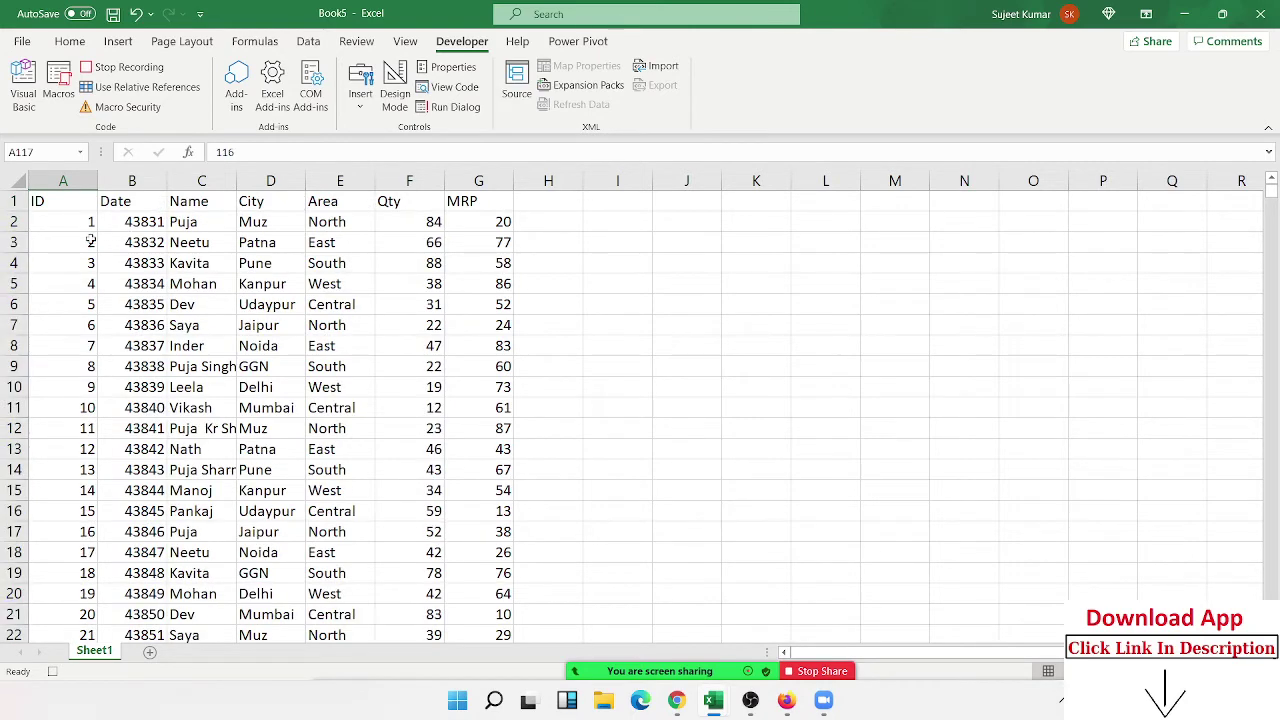
left_click(52, 671)
left_click(200, 407)
left_click(214, 386)
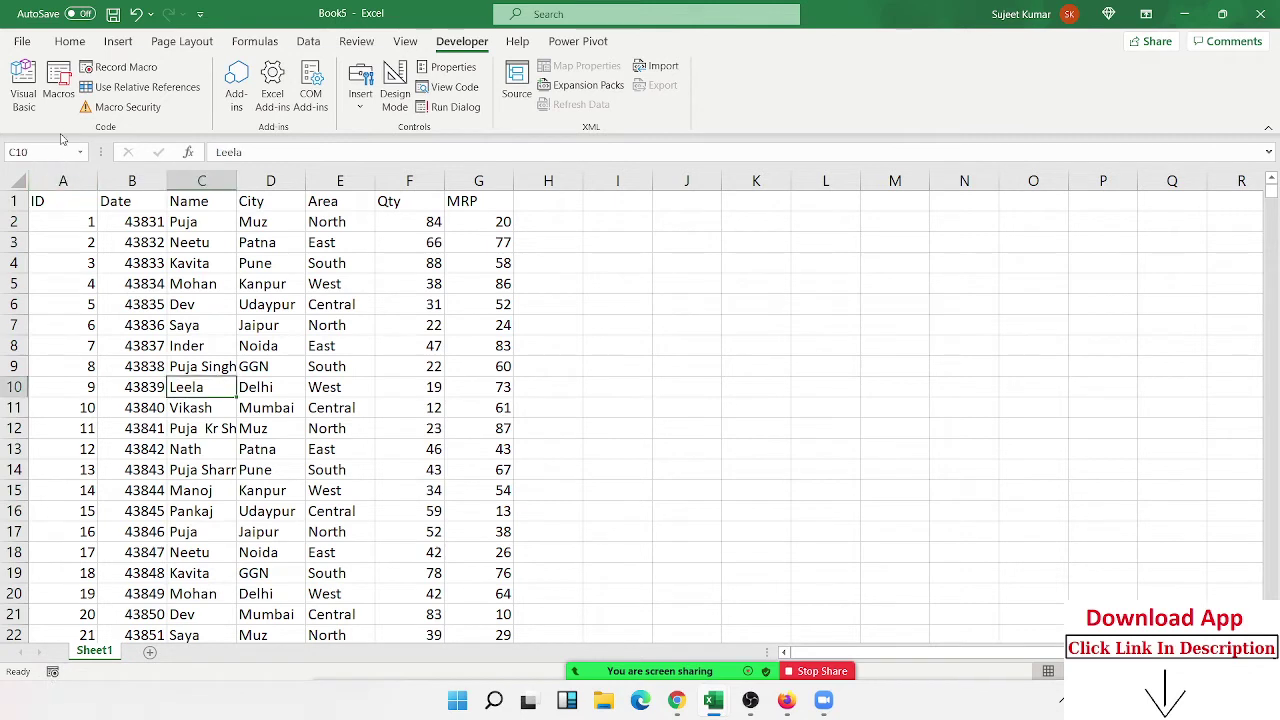
left_click(58, 88)
left_click(416, 216)
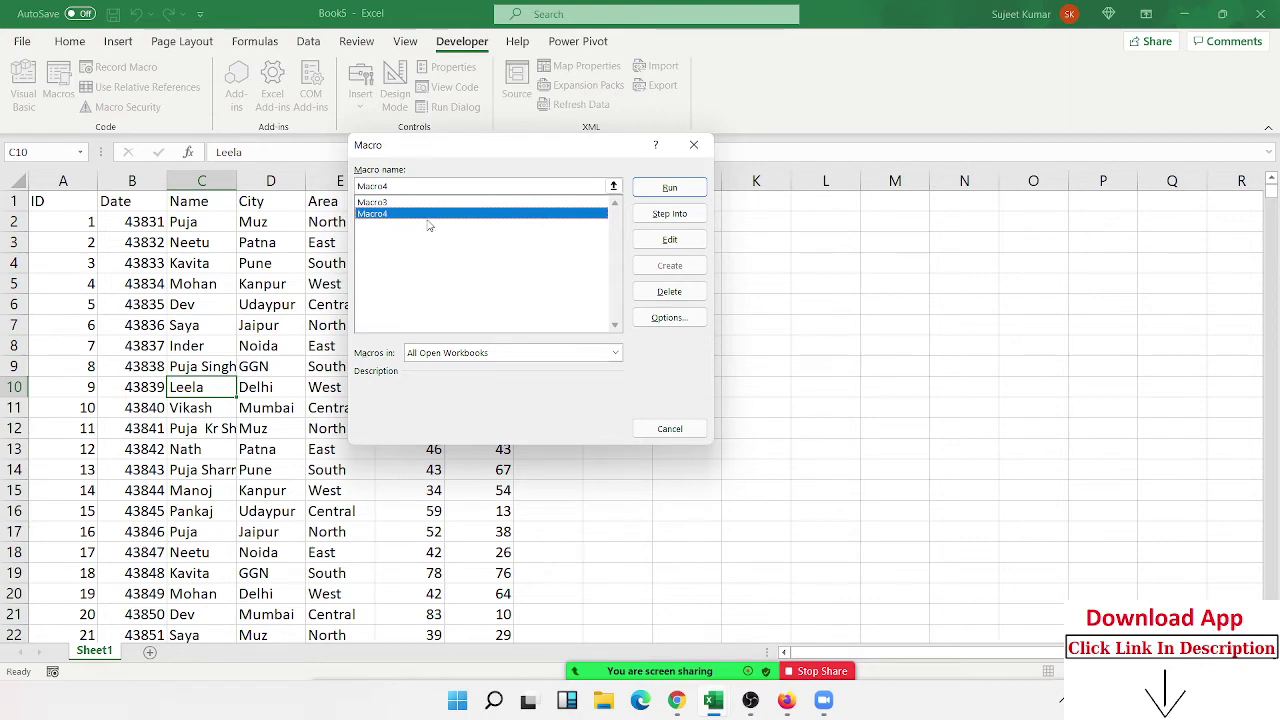
Step: Open Macro4's code and delete its Selection.AutoFilter line
left_click(667, 242)
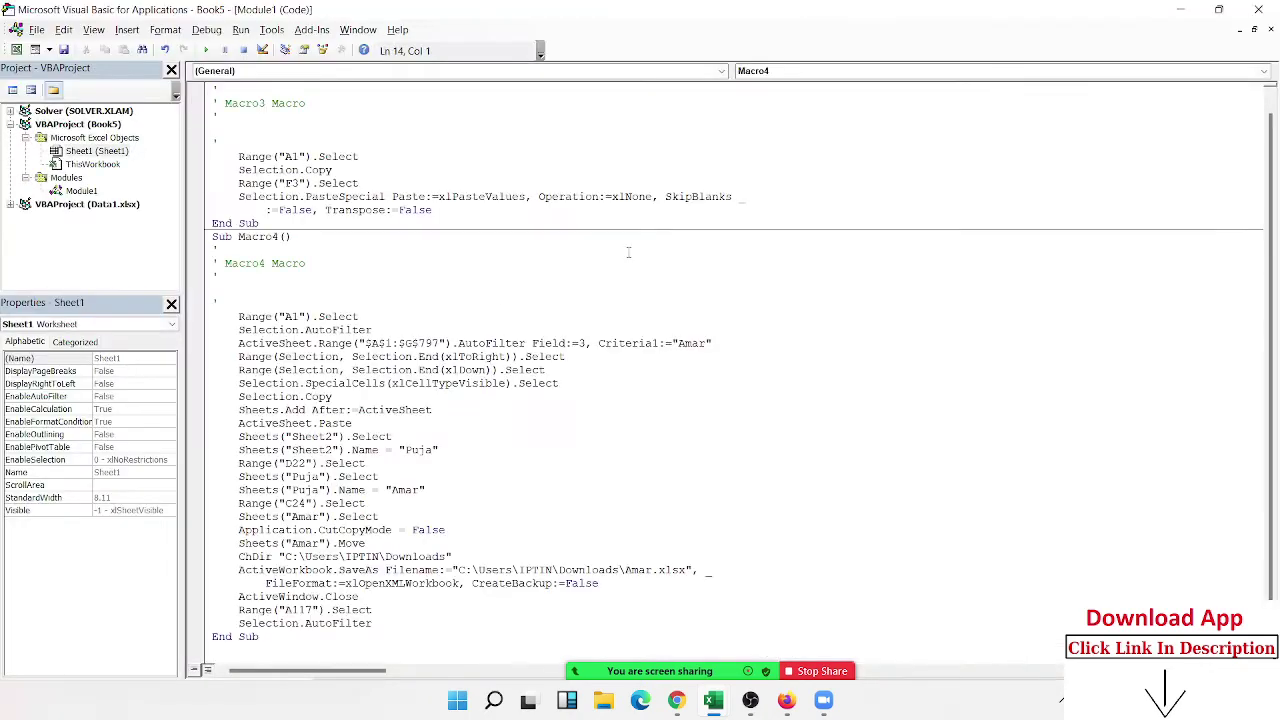
double_click(262, 331)
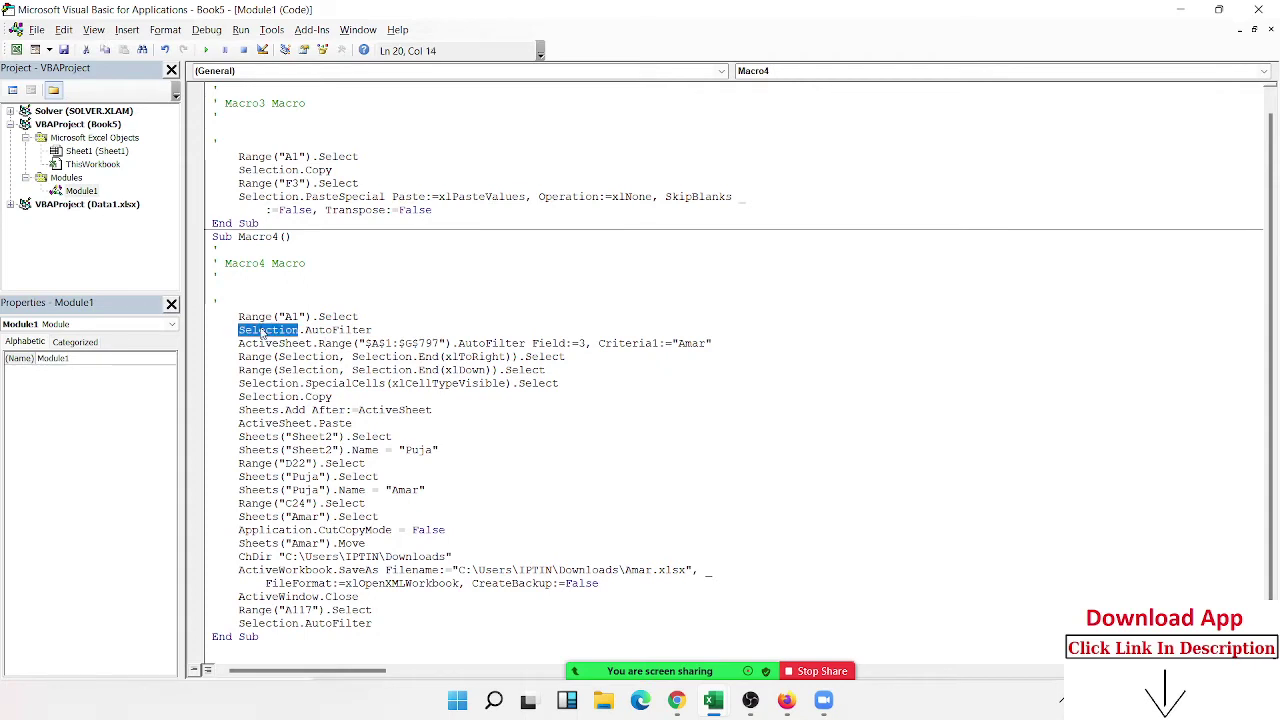
double_click(320, 331)
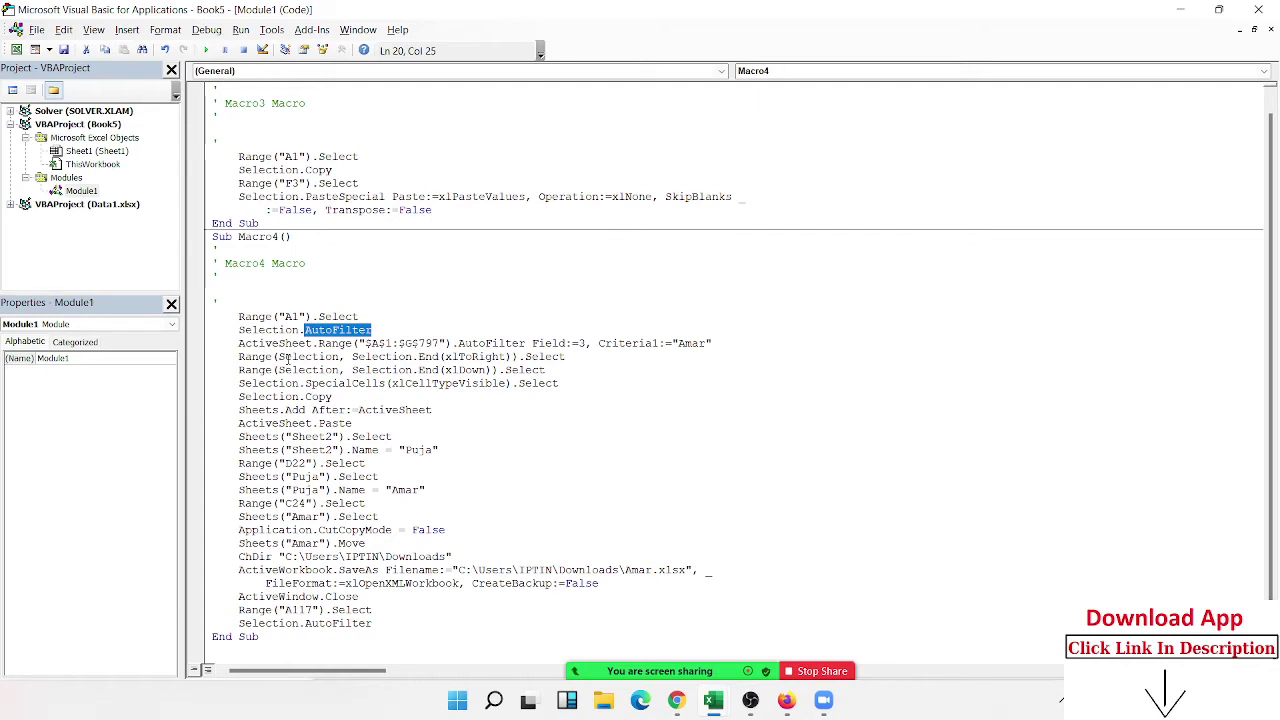
left_click_drag(372, 330, 231, 332)
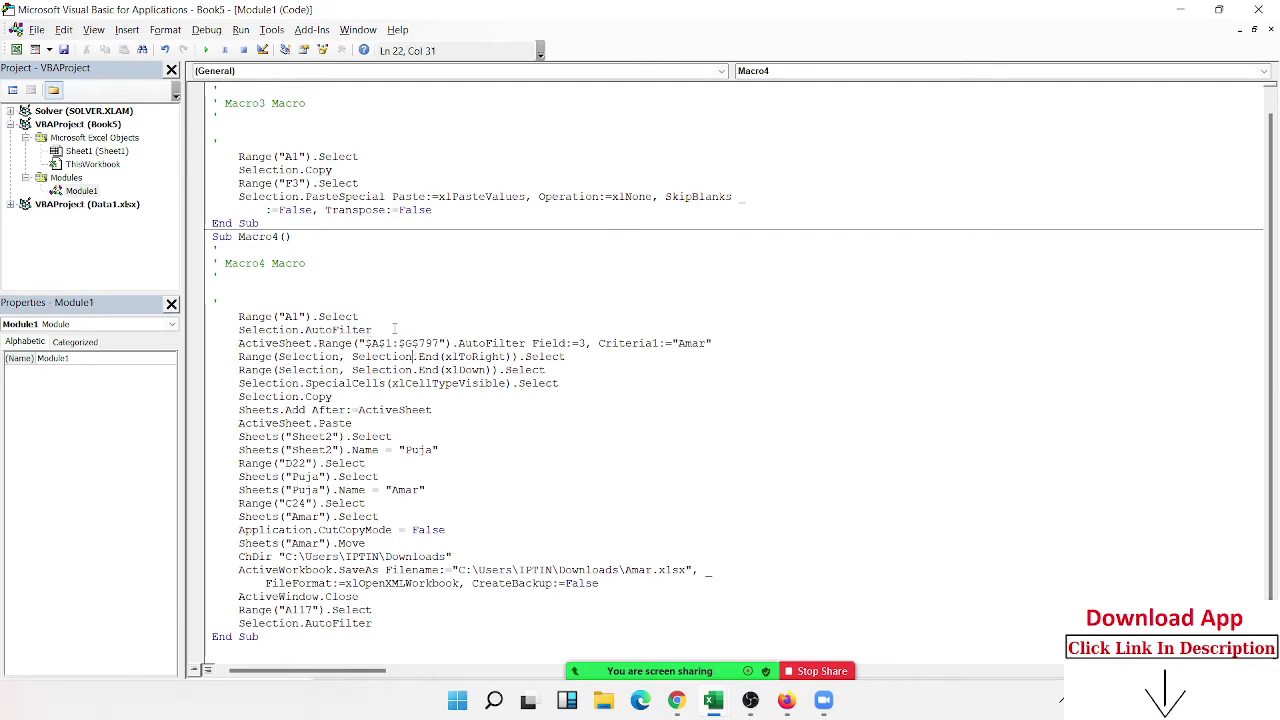
key("Delete")
Step: Shorten the AutoFilter range from $A$1:$G$797 to $A$1
left_click(372, 343, "shift")
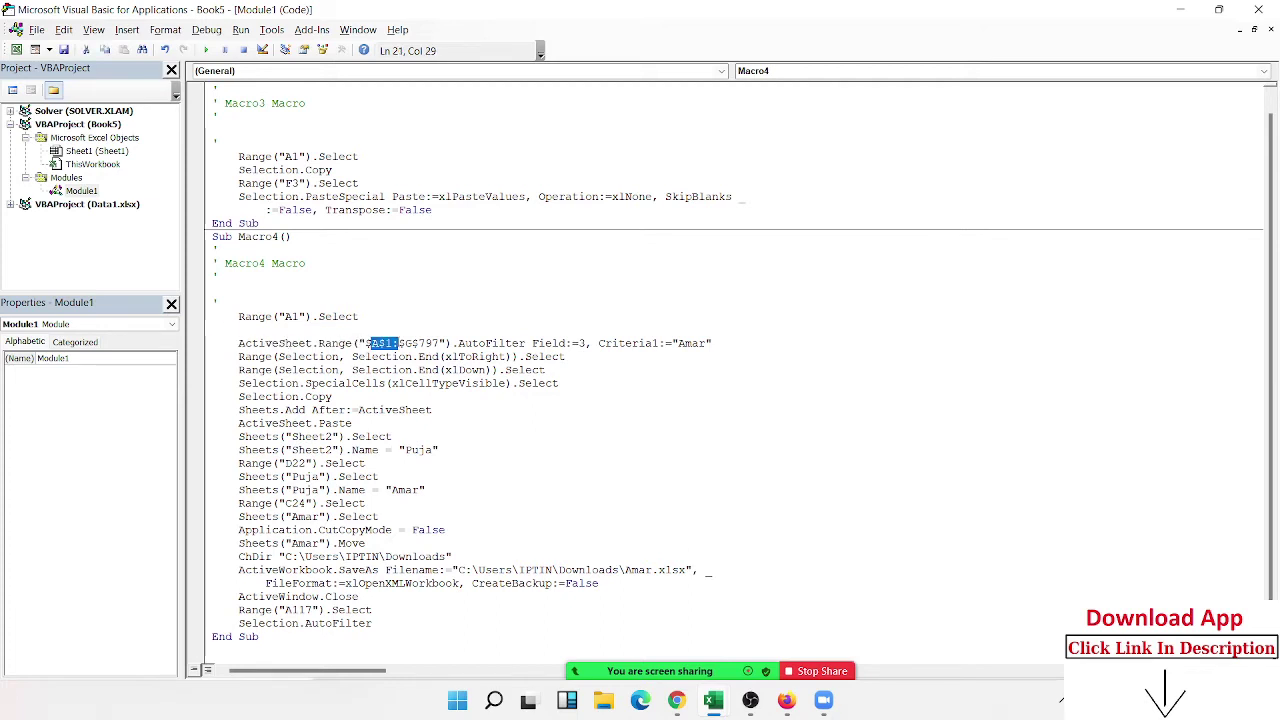
left_click(405, 343, "shift")
double_click(430, 343)
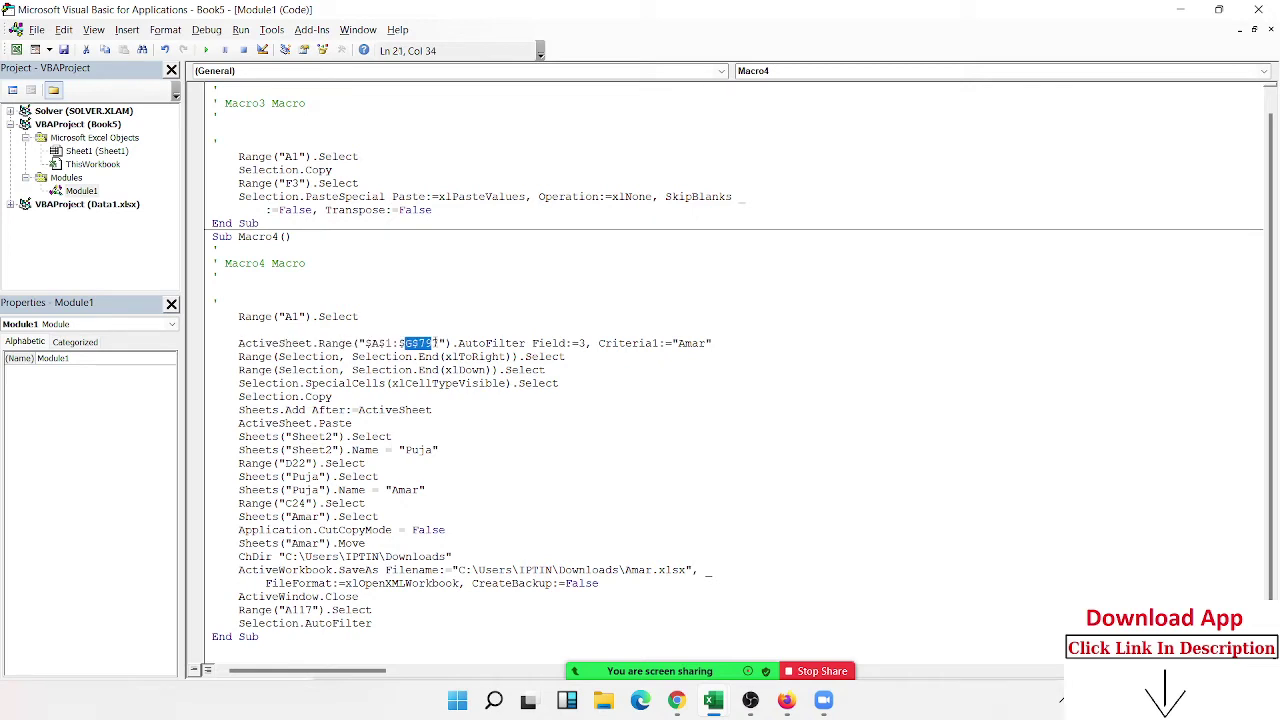
key("shift+Left")
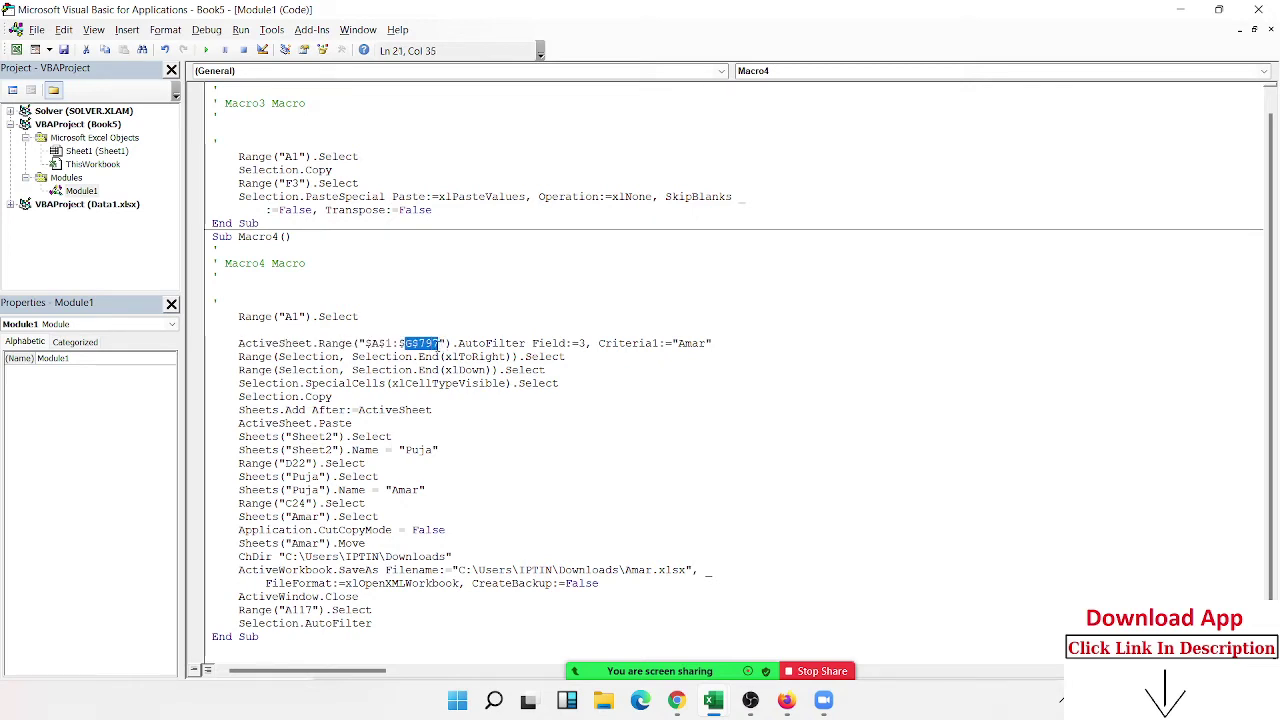
left_click(401, 369)
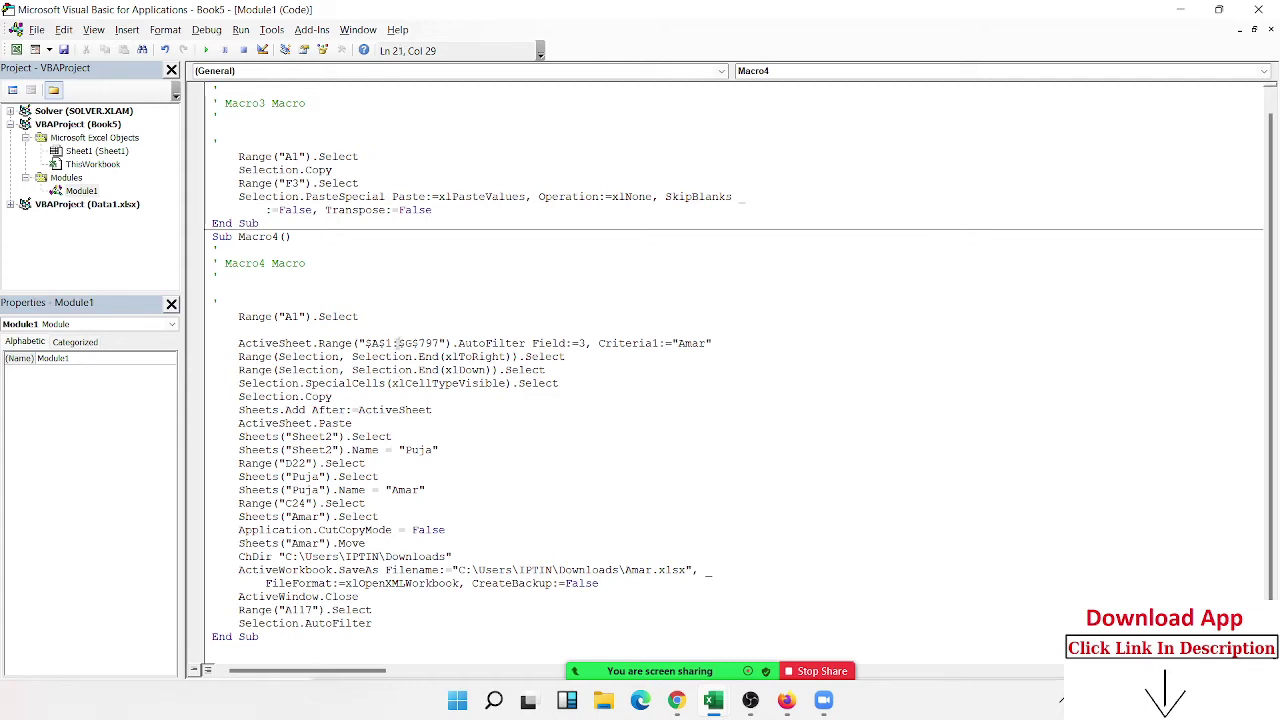
left_click_drag(398, 343, 445, 343)
left_click(432, 343)
left_click_drag(432, 343, 398, 343)
key("Delete")
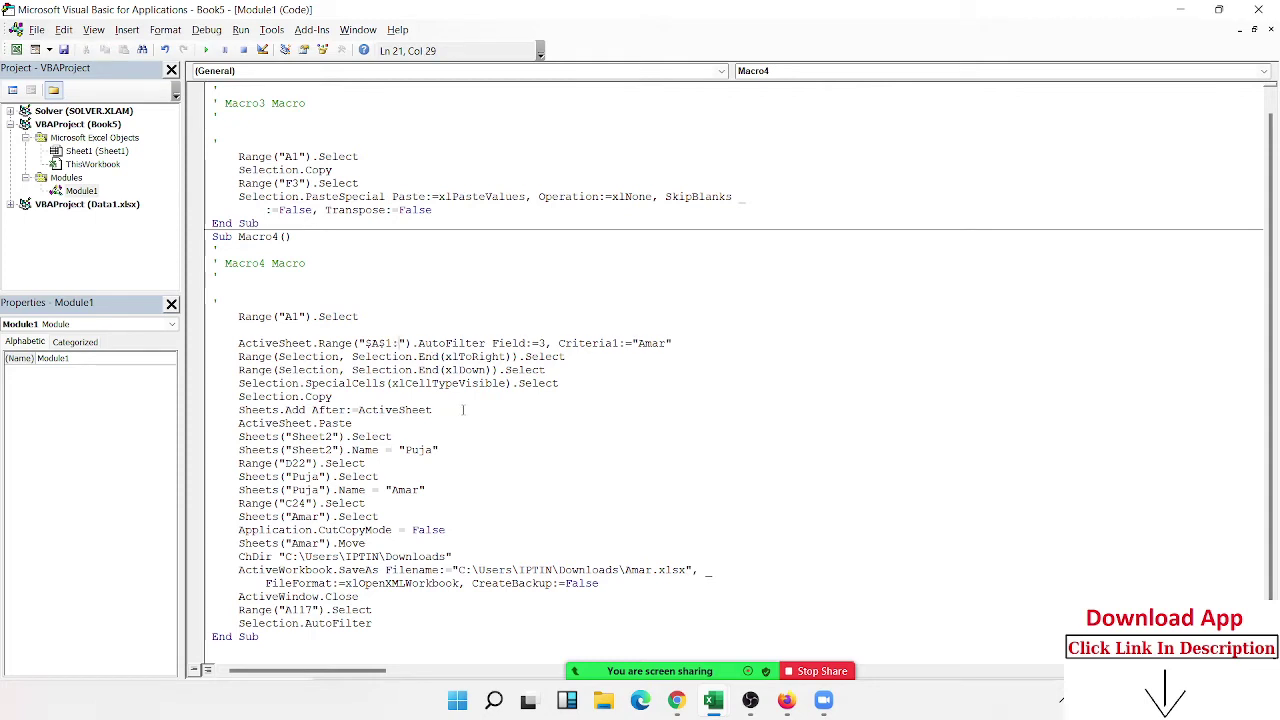
key("BackSpace")
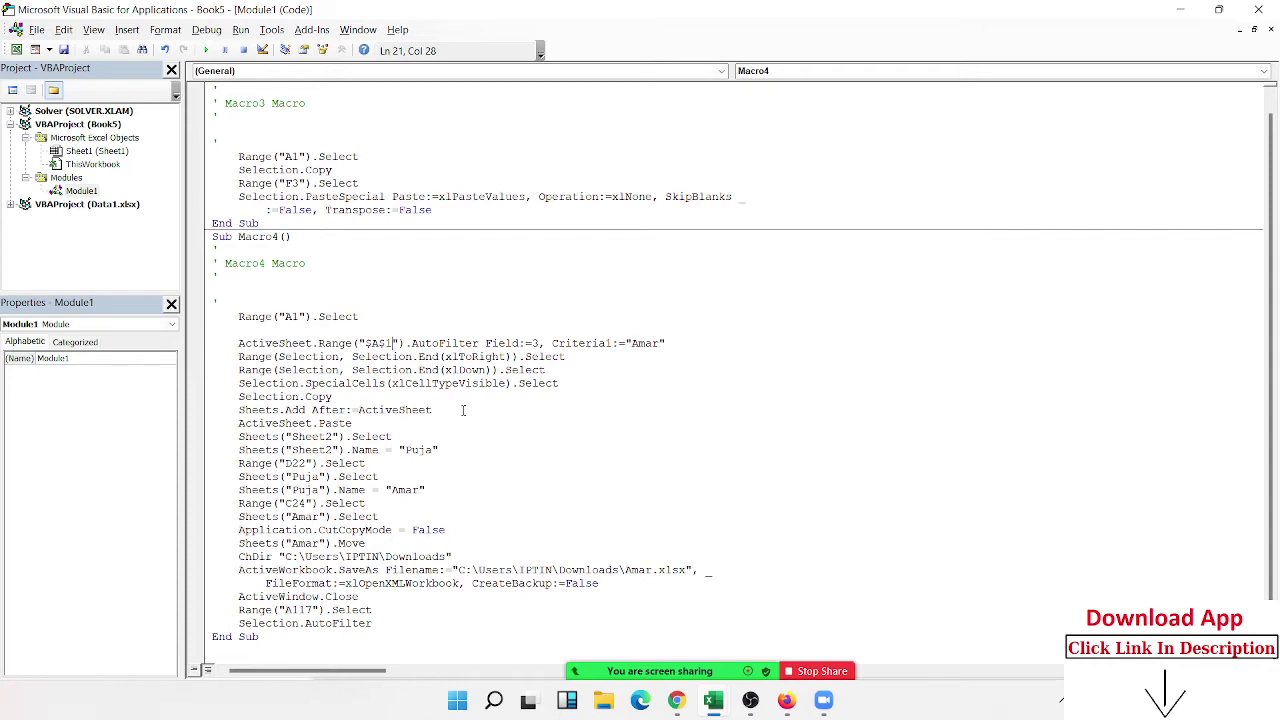
left_click(378, 357)
Step: Test toggling the filter from cell A1 in Excel, then return to the code
key("alt+F11")
left_click(85, 201)
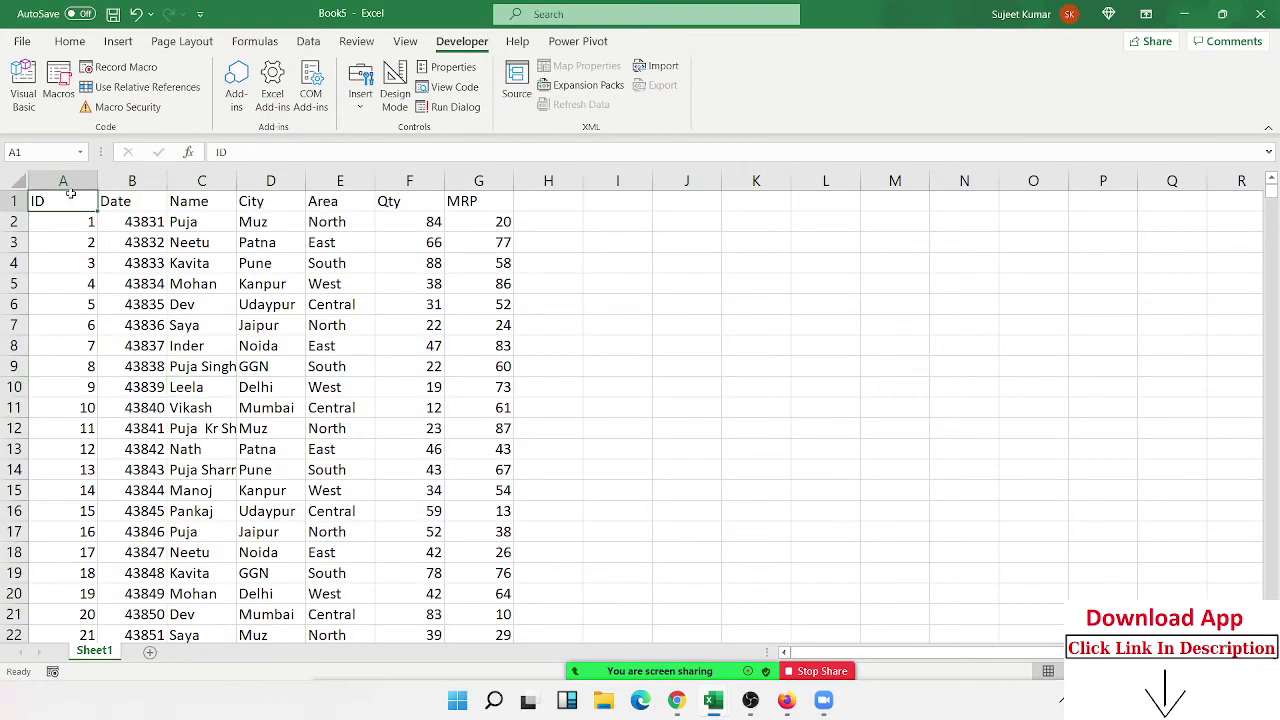
key("ctrl+shift+l")
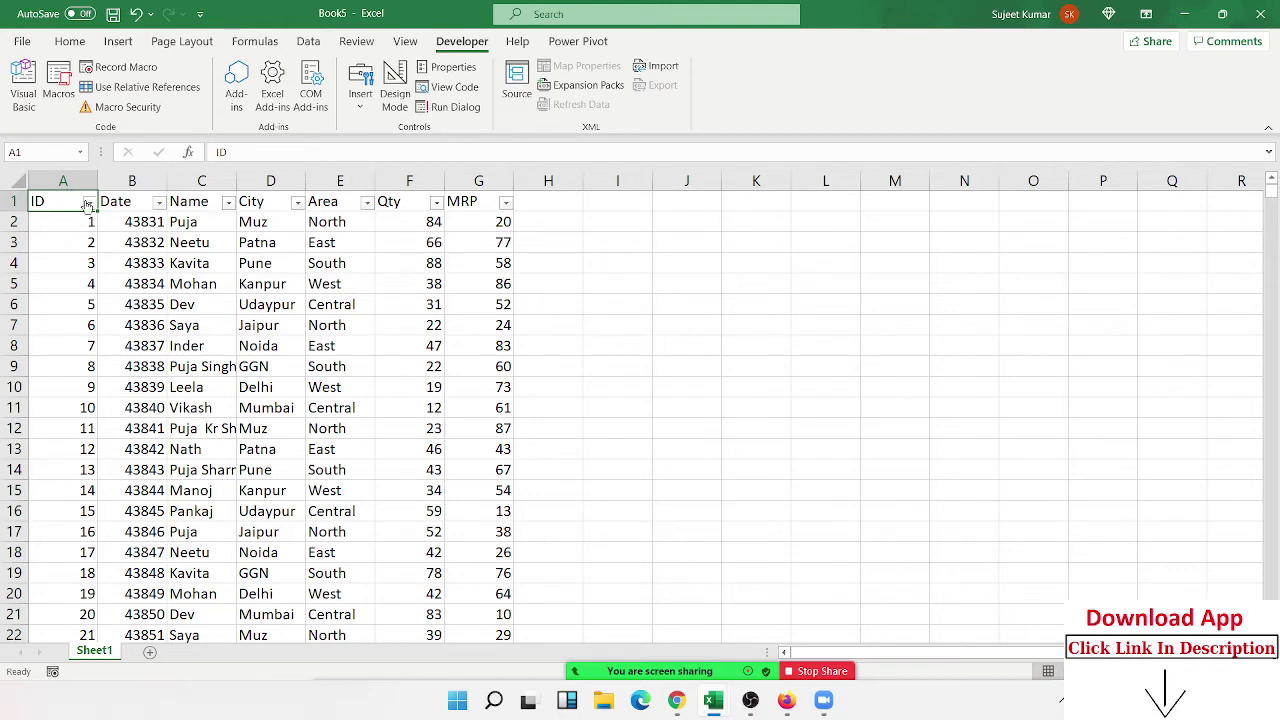
key("ctrl+shift+l")
key("alt+F11")
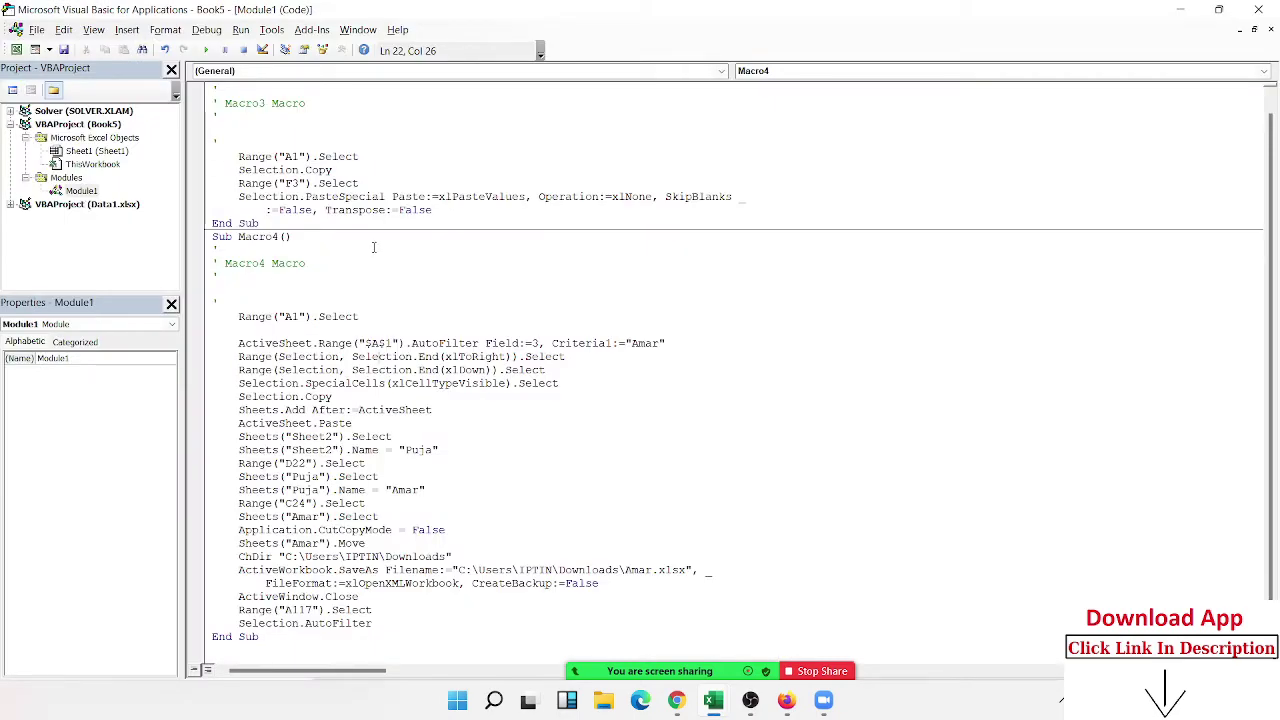
Step: Highlight xlToRight, xlCellTypeVisible, Sheets.Add and Paste in the code to explain them
double_click(452, 357)
left_click(452, 358)
double_click(452, 357)
double_click(454, 383)
left_click(454, 383)
double_click(395, 410)
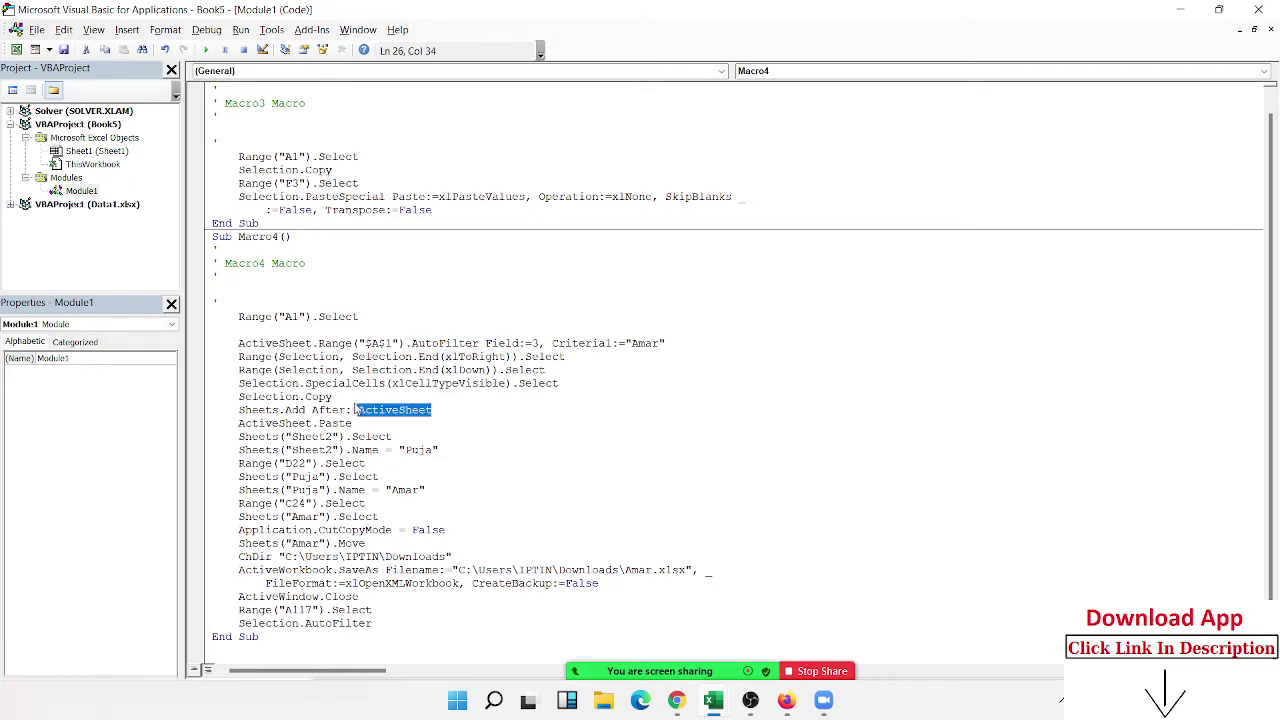
left_click(348, 397)
double_click(318, 397)
left_click(316, 405)
double_click(328, 410)
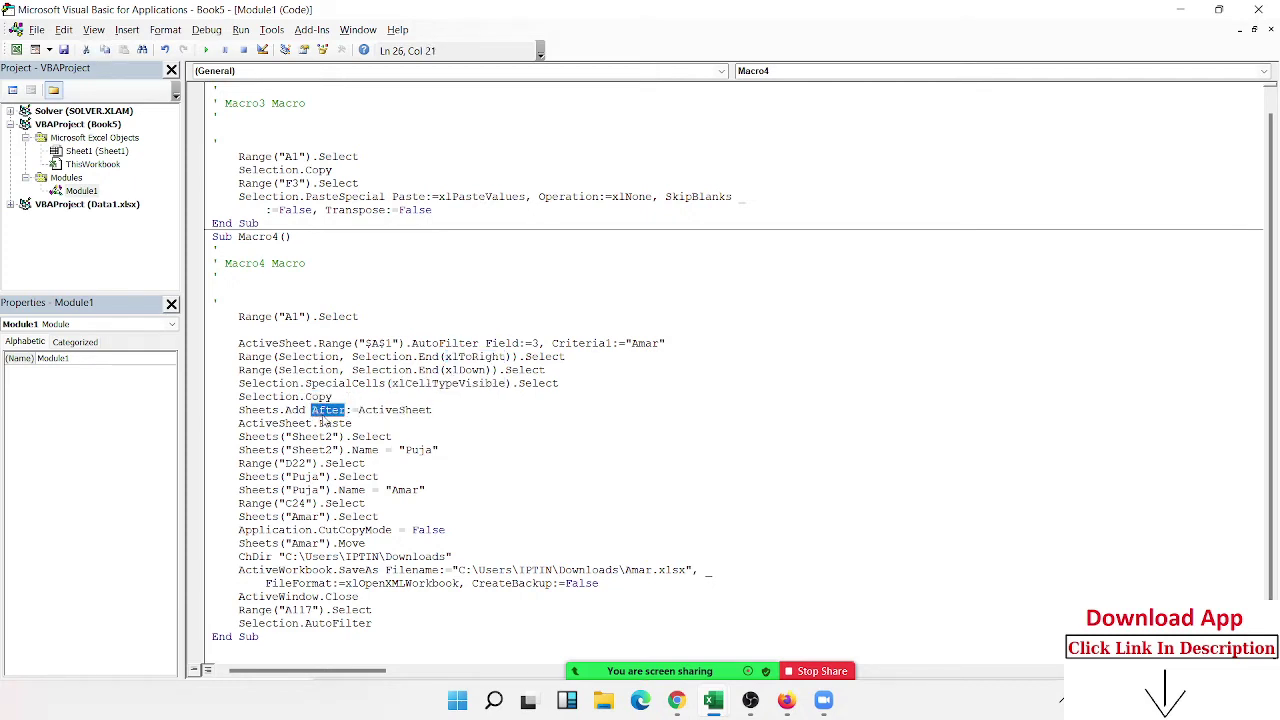
left_click(325, 421)
double_click(330, 423)
Step: Delete the Sheets("Sheet2").Select, Range("D22") and Puja select lines
left_click_drag(392, 437, 239, 441)
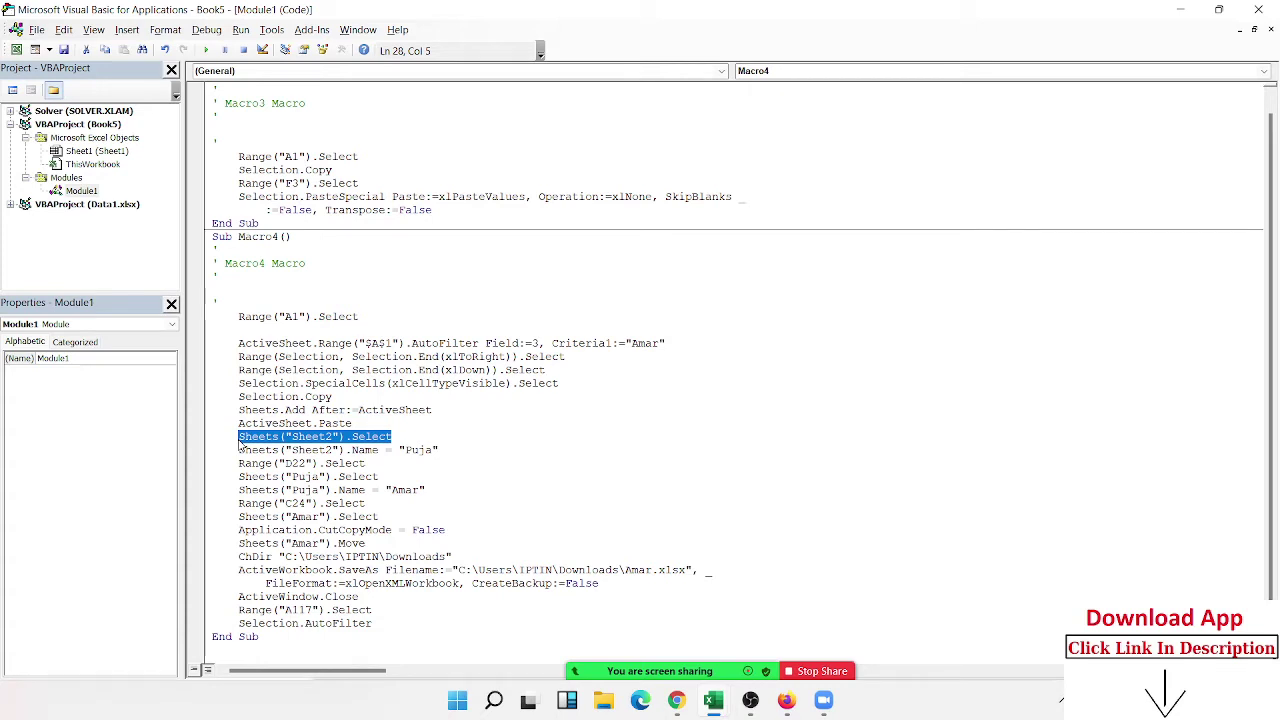
key("Delete")
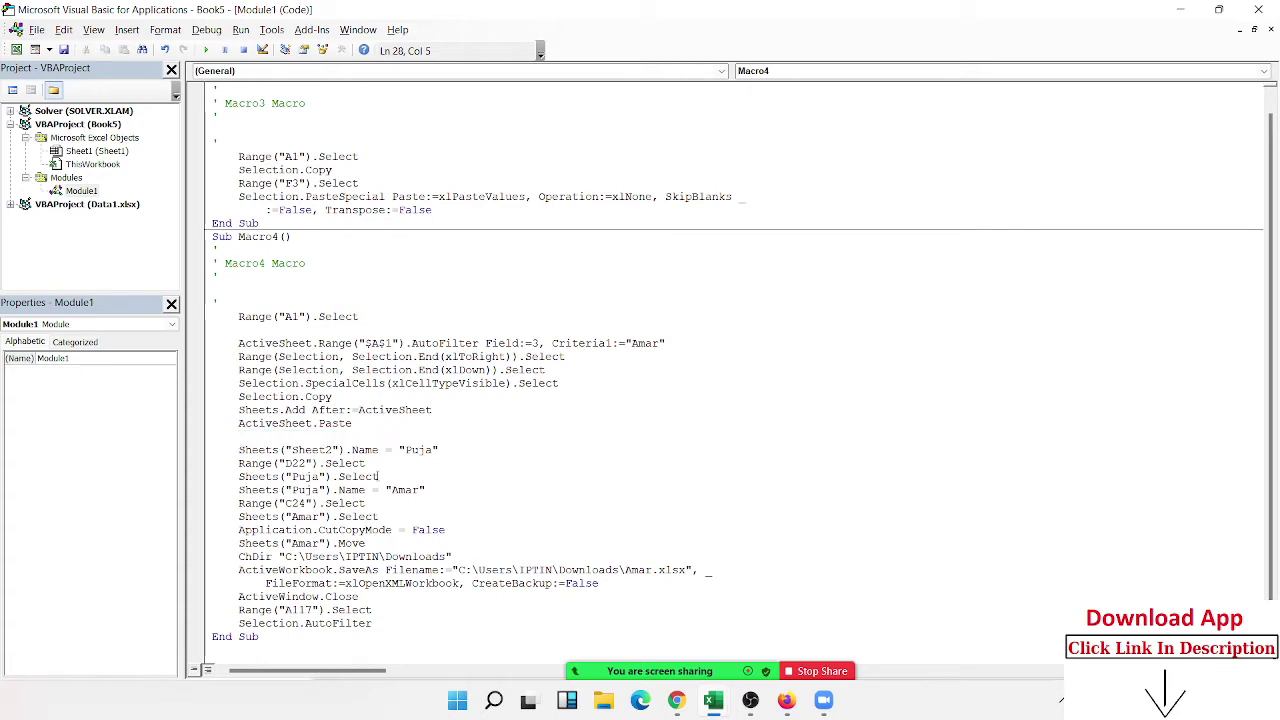
left_click_drag(366, 463, 291, 463)
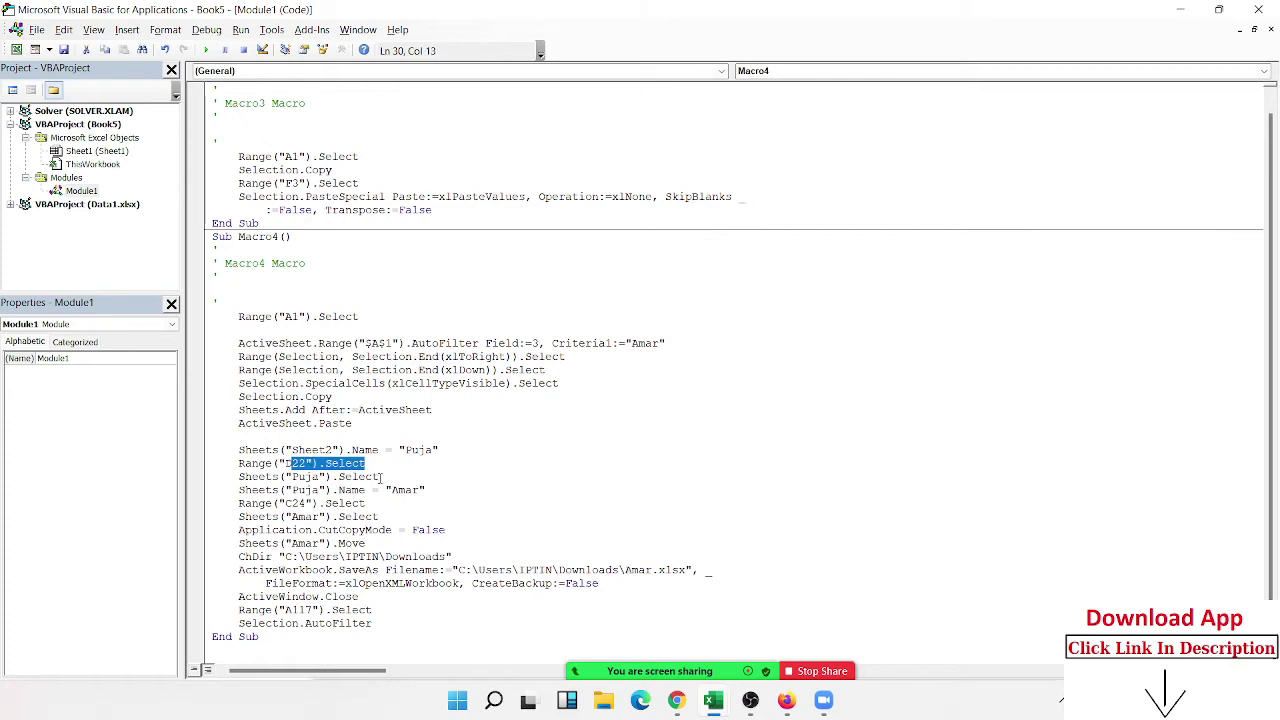
left_click_drag(381, 477, 240, 456)
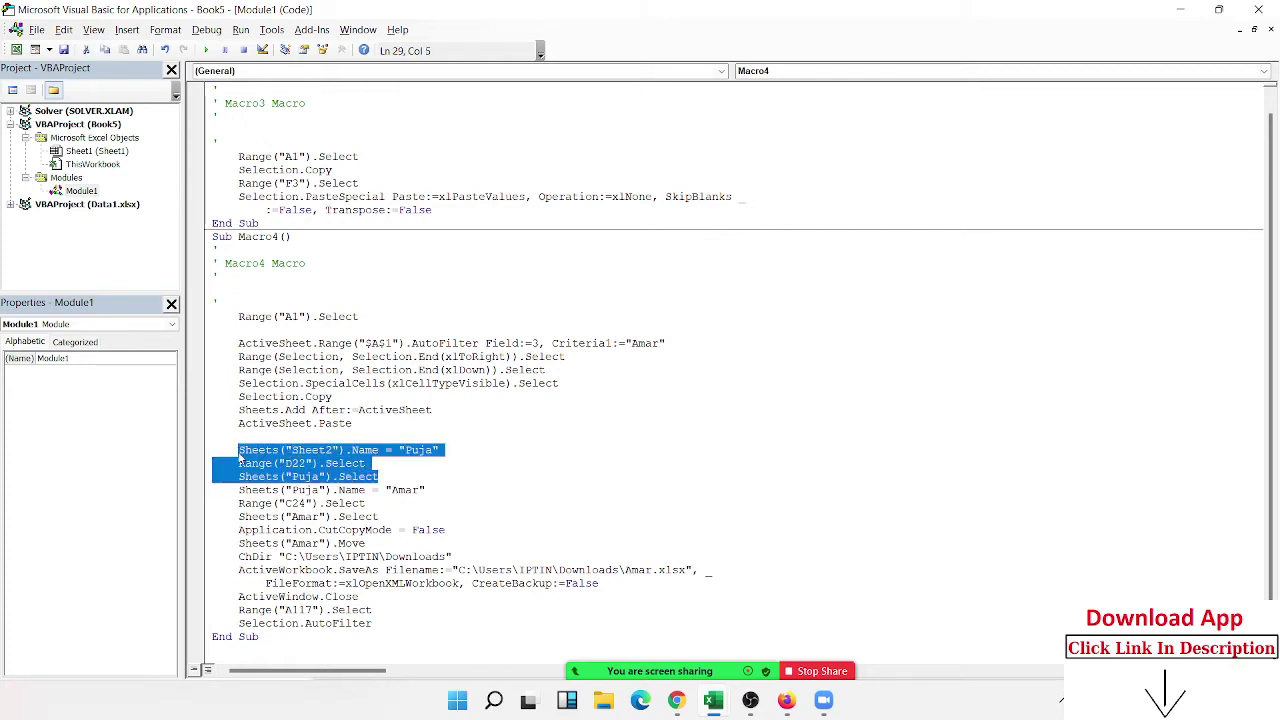
key("Right")
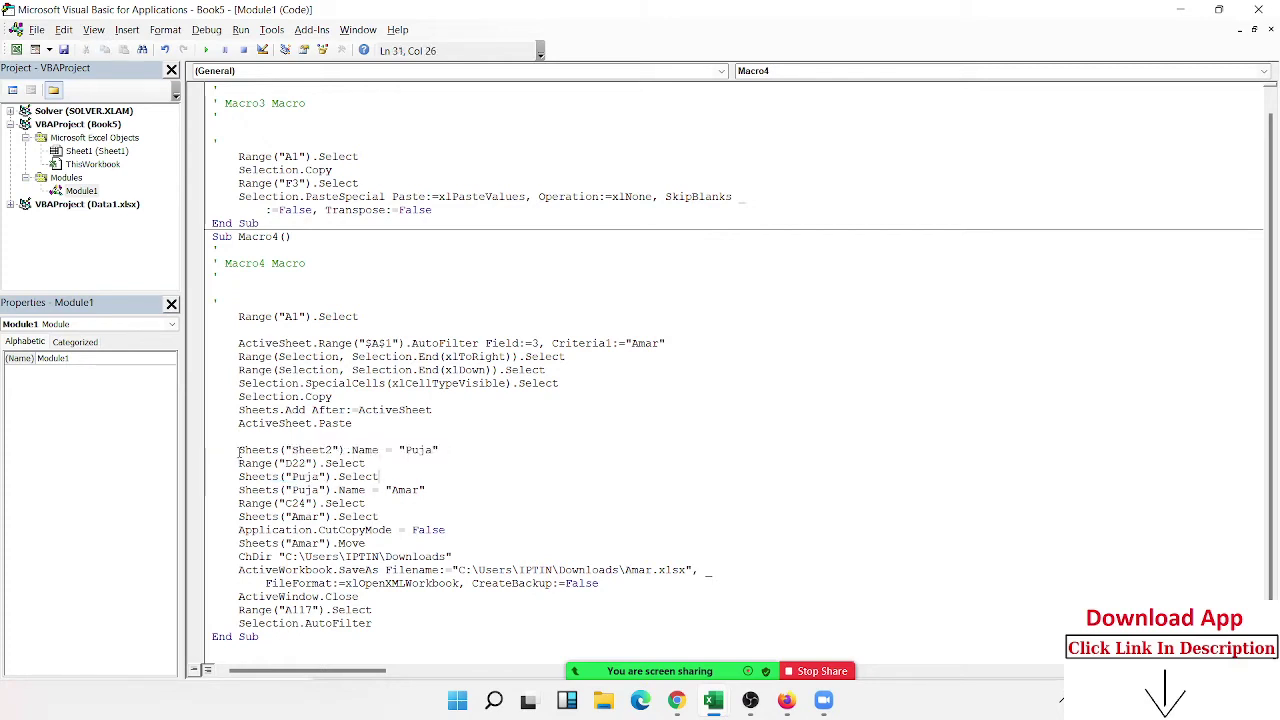
left_click(239, 452, "shift")
left_click(193, 430, "shift")
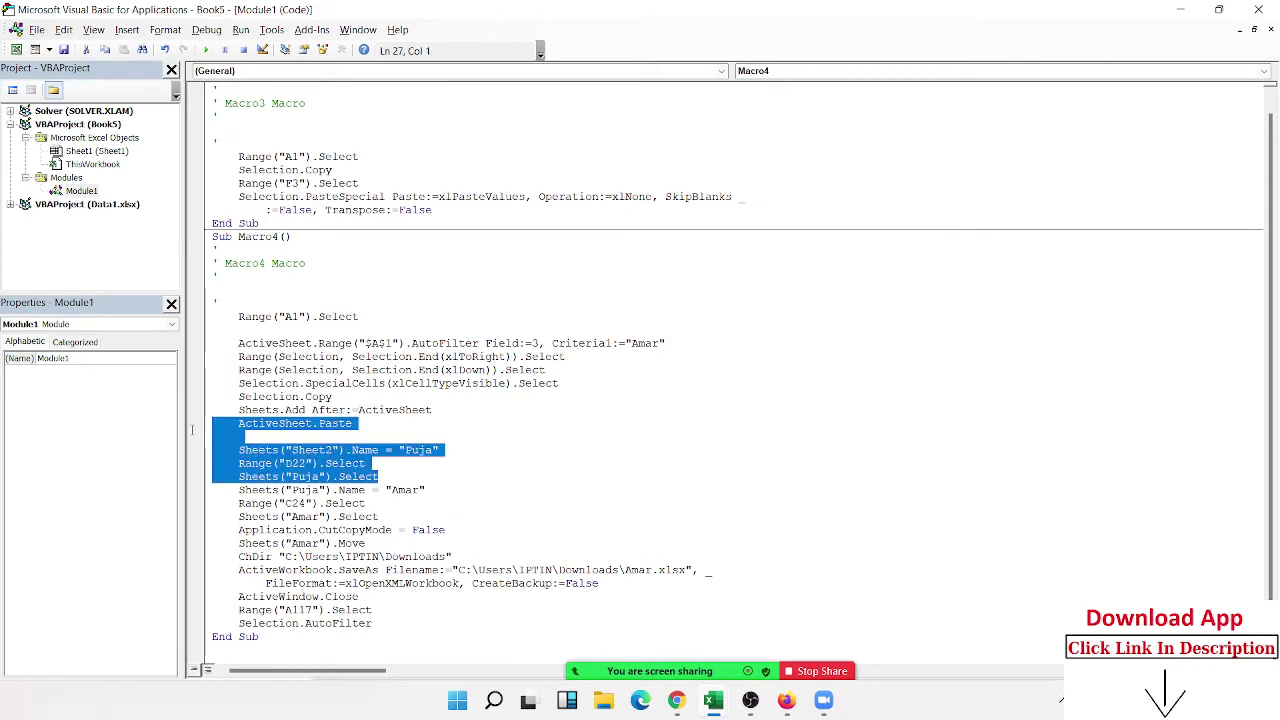
left_click(198, 438, "shift")
key("Delete")
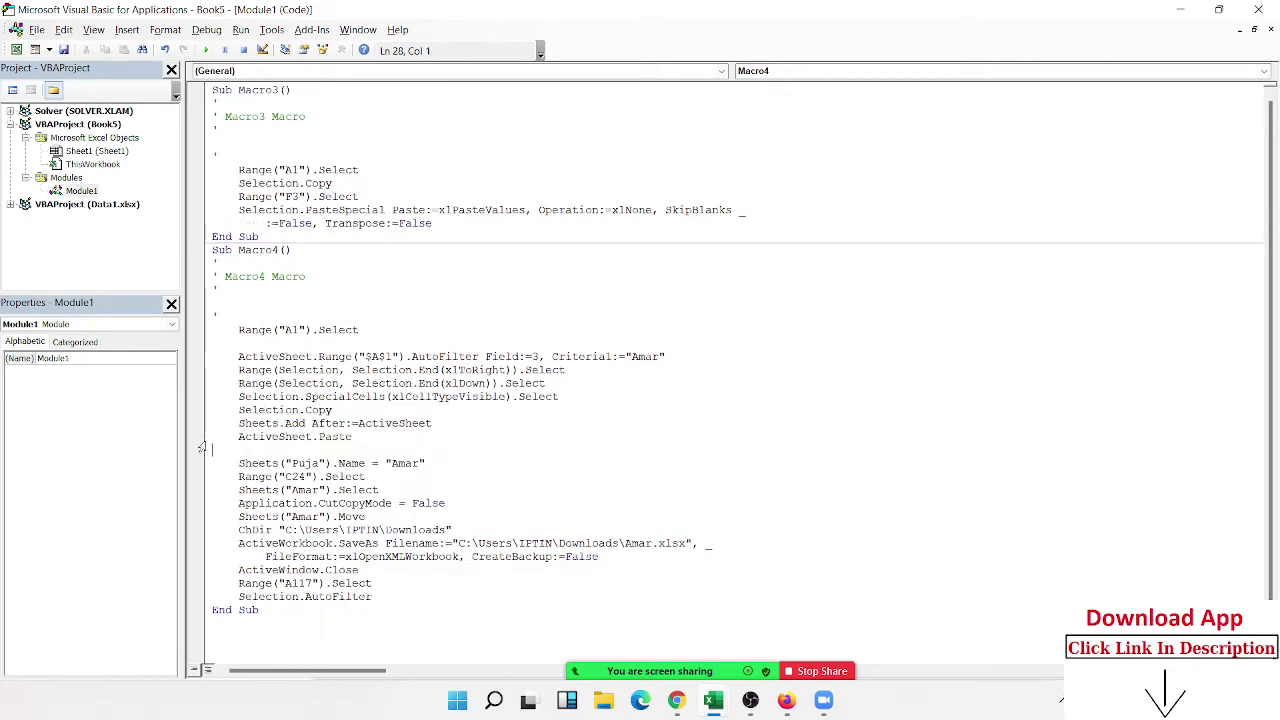
Step: Replace Sheets("Puja") with ActiveSheet on the line renaming the sheet to Amar
left_click(253, 463)
left_click(345, 463)
double_click(404, 463)
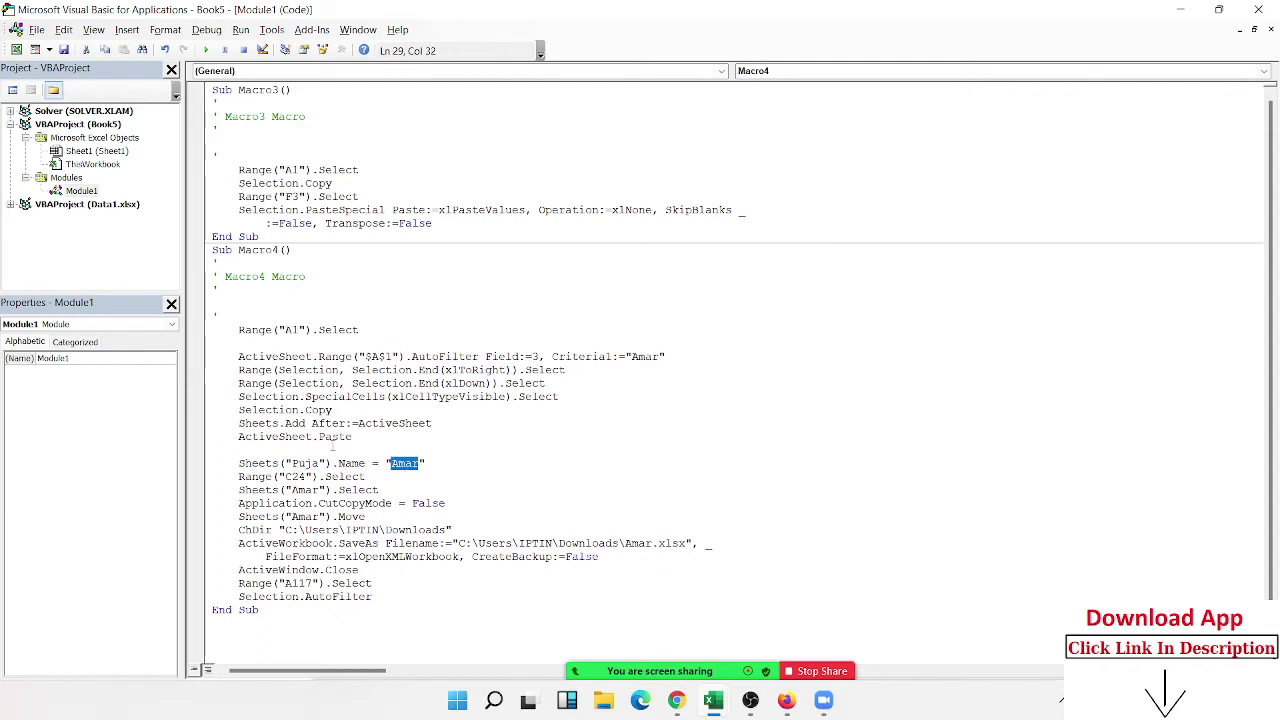
double_click(242, 440)
key("ctrl+c")
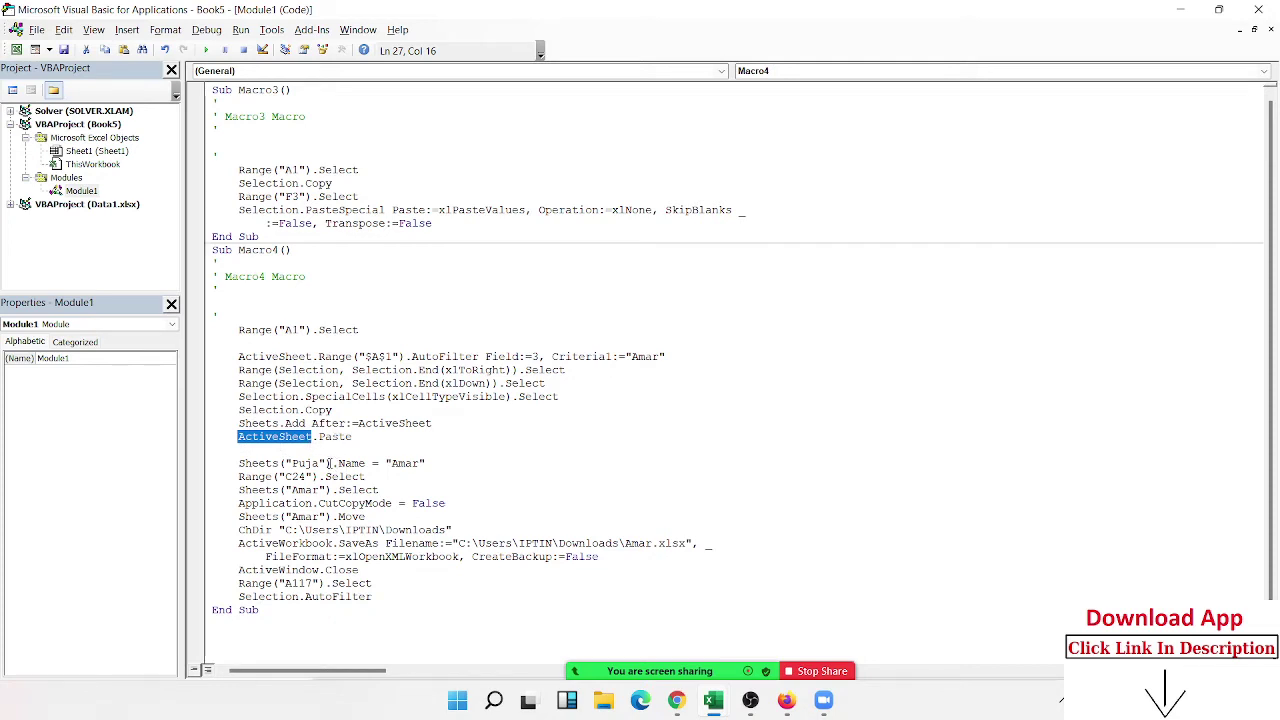
left_click_drag(331, 463, 226, 465)
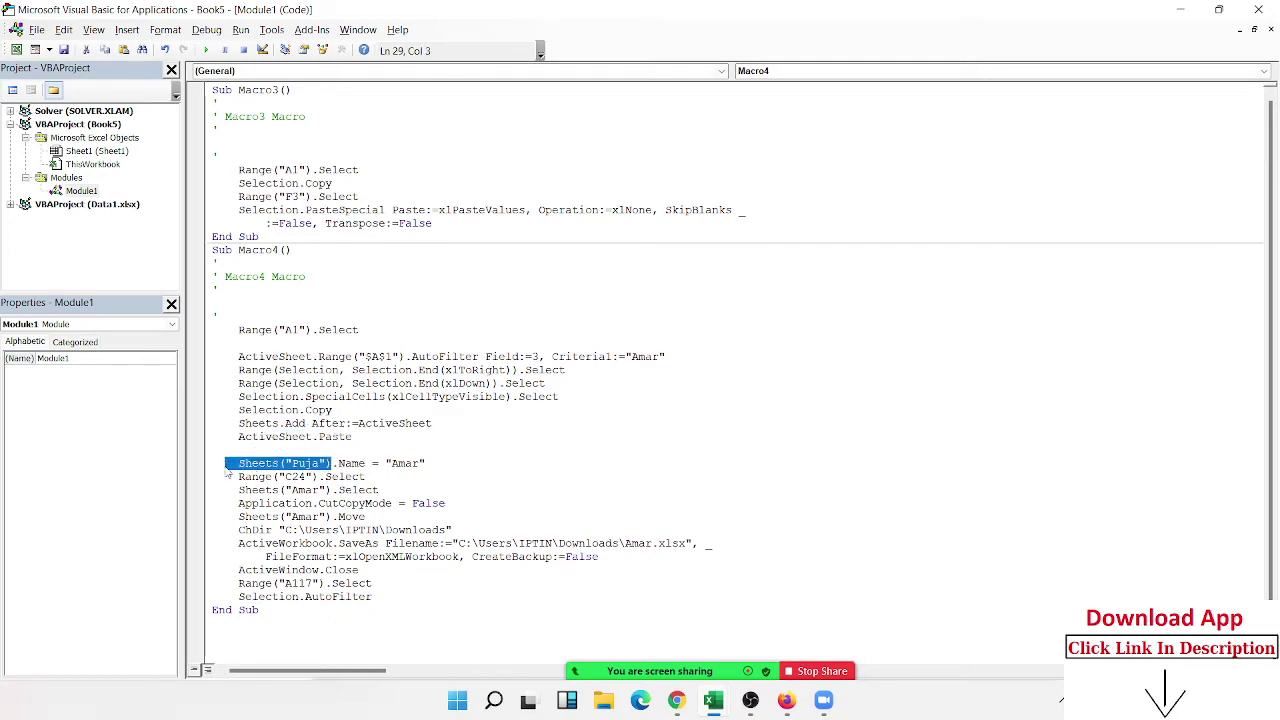
key("ctrl+v")
Step: Delete the Range("C24") and Sheets("Amar") select lines
left_click(250, 477)
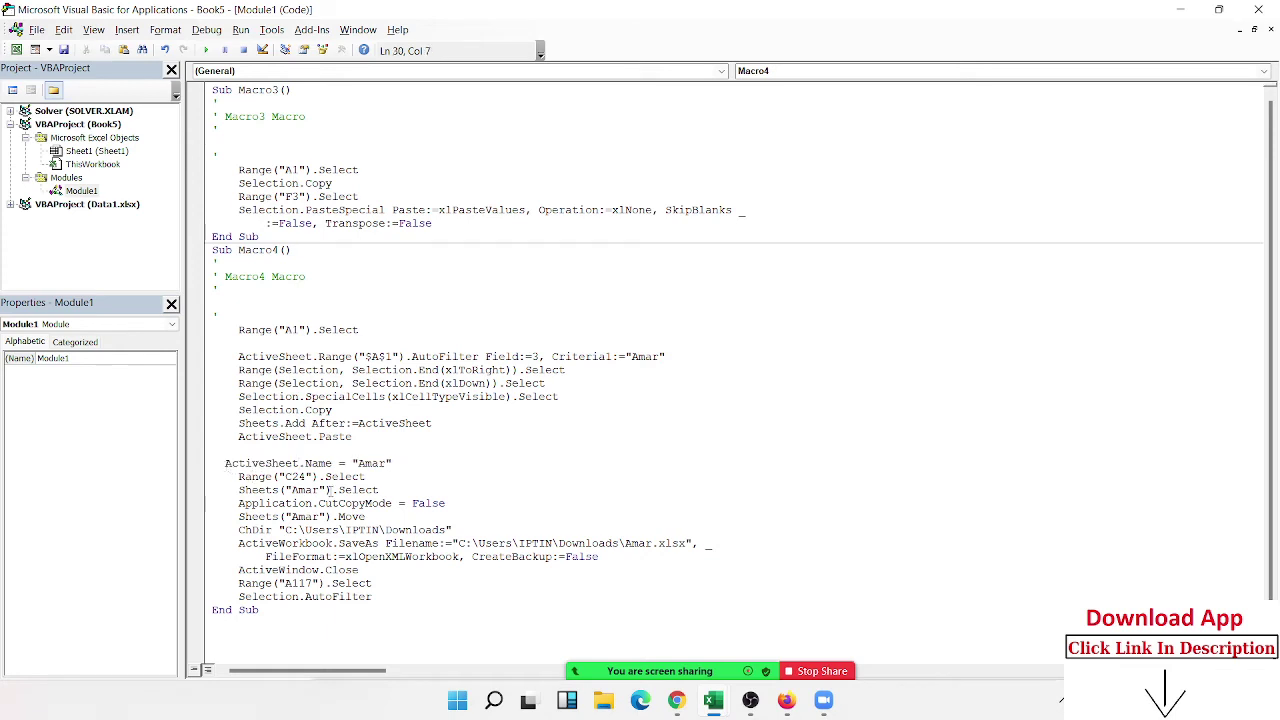
left_click_drag(331, 490, 258, 490)
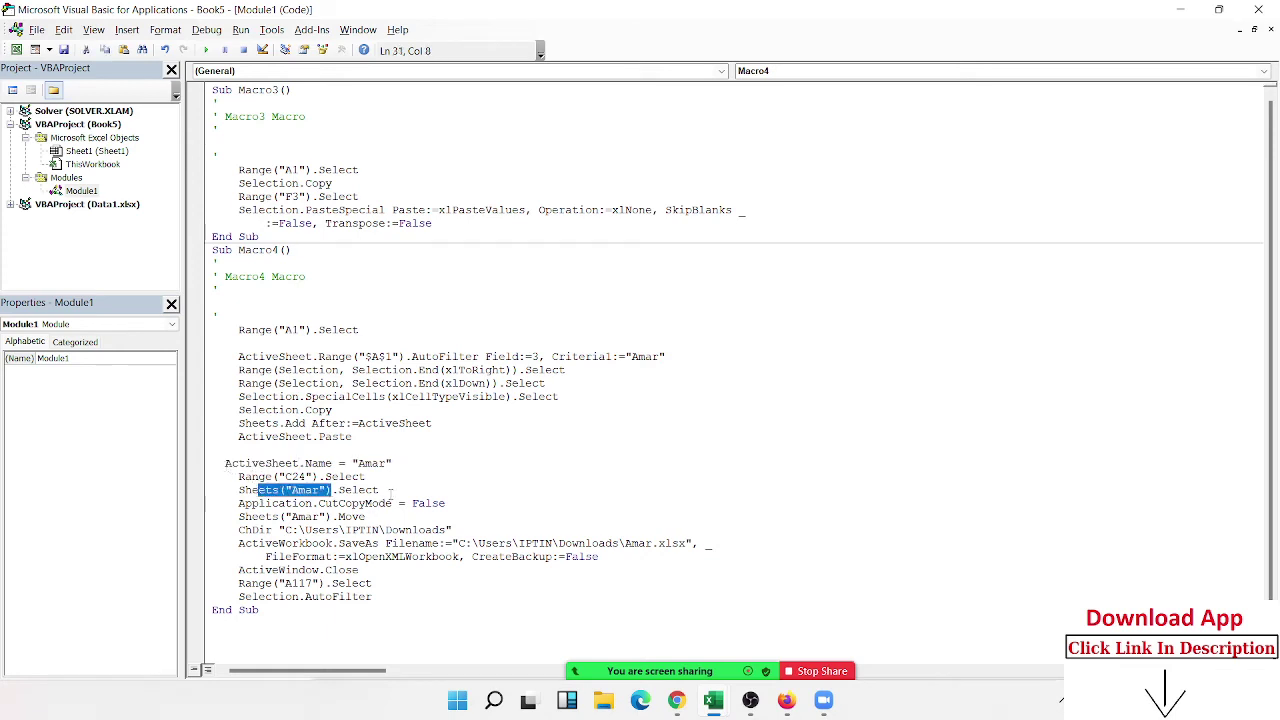
left_click_drag(384, 490, 231, 478)
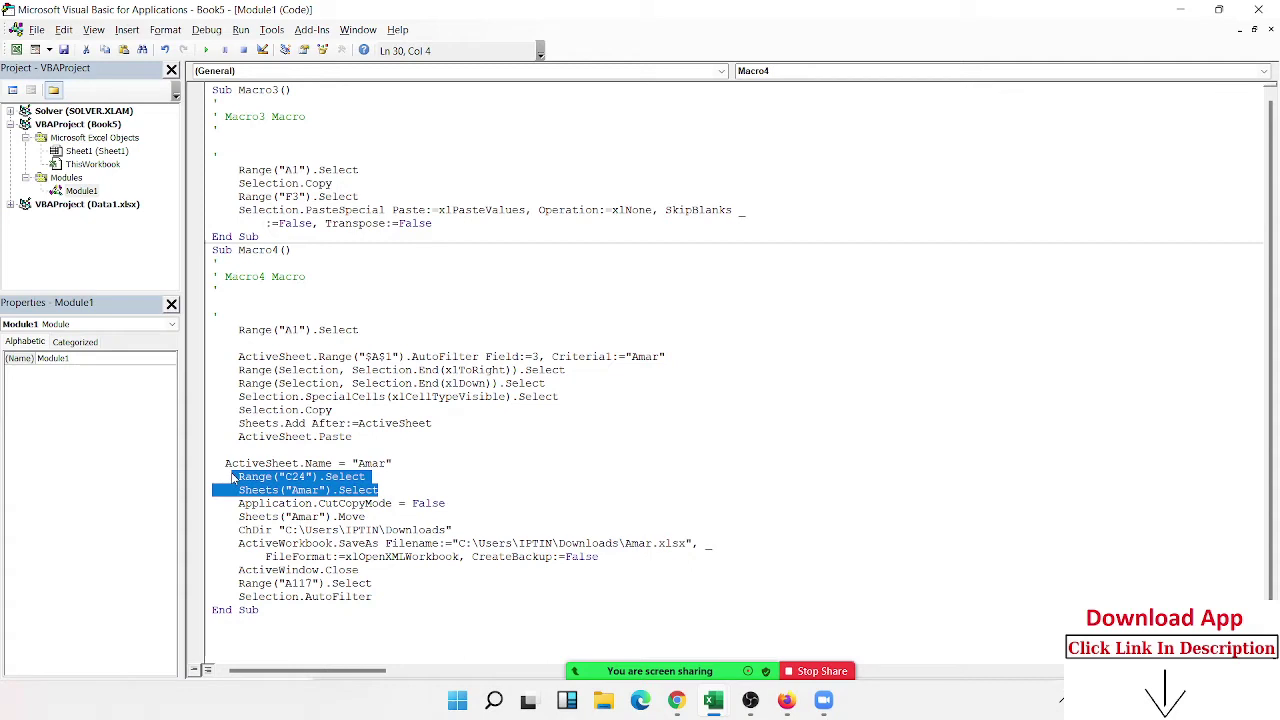
key("Delete")
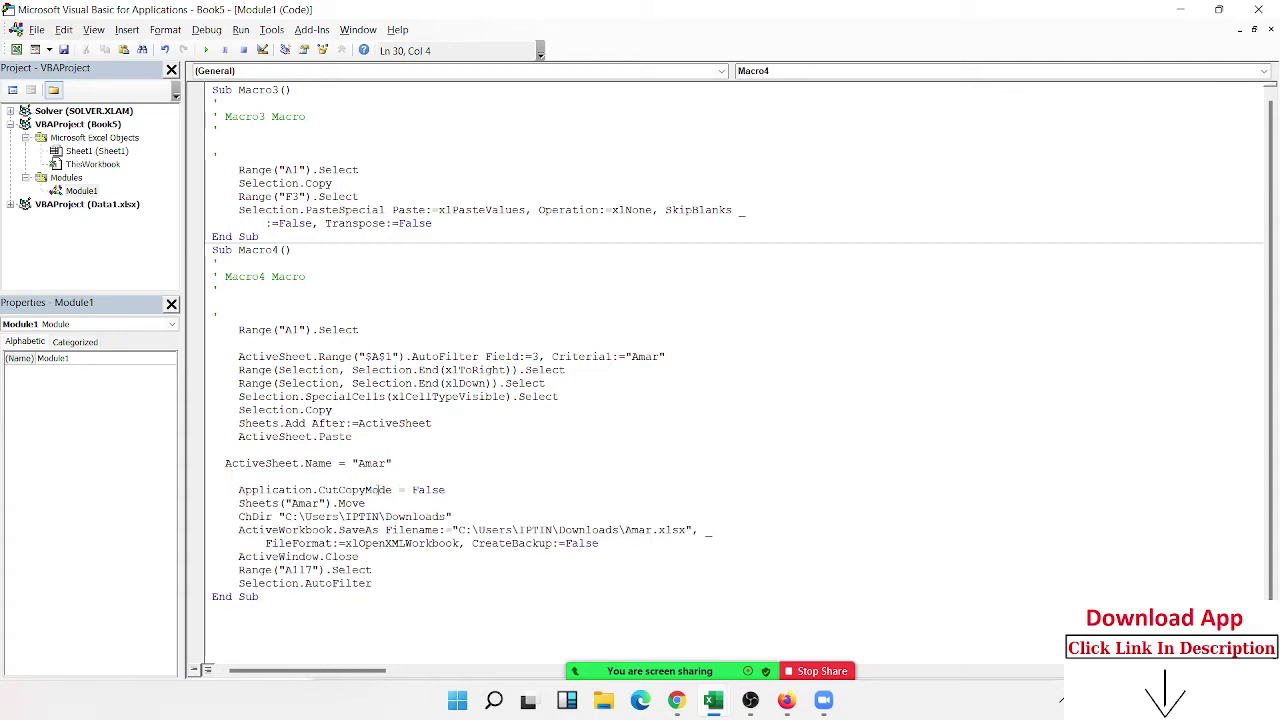
Step: Change Sheets("Amar").Move to ActiveSheet.Move and delete the ChDir line
left_click(391, 490)
left_click_drag(331, 503, 210, 505)
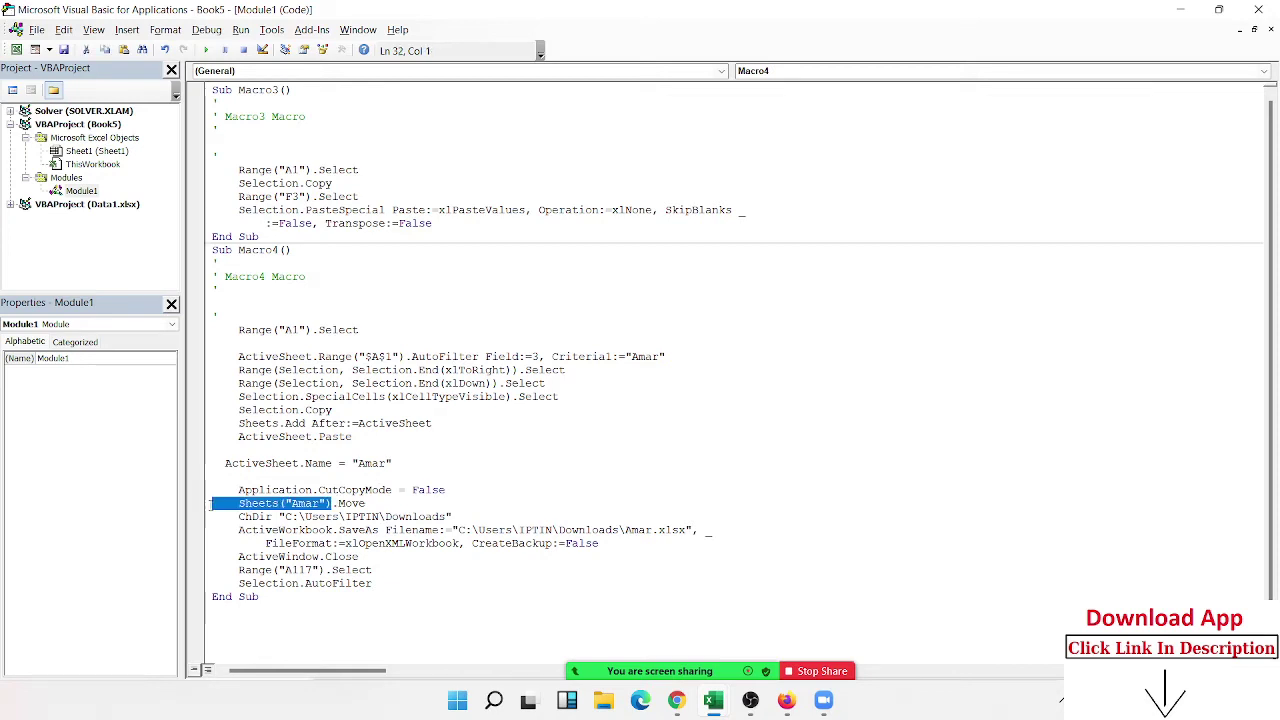
key("ctrl+v")
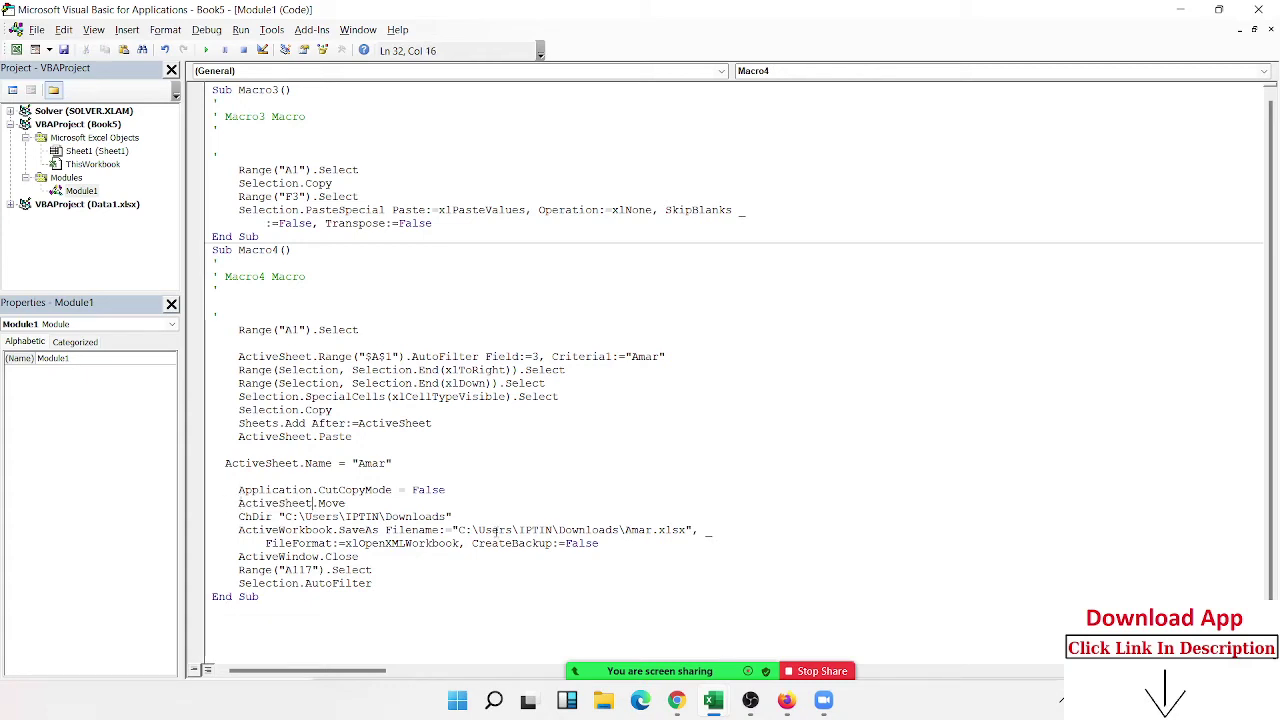
left_click_drag(452, 516, 239, 517)
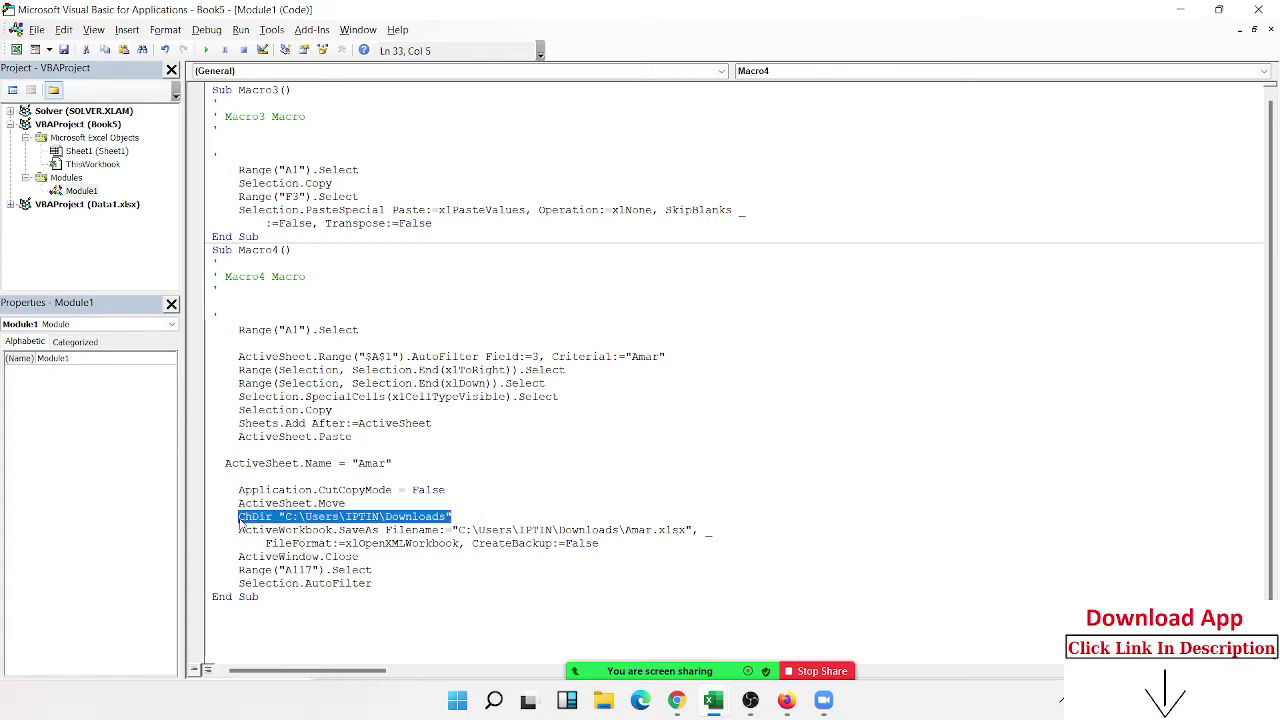
key("Delete")
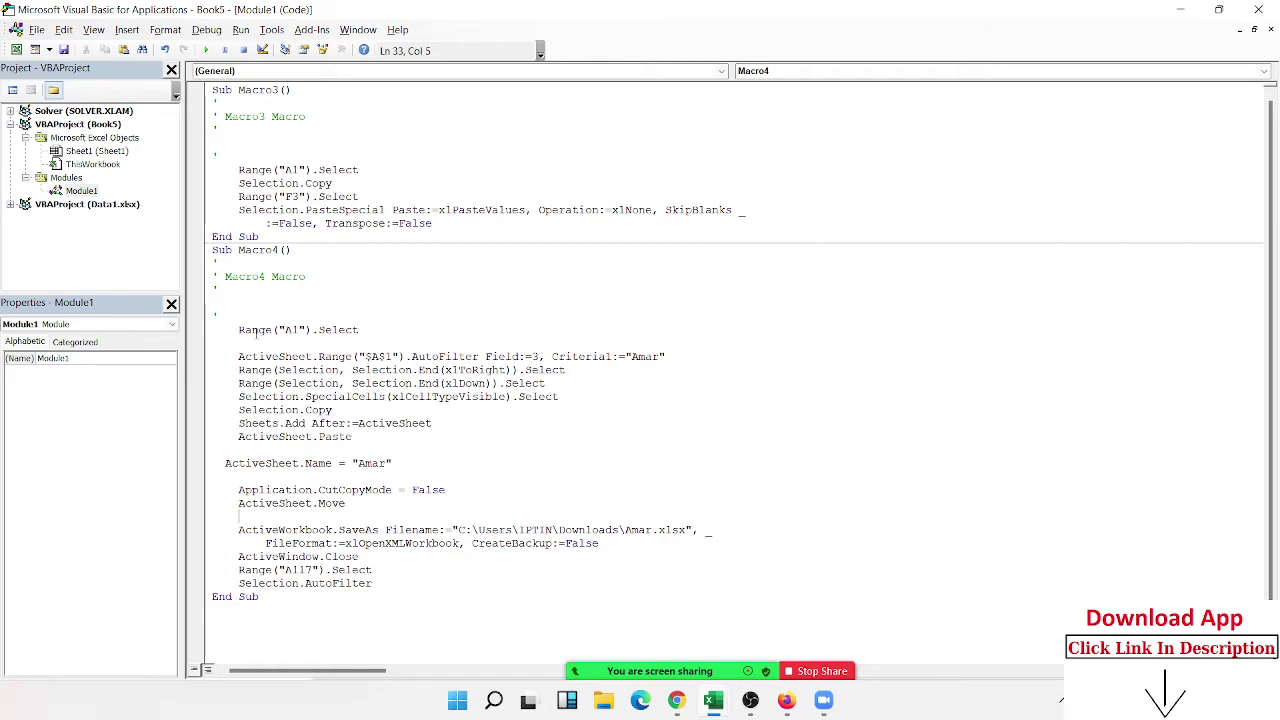
Step: Insert n = InputBox("Enter Name") as a new line above Range("A1").Select
left_click(239, 329)
key("Return")
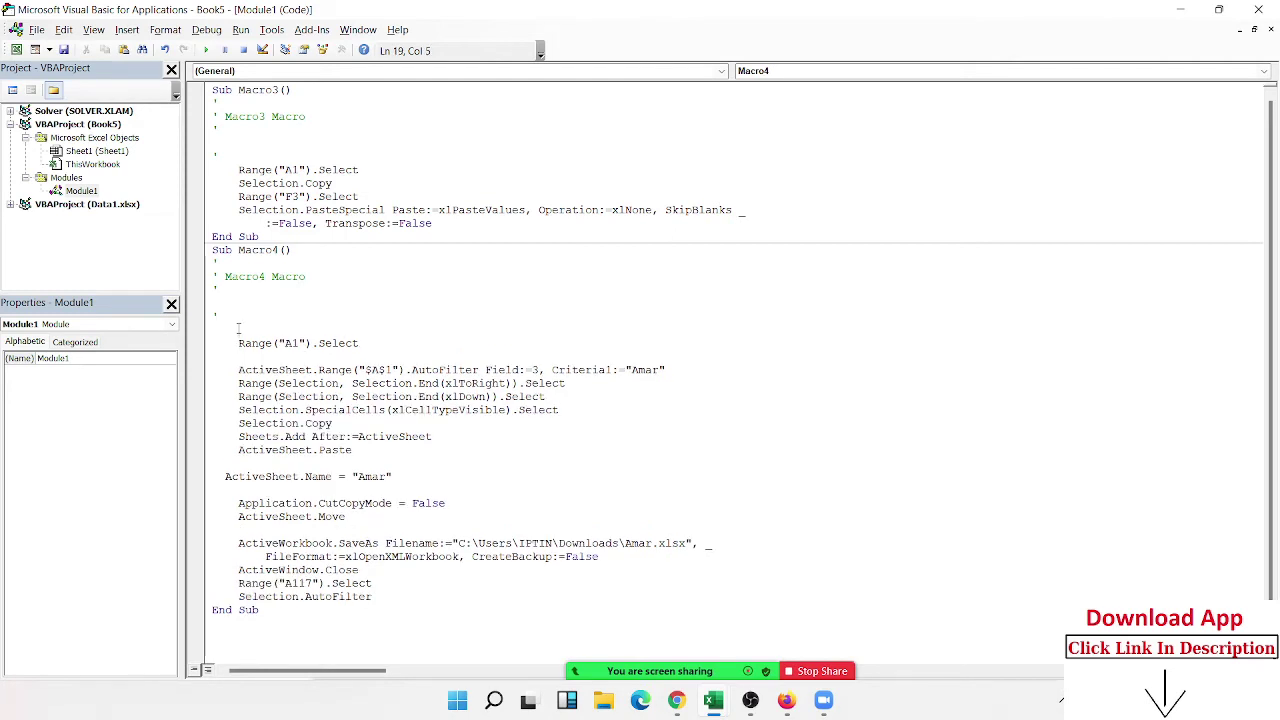
type("n")
type("=inputb")
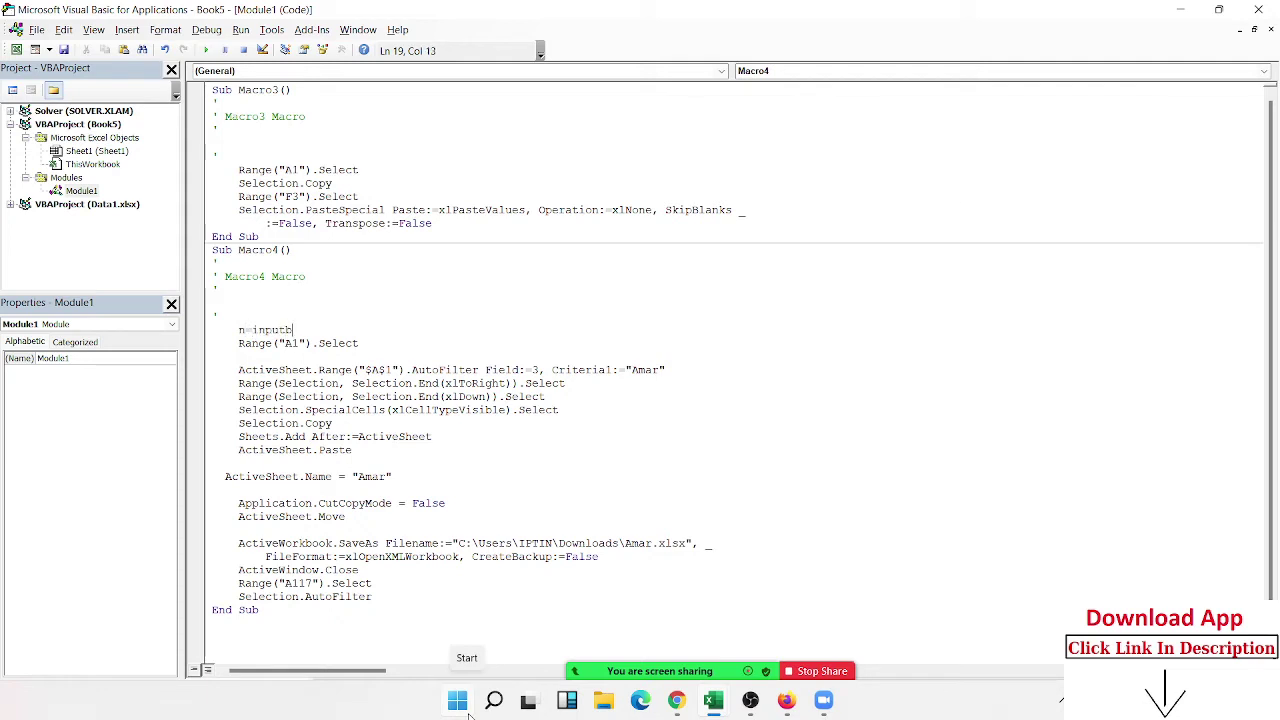
type("ox(\"")
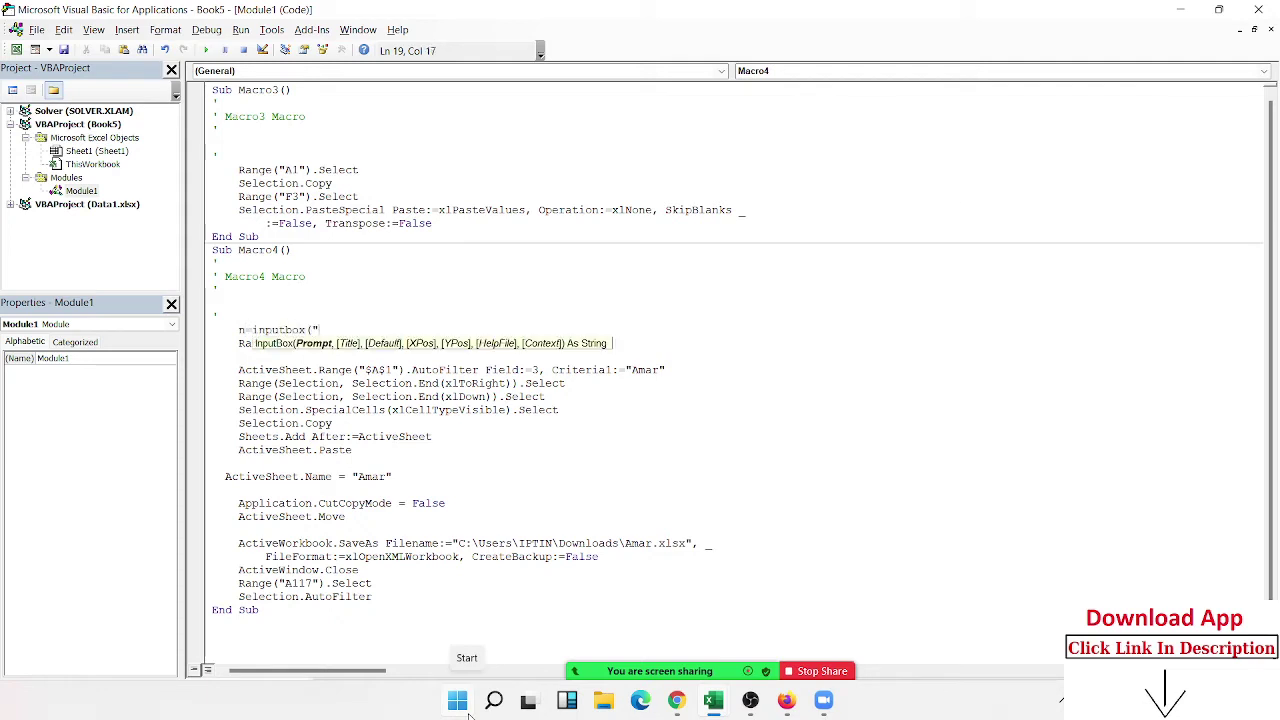
type("Enter Name")
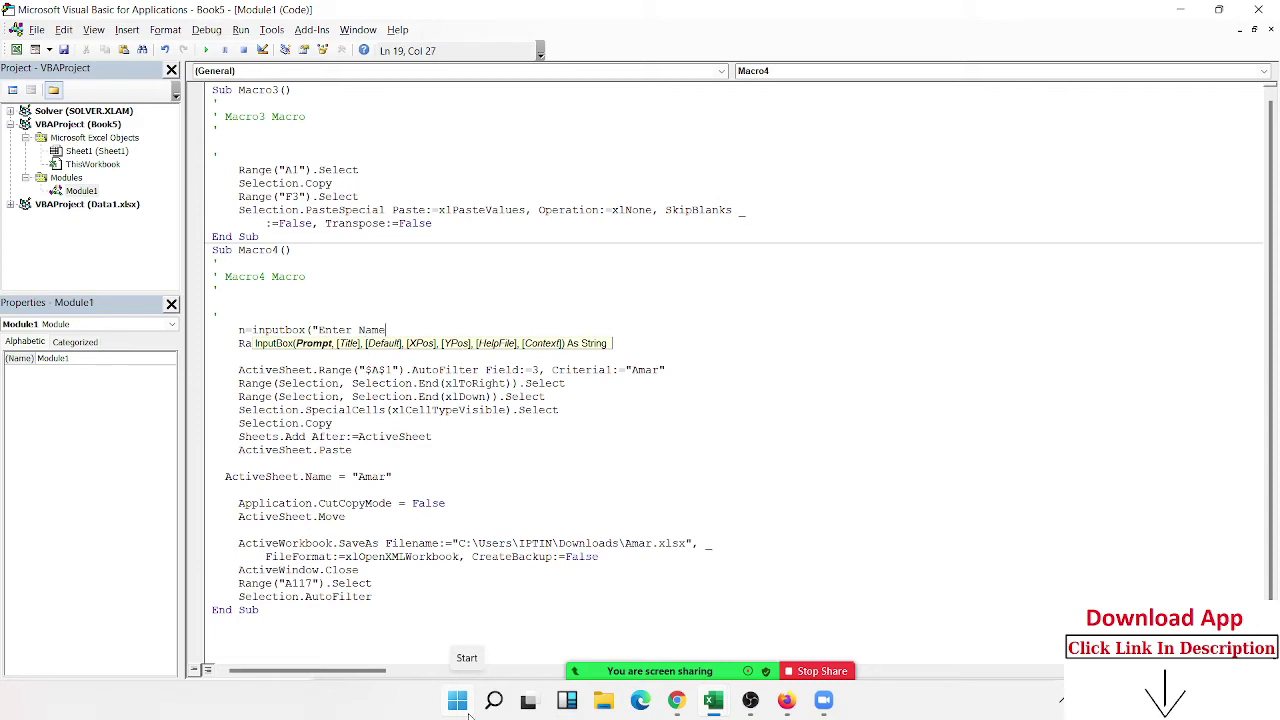
type("\")")
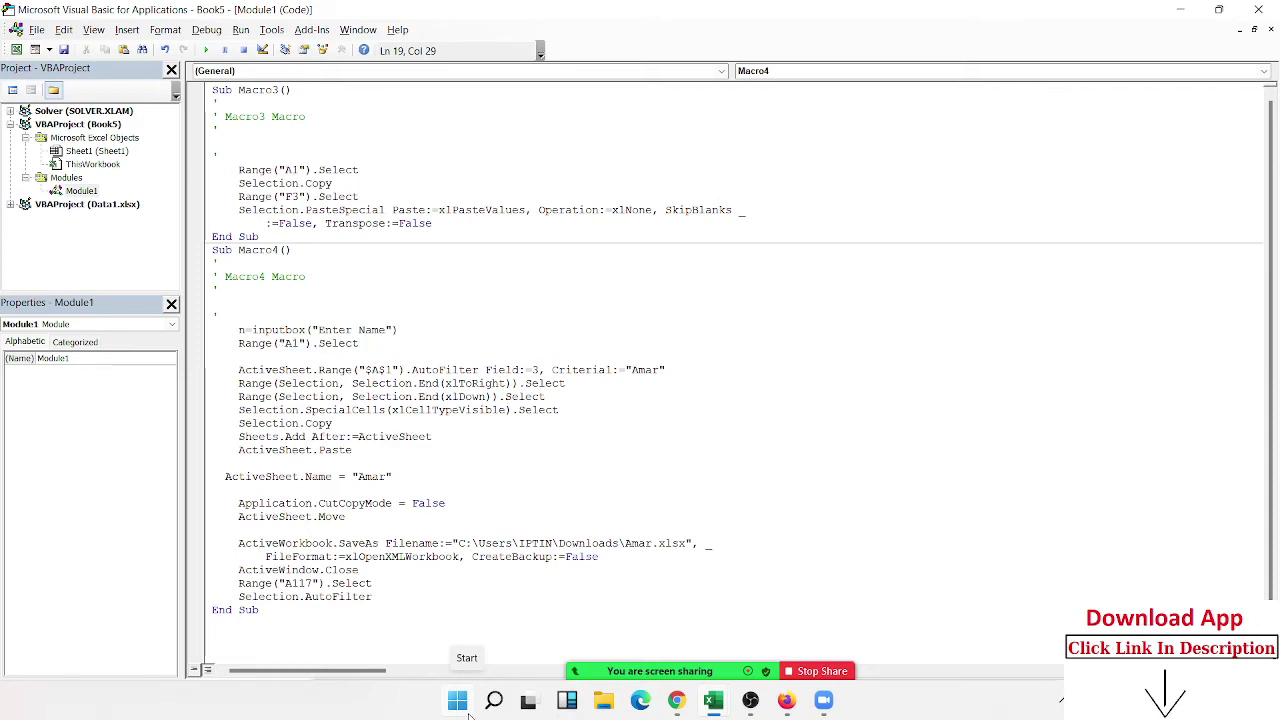
left_click(382, 381)
double_click(241, 330)
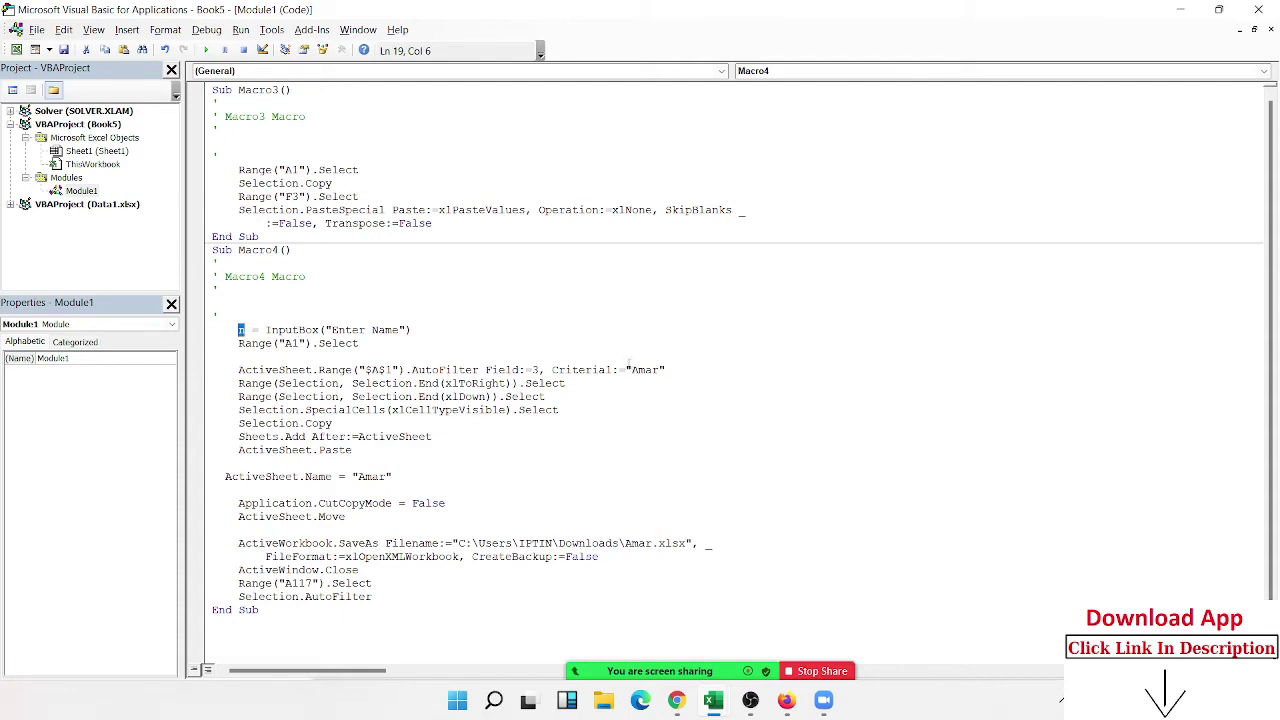
Step: Replace the hard-coded name with n in Criteria1 and in ActiveSheet.Name
left_click_drag(624, 369, 665, 369)
type("n")
left_click_drag(393, 476, 352, 477)
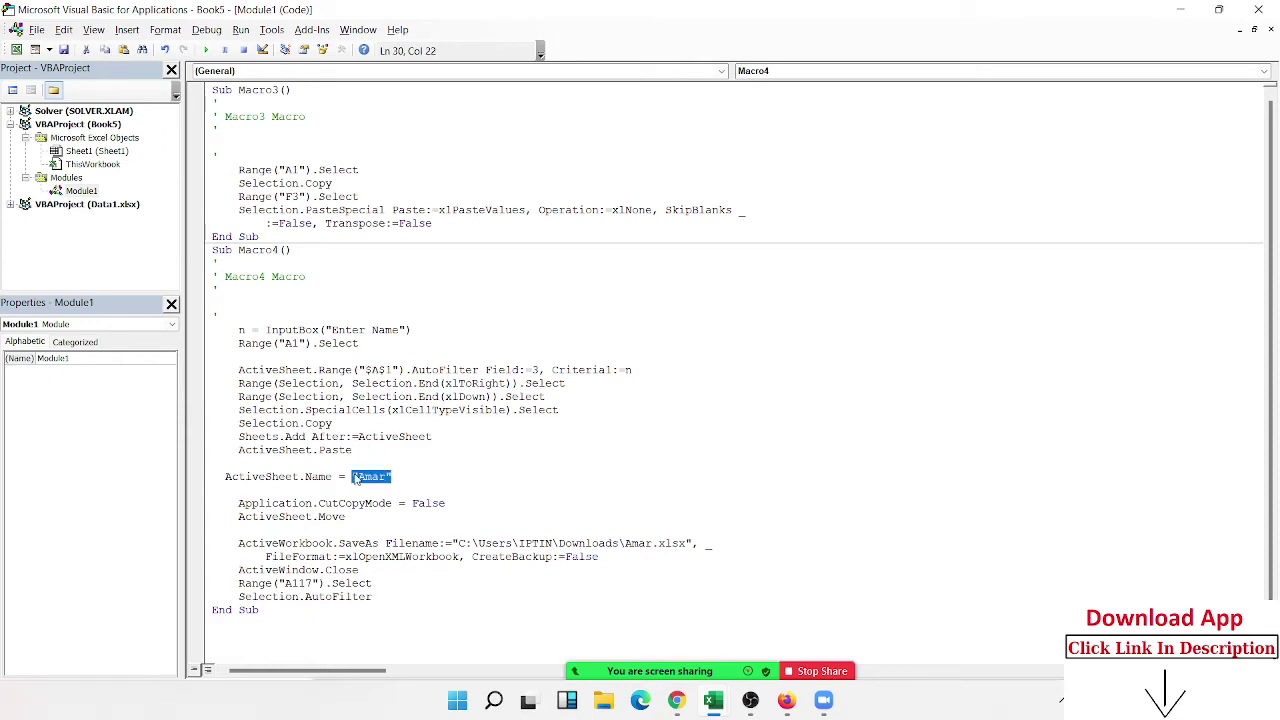
type("n")
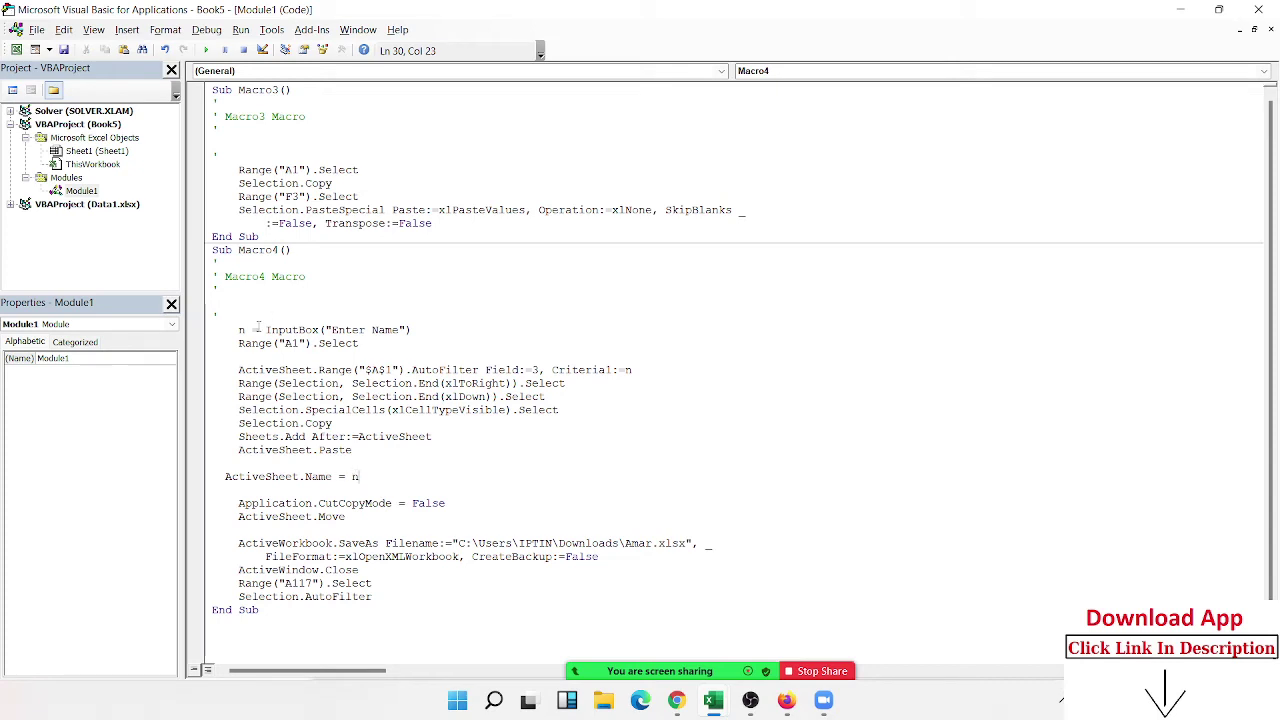
double_click(255, 329)
Step: Change the SaveAs path to "...\Downloads\" & n & ".xlsx"
left_click(627, 543)
double_click(645, 546)
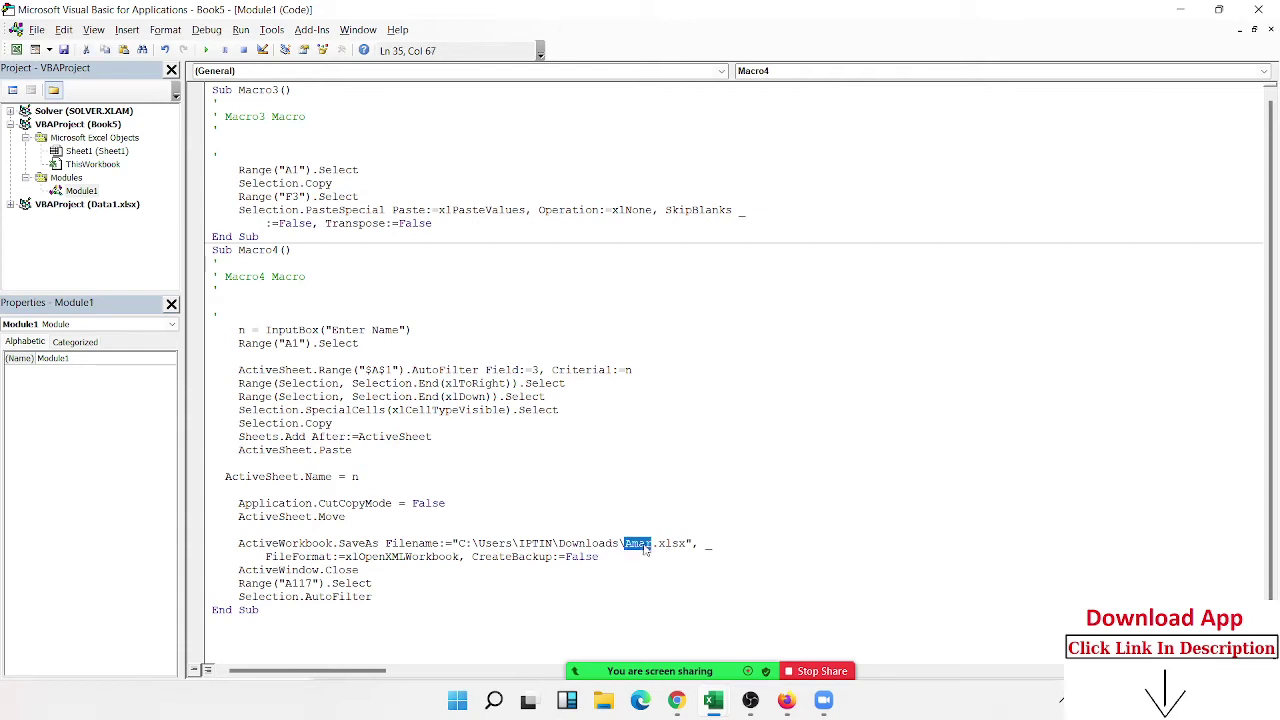
type("n")
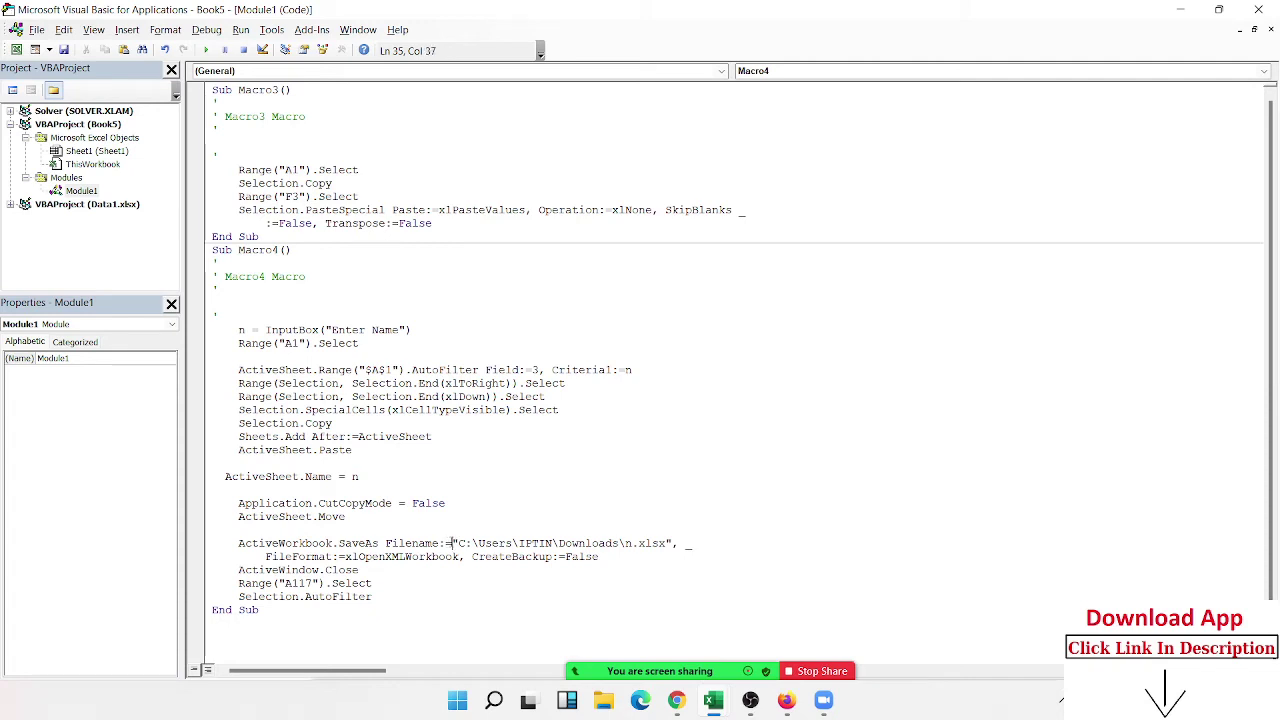
left_click_drag(451, 543, 674, 546)
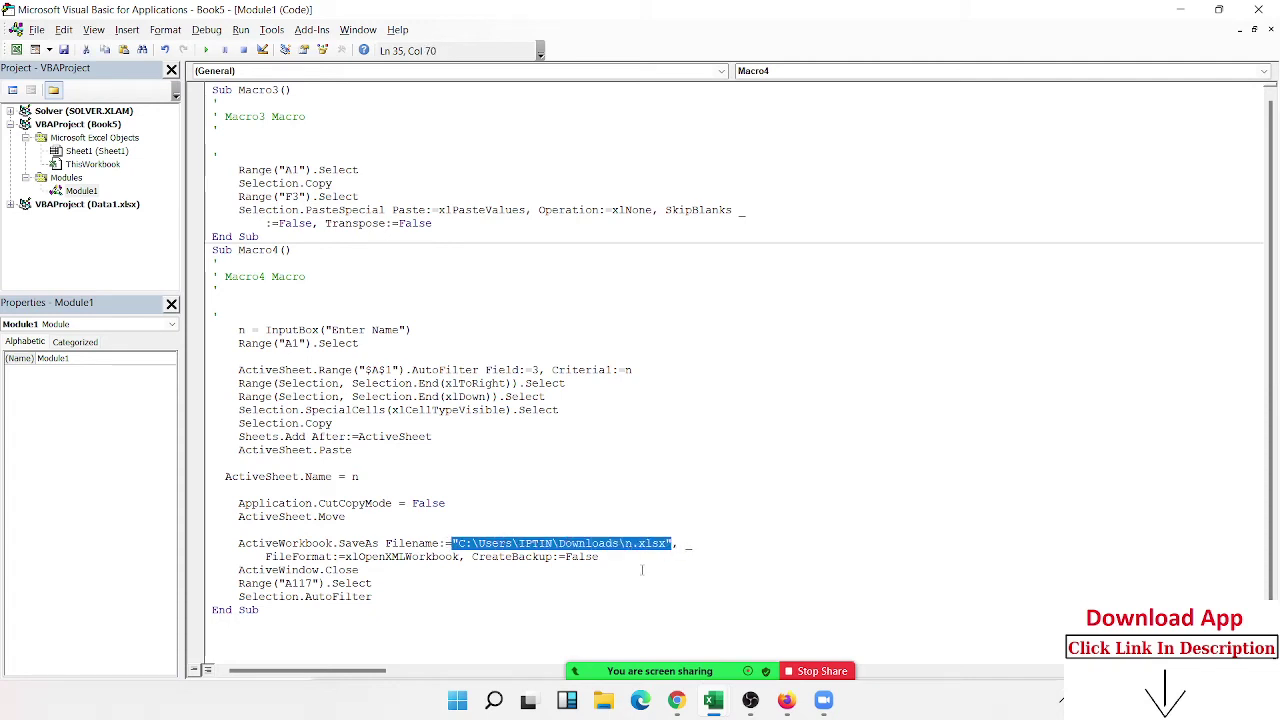
left_click(626, 545)
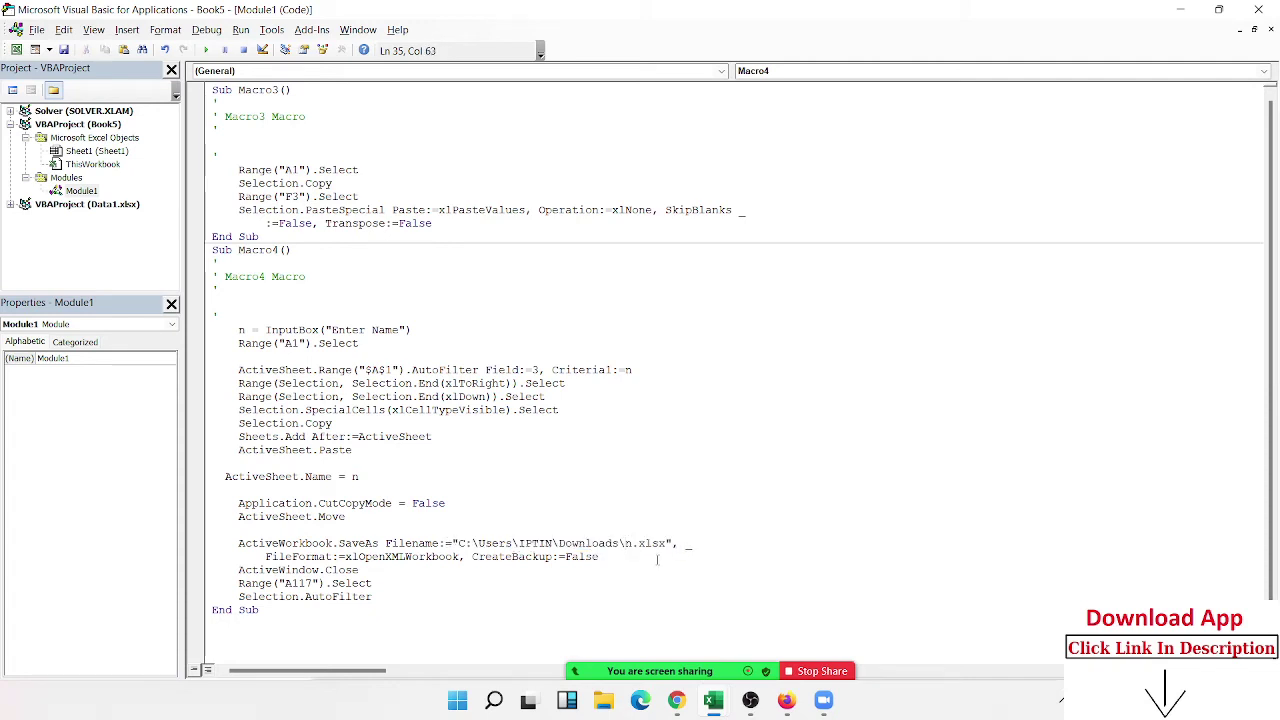
type("\" ")
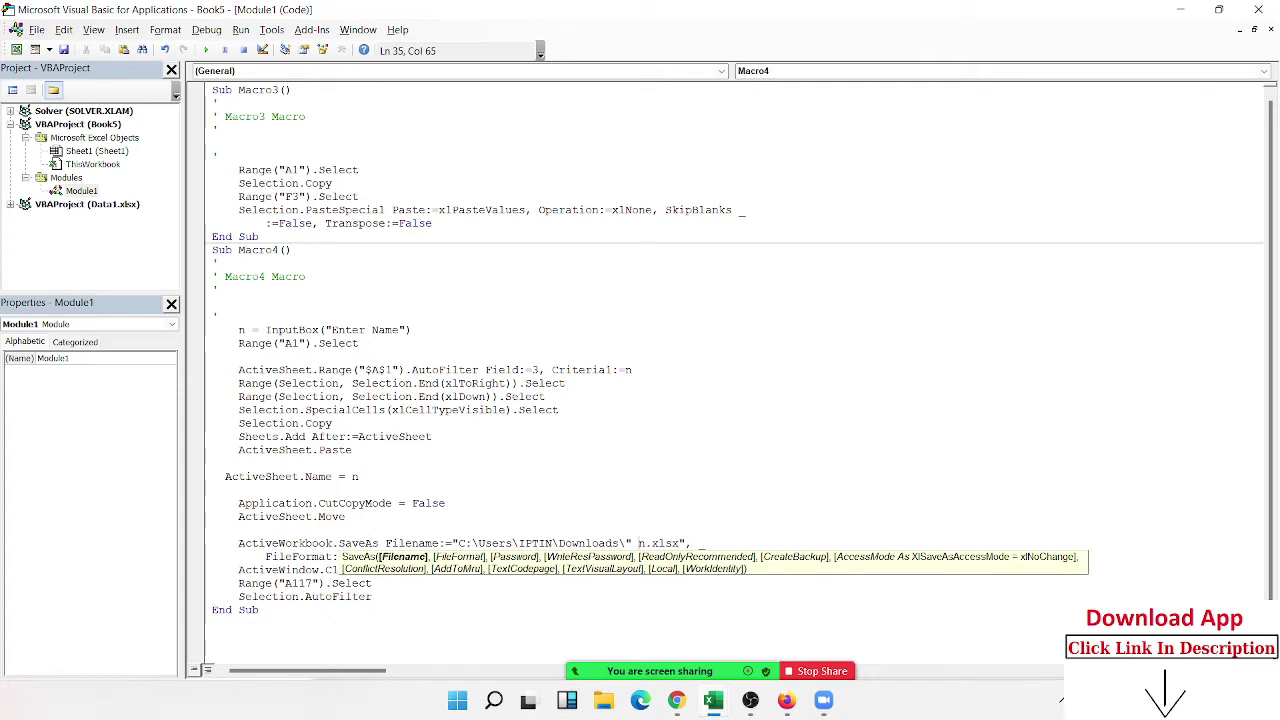
type("&")
key("Right")
key("Right")
type("& ")
type("\"")
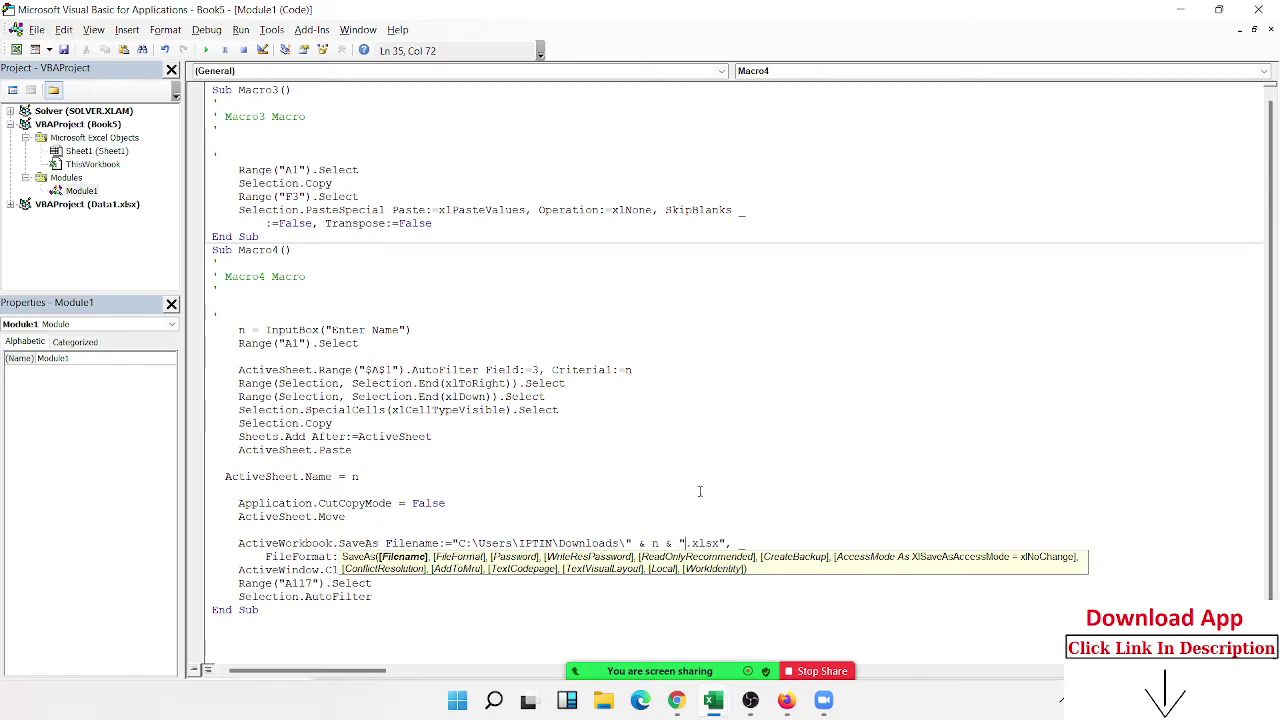
left_click(697, 491)
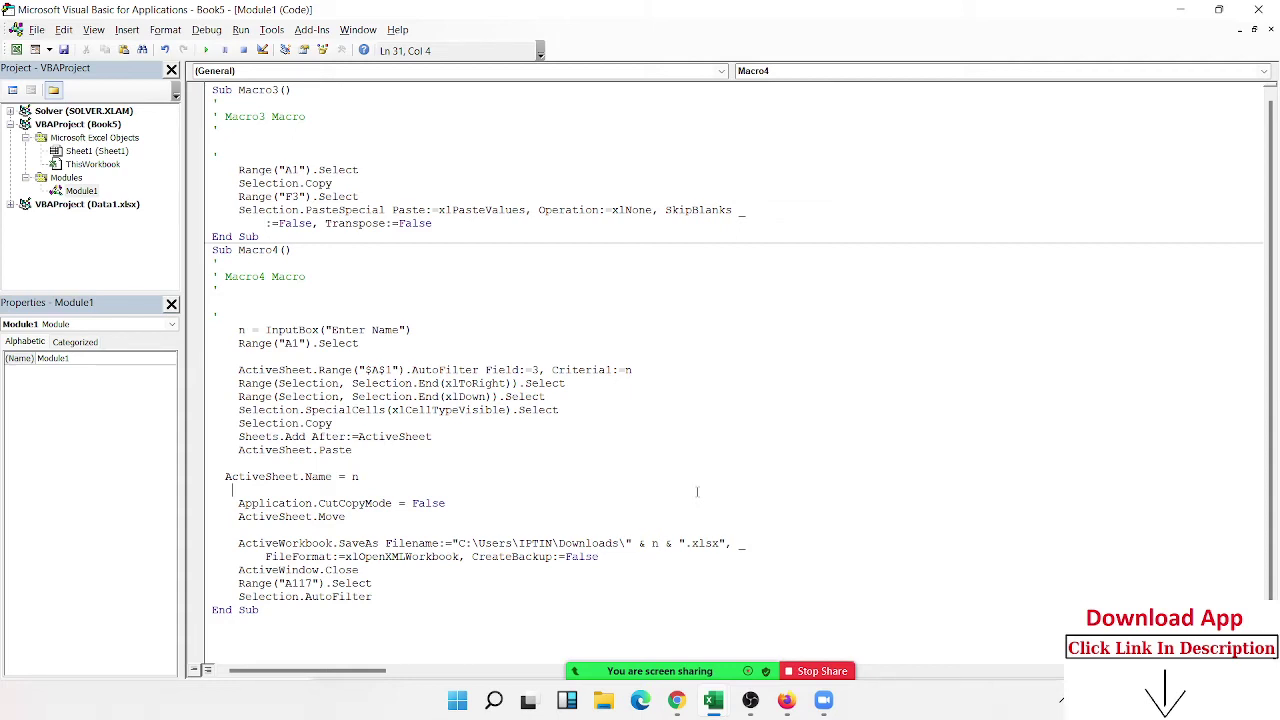
Step: Run Macro4 from the Macros list and enter Leela at the Enter Name prompt
left_click(1180, 9)
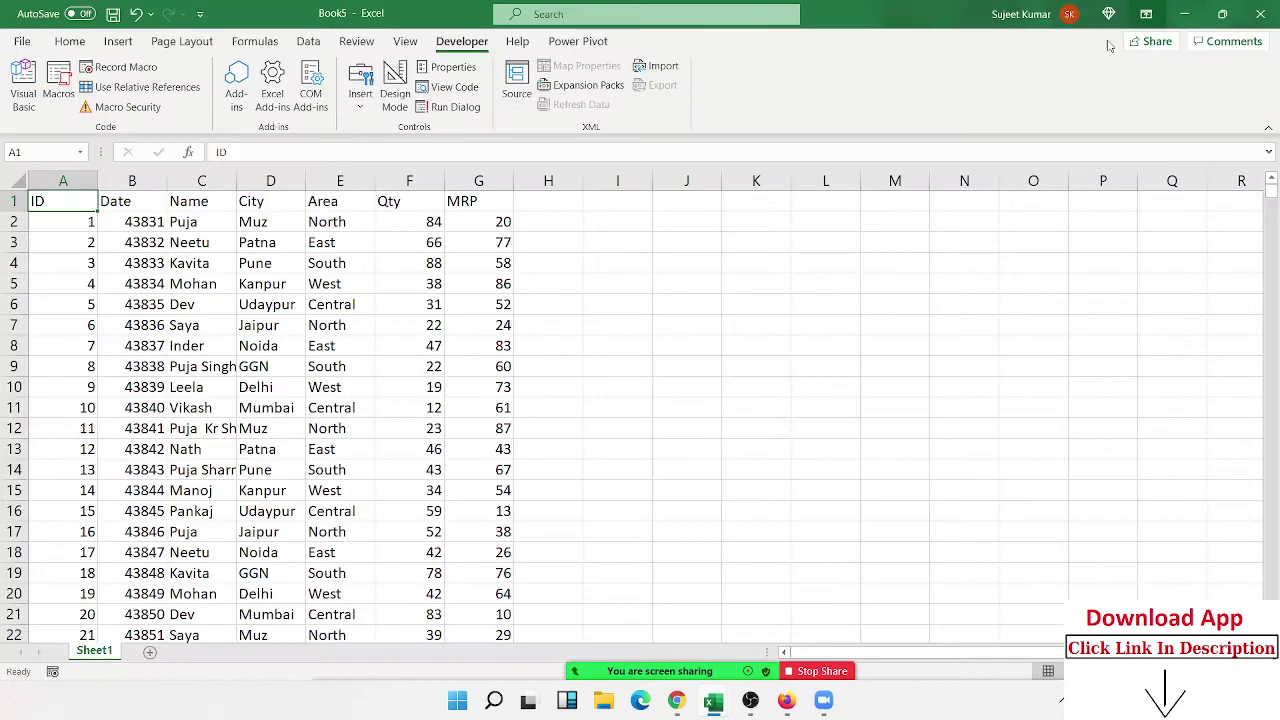
left_click(369, 351)
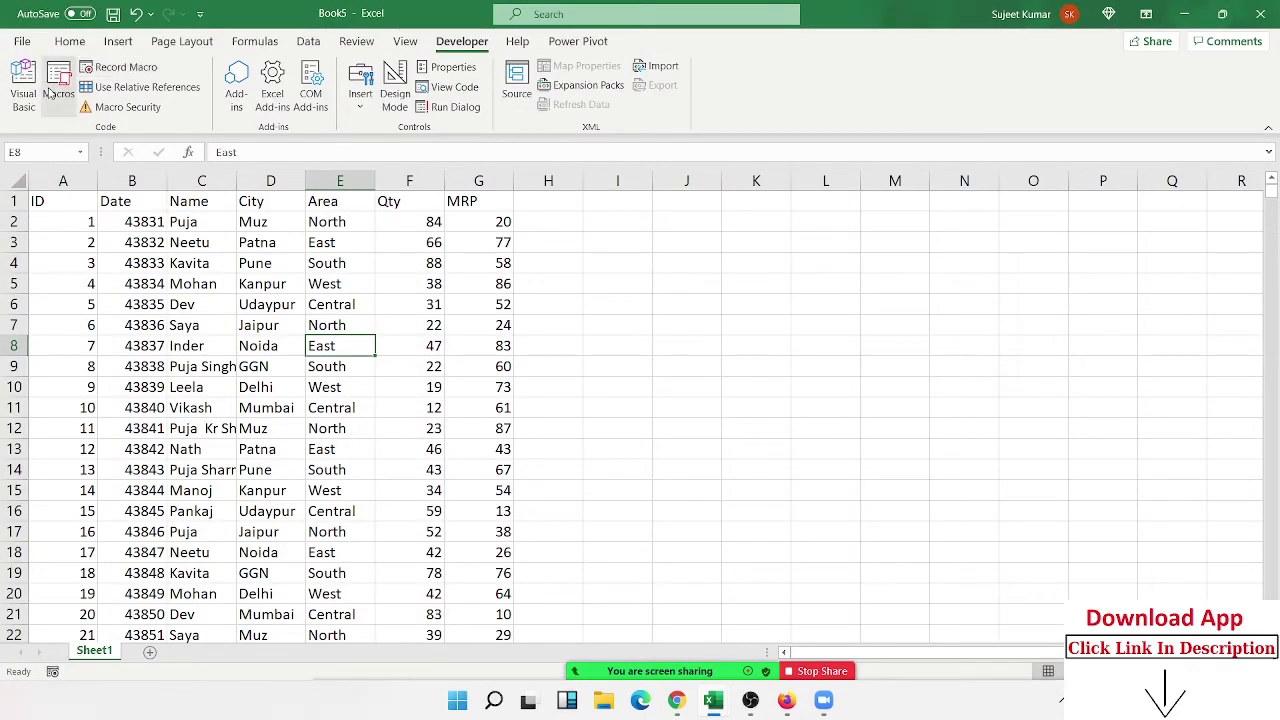
left_click(58, 80)
left_click(420, 213)
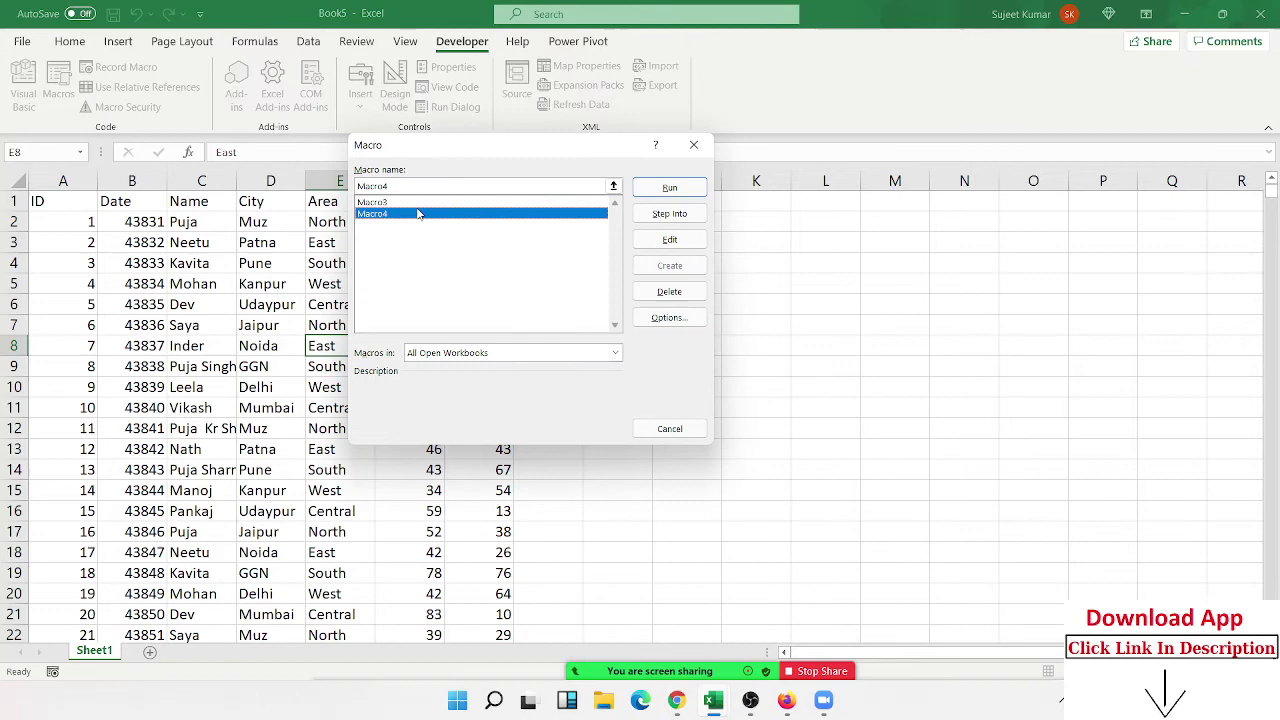
left_click(665, 189)
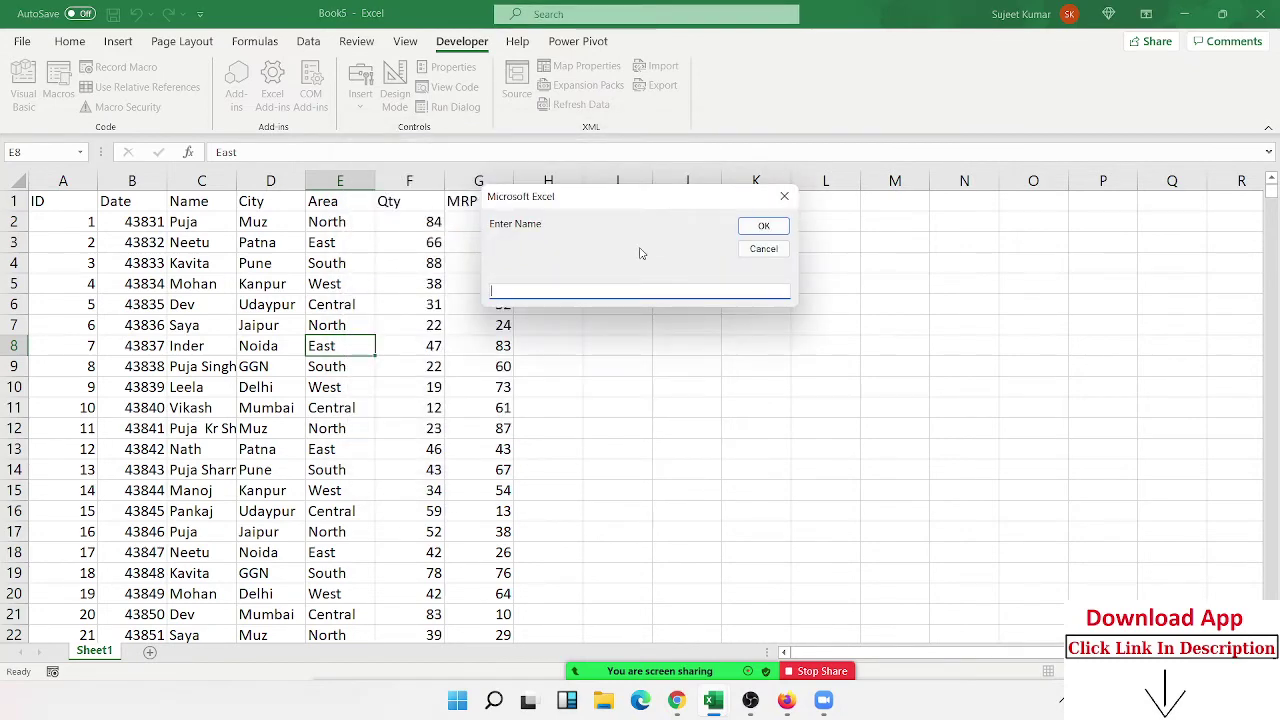
type("L")
type("eela")
key("Return")
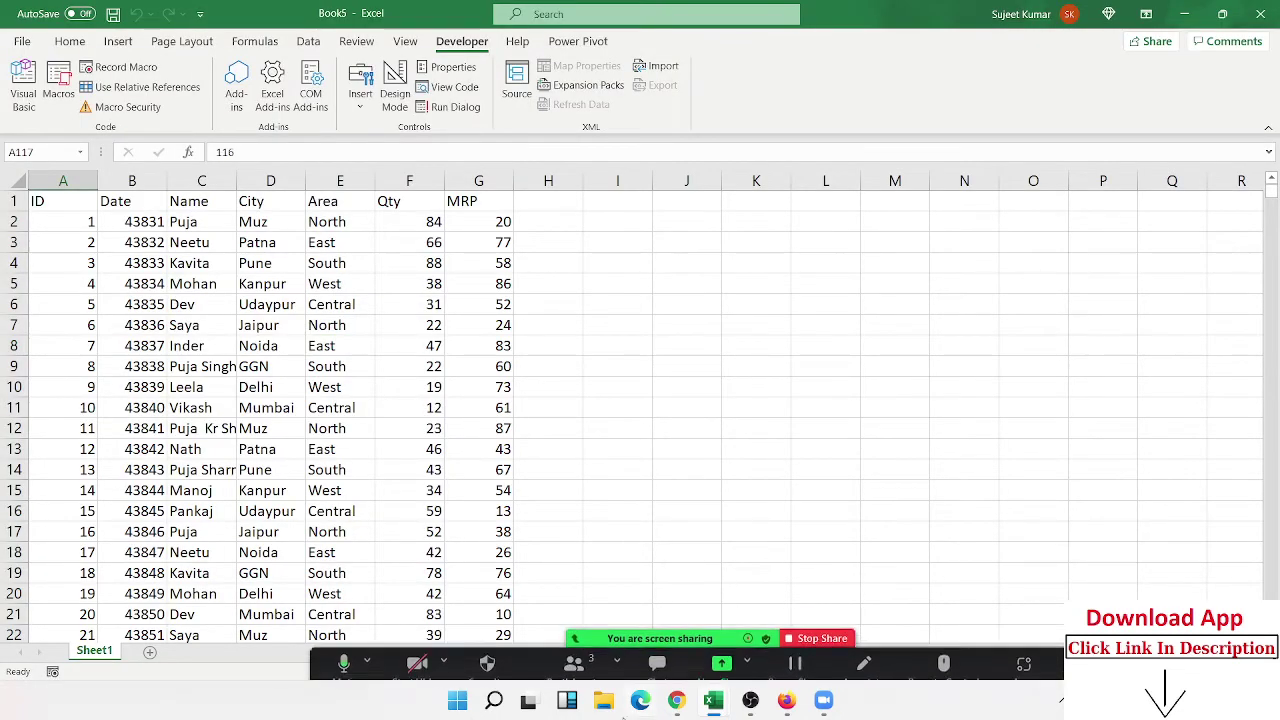
Step: Open the new Leela workbook from Downloads, check its rows, and close it
left_click(605, 702)
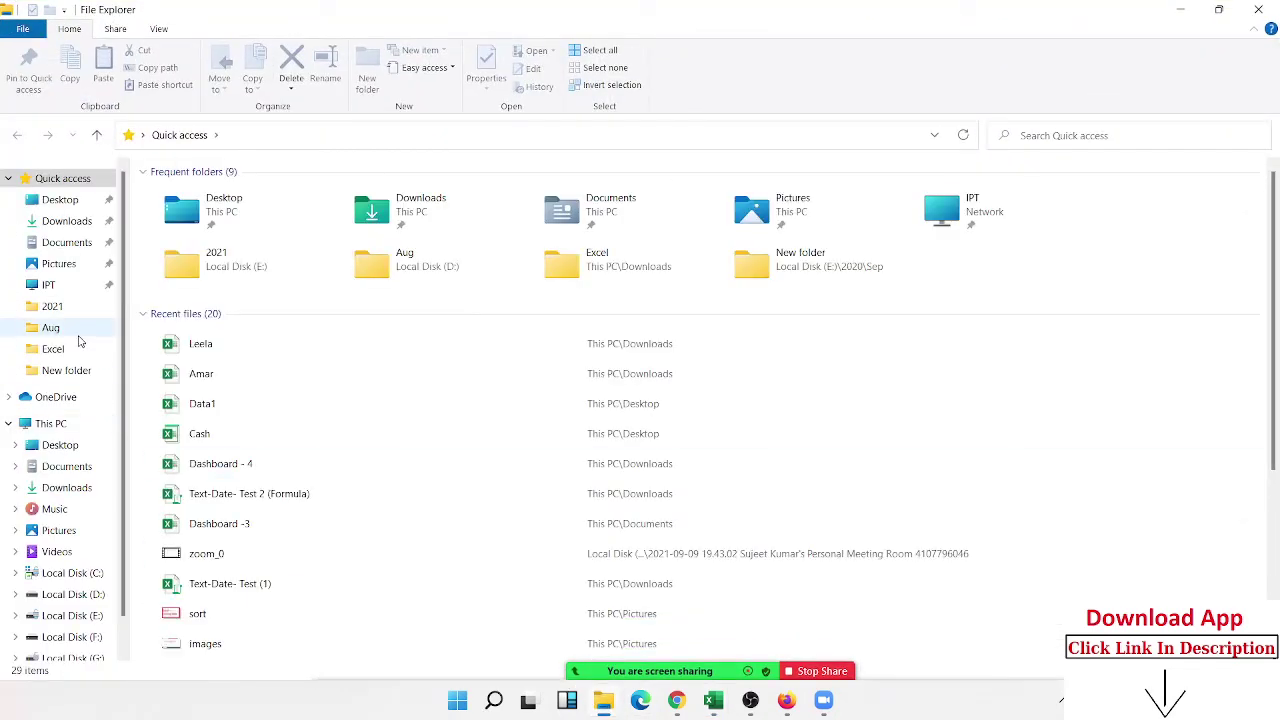
left_click(58, 489)
left_click(186, 258)
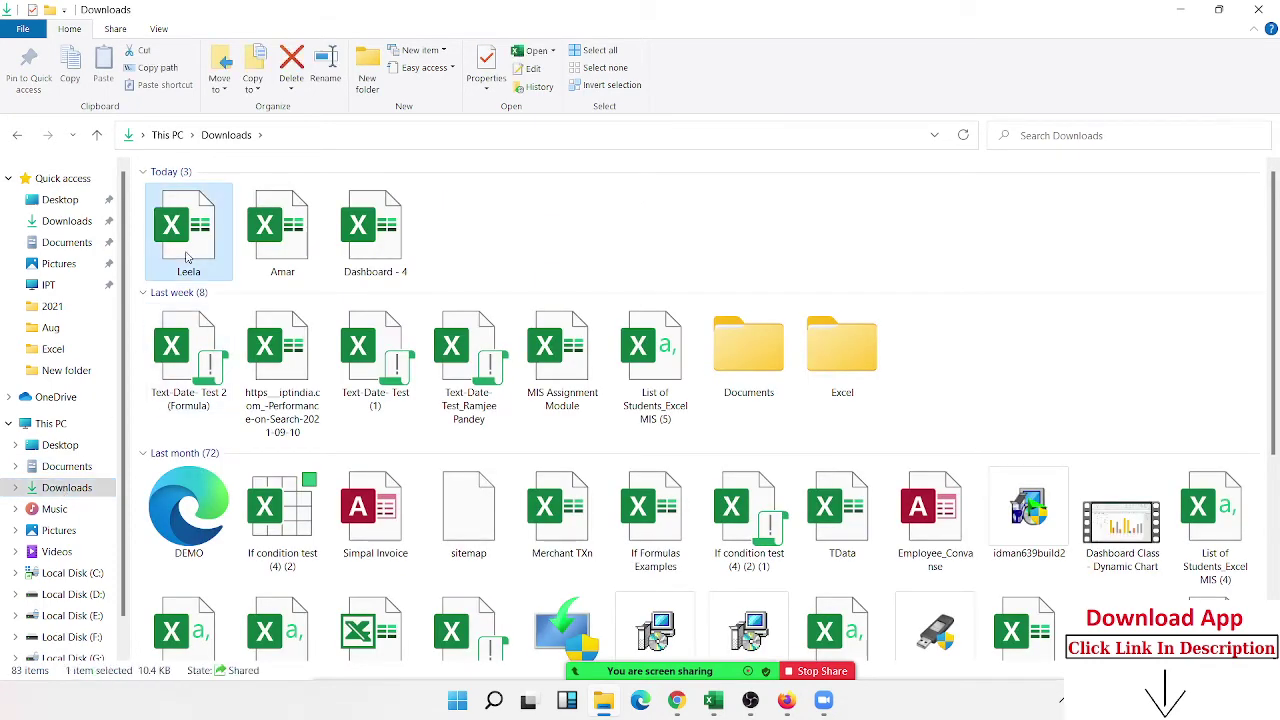
key("alt+Tab")
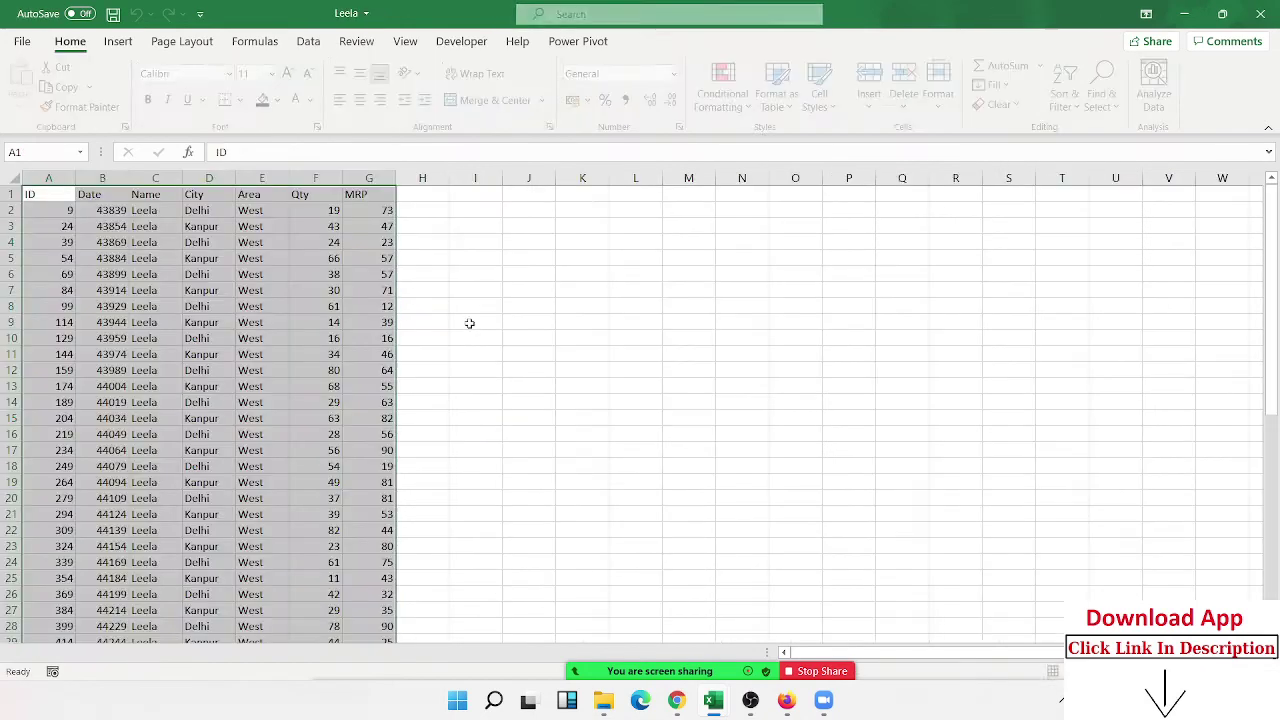
left_click_drag(179, 274, 155, 514)
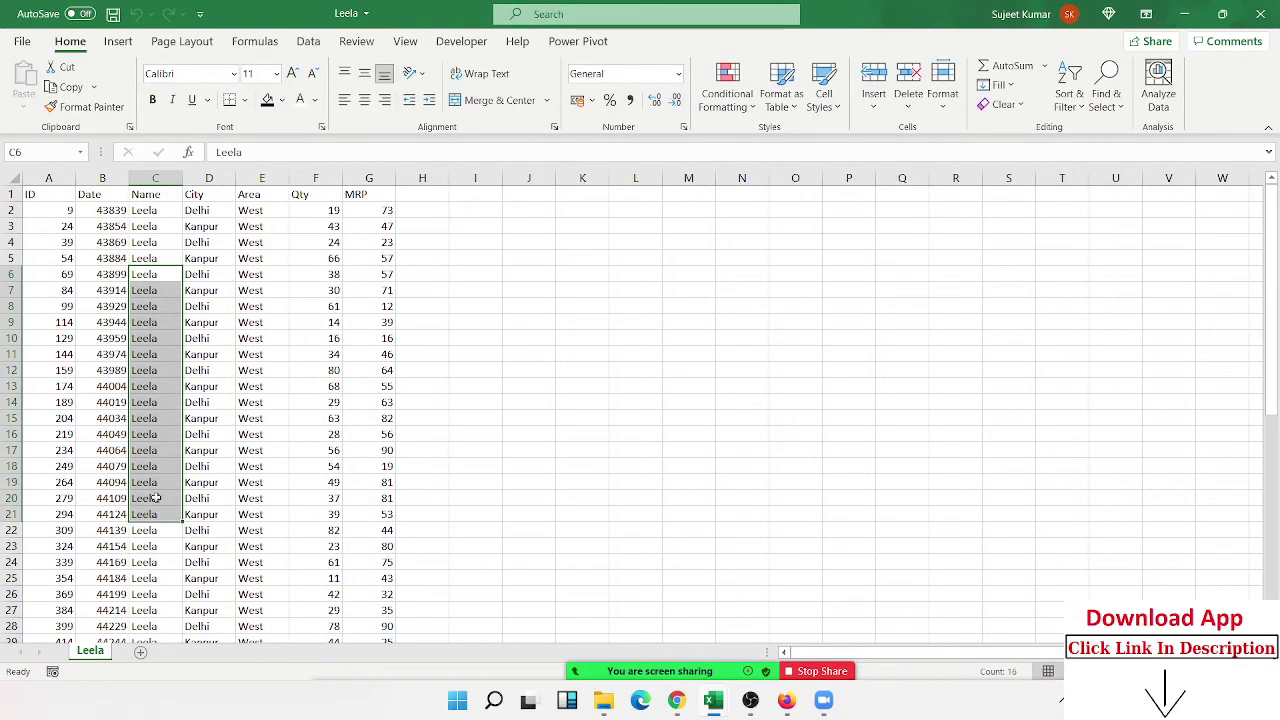
scroll(155, 514, "down", 6)
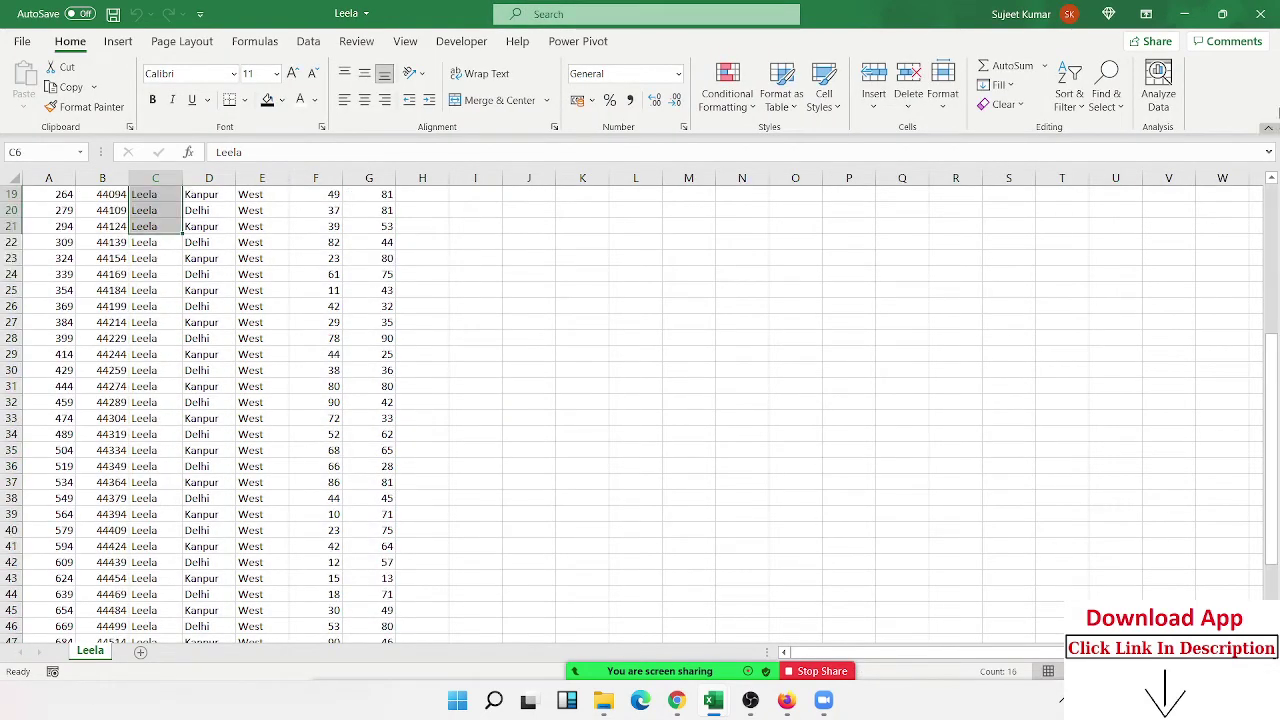
left_click(1260, 13)
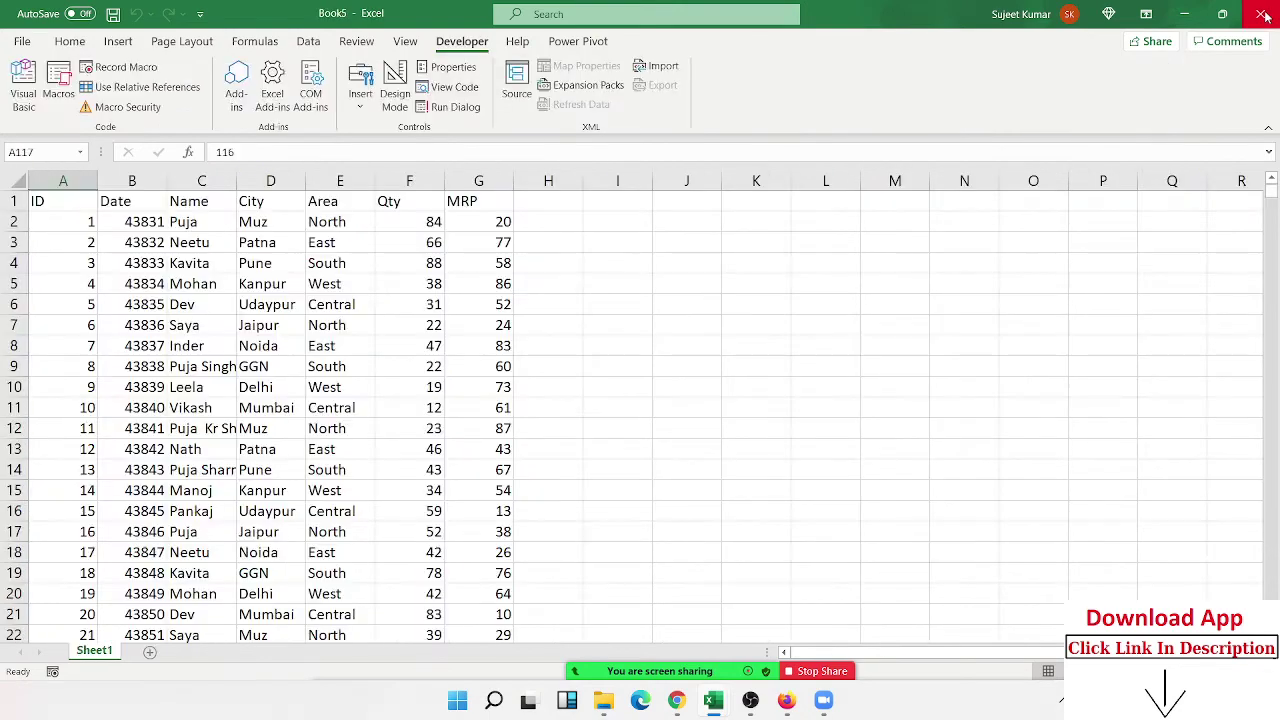
Step: Reopen Macro4's code for editing from the Macros list
left_click(345, 282)
left_click(58, 86)
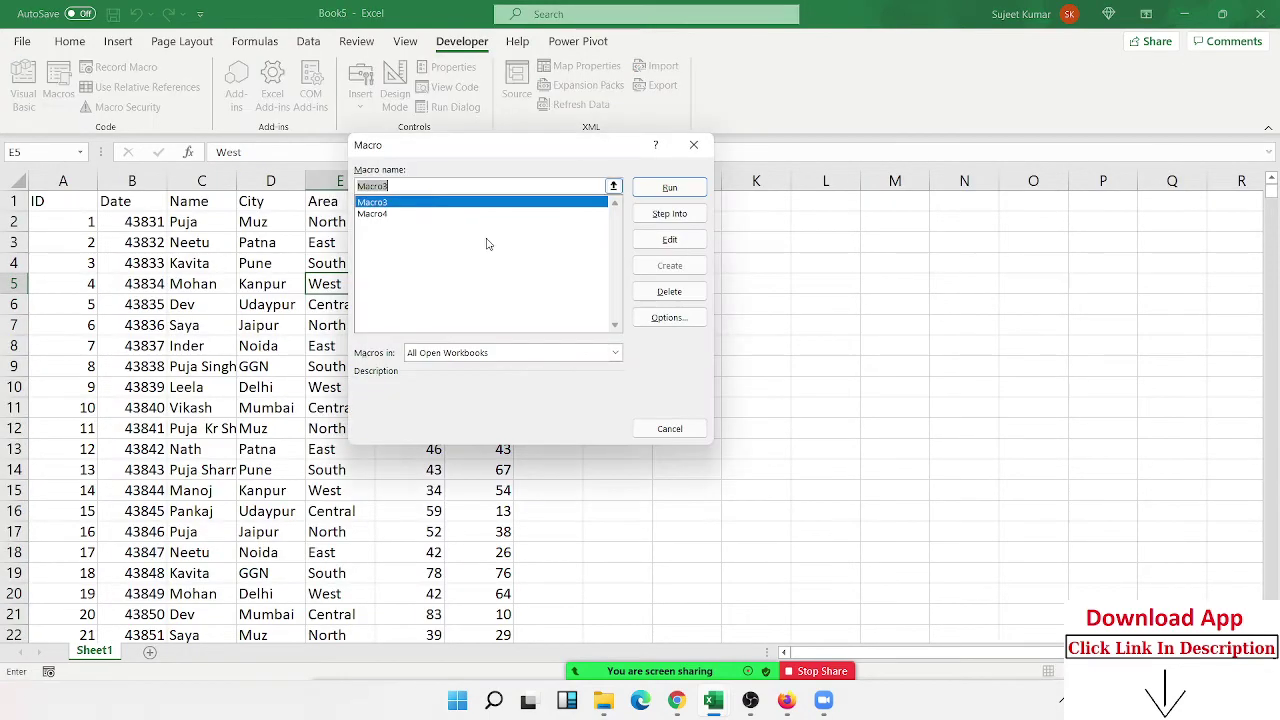
left_click(372, 214)
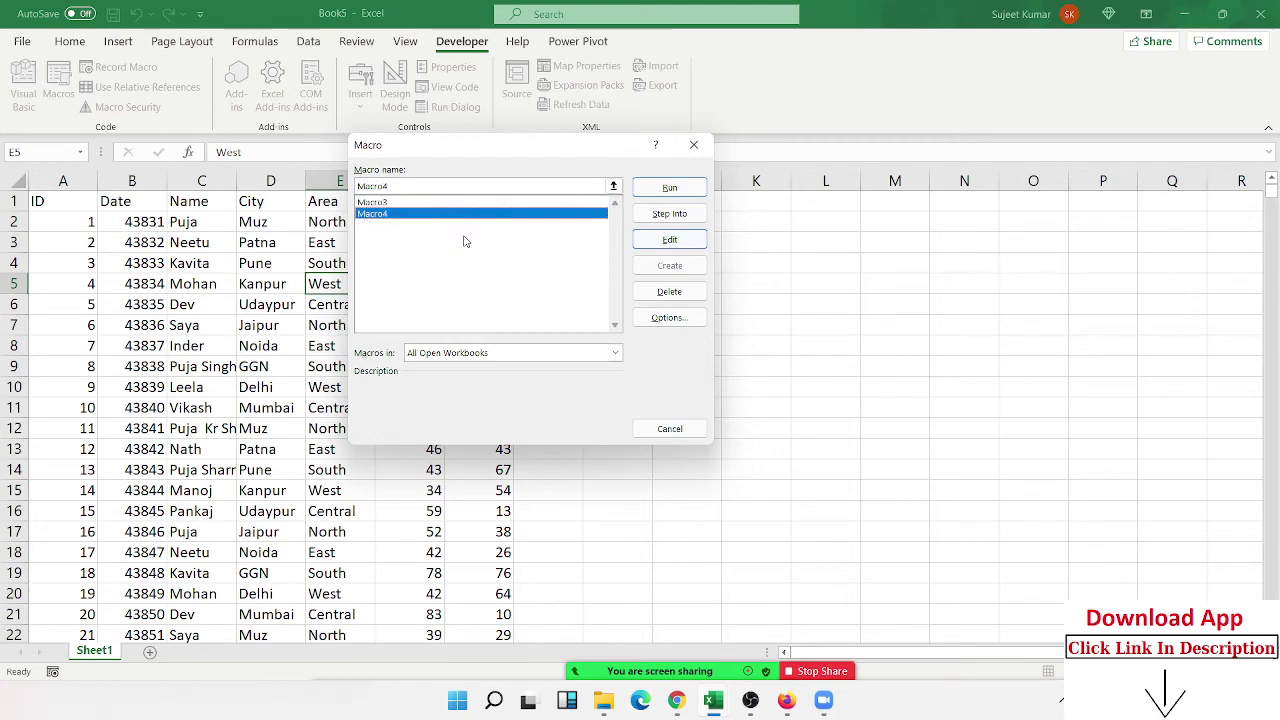
left_click(668, 241)
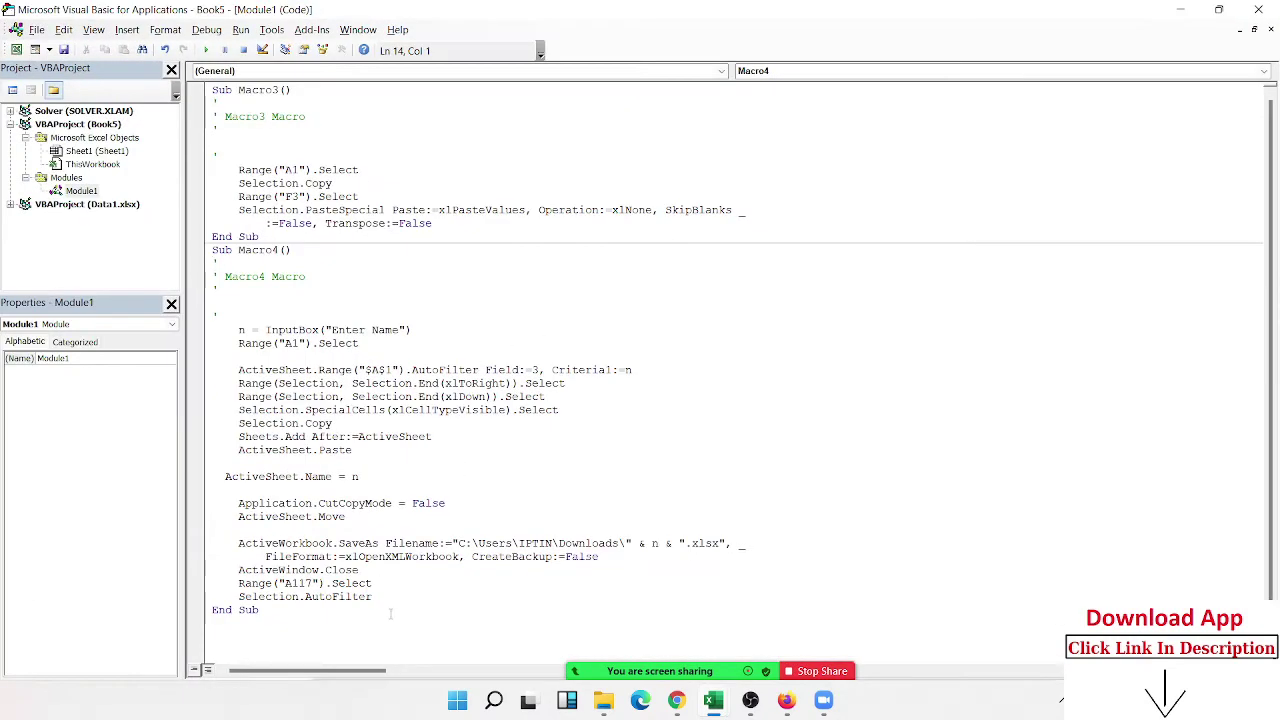
left_click(381, 620)
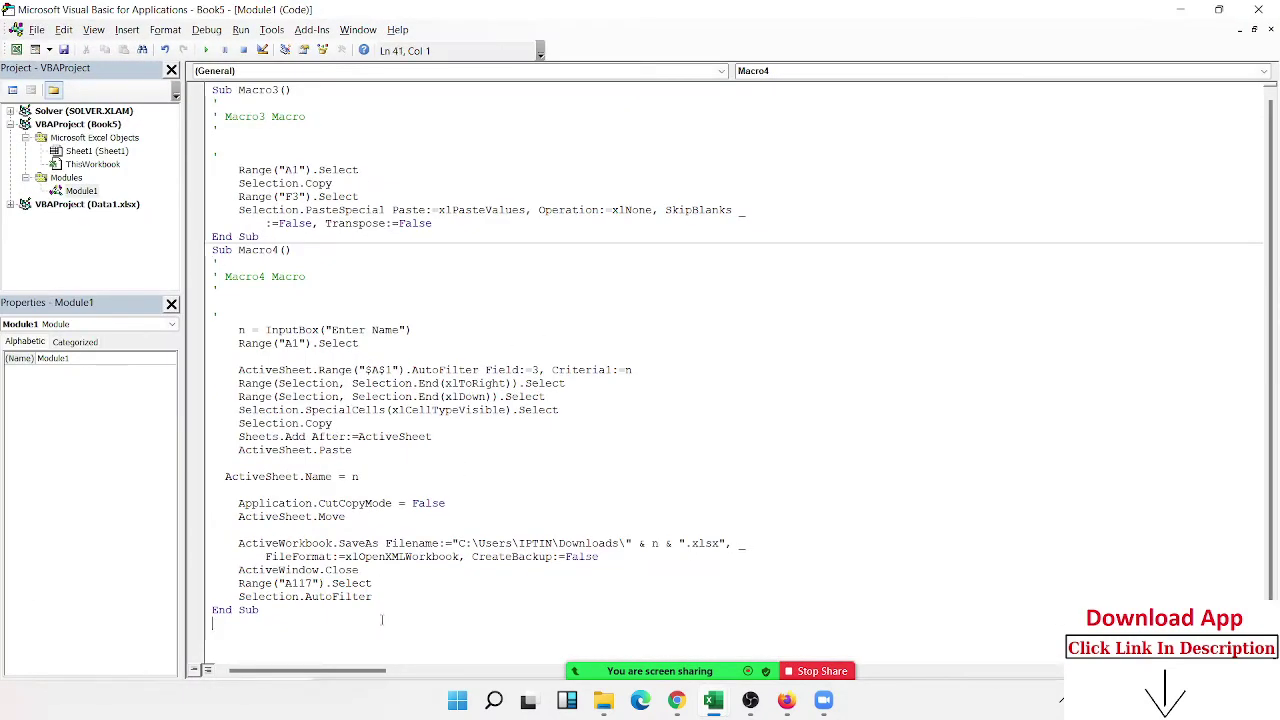
left_click(203, 613)
left_click(213, 600)
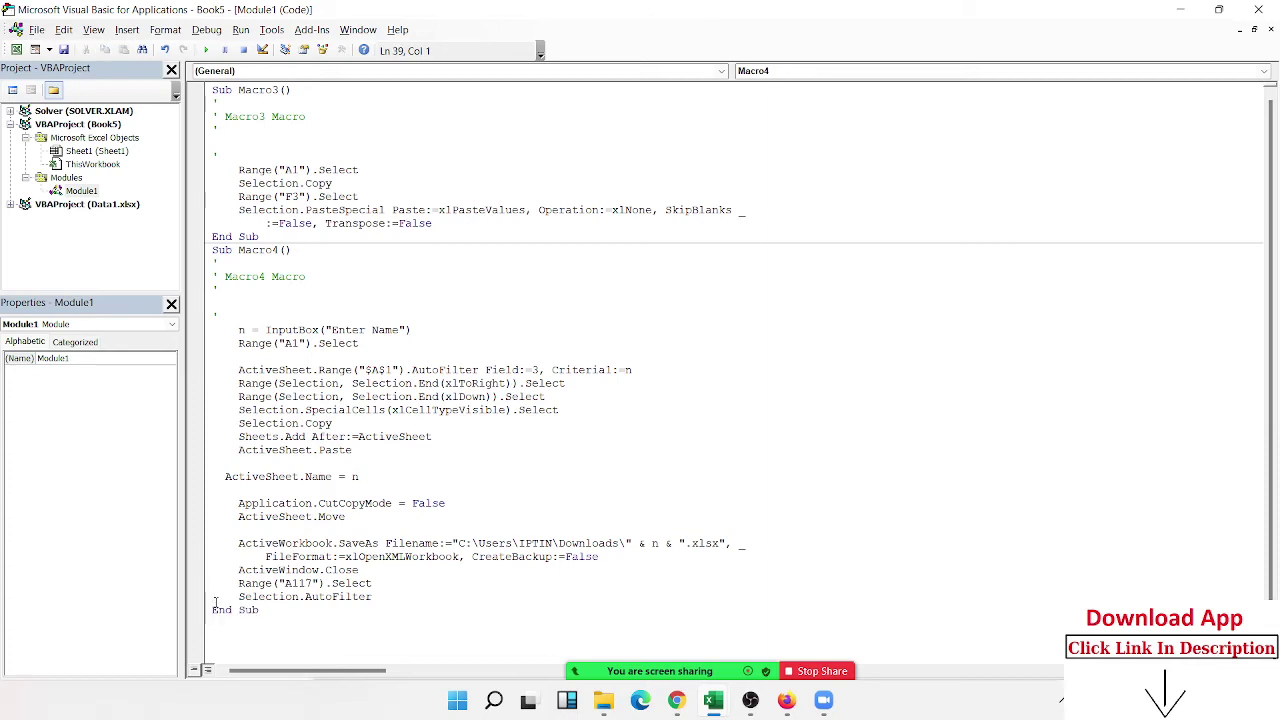
key("Return")
left_click(214, 600)
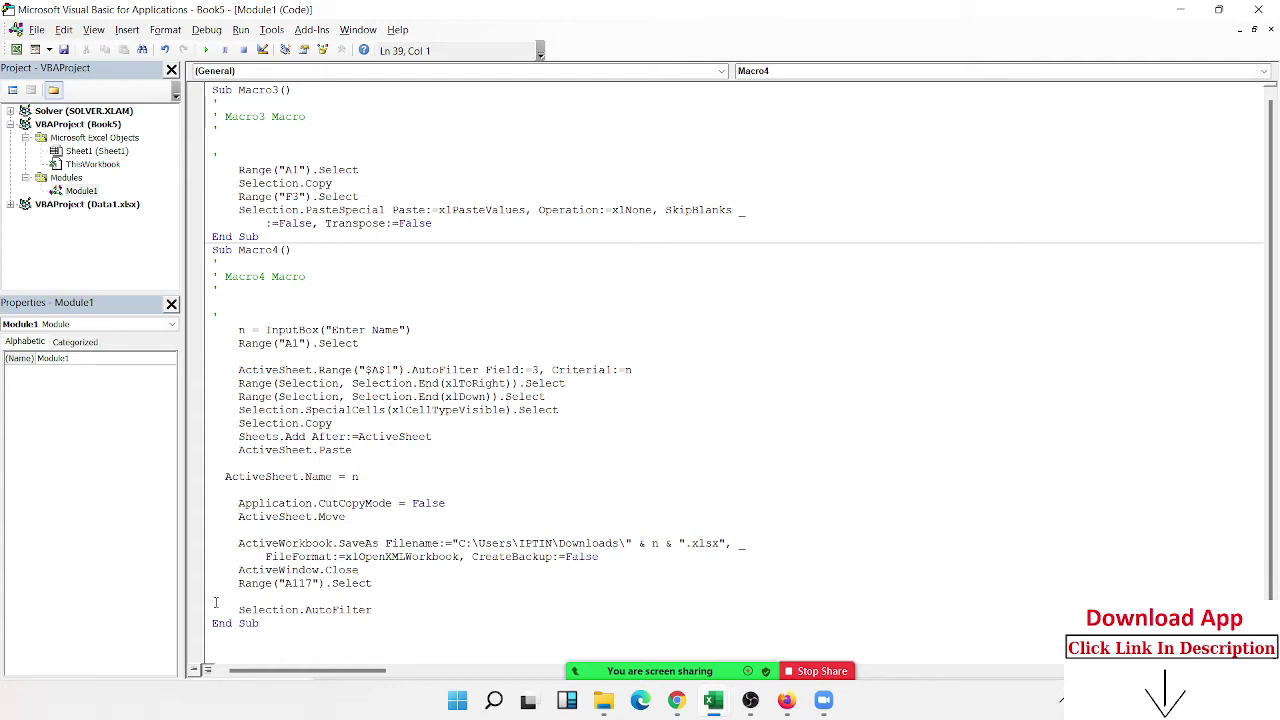
key("BackSpace")
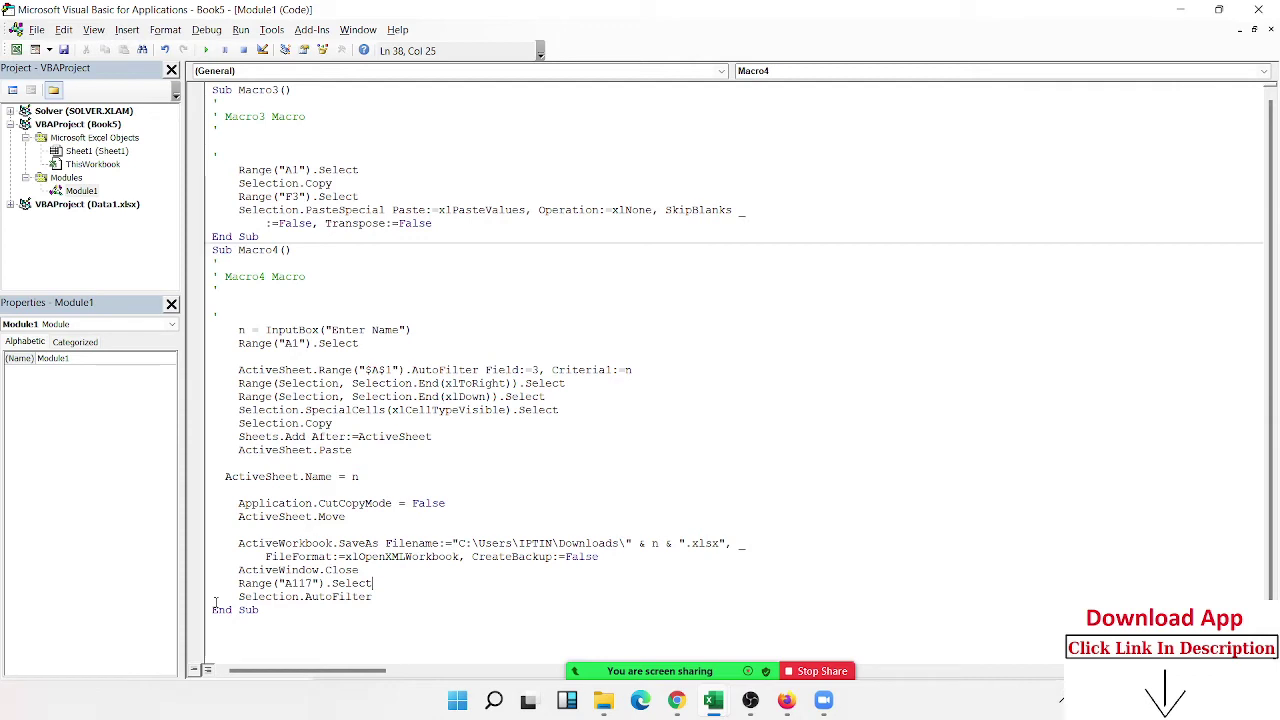
Step: Insert an empty Module2 into the Book5 project, select Module1, and close the VBA editor
double_click(279, 480)
left_click(126, 29)
left_click(129, 94)
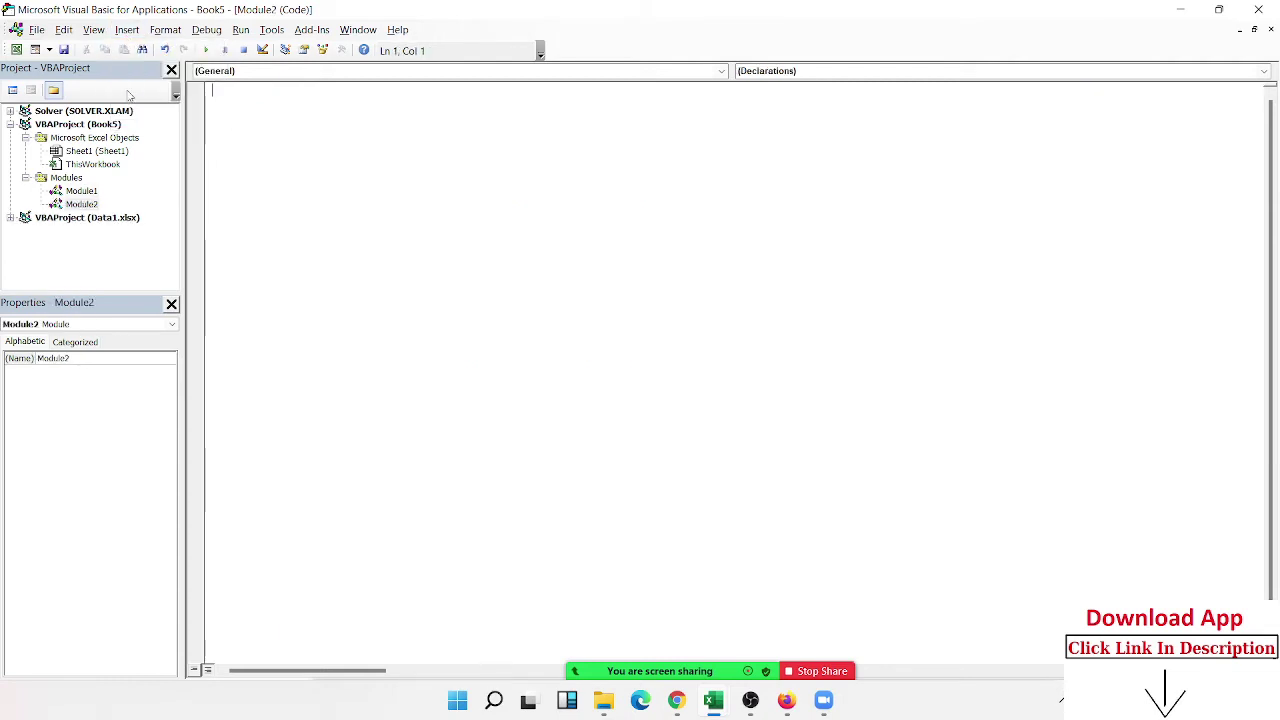
left_click(82, 190)
left_click(1256, 9)
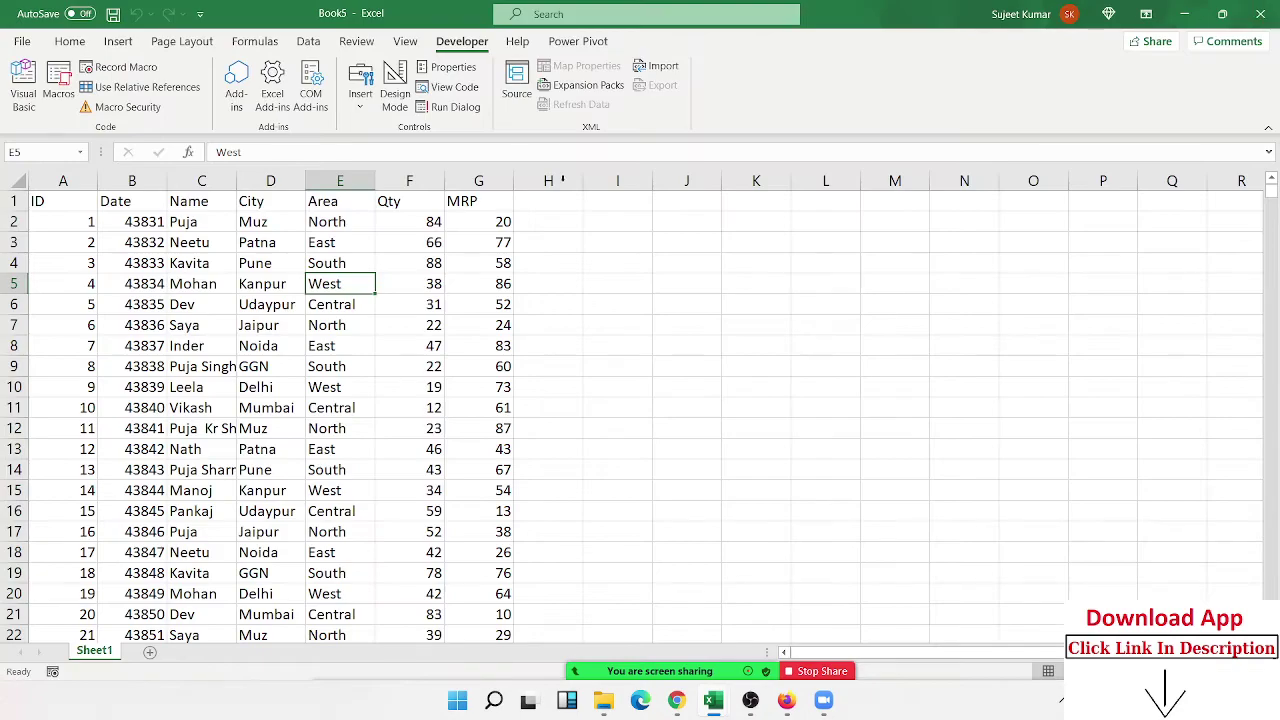
Step: Assign Macro4 the shortcut Ctrl+Shift+C in Macro Options and close the Macro dialog
left_click(610, 320)
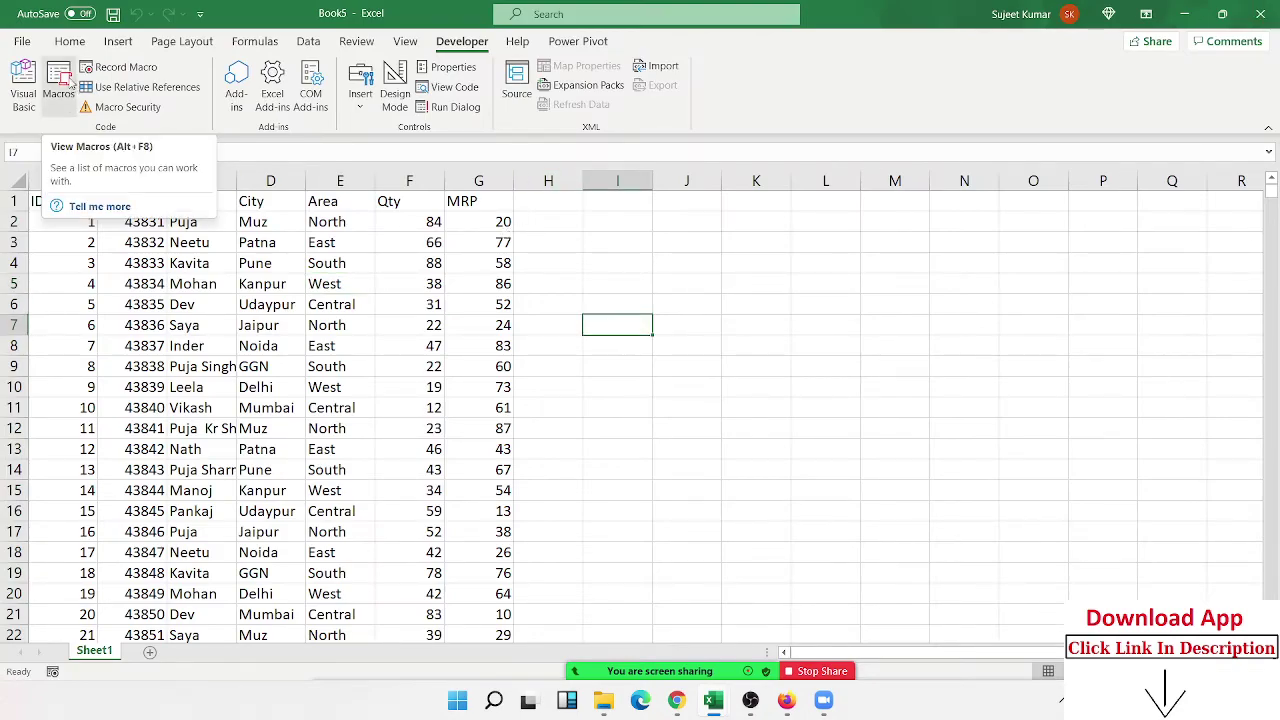
left_click(70, 86)
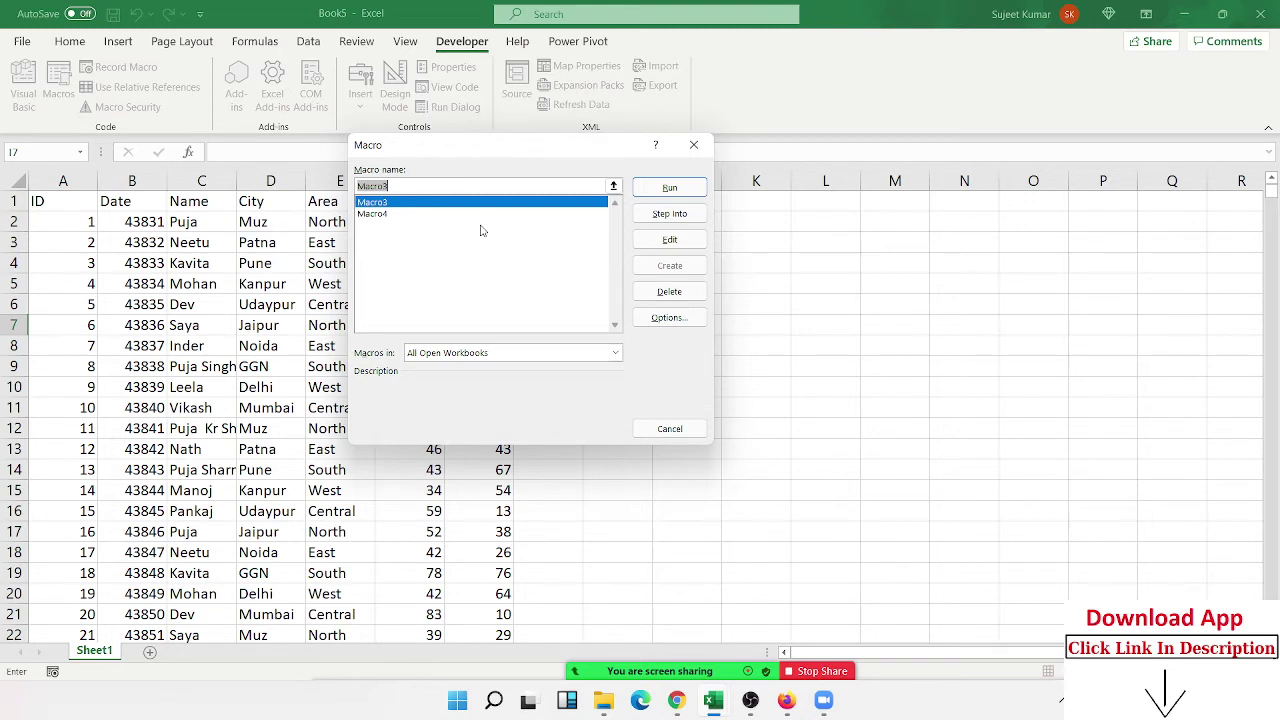
left_click(418, 214)
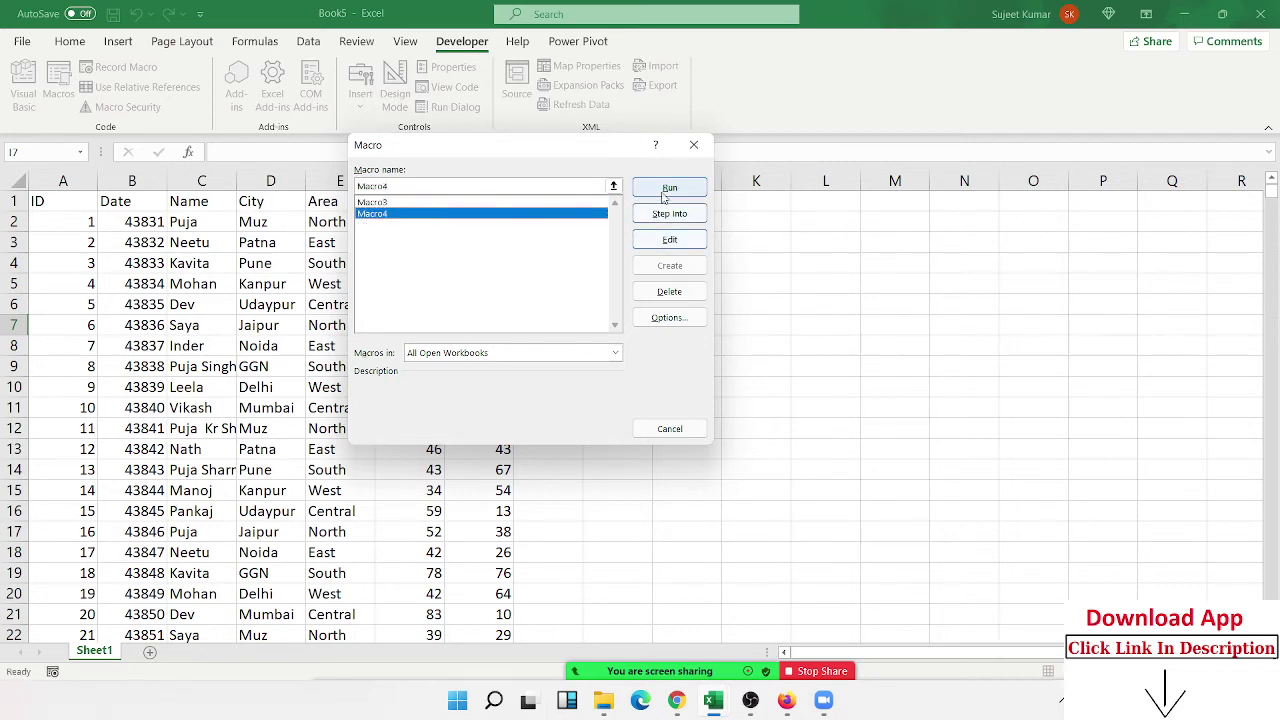
left_click(676, 322)
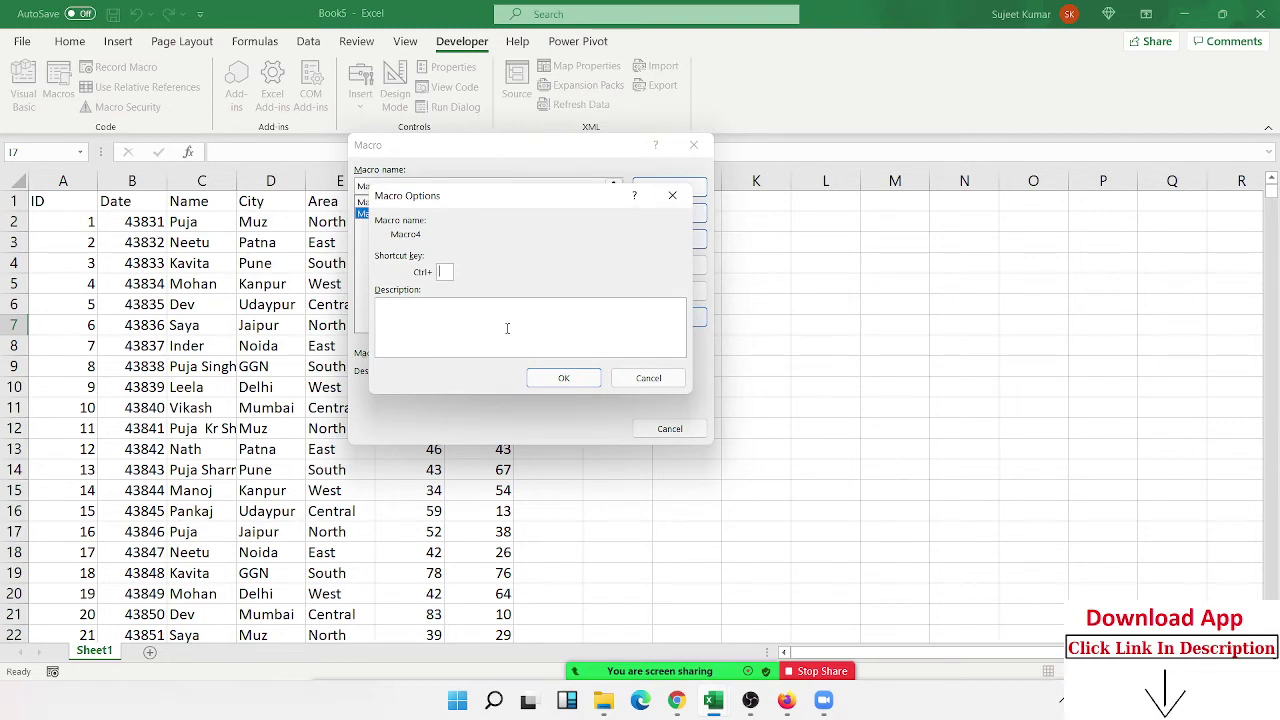
type("C")
left_click(564, 378)
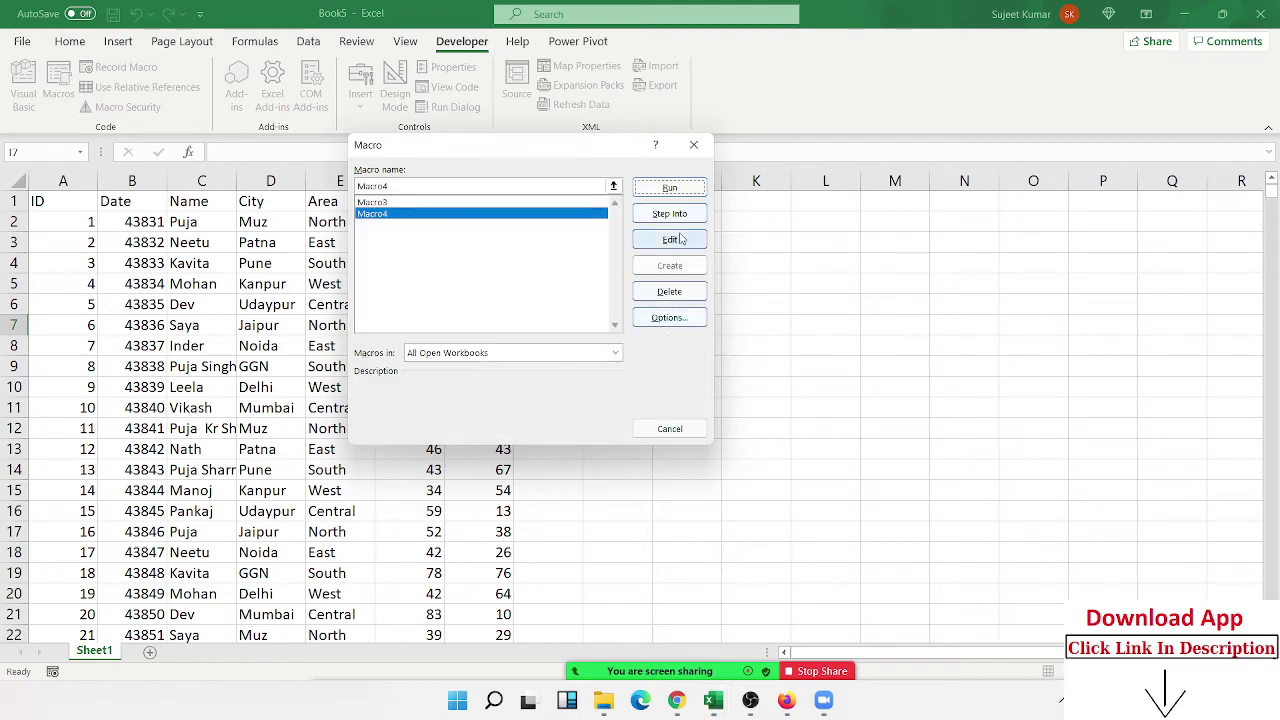
left_click(693, 145)
left_click(800, 255)
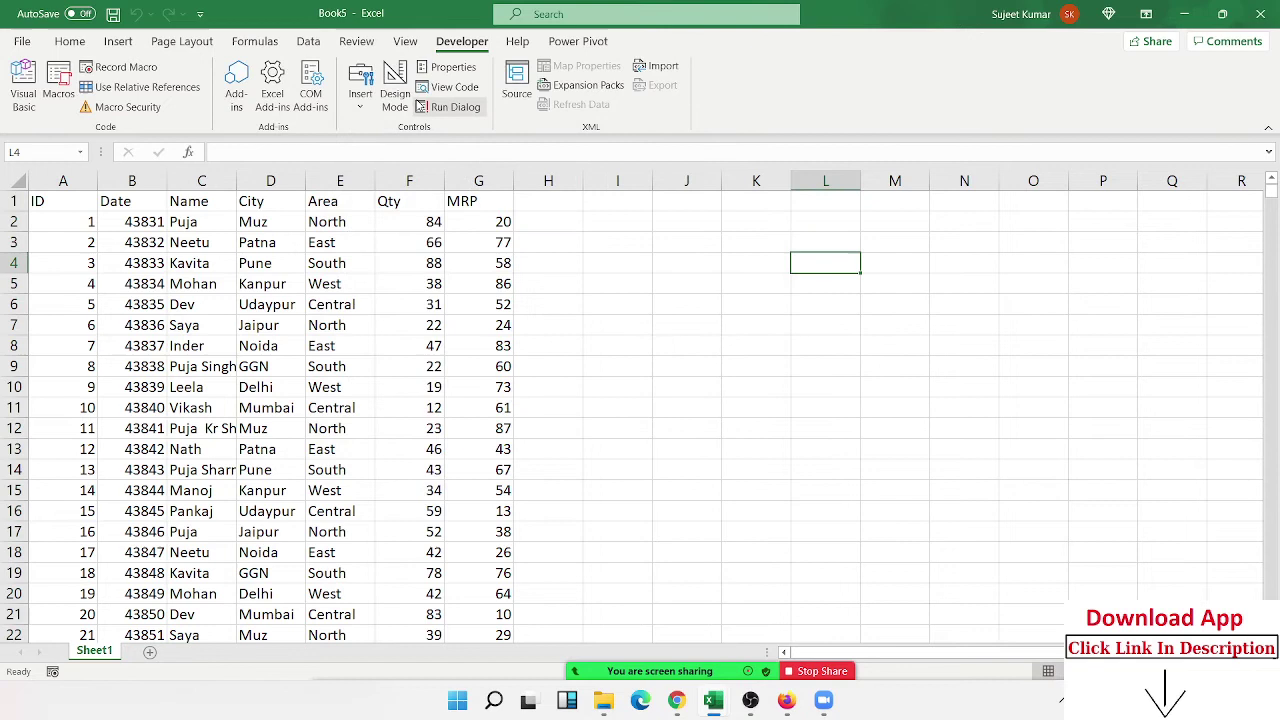
Step: Draw a form-control button over J3:K4 and assign it to Macro4
left_click(360, 85)
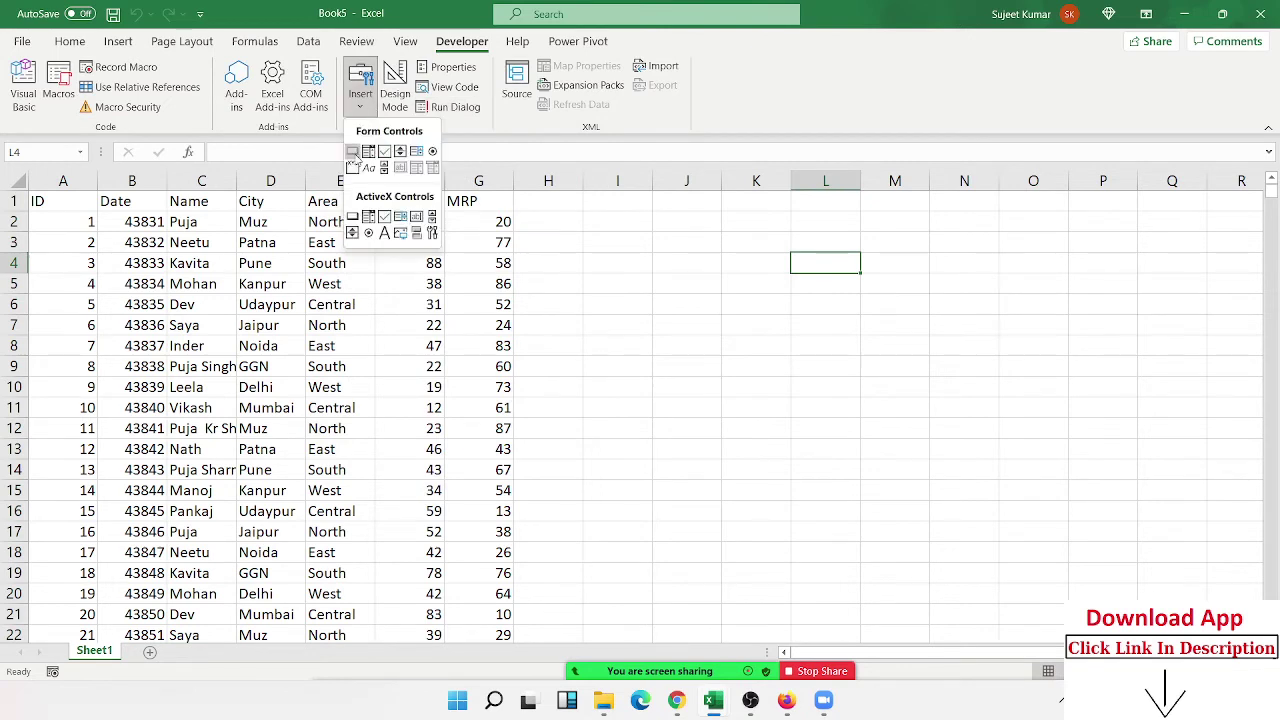
left_click(352, 151)
left_click_drag(660, 235, 800, 281)
left_click(388, 214)
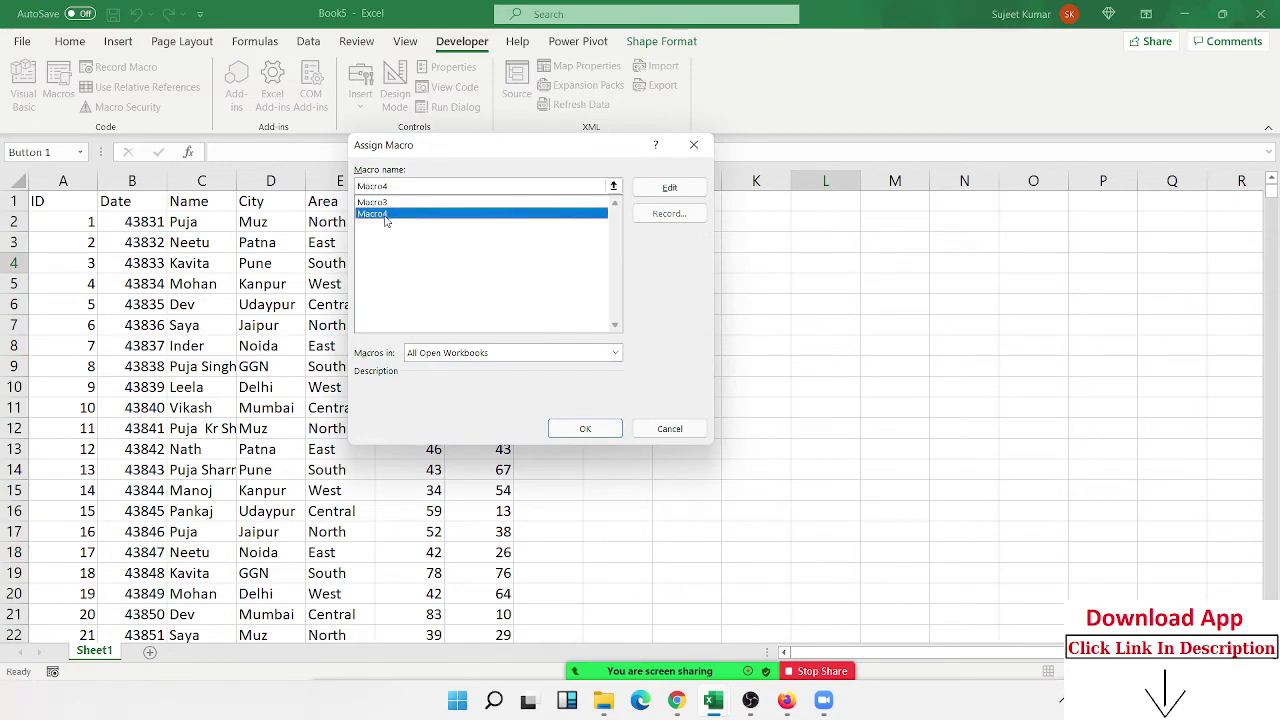
left_click(669, 187)
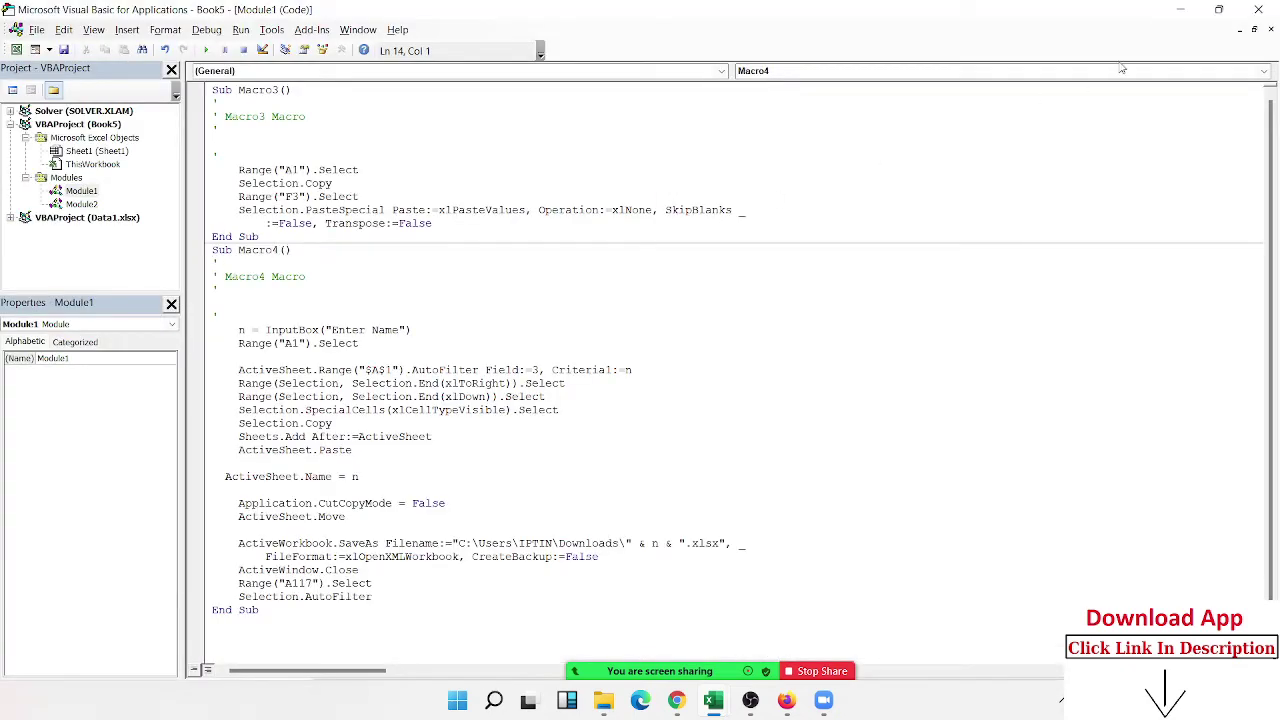
left_click(1181, 10)
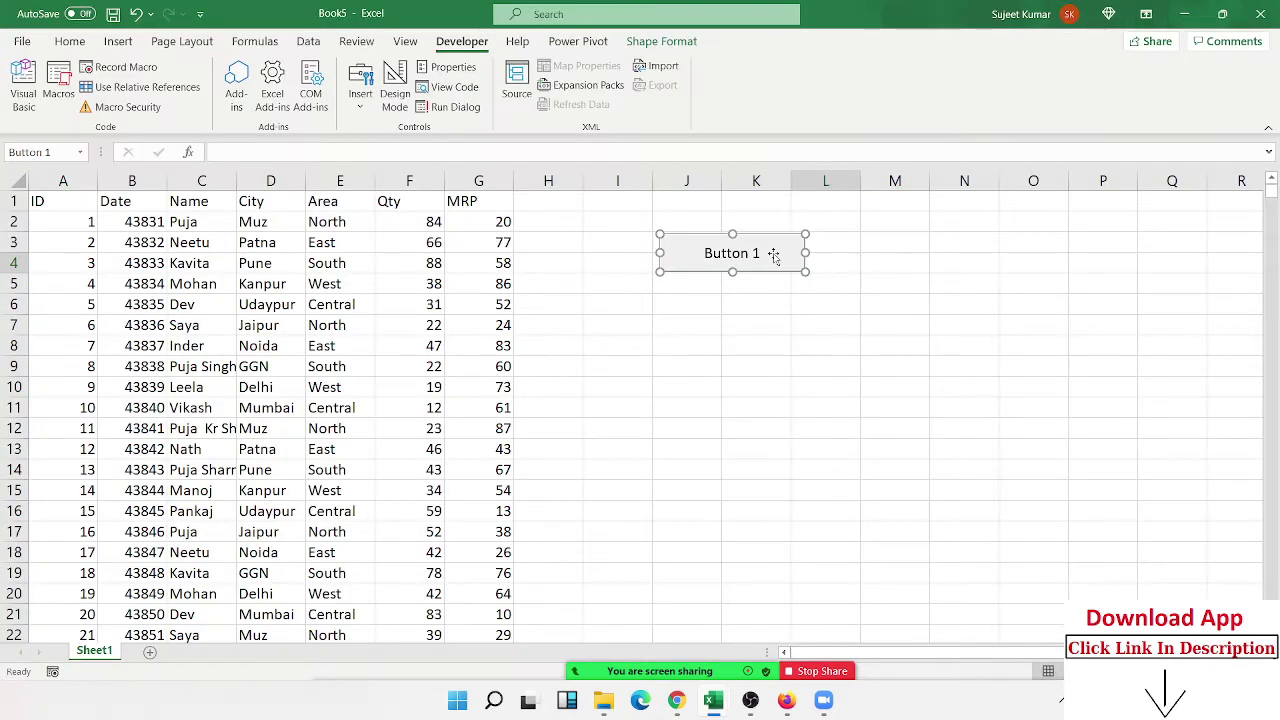
Step: Change the button's caption to Run
left_click(757, 255)
key("Home")
key("Delete")
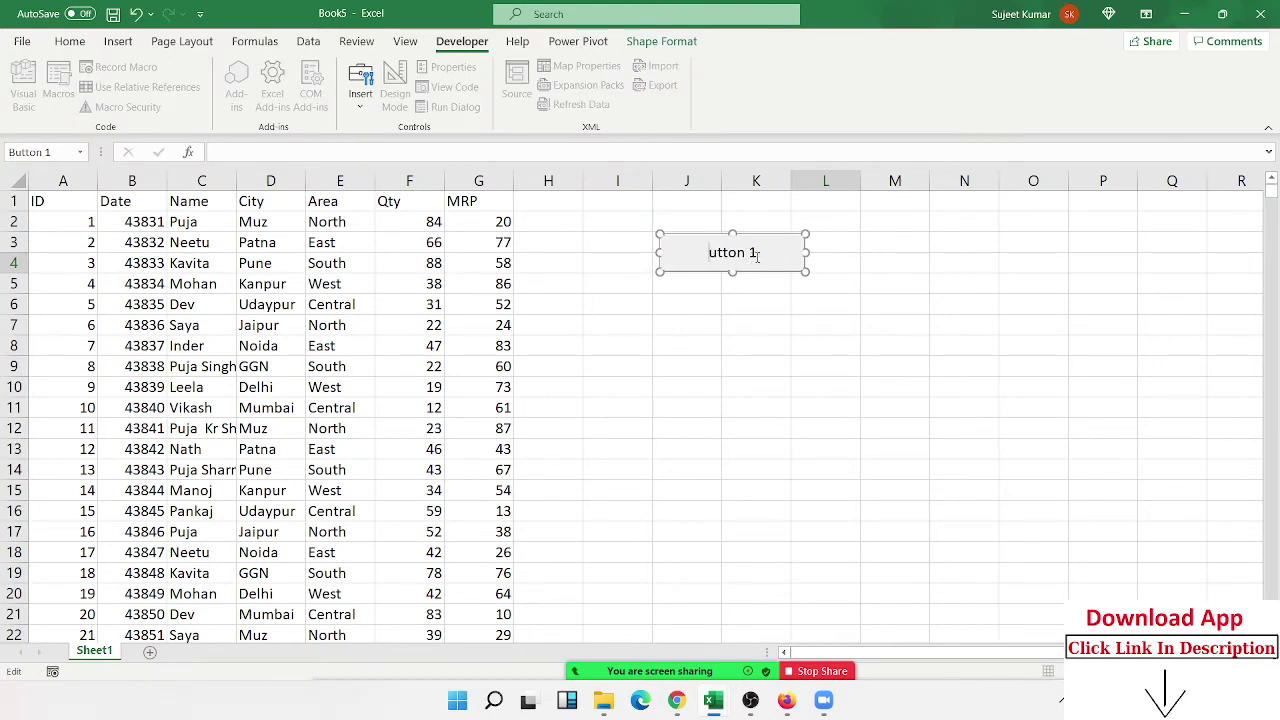
key("Delete")
key("Delete")
key("Delete")
type("R")
type("un")
left_click(737, 299)
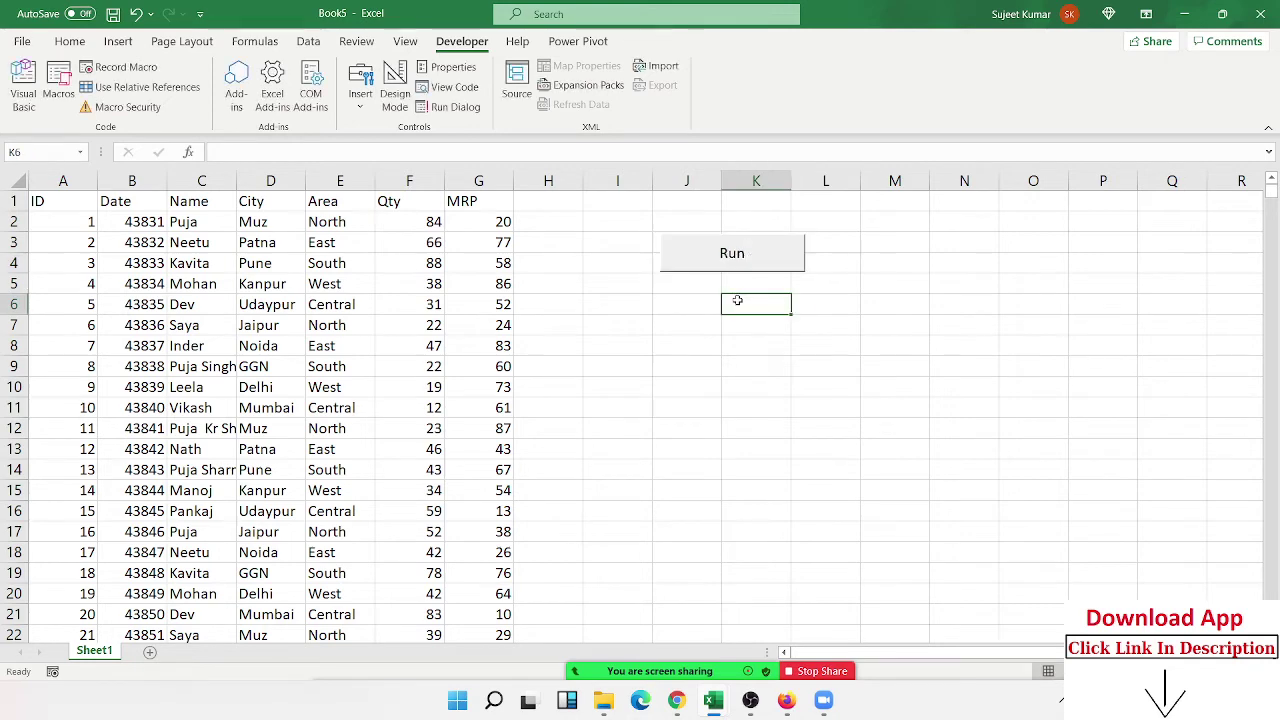
Step: Draw a rounded rectangle below the Run button and type RUN in it
left_click(118, 41)
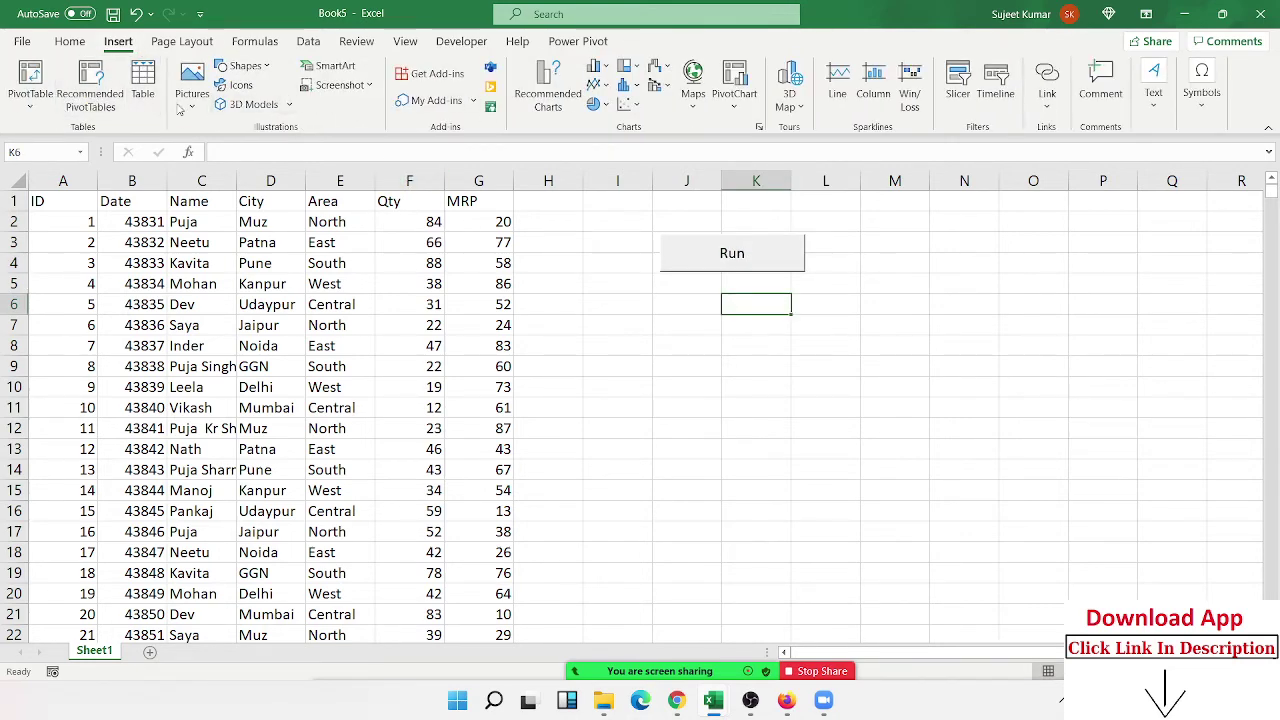
left_click(194, 108)
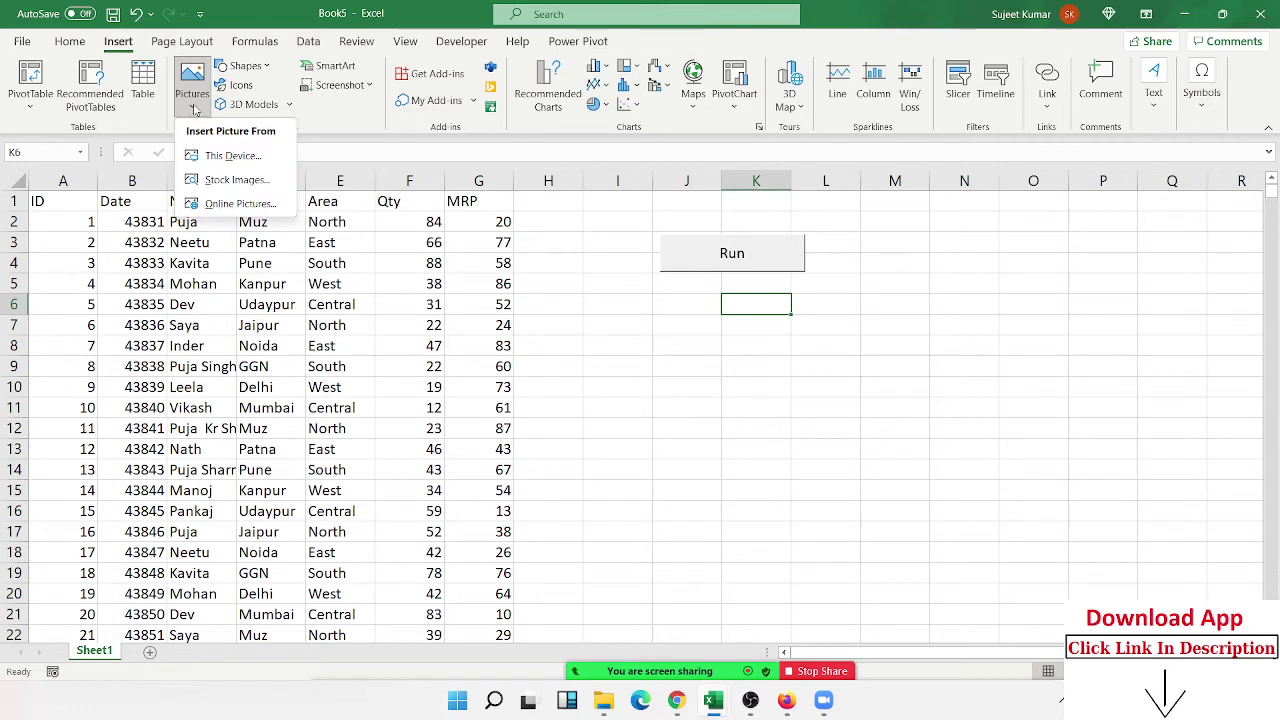
left_click(271, 69)
left_click(271, 69)
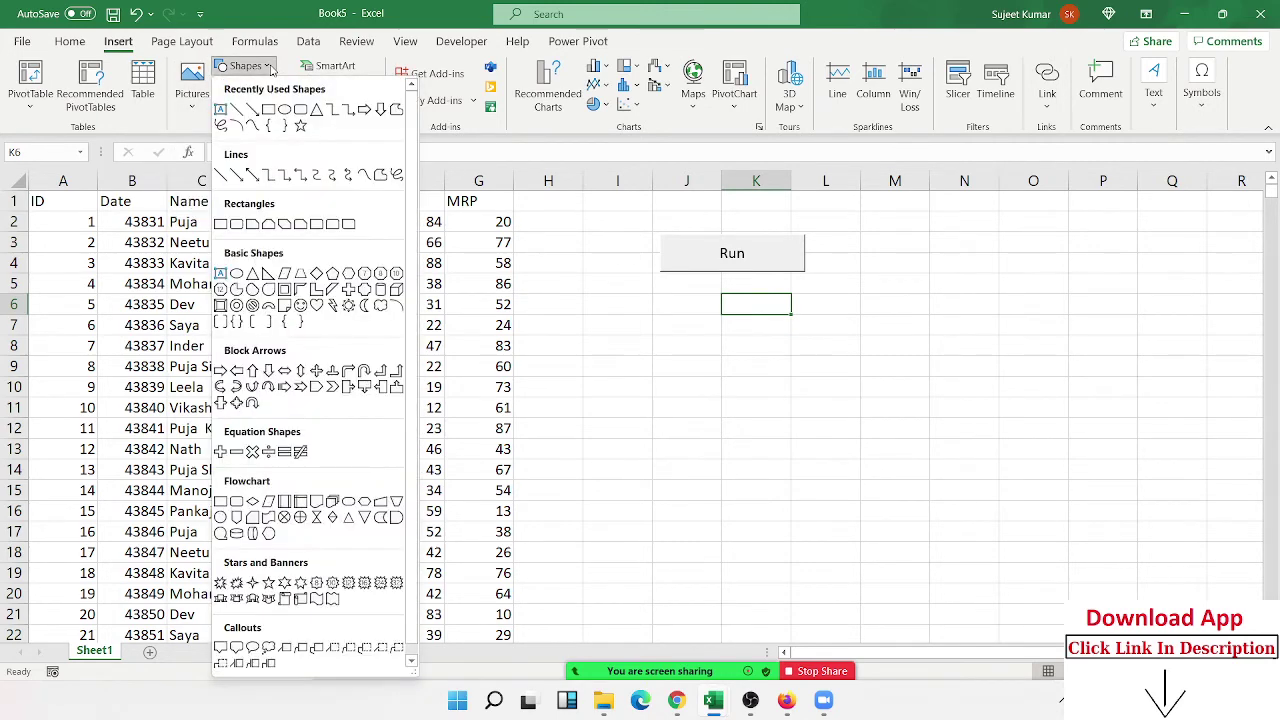
left_click(300, 109)
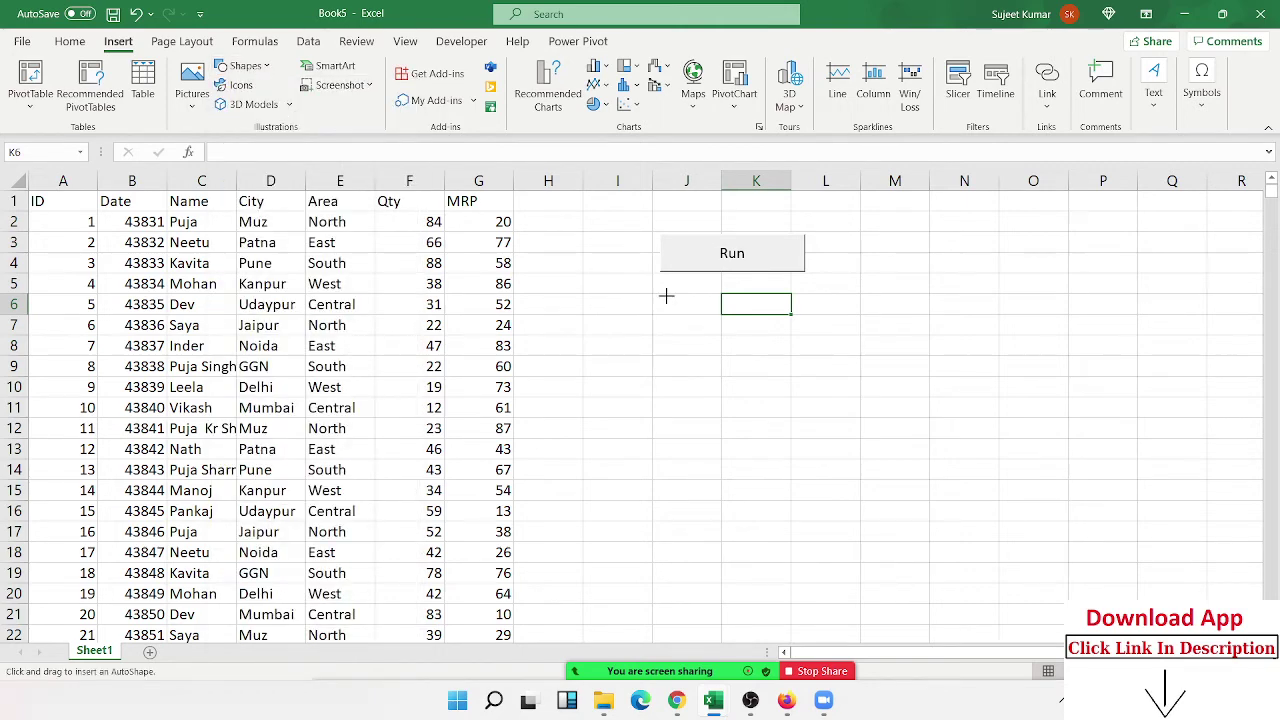
left_click_drag(666, 296, 805, 340)
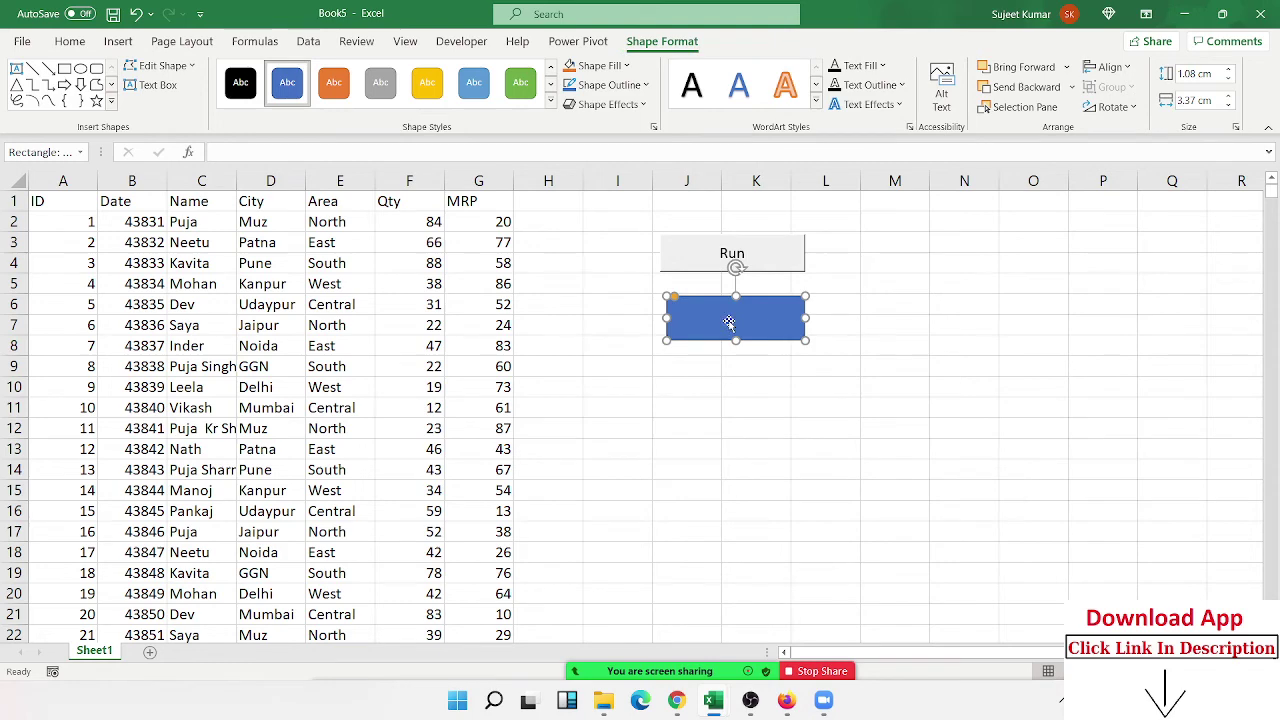
type("RUN")
left_click(754, 386)
Step: Centre and middle-align the RUN text in the shape
left_click(735, 300)
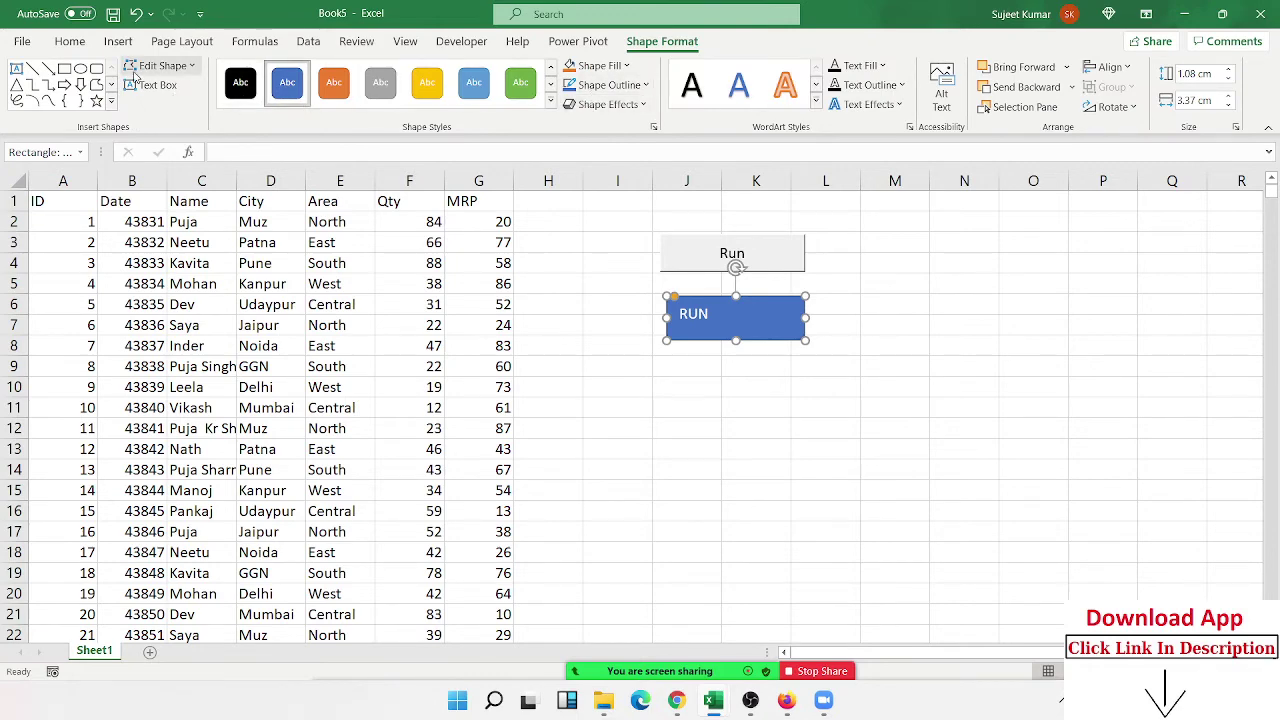
left_click(69, 41)
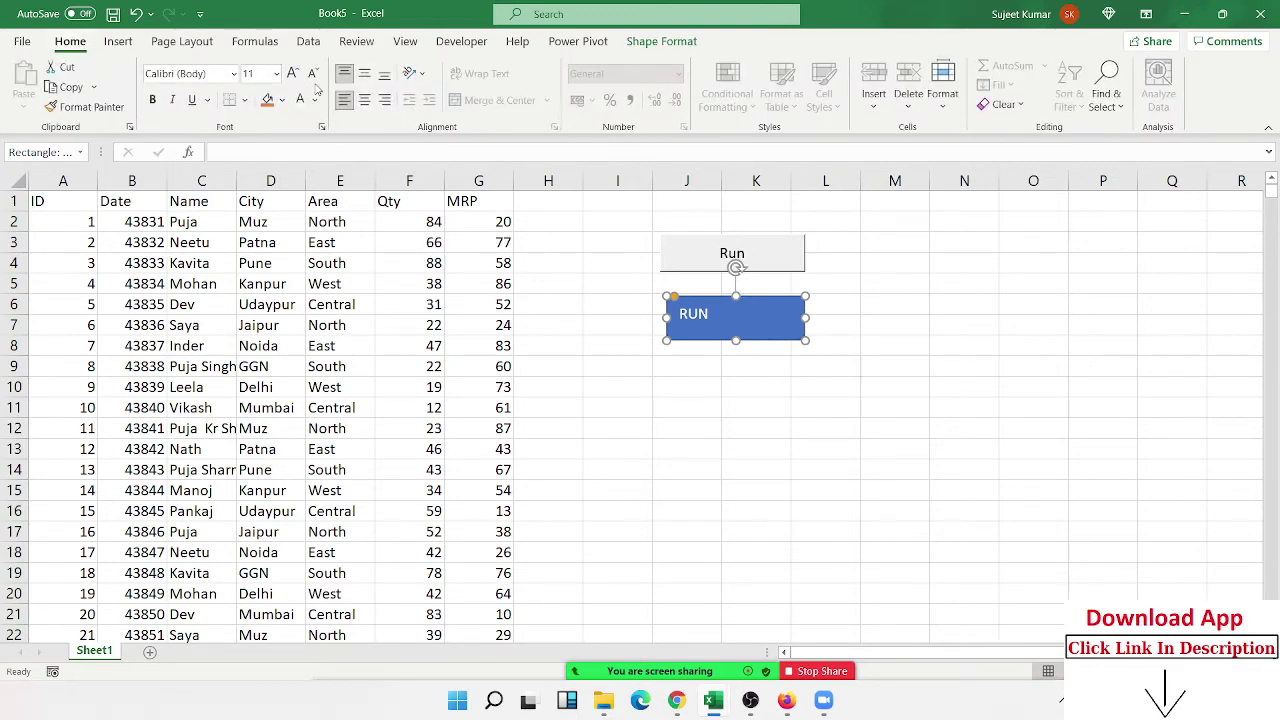
left_click(364, 100)
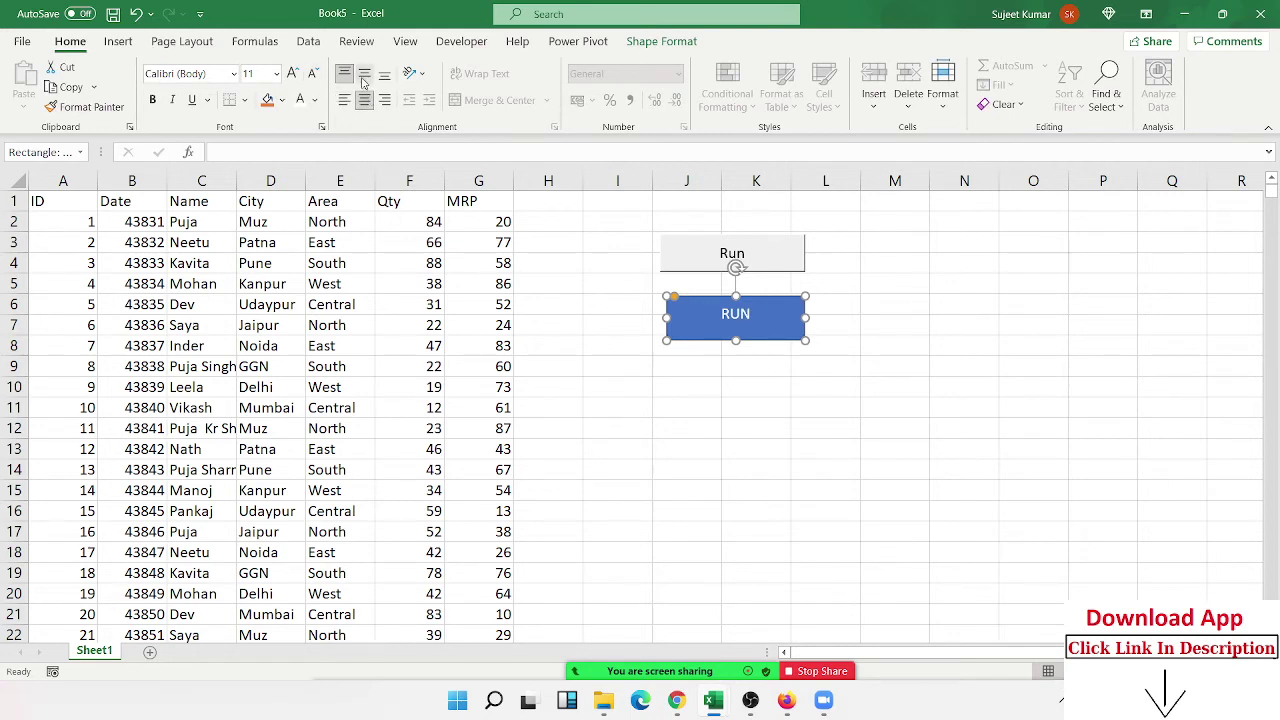
left_click(364, 73)
left_click(766, 364)
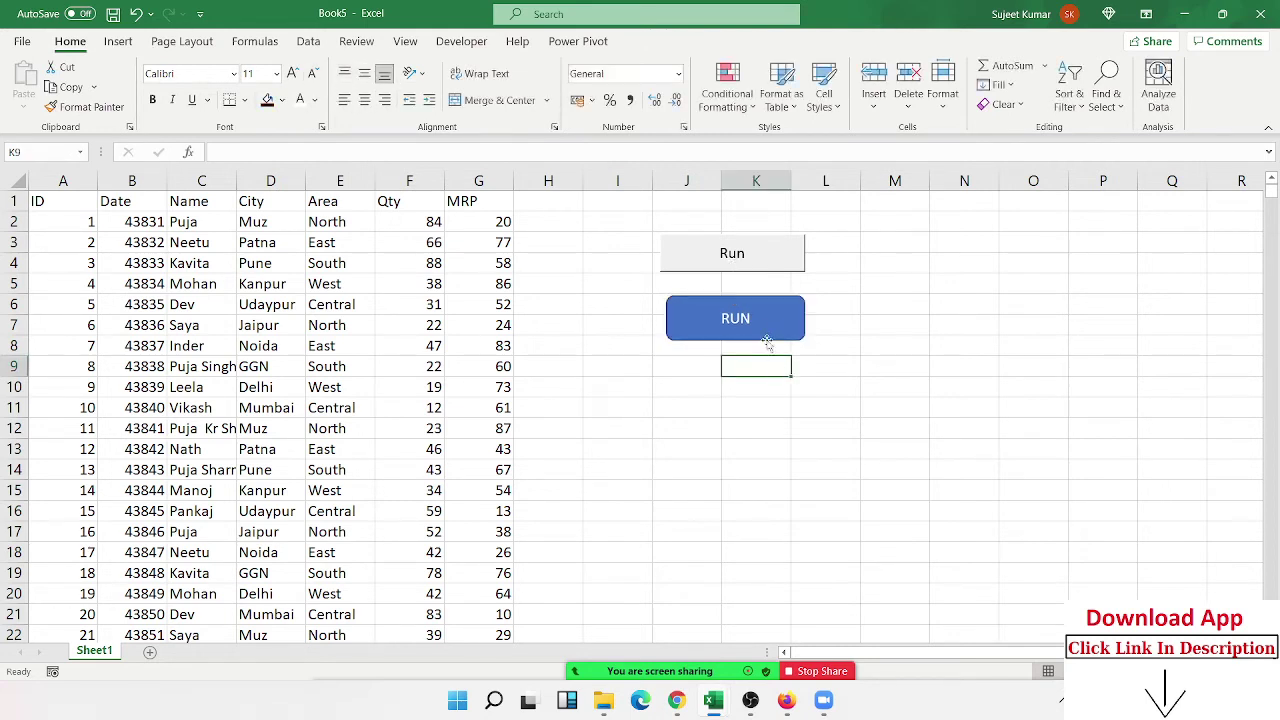
Step: Look at the Macros list and close it without running anything
left_click(461, 41)
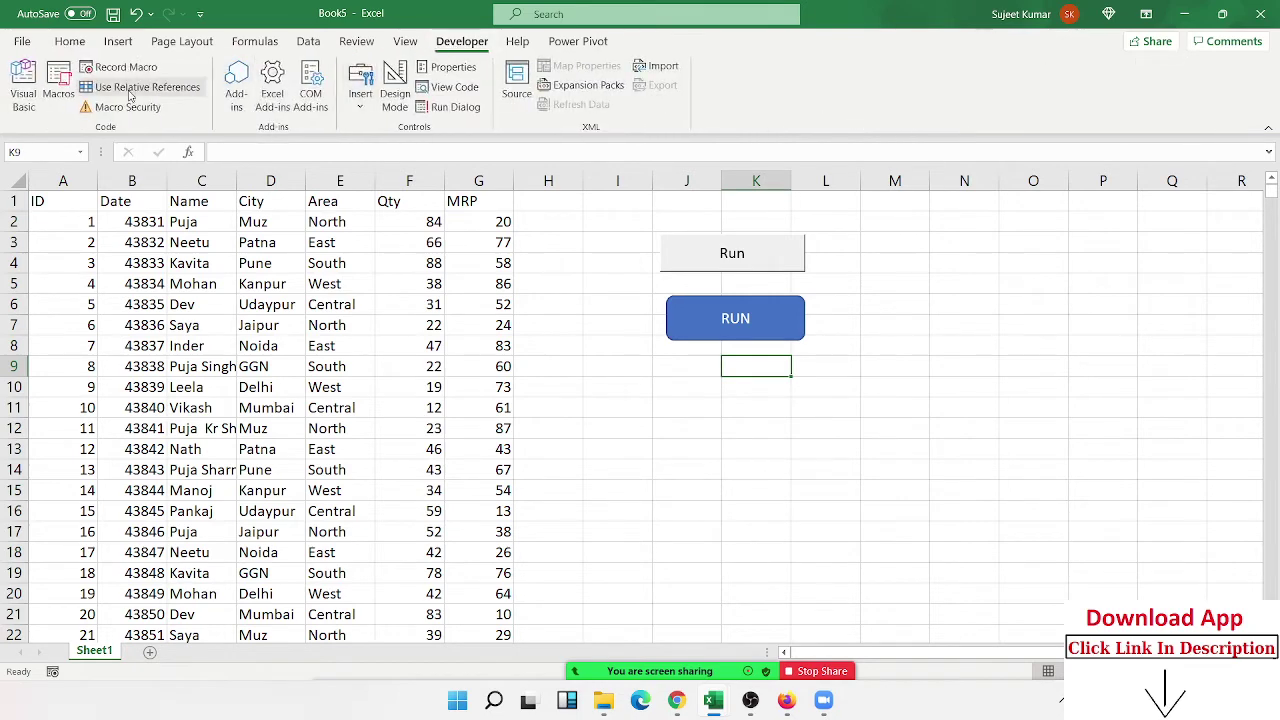
left_click(57, 97)
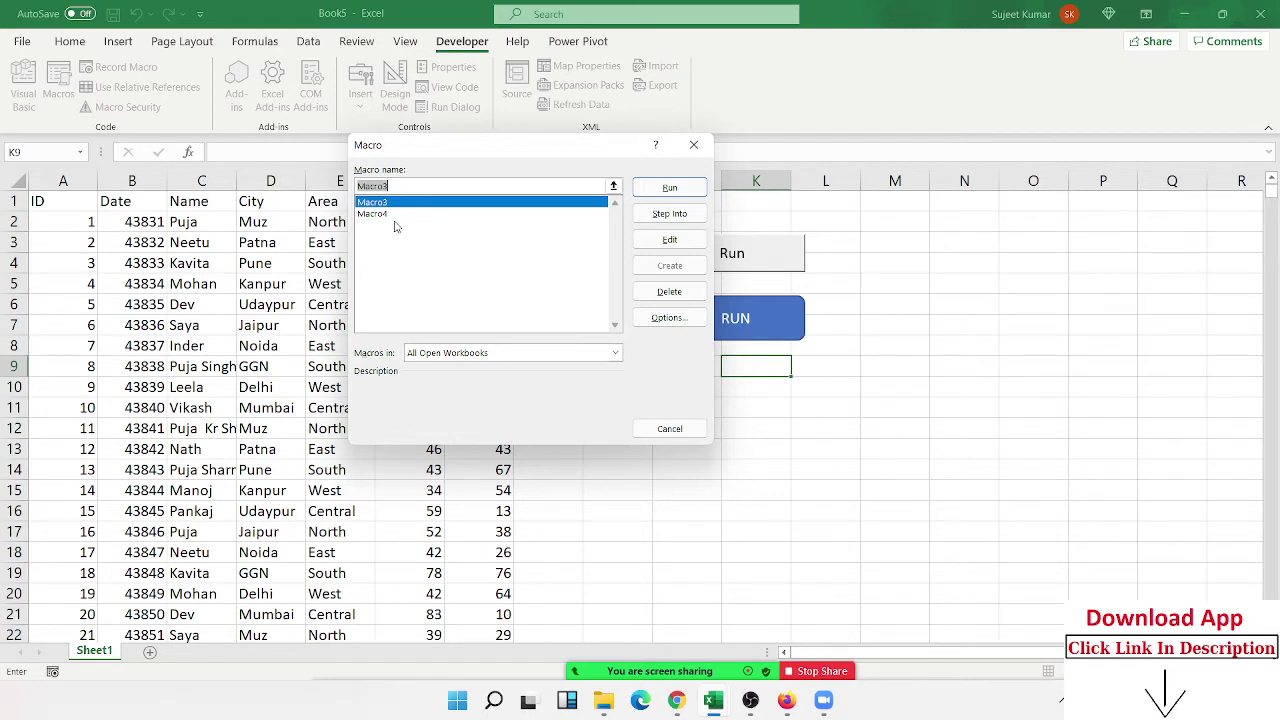
key("Escape")
Step: Create a new blank workbook, Book8, then switch back to Book5
left_click(497, 449)
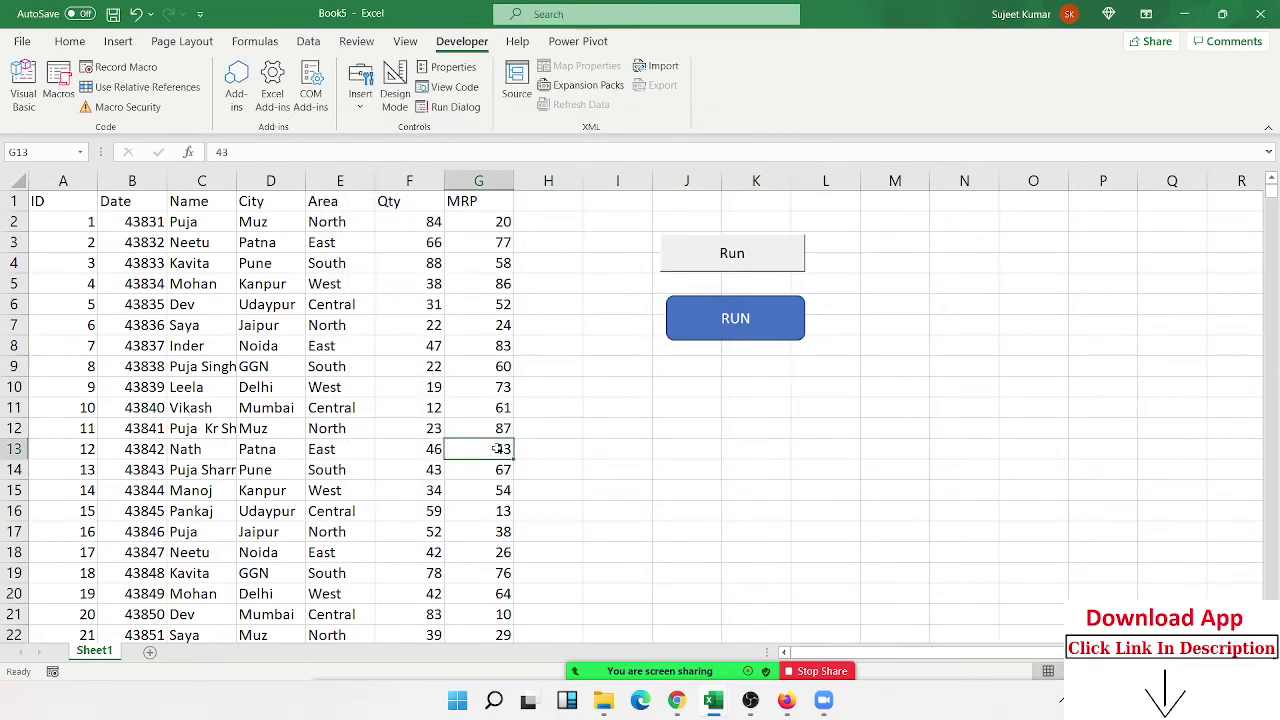
key("ctrl+n")
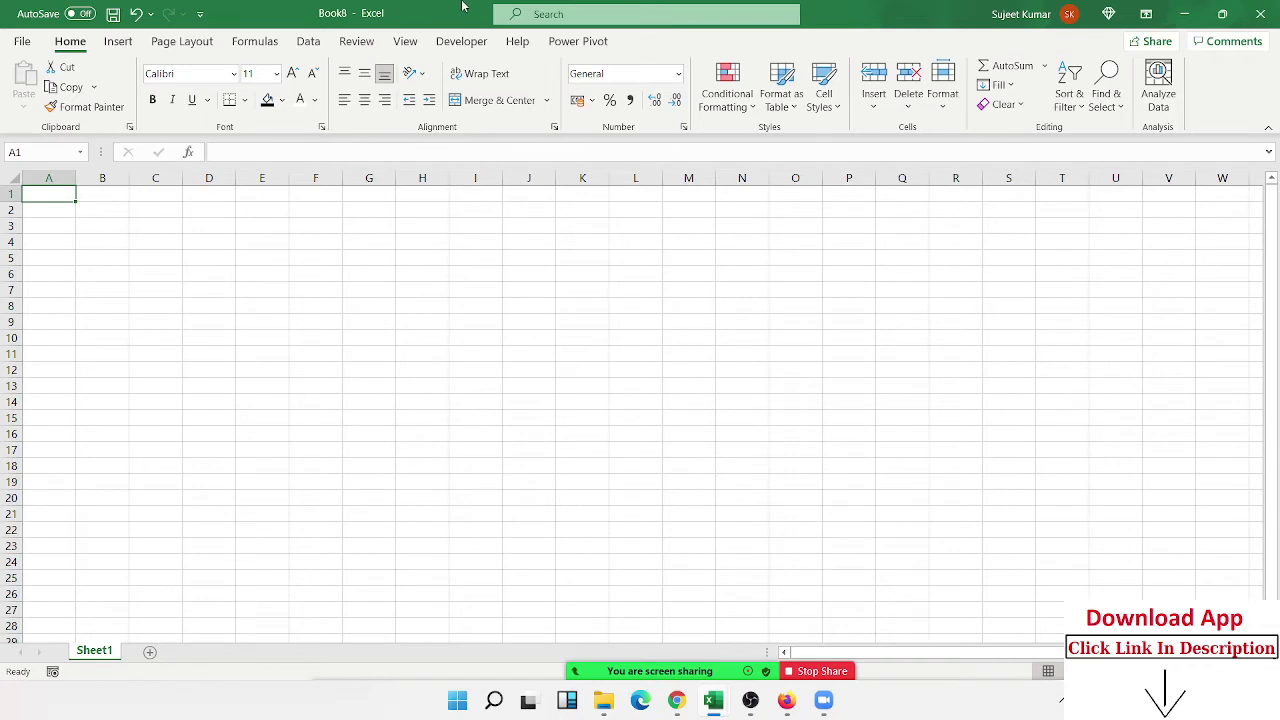
mouse_move(713, 700)
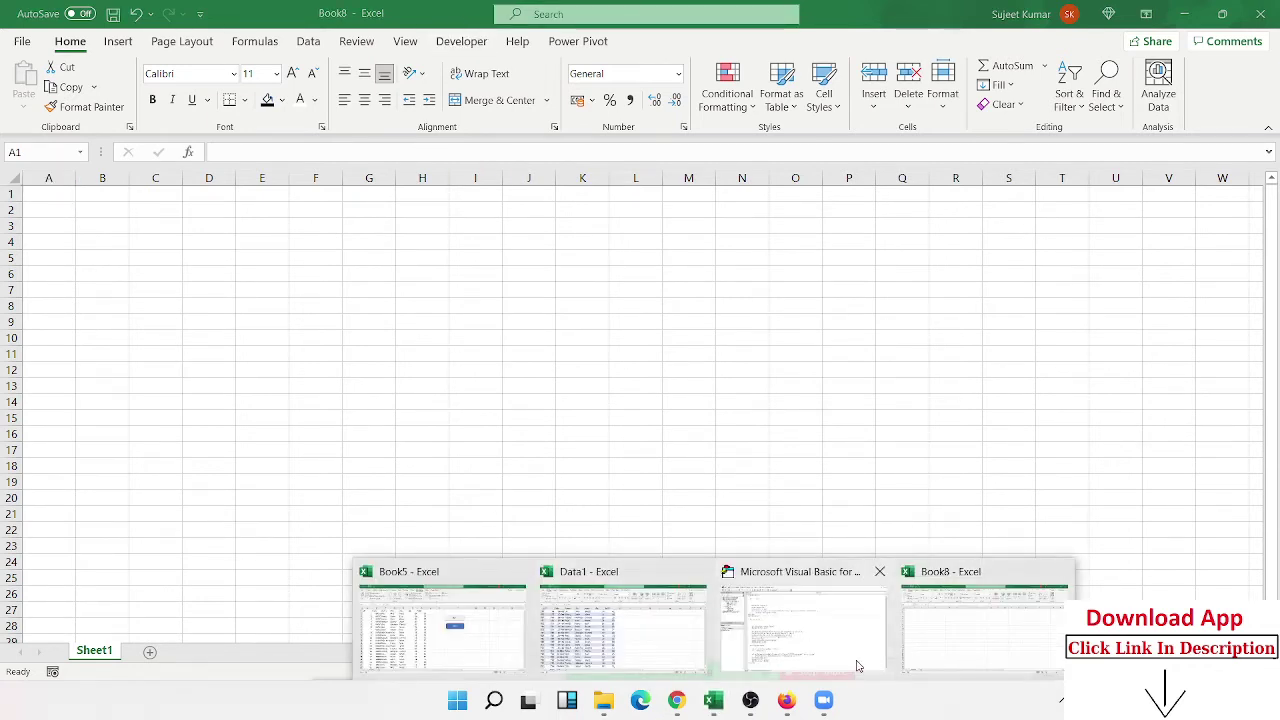
left_click(476, 663)
left_click(781, 411)
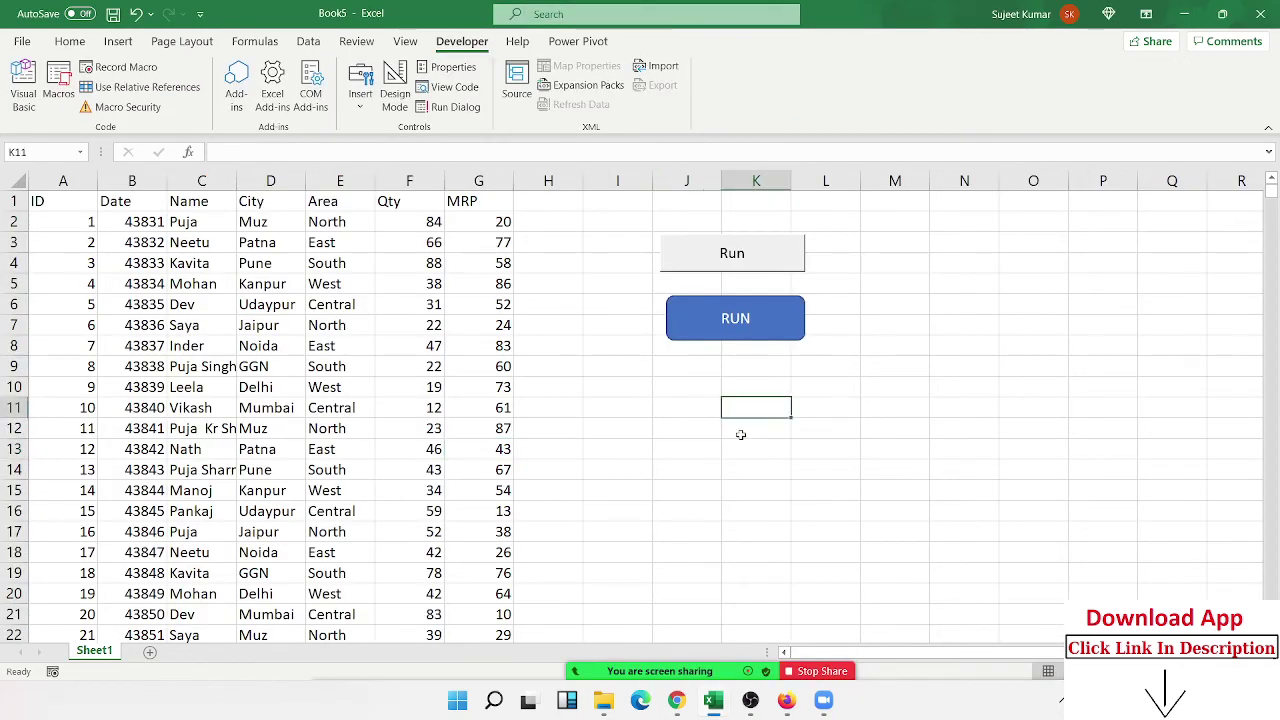
Step: Add Sheet4 to Book5 and enter 'Public Macros' in cell H7
left_click(155, 654)
left_click(443, 288)
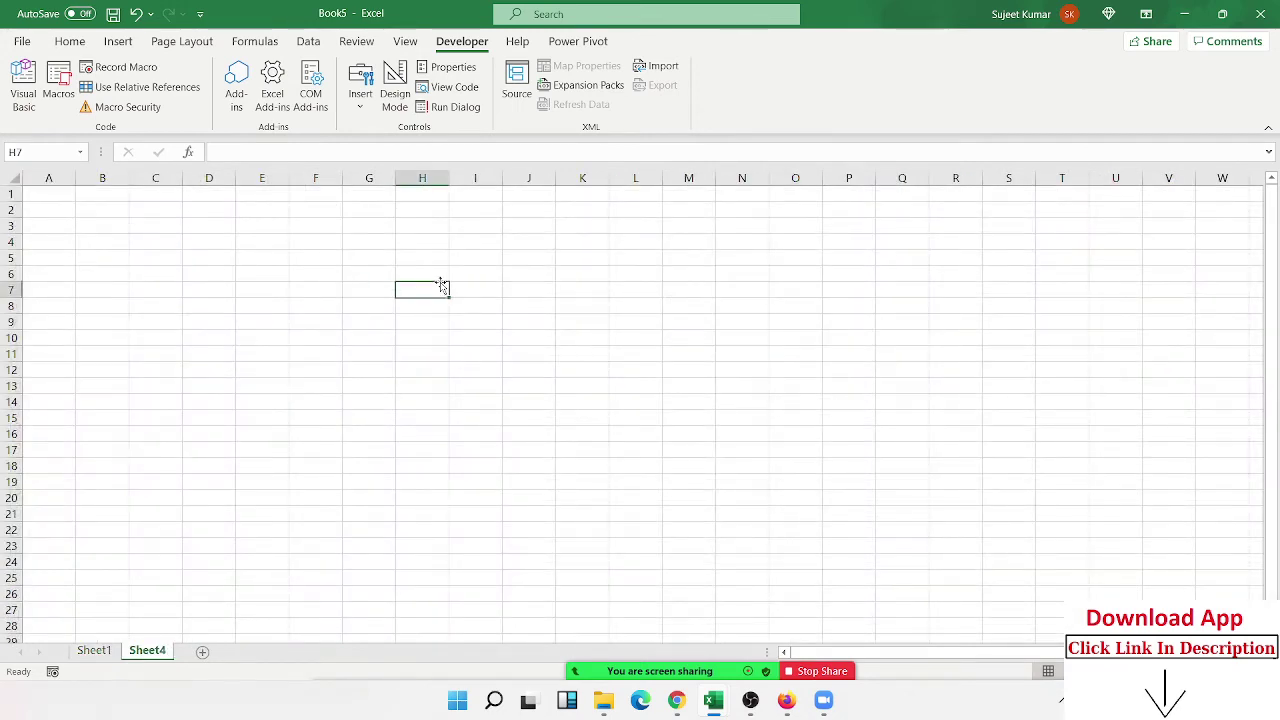
type("M")
key("BackSpace")
type("Ma")
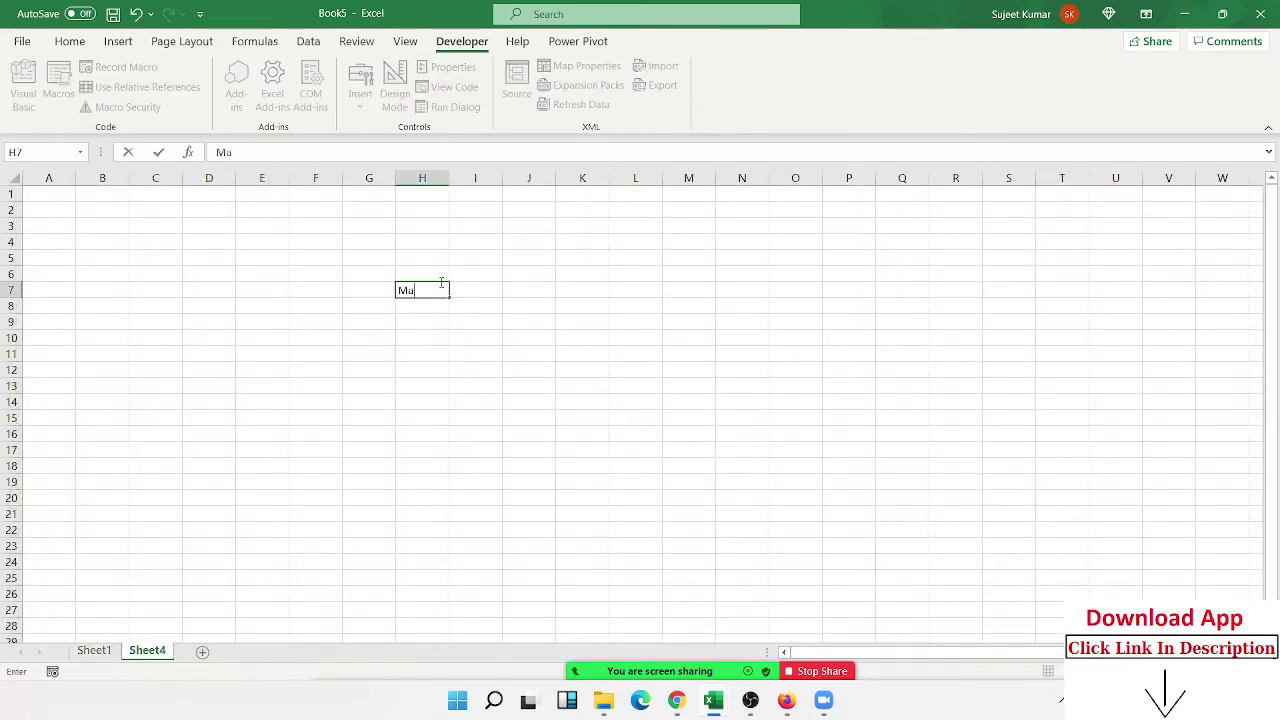
type("cr")
key("BackSpace")
key("BackSpace")
key("BackSpace")
key("BackSpace")
type("Publ")
key("BackSpace")
type("ic")
type(" <M")
key("BackSpace")
key("BackSpace")
type("Macr")
type("o")
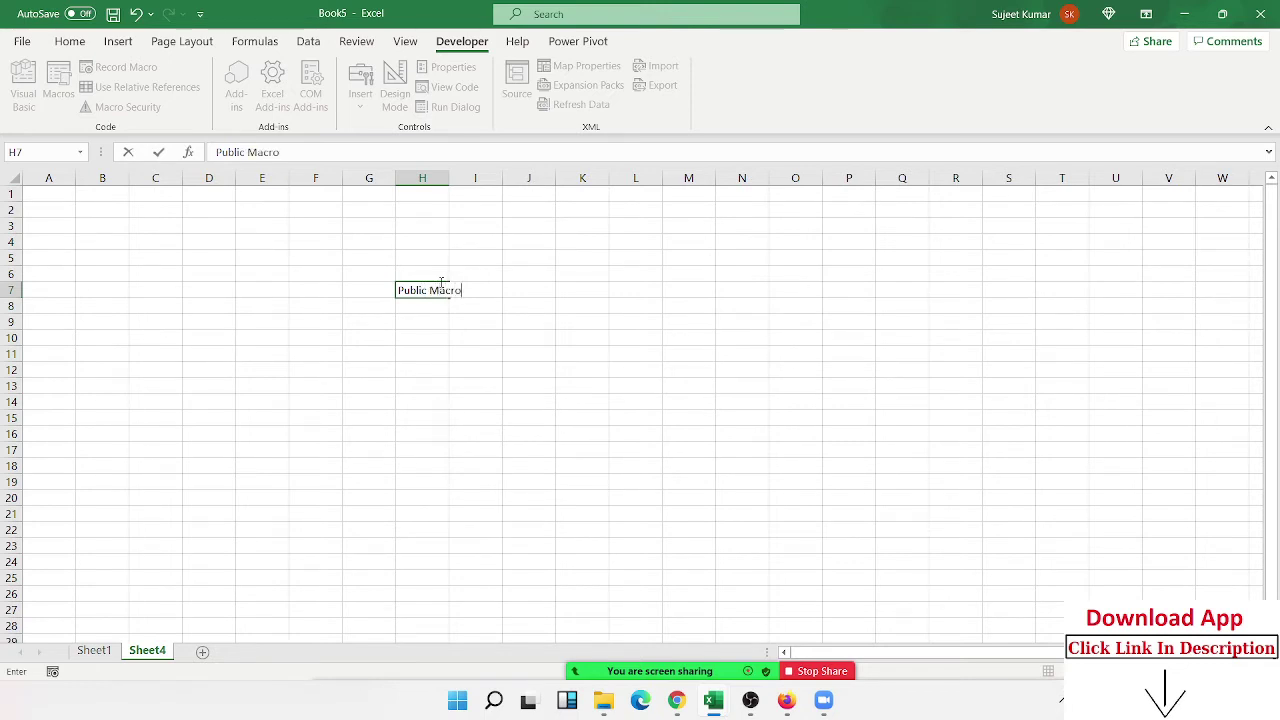
type("s")
key("Return")
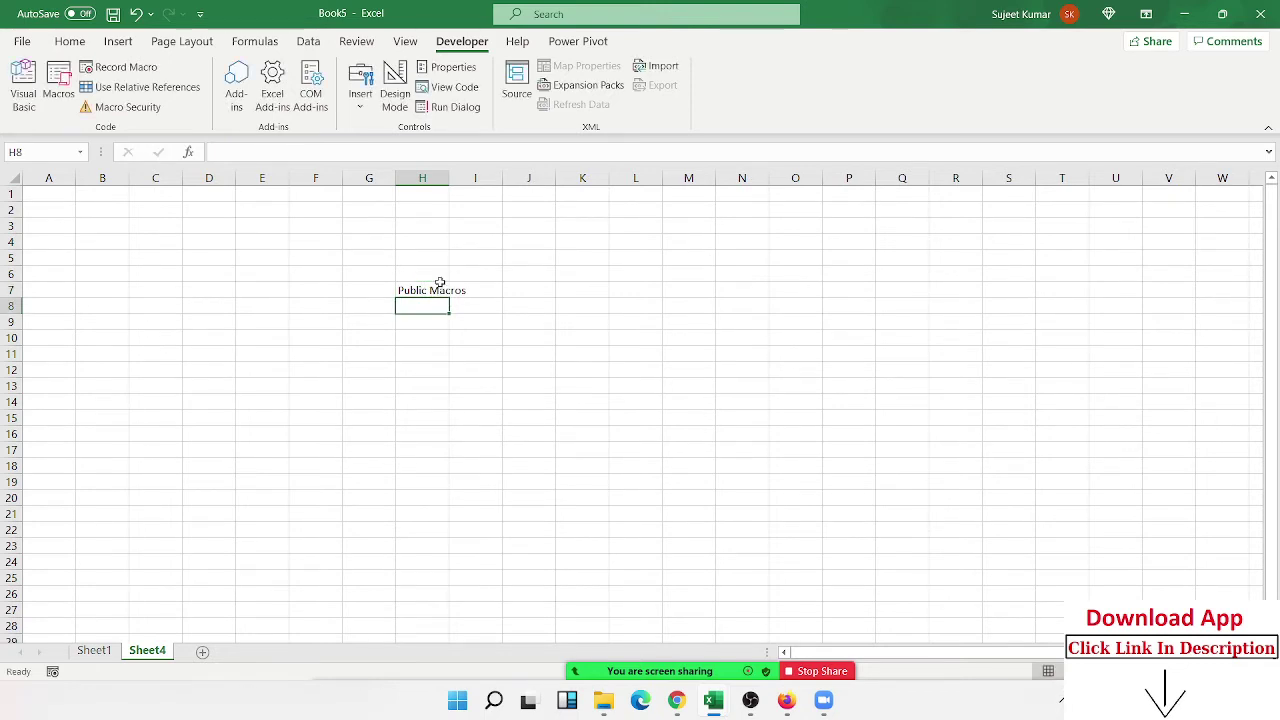
key("Return")
Step: In Book5, check that Macro4 is in the macro list, then return to Sheet1
mouse_move(735, 700)
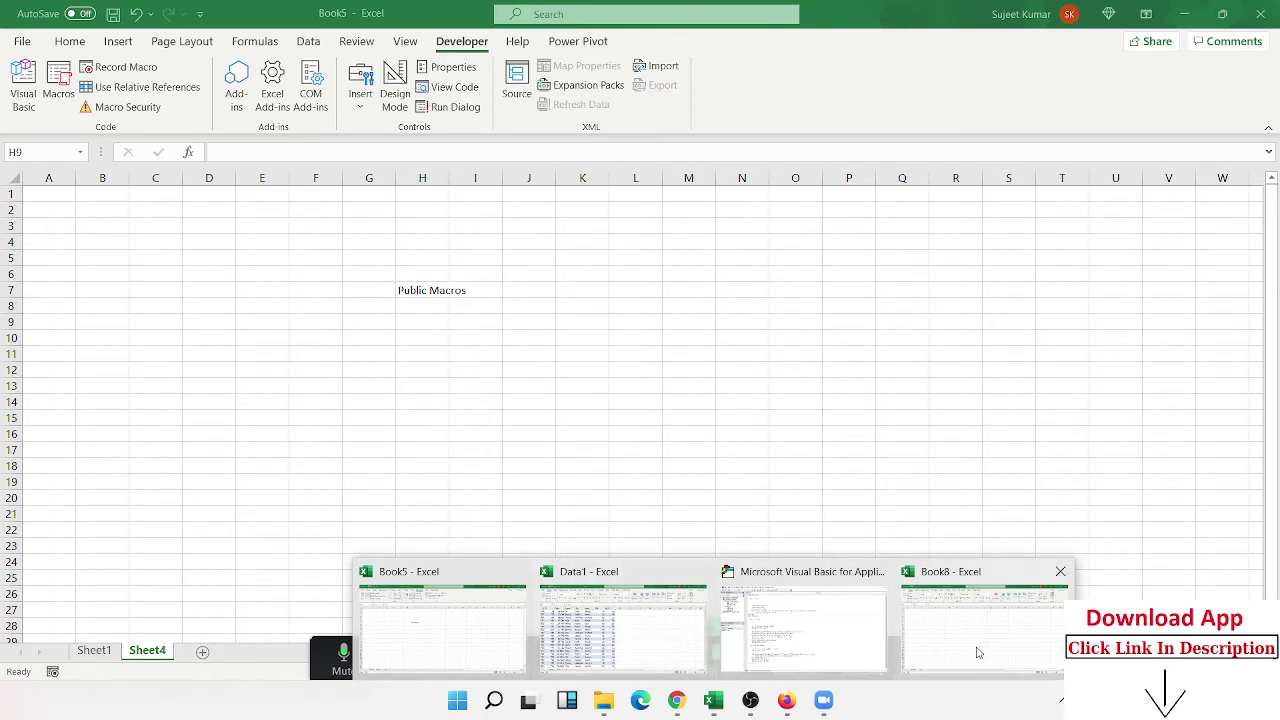
left_click(413, 358)
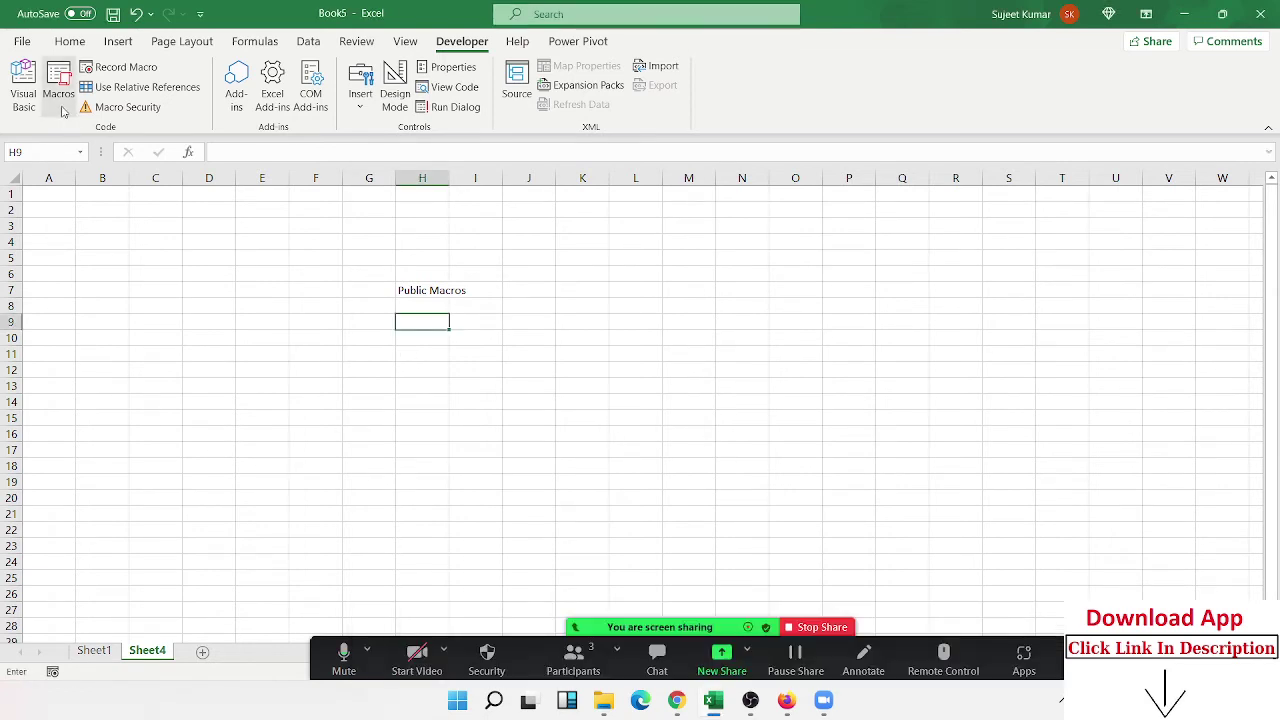
left_click(62, 111)
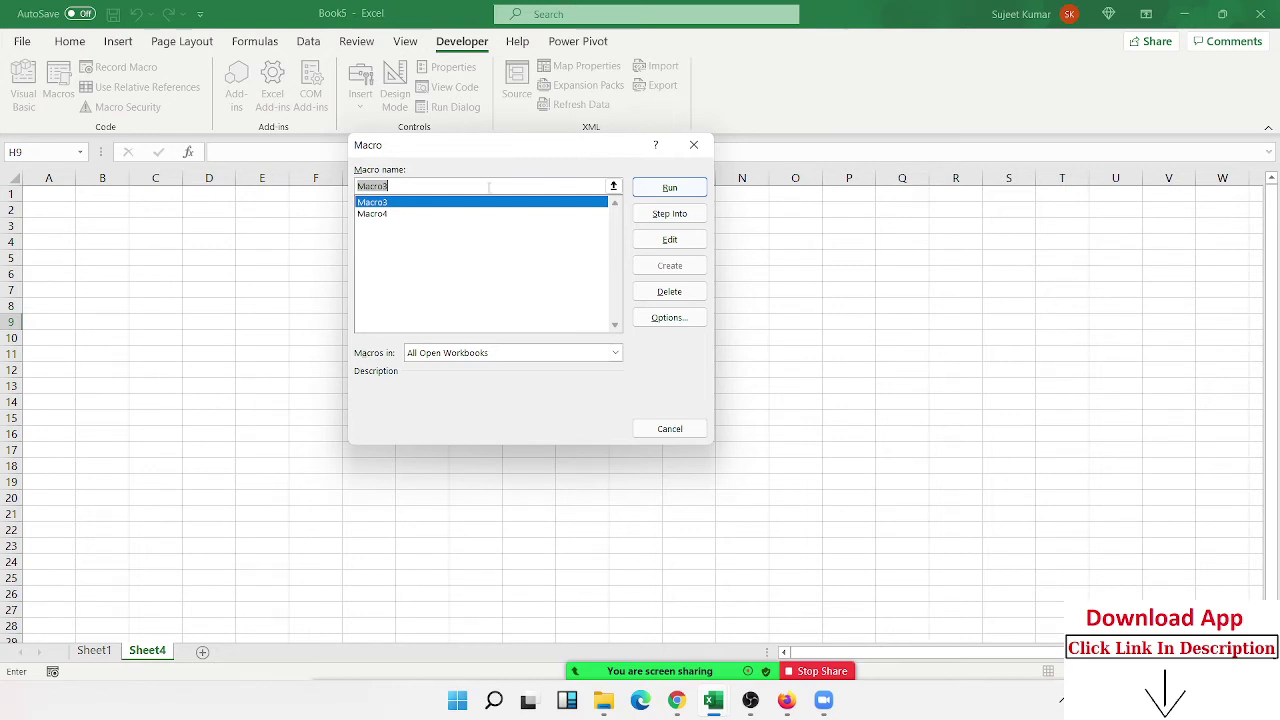
left_click(386, 216)
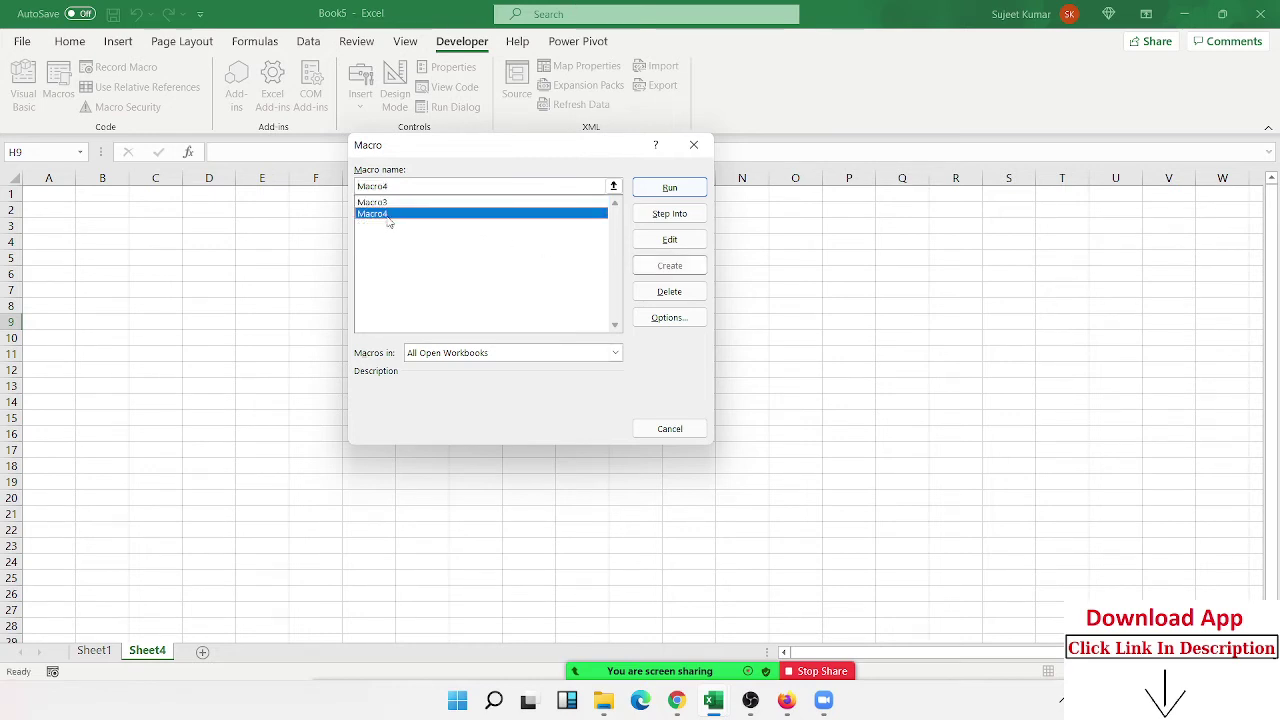
left_click(693, 144)
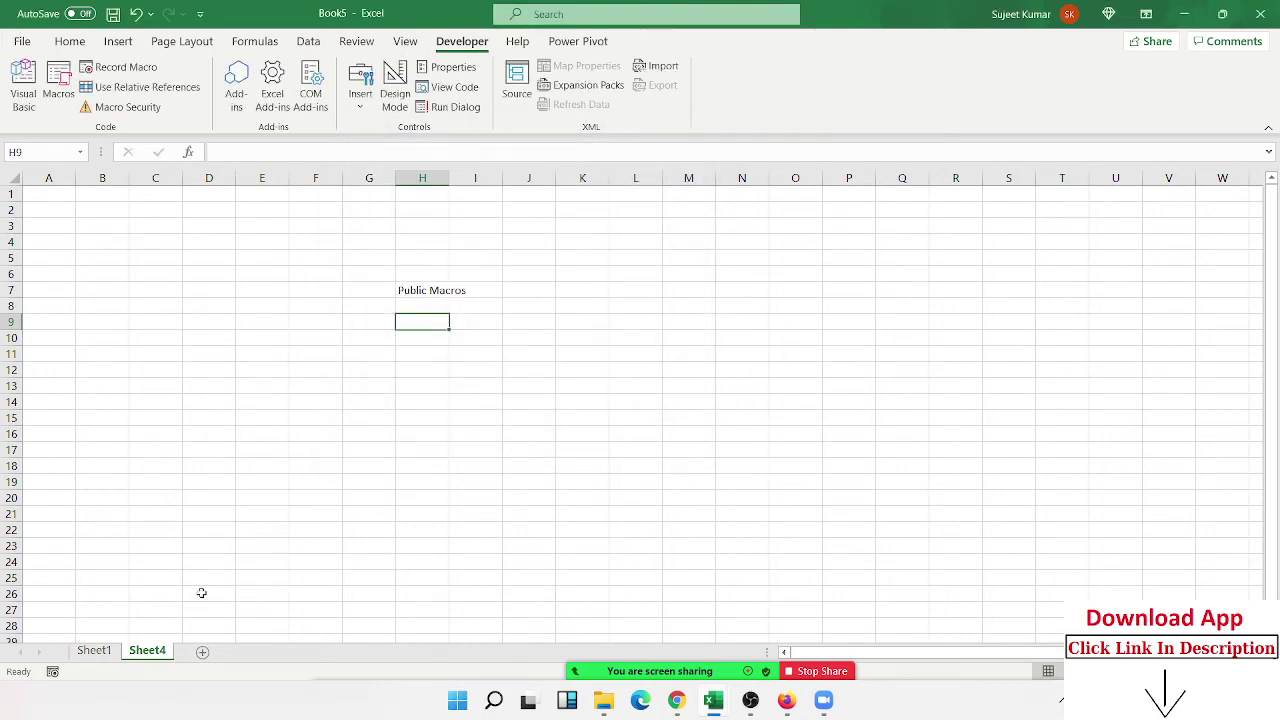
left_click(95, 650)
Step: Switch to Book8 and confirm the same macros appear in its macro list
mouse_move(722, 708)
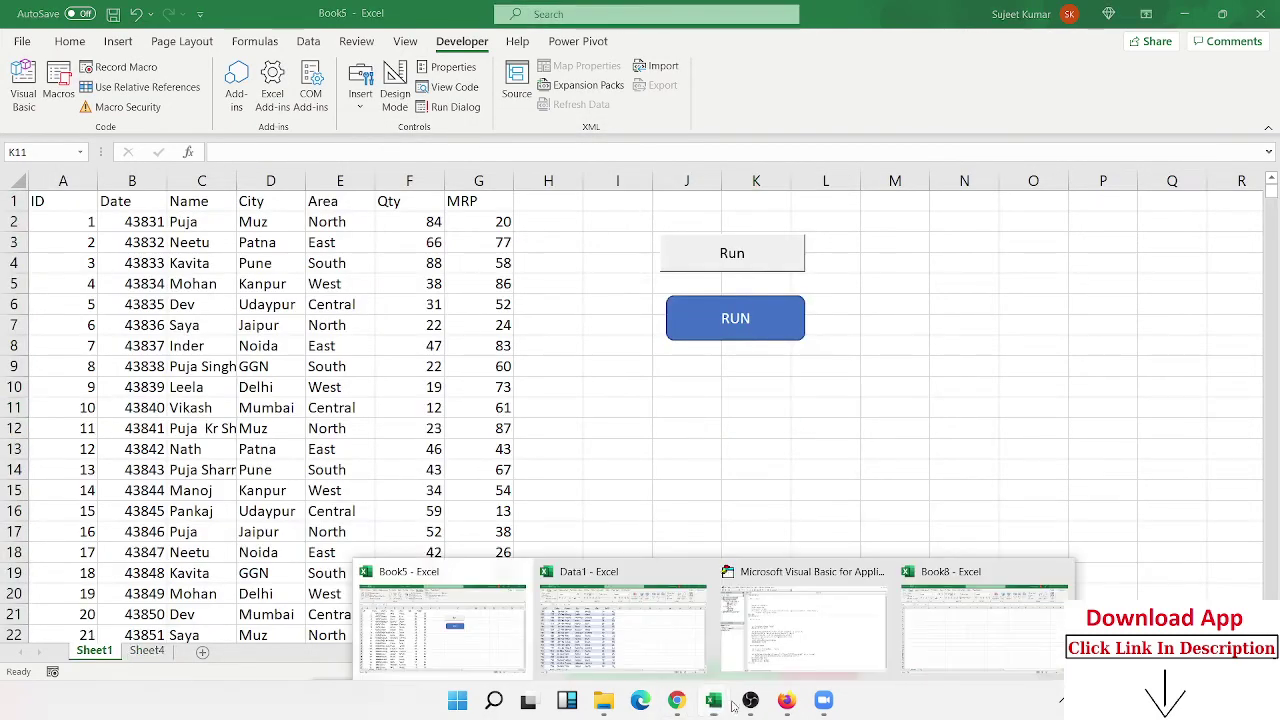
left_click(993, 660)
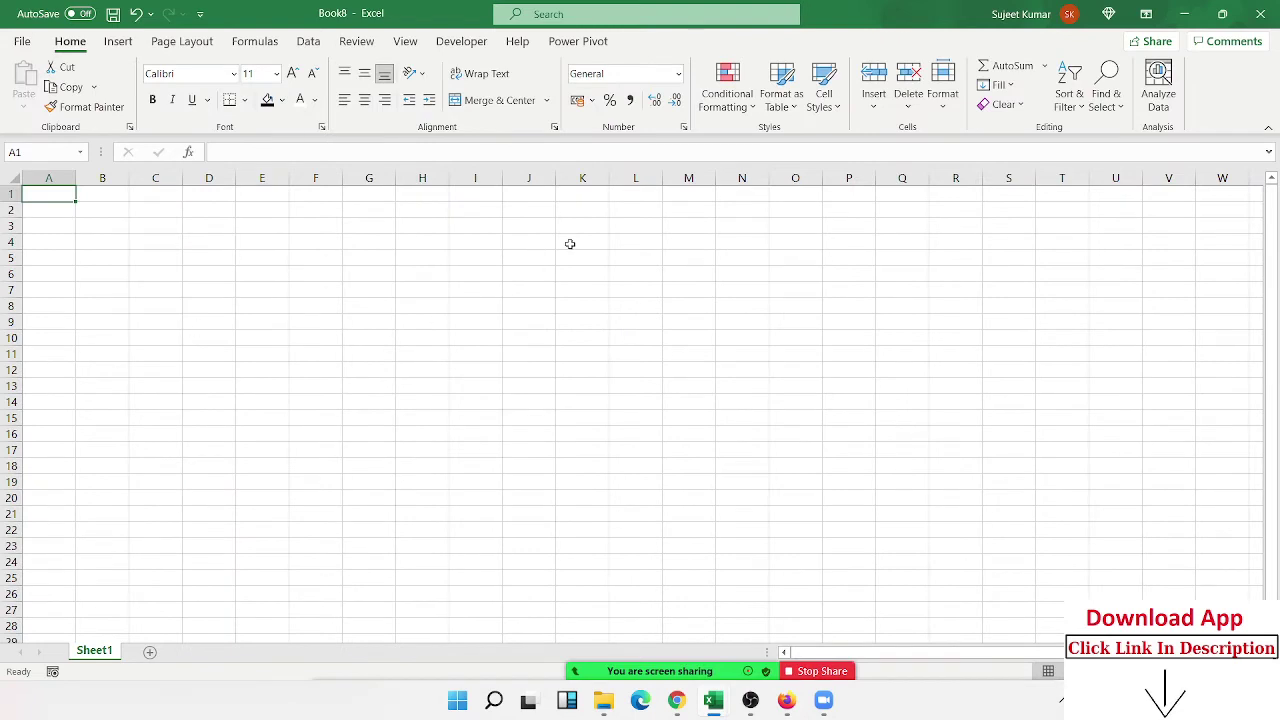
left_click(461, 41)
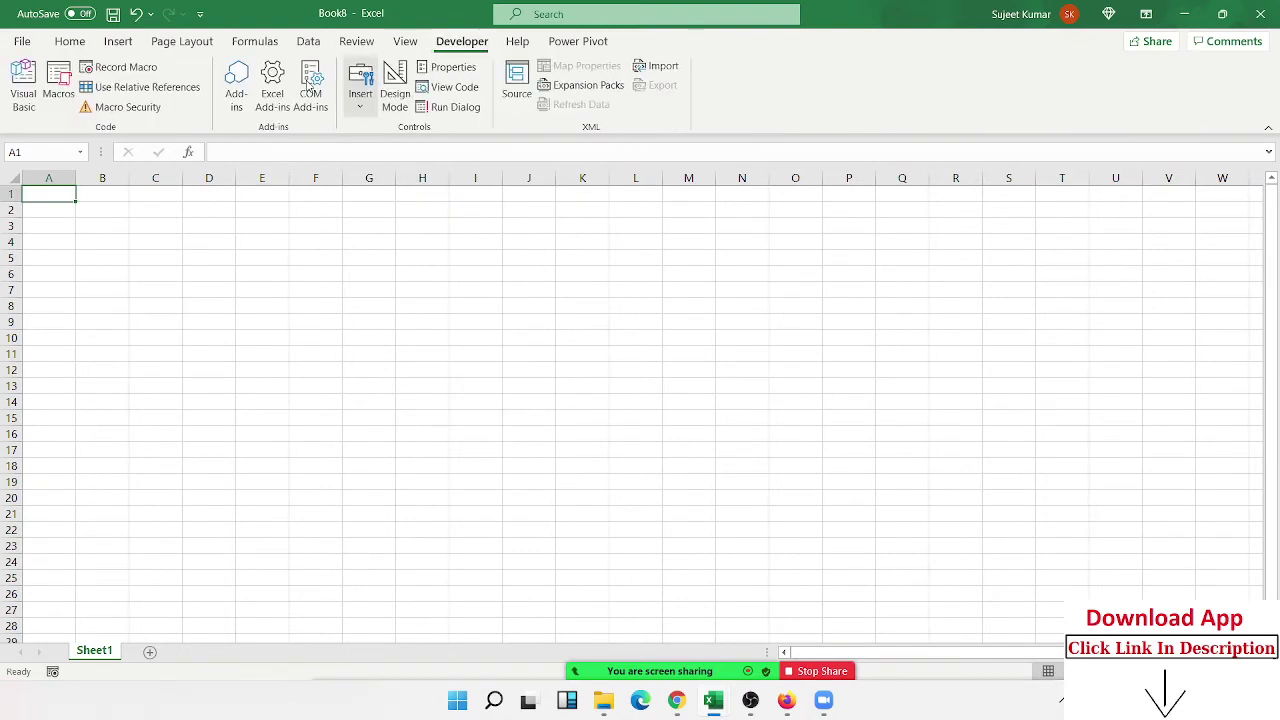
left_click(58, 90)
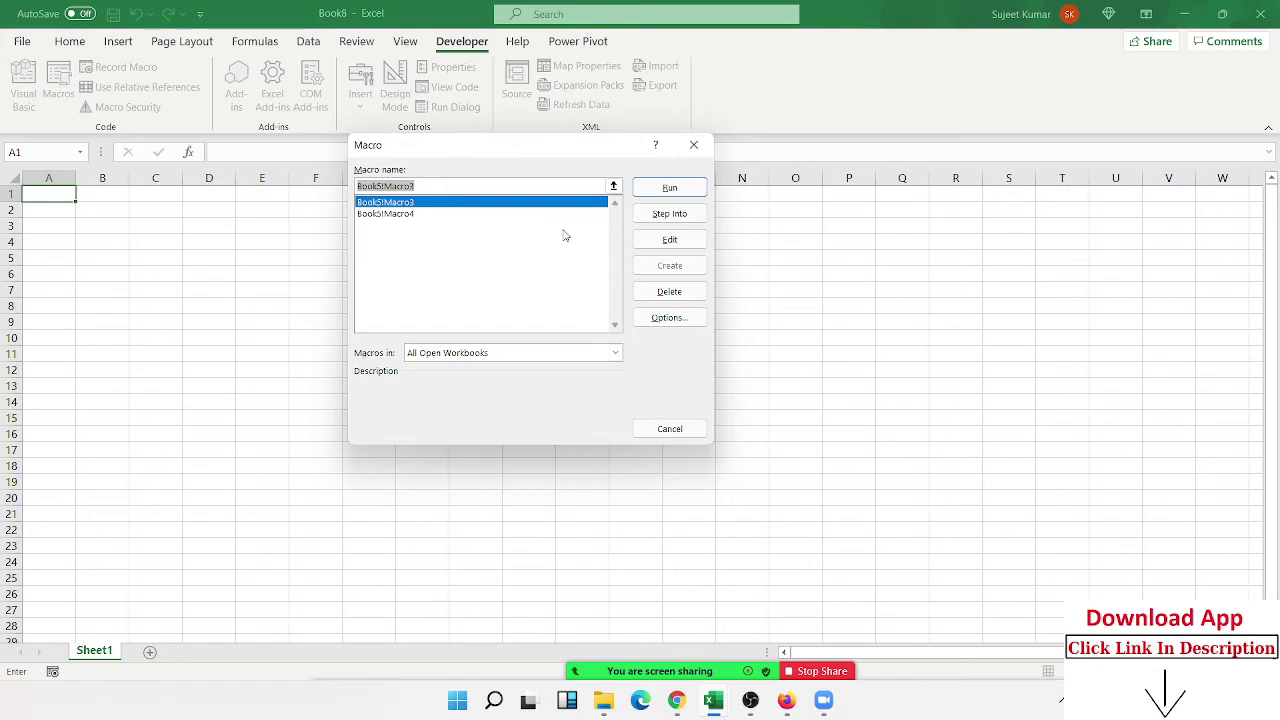
left_click(695, 147)
Step: Switch between the Book8 and Book5 windows, ending on the blank Book8
mouse_move(711, 699)
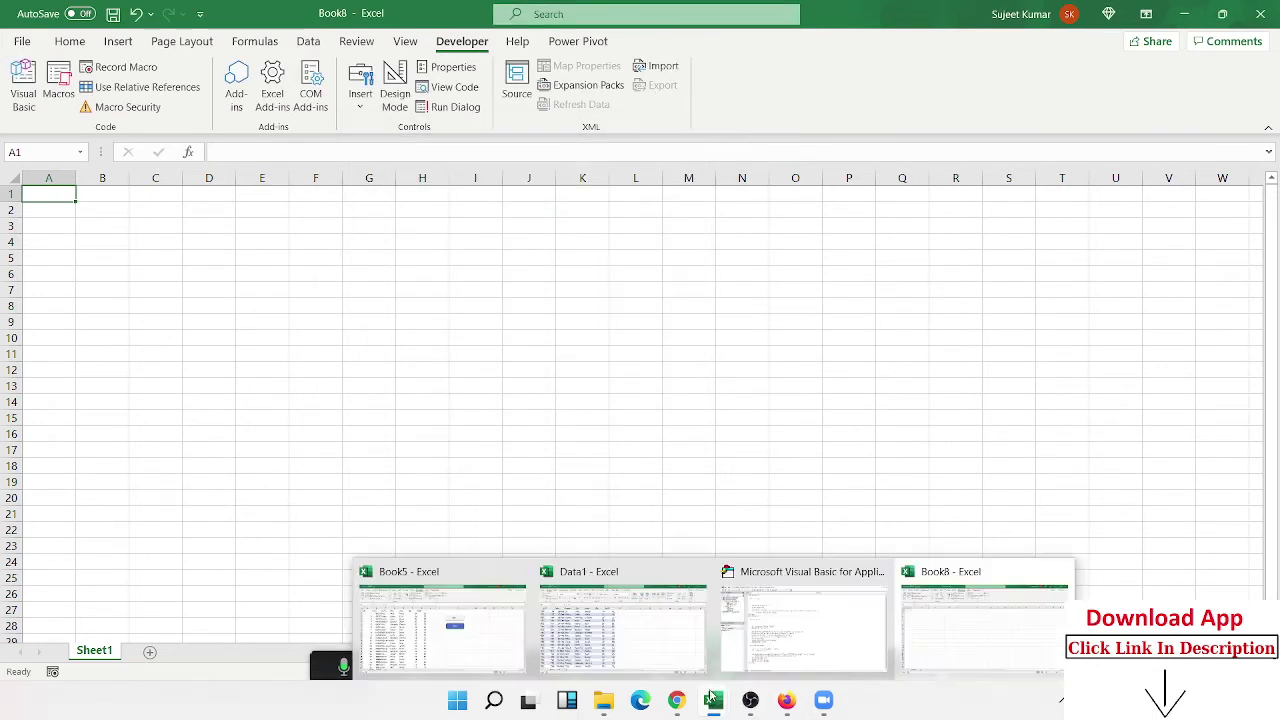
left_click(928, 642)
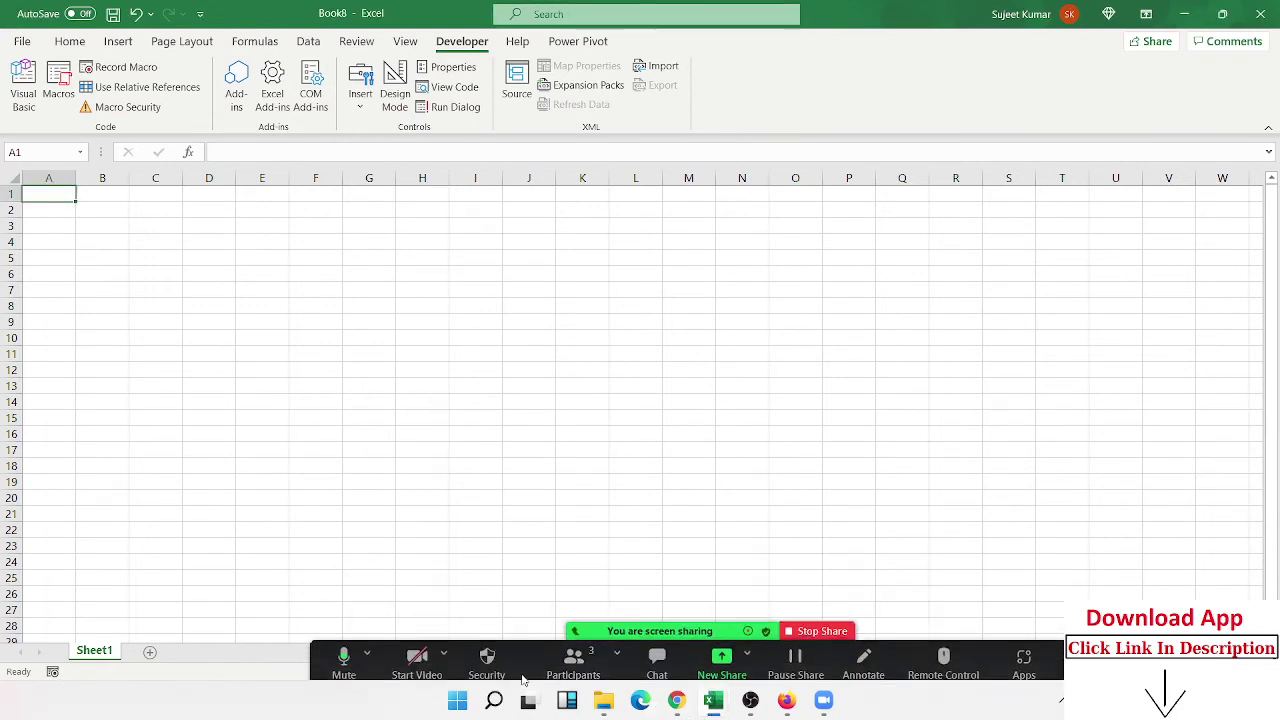
mouse_move(720, 705)
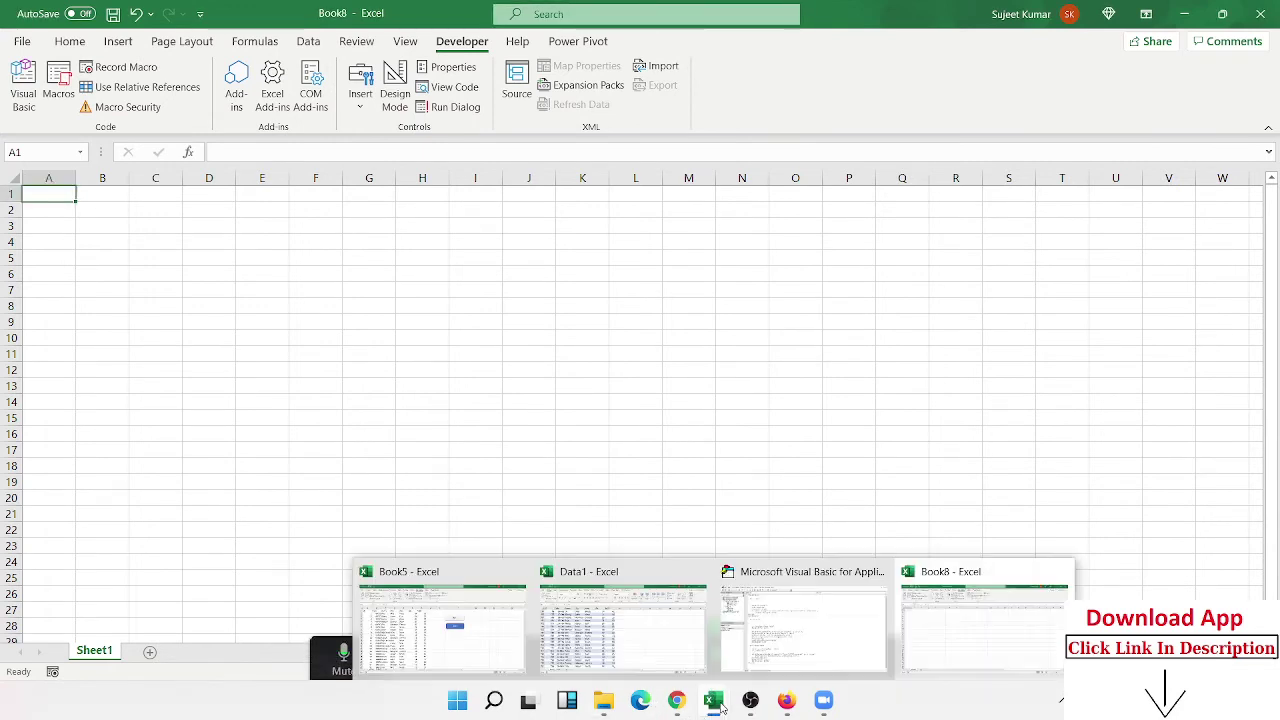
left_click(458, 622)
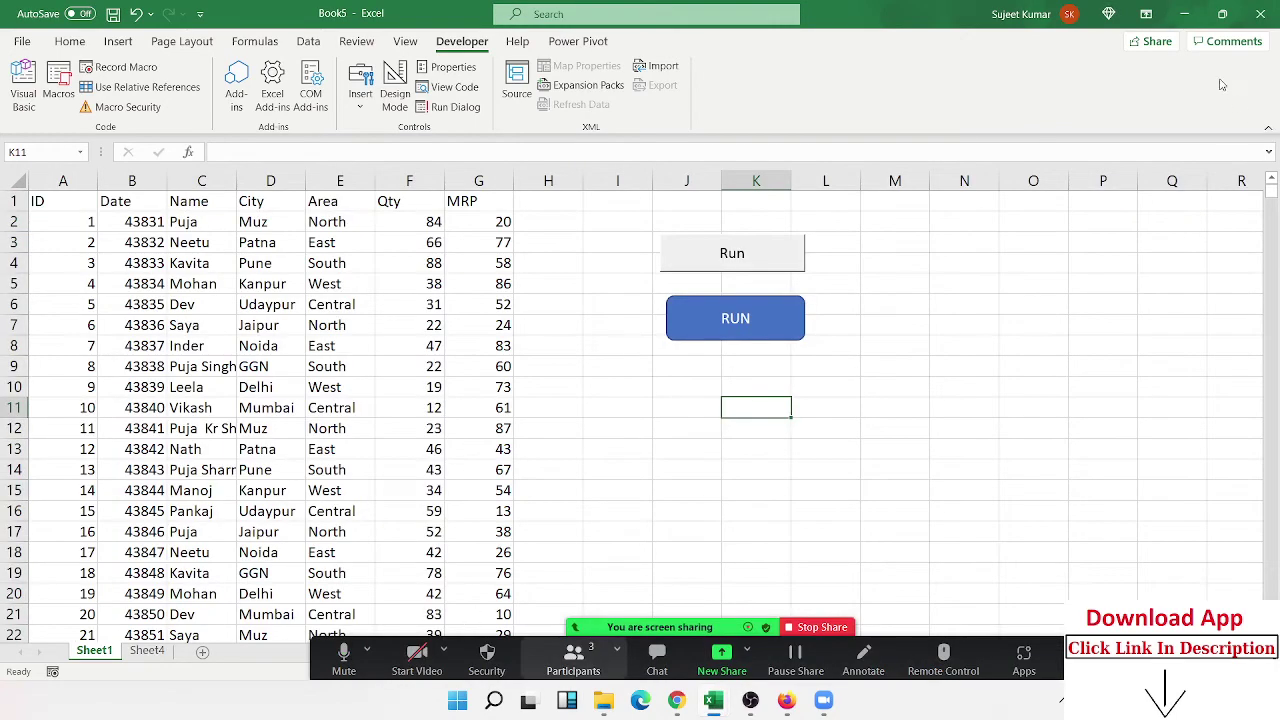
mouse_move(1240, 18)
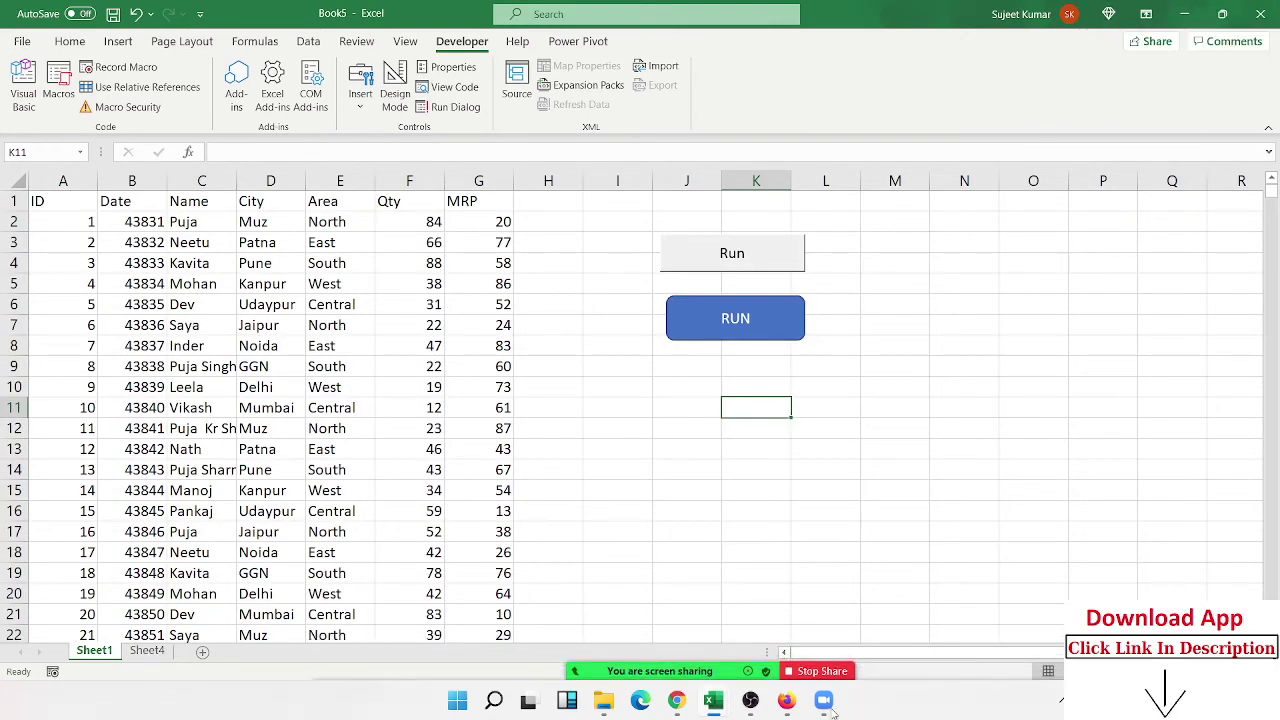
mouse_move(713, 705)
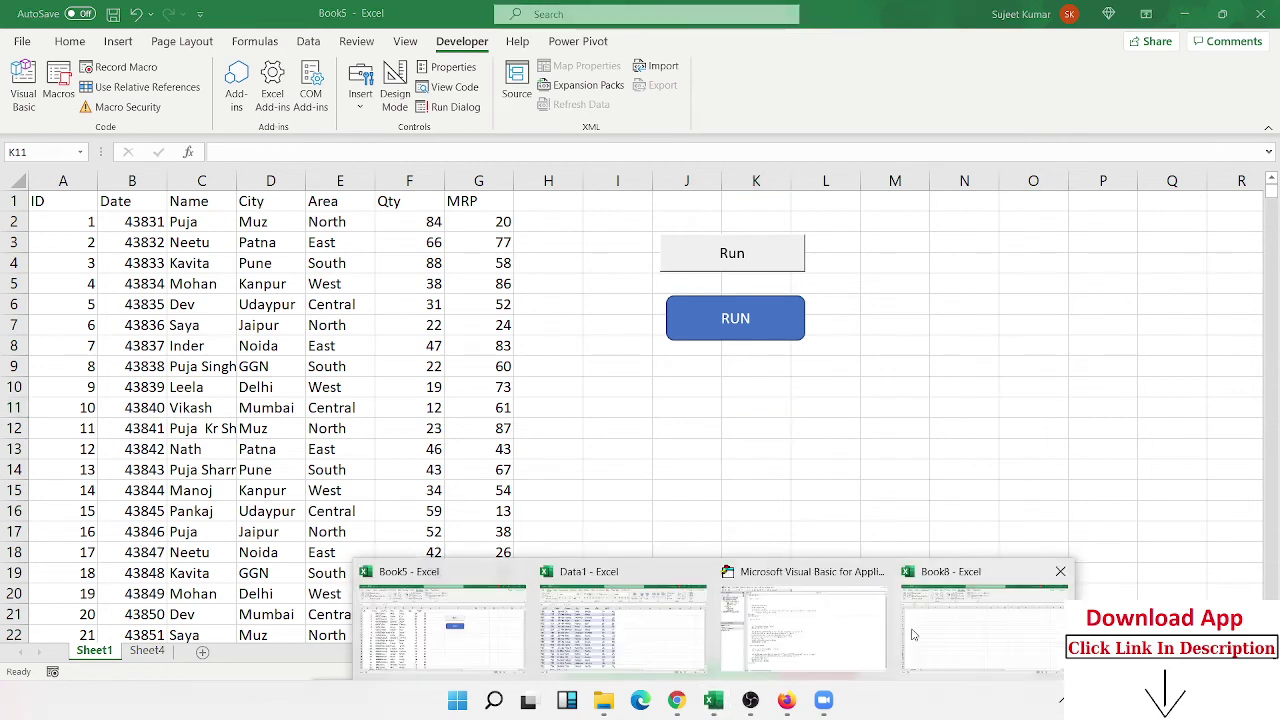
left_click(914, 635)
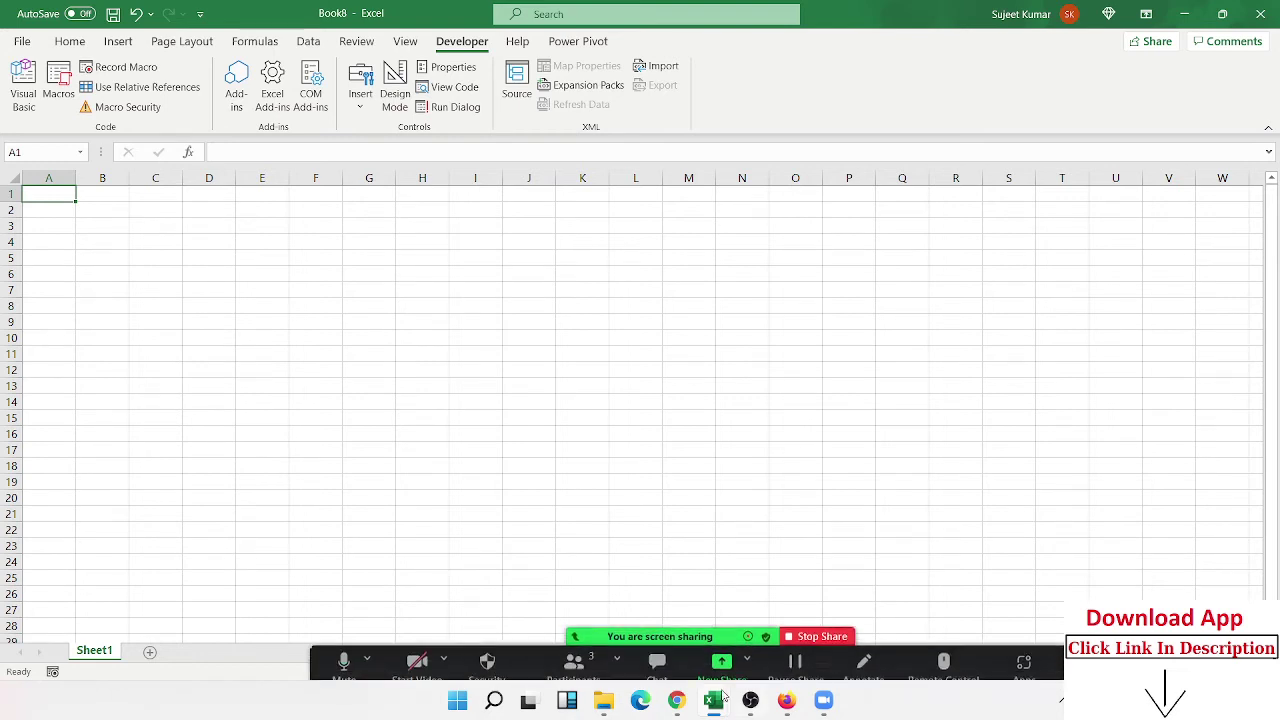
Step: Bring up the open Excel windows to return from Book8 to Book5
mouse_move(713, 700)
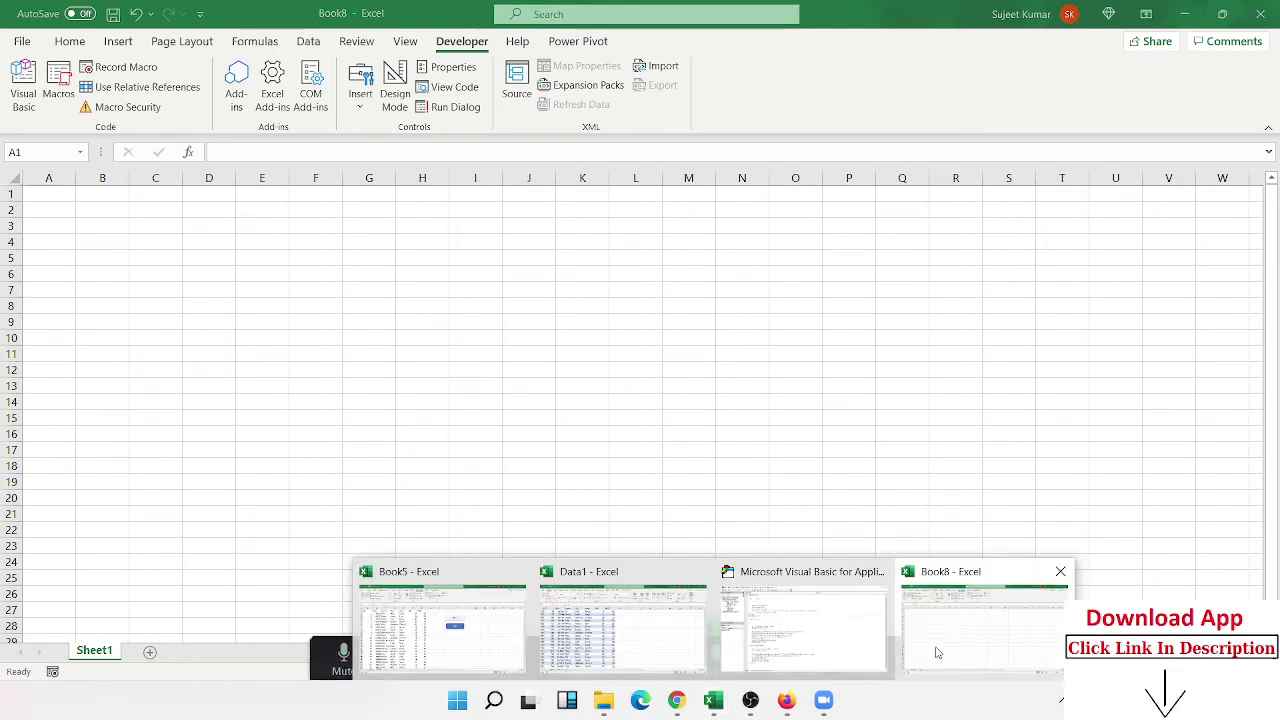
Step: On Book5's Sheet4, enter 'Personal Macros' in H9, then start Record Macro
left_click(440, 625)
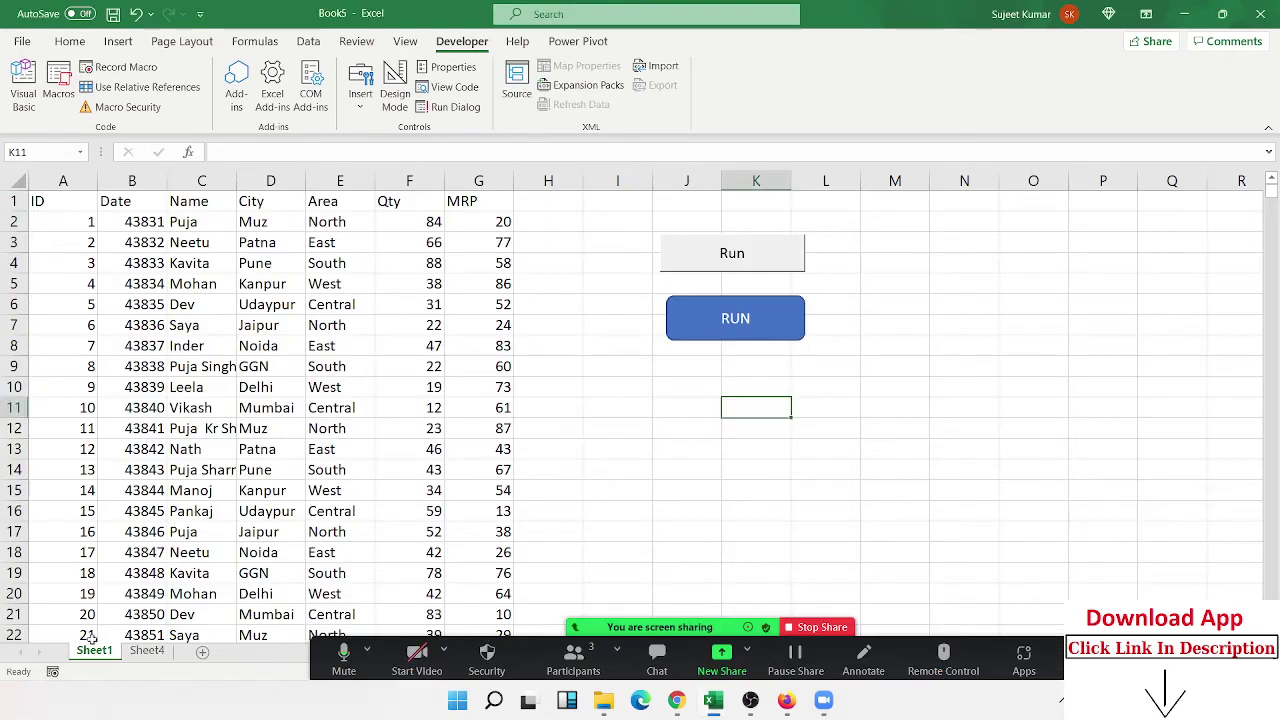
left_click(150, 652)
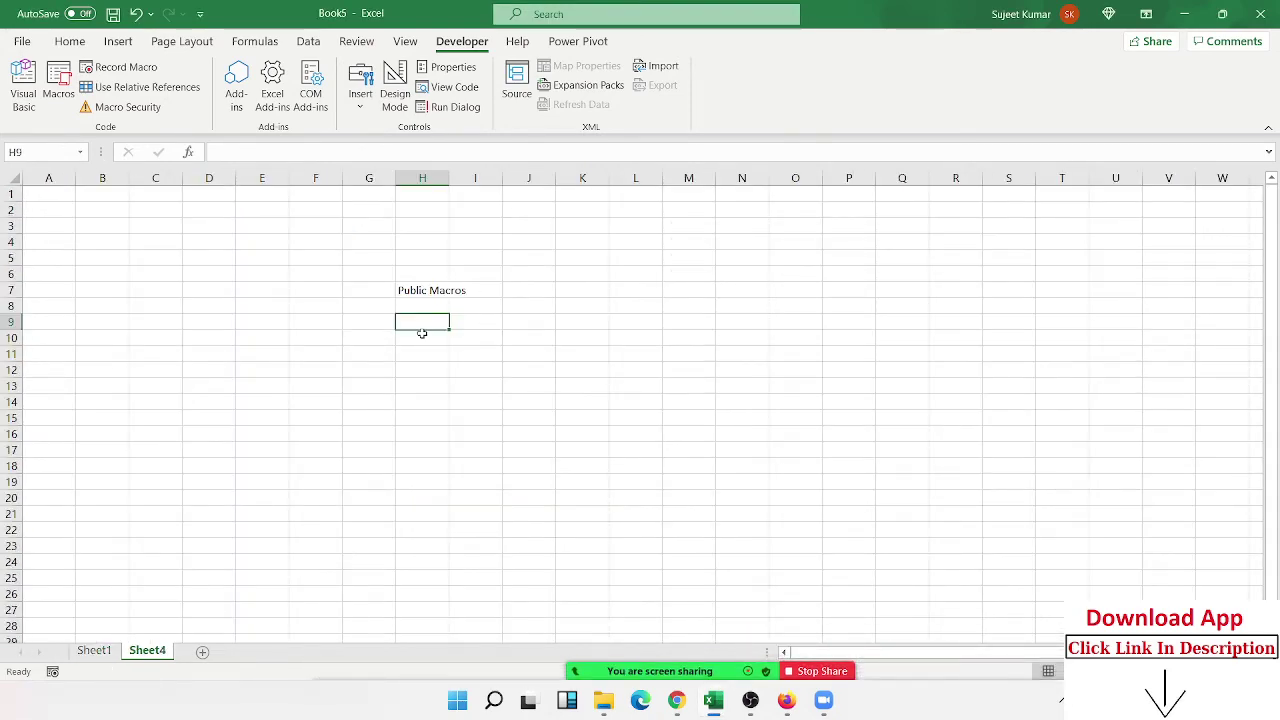
type("Pers")
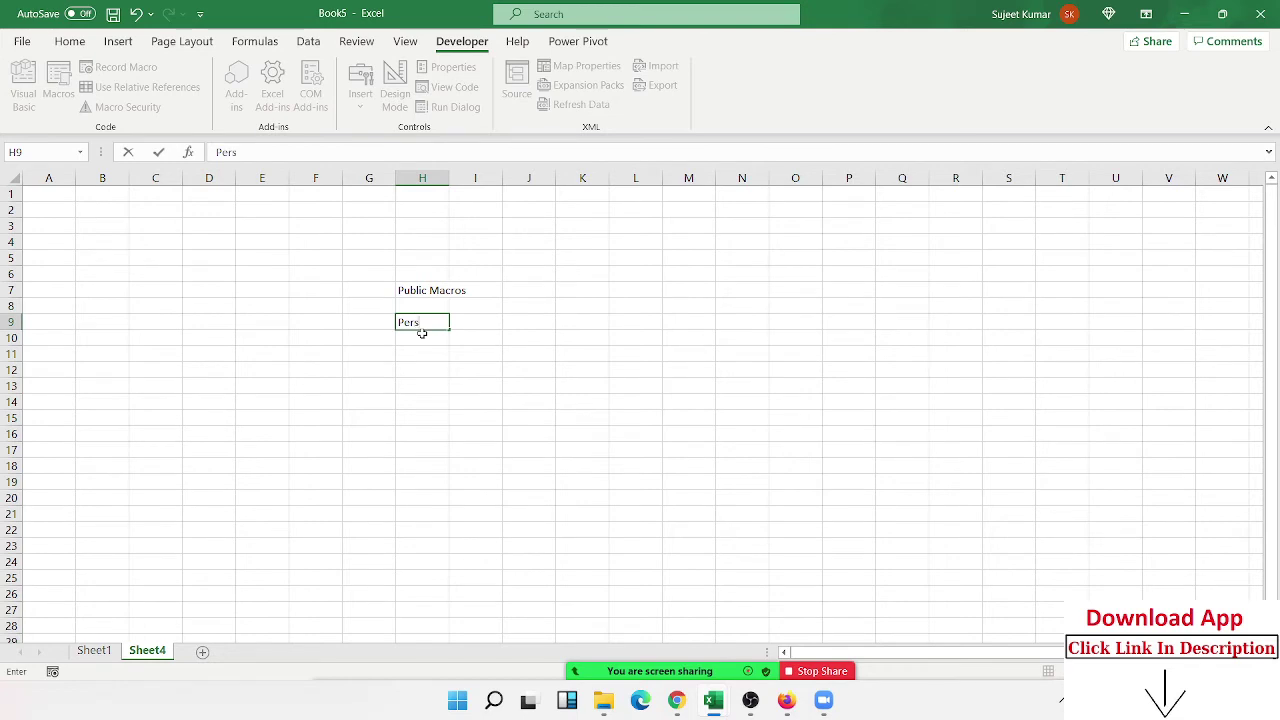
type("on")
type("o")
type("nal MA")
key("BackSpace")
type("ac")
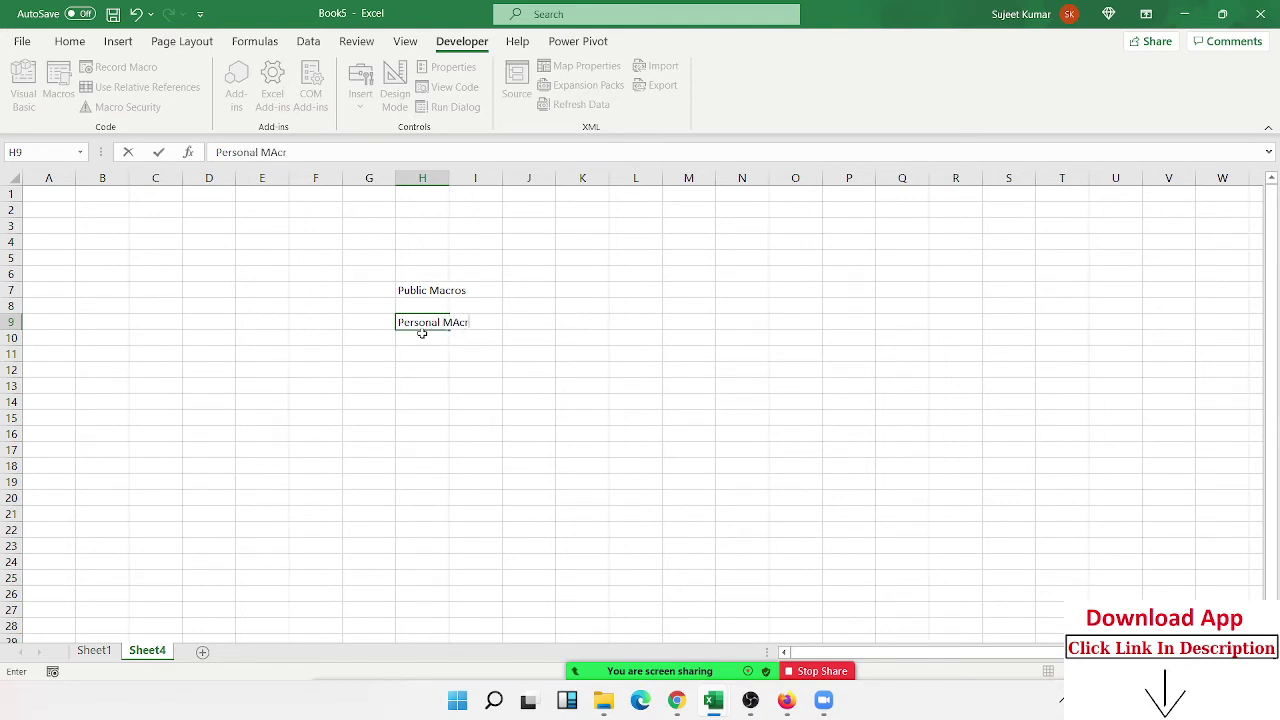
type("ros")
key("Return")
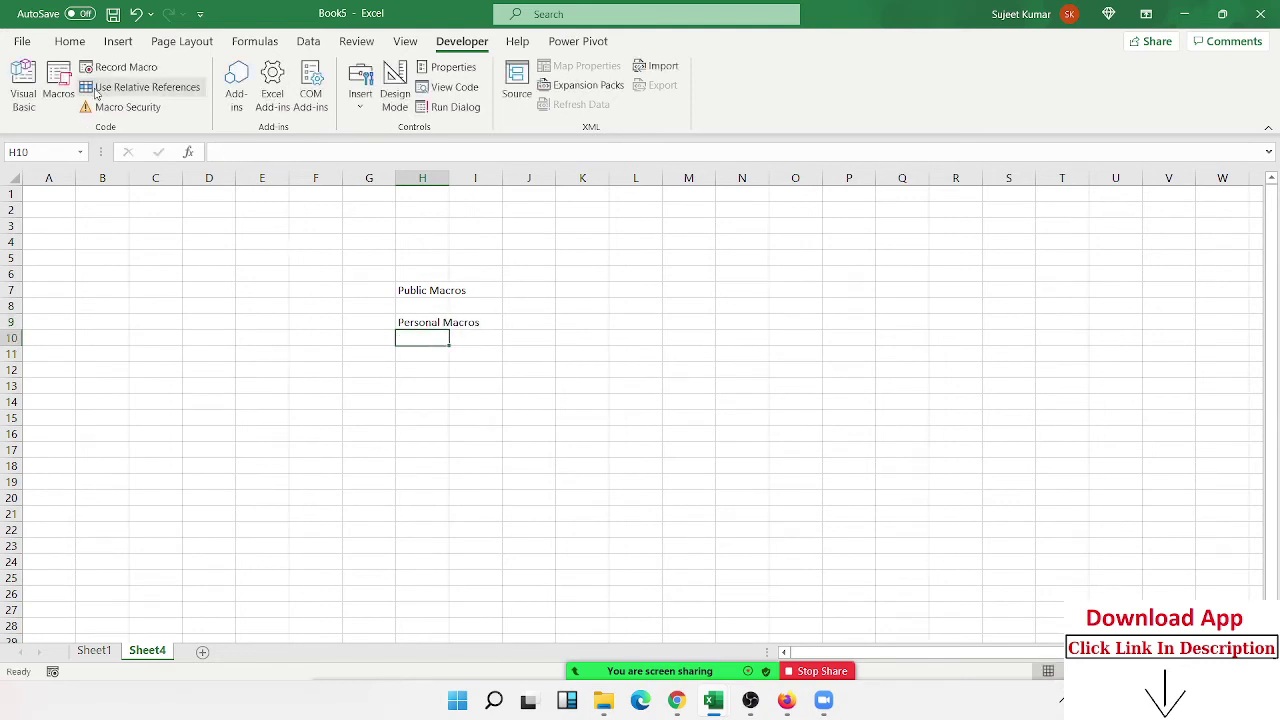
left_click(118, 67)
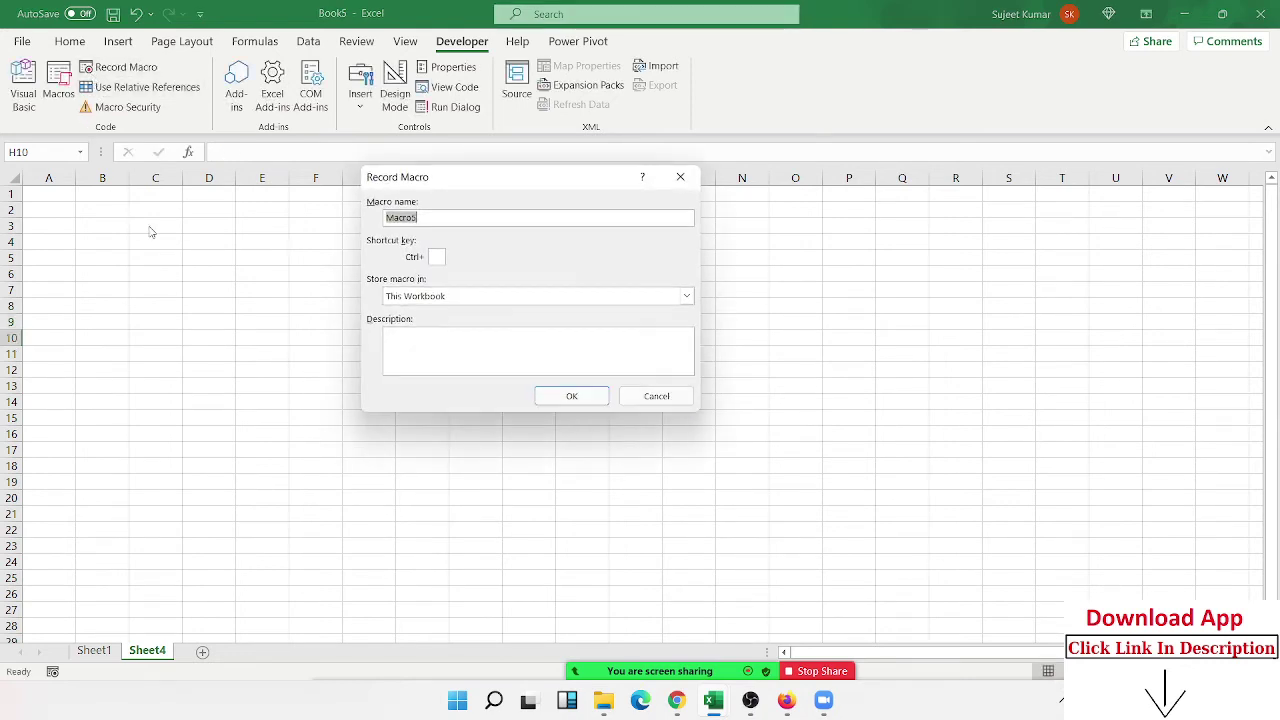
Step: Set Store macro in to Personal Macro Workbook, then close Record Macro without recording
left_click(418, 296)
left_click(419, 310)
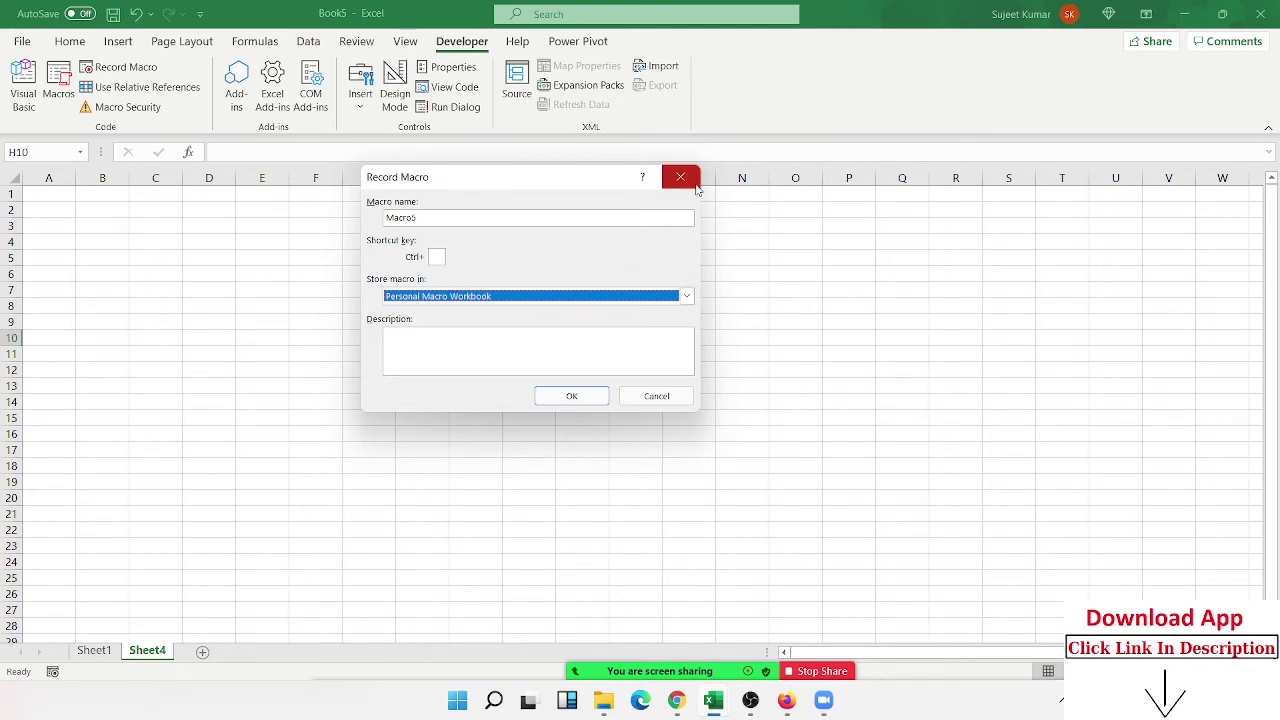
left_click(681, 178)
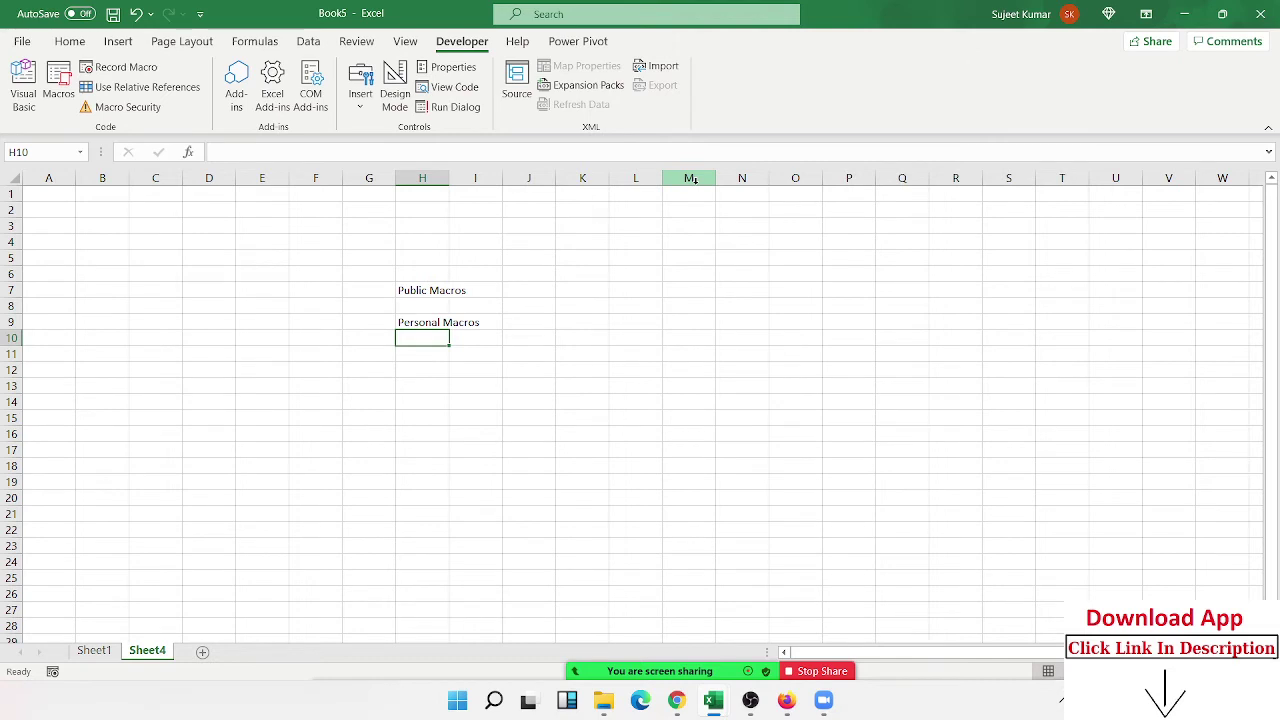
Step: Enter 'Addins' in cell I10
key("Right")
type("A")
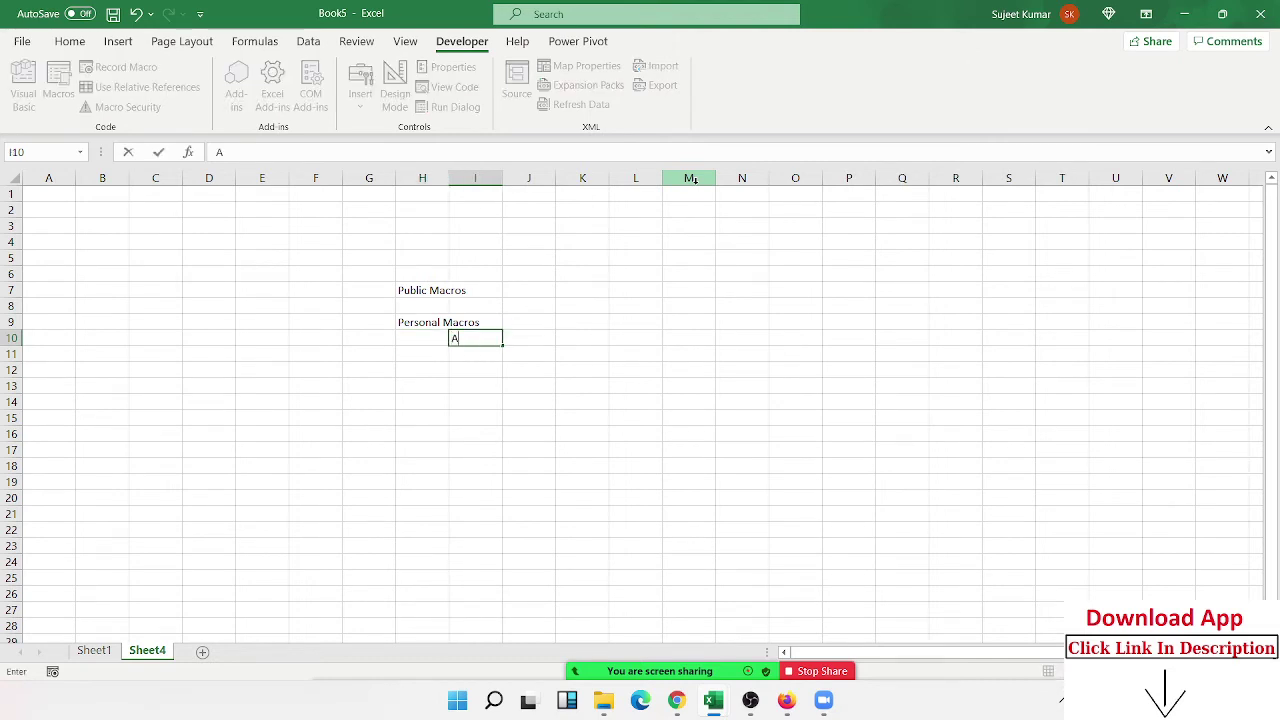
type("dd")
type("ins")
key("Return")
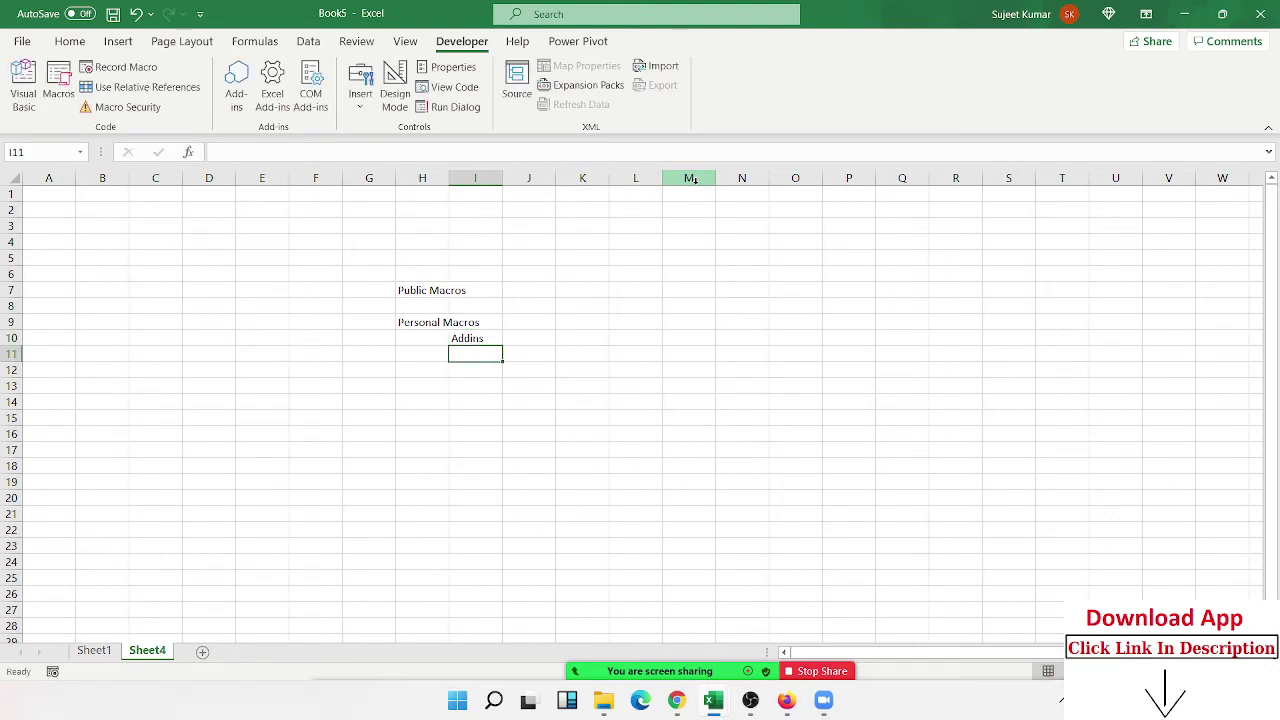
Step: Review the add-in file types under Save As, cancel, and open Excel Options
left_click(22, 42)
left_click(68, 268)
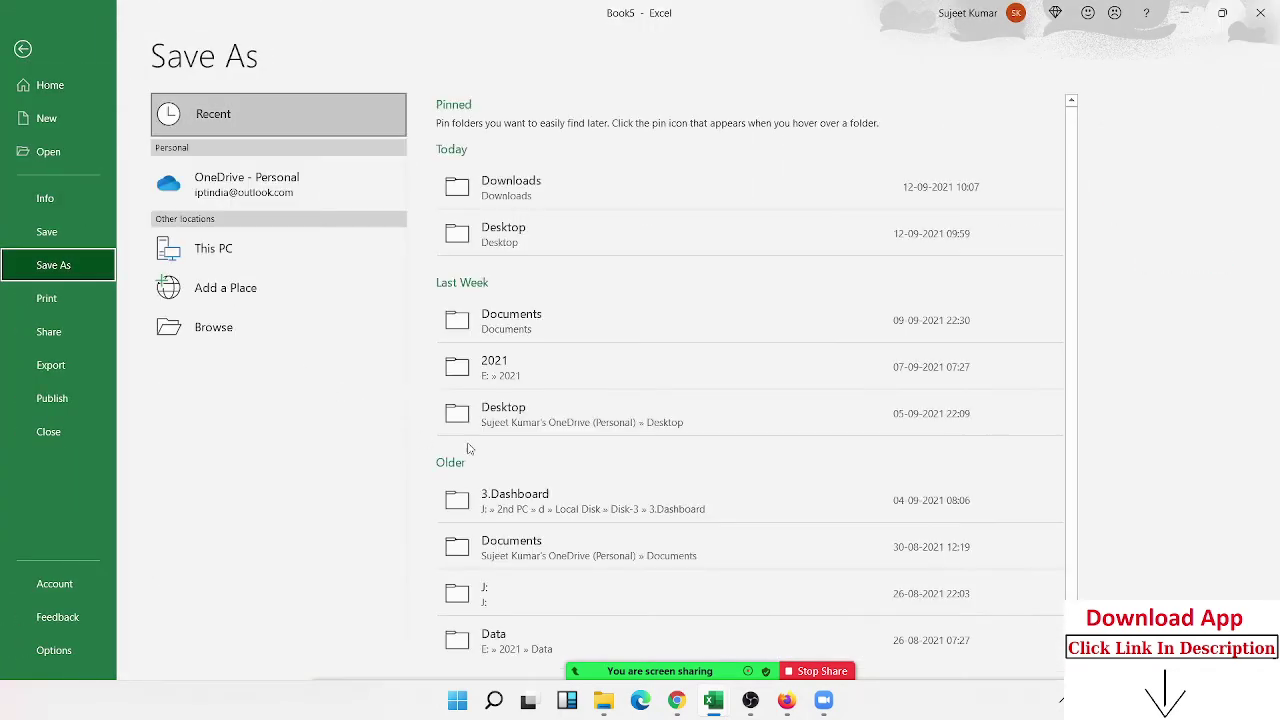
left_click(293, 345)
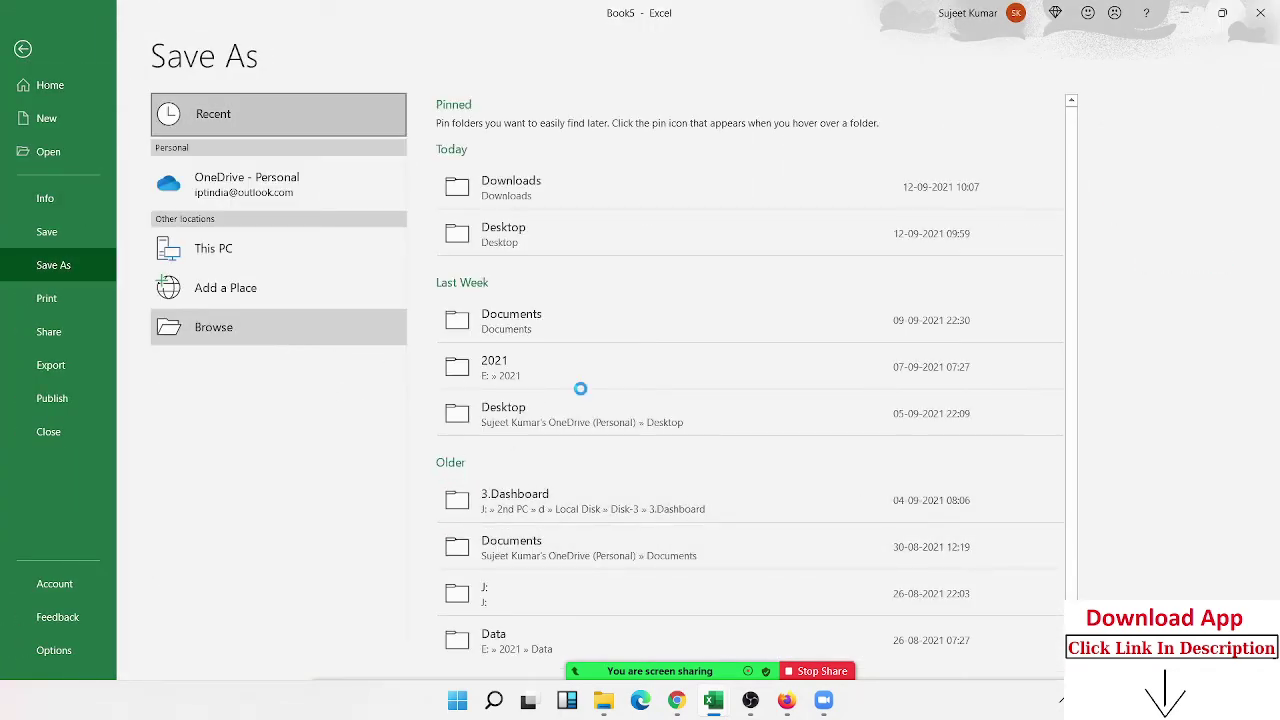
left_click(657, 364)
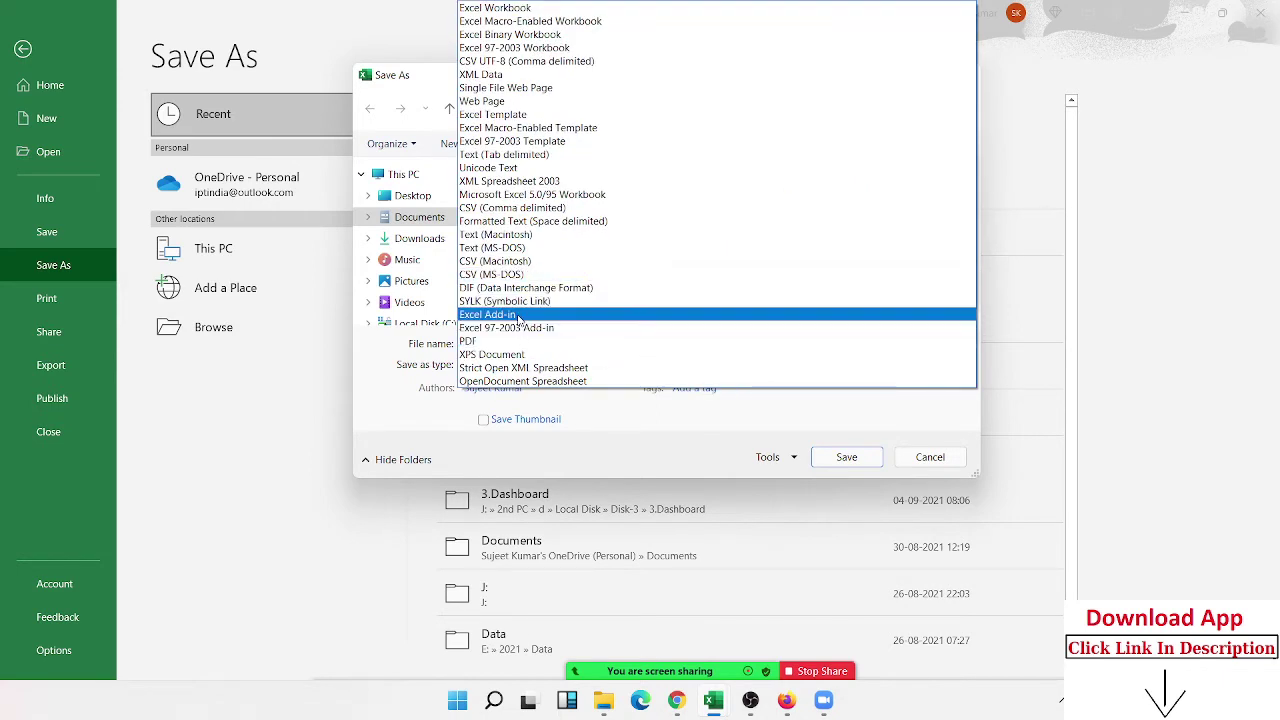
left_click(915, 470)
left_click(915, 459)
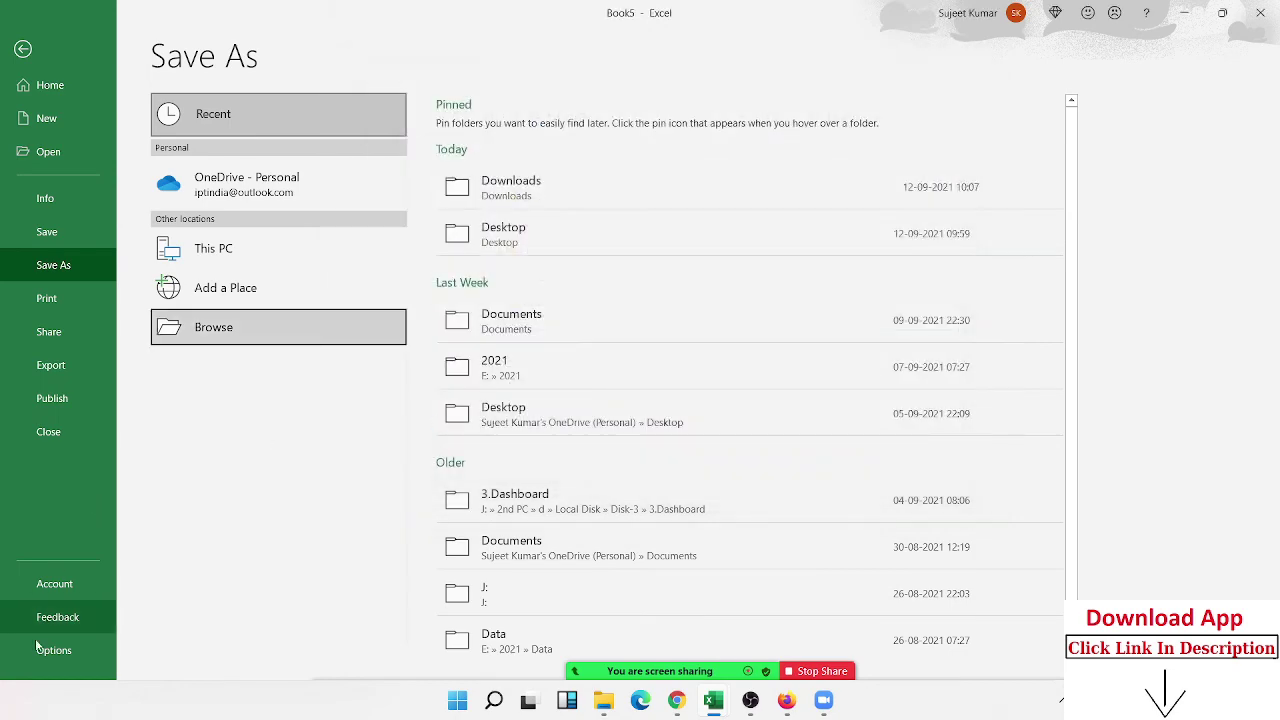
left_click(54, 652)
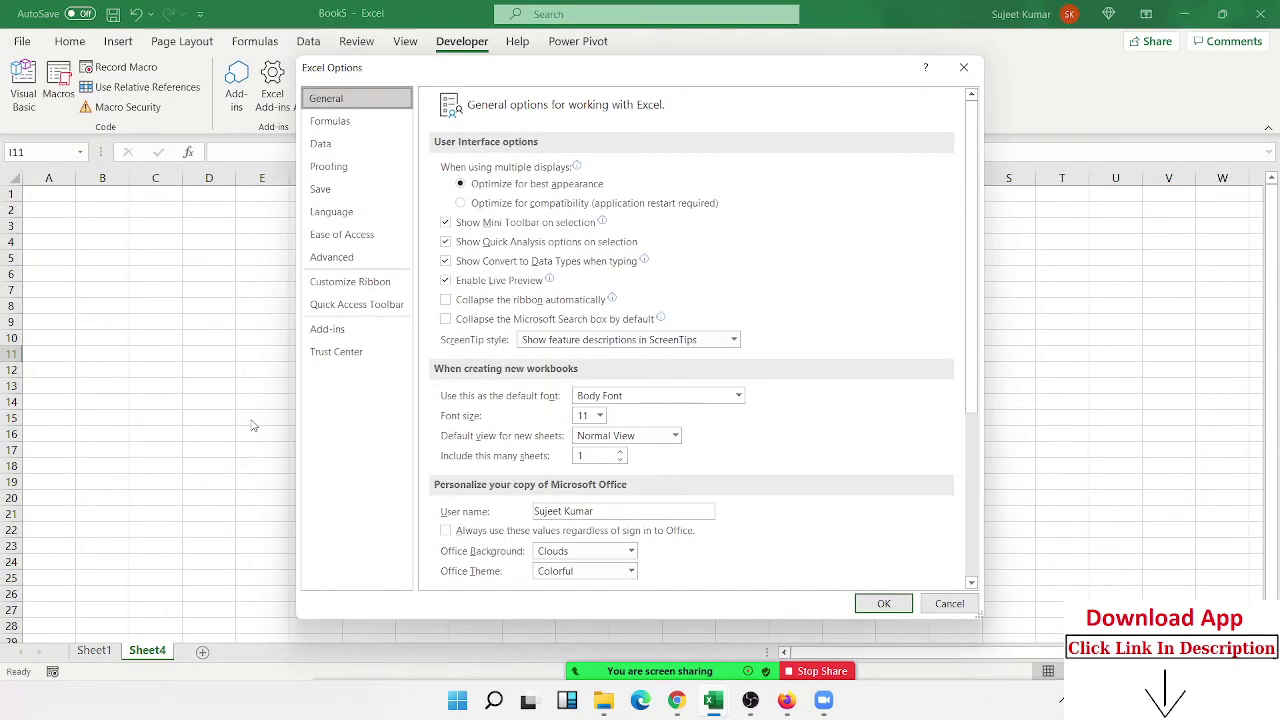
Step: Browse the Excel Add-ins manager and AddIns folder, close both, and return to File
left_click(340, 329)
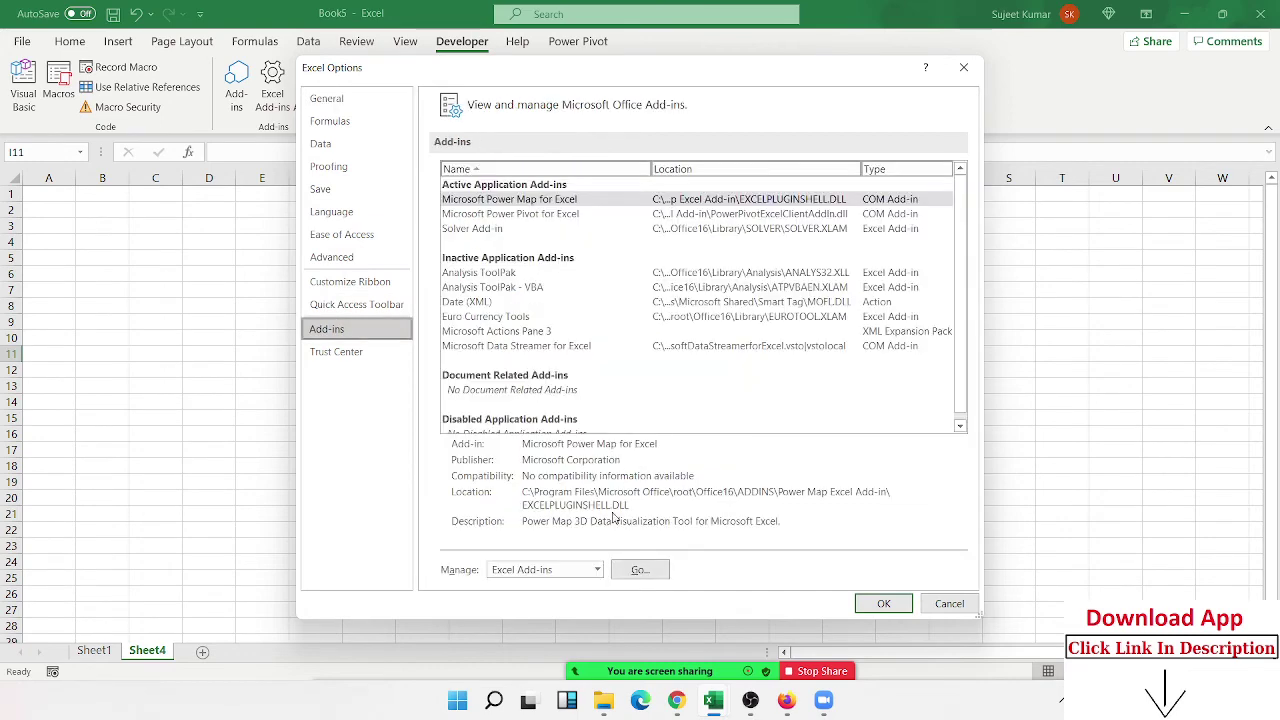
left_click(640, 571)
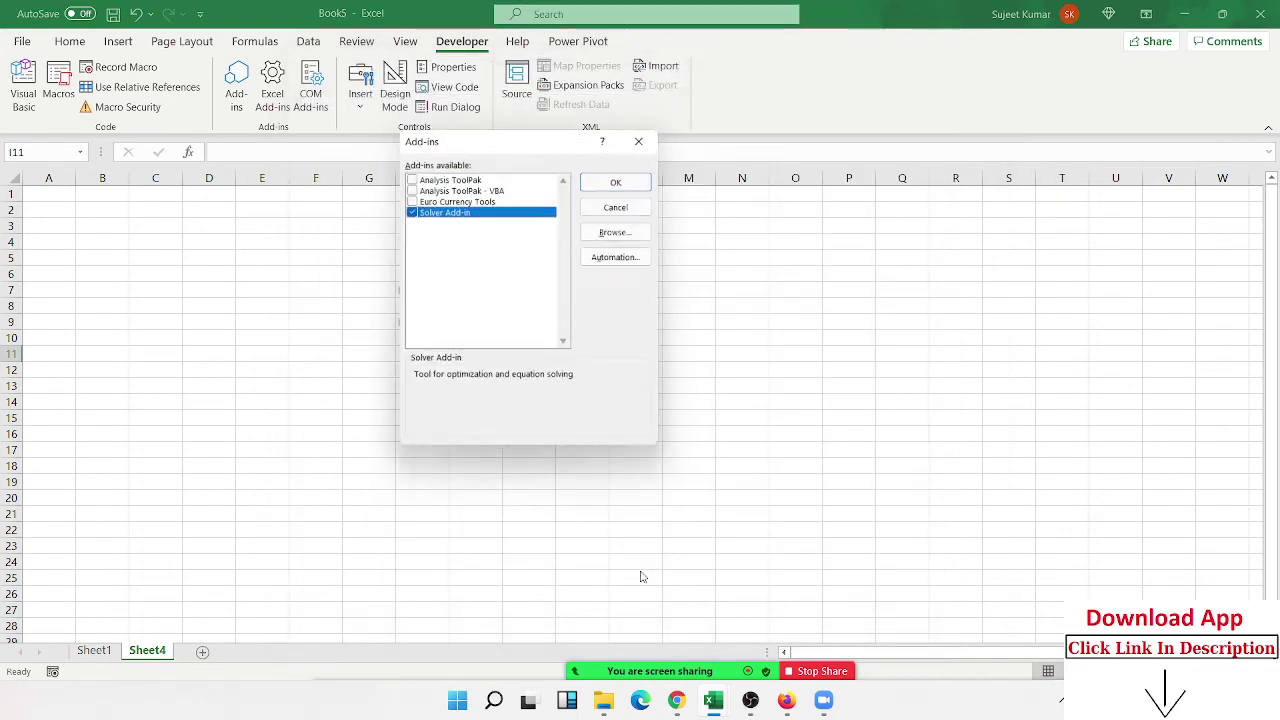
left_click(605, 235)
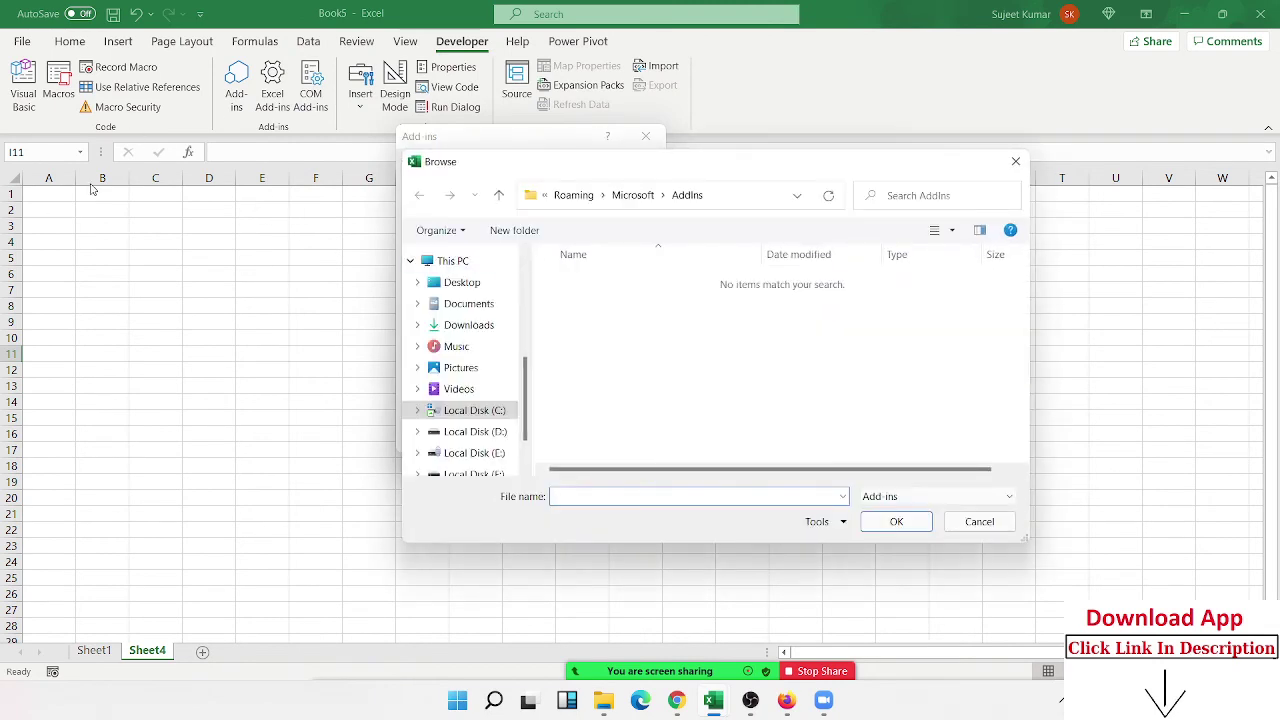
left_click(1016, 161)
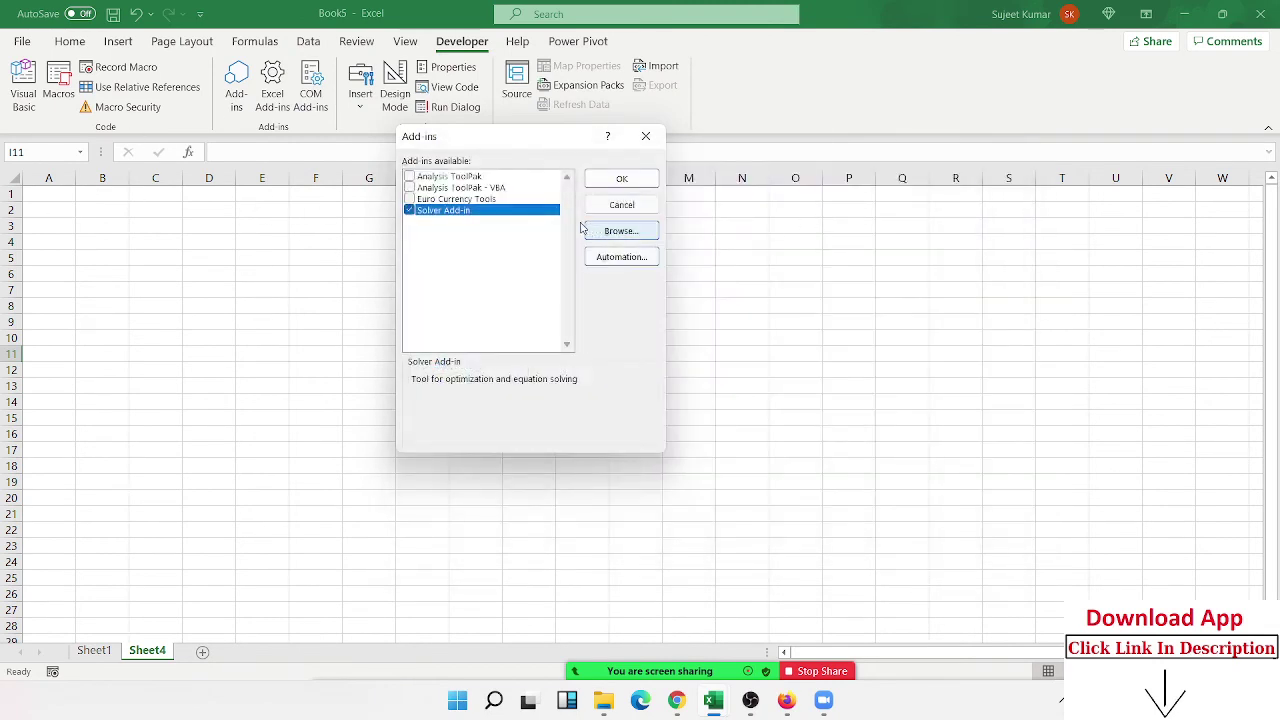
left_click(646, 137)
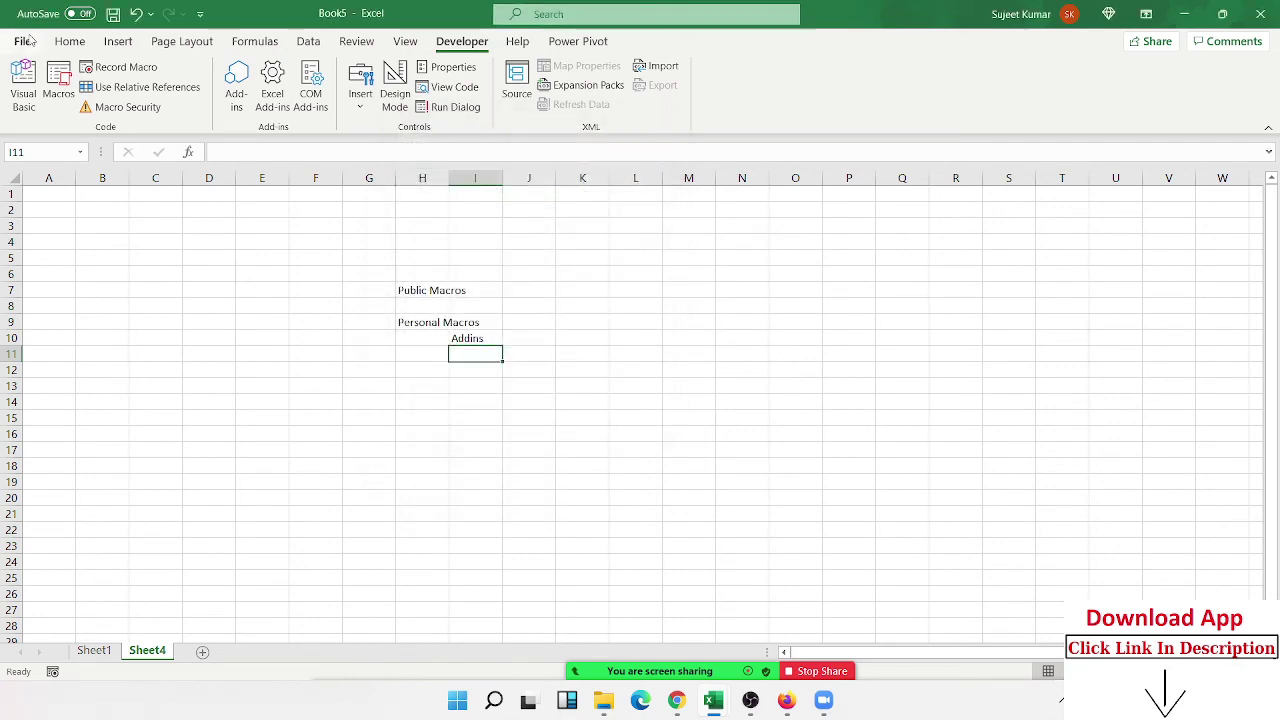
left_click(18, 78)
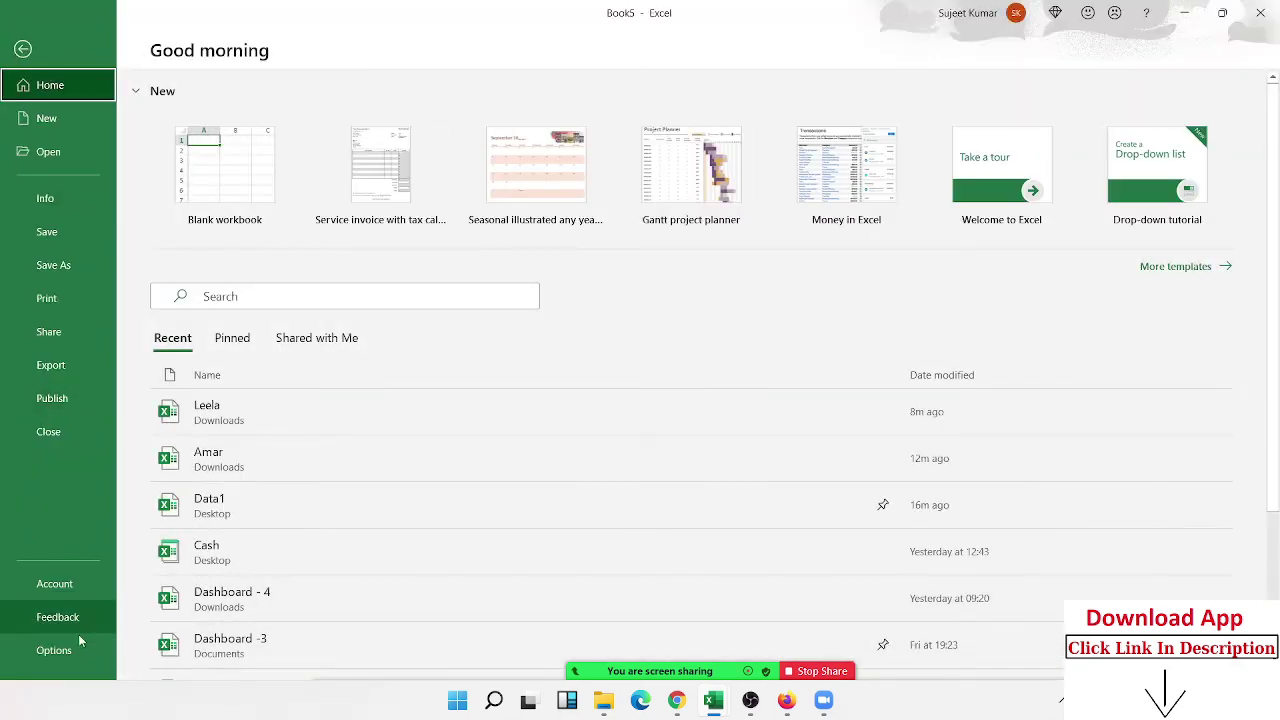
Step: List the Macros commands in Excel Options' Customize Ribbon page
left_click(55, 650)
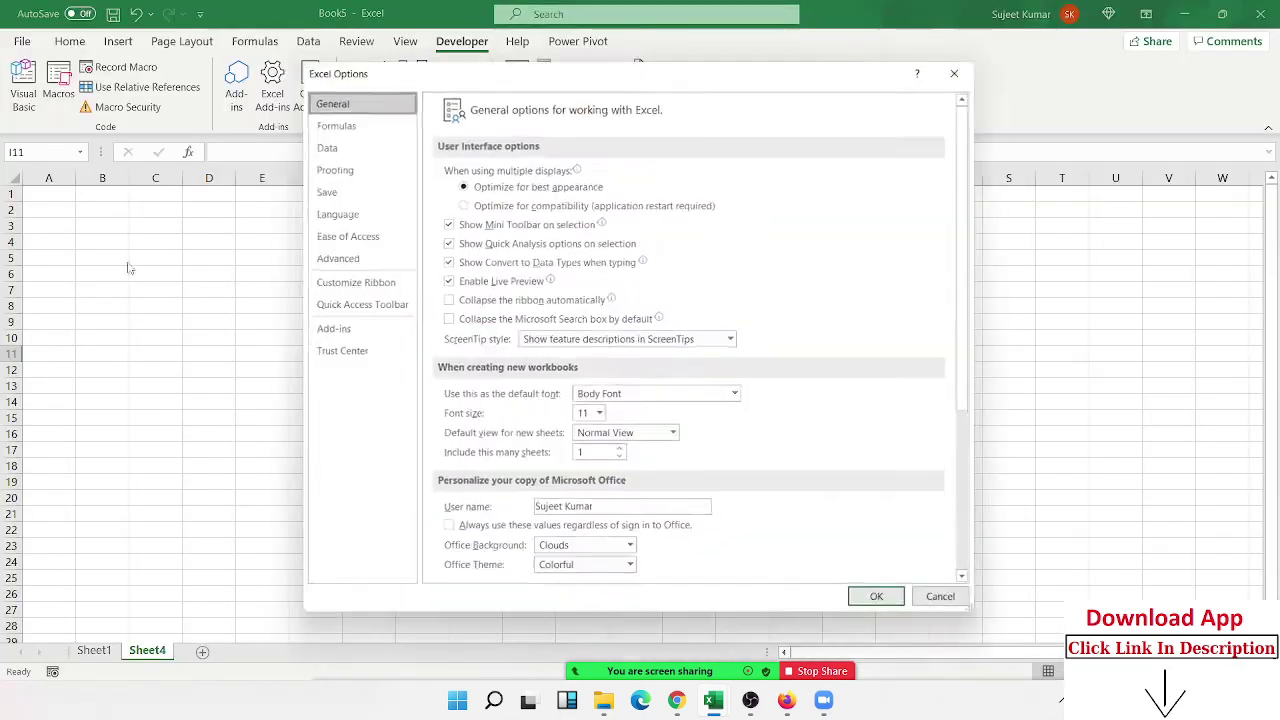
left_click(386, 284)
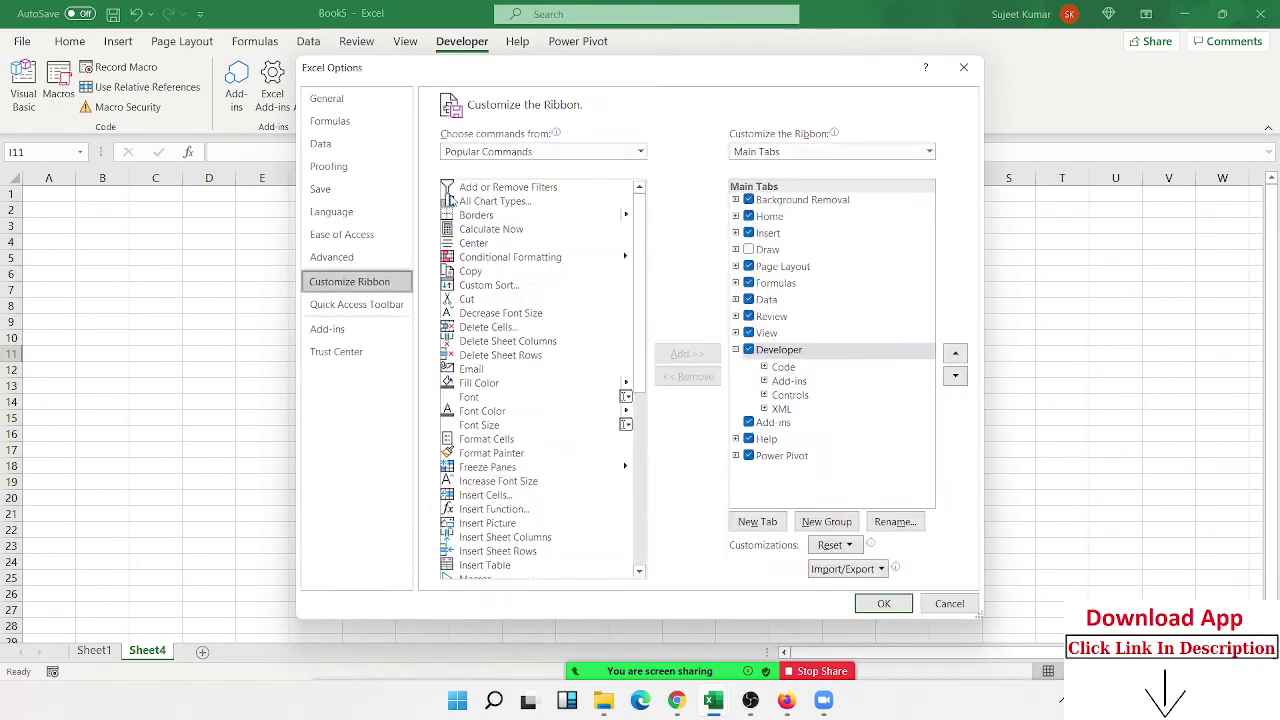
left_click(498, 152)
left_click(488, 218)
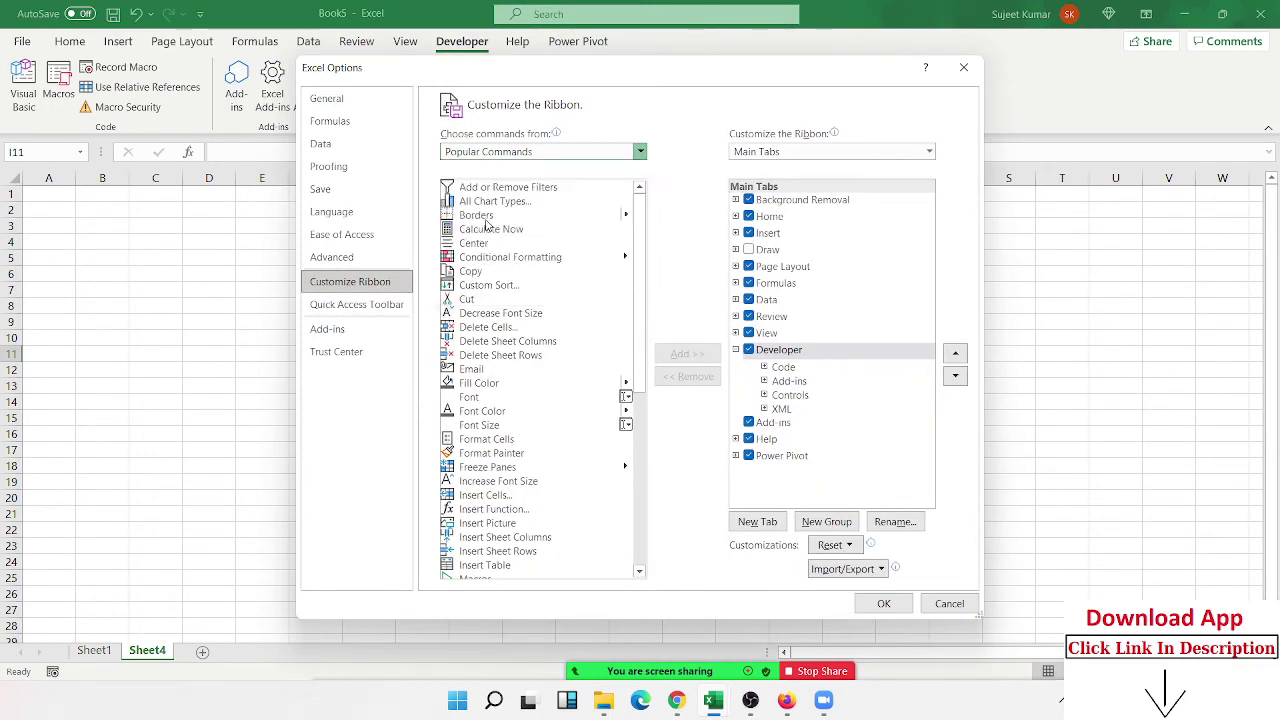
Step: Browse Macro3 and Macro4, collapse Developer, then cancel Options without changes
left_click(477, 188)
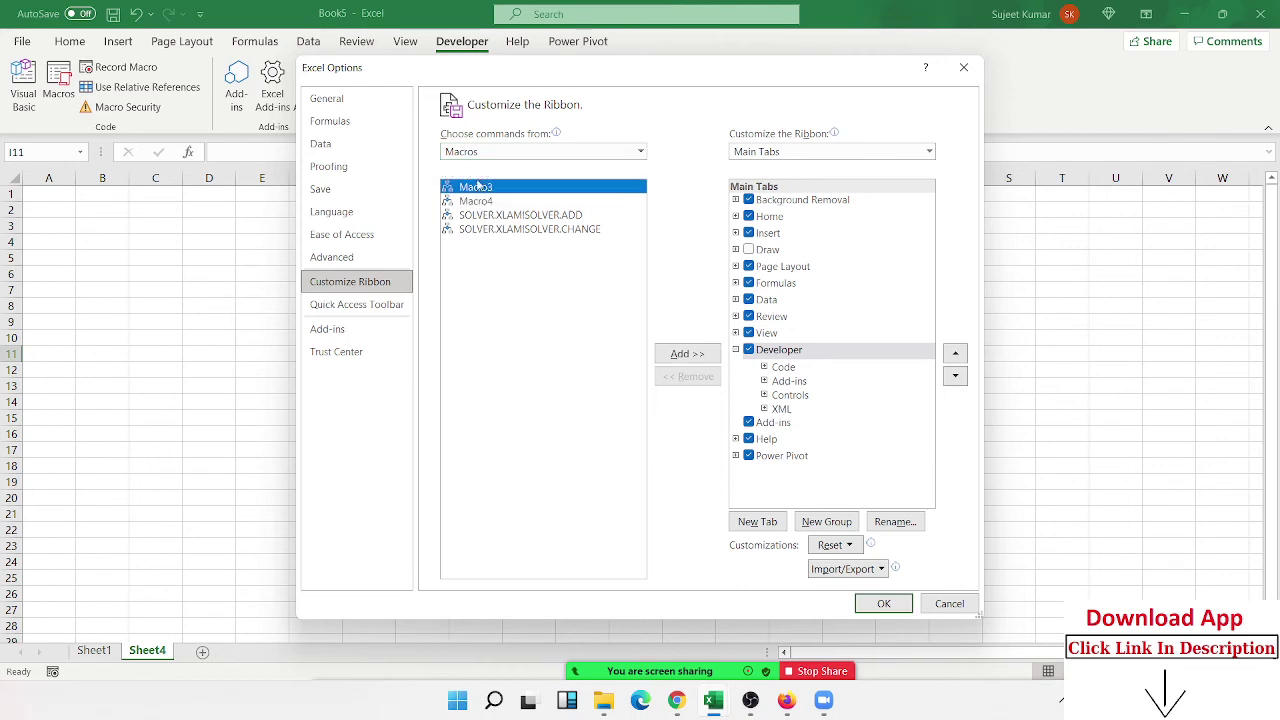
left_click(482, 216)
left_click(484, 201)
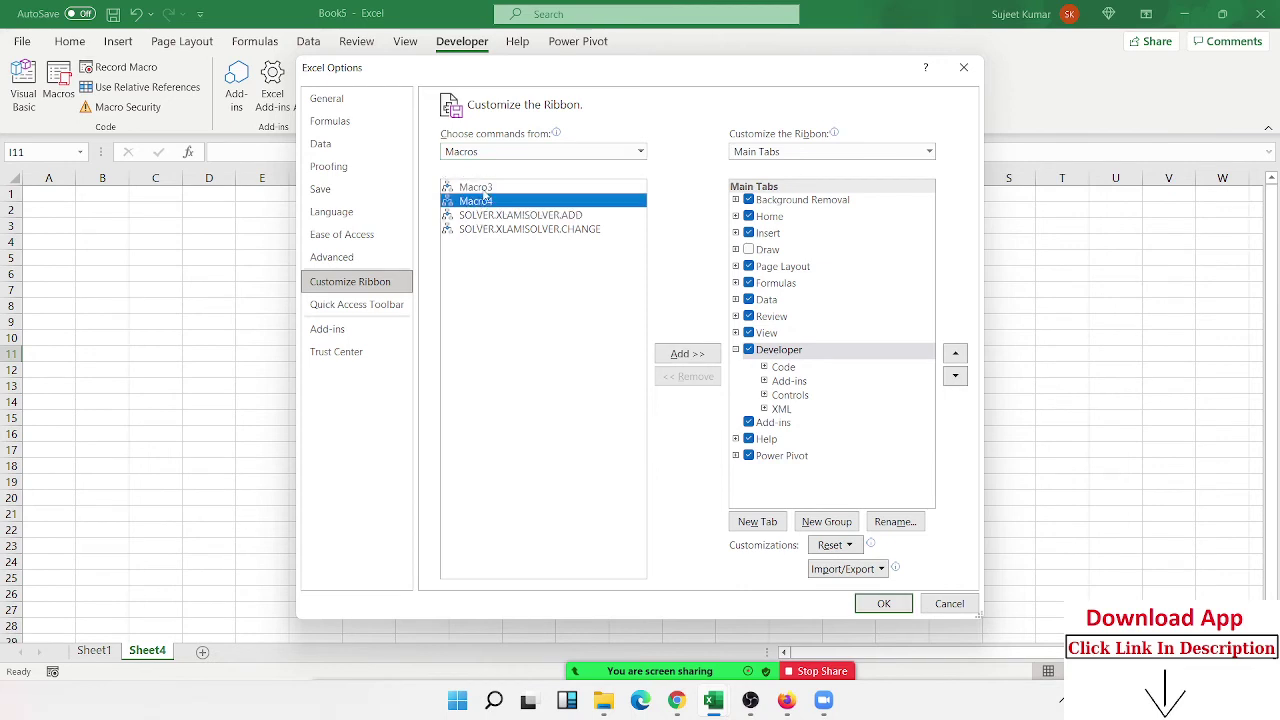
left_click(482, 188)
left_click(736, 349)
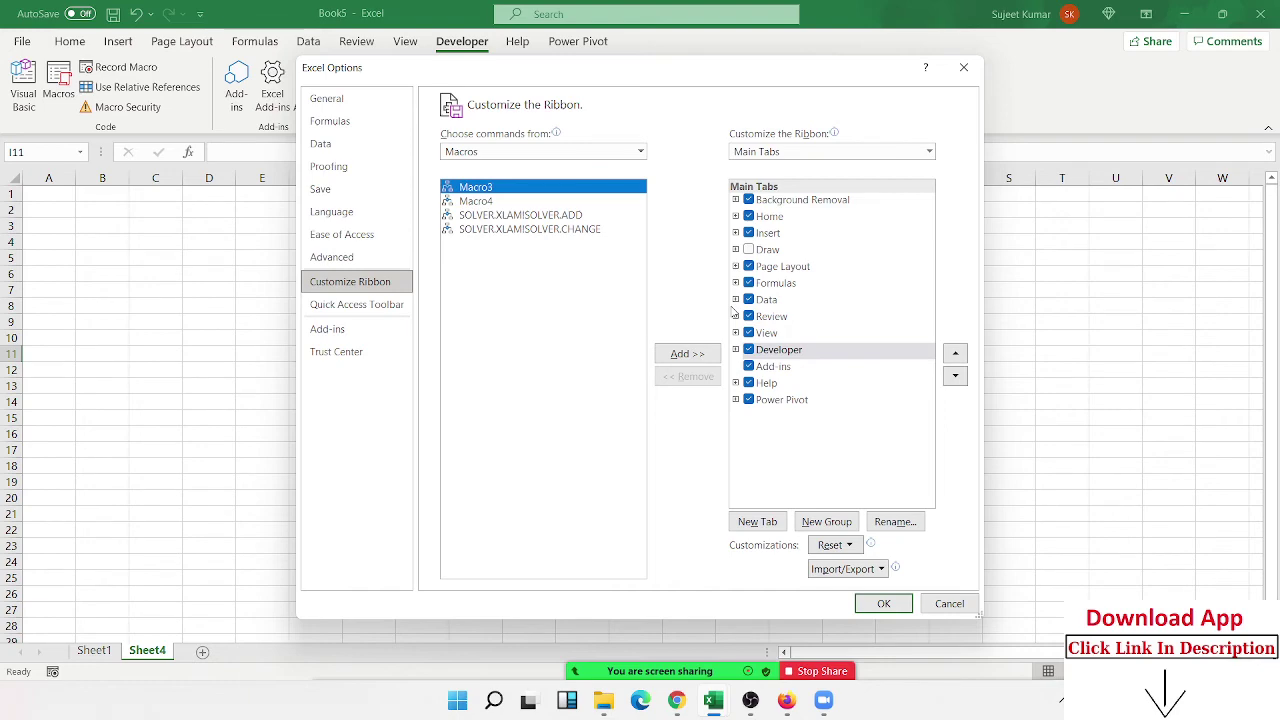
left_click(949, 604)
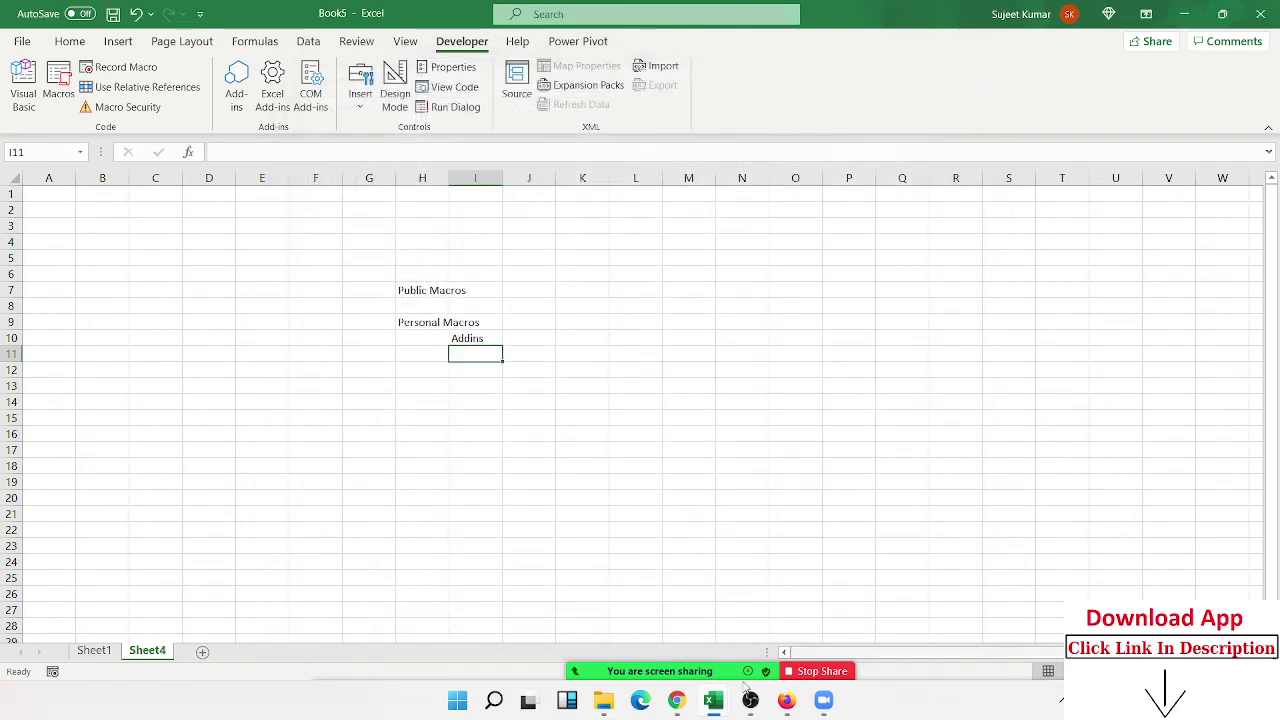
Step: Show the Downloads folder and select the If condition test (4) (2) add-in file
left_click(603, 700)
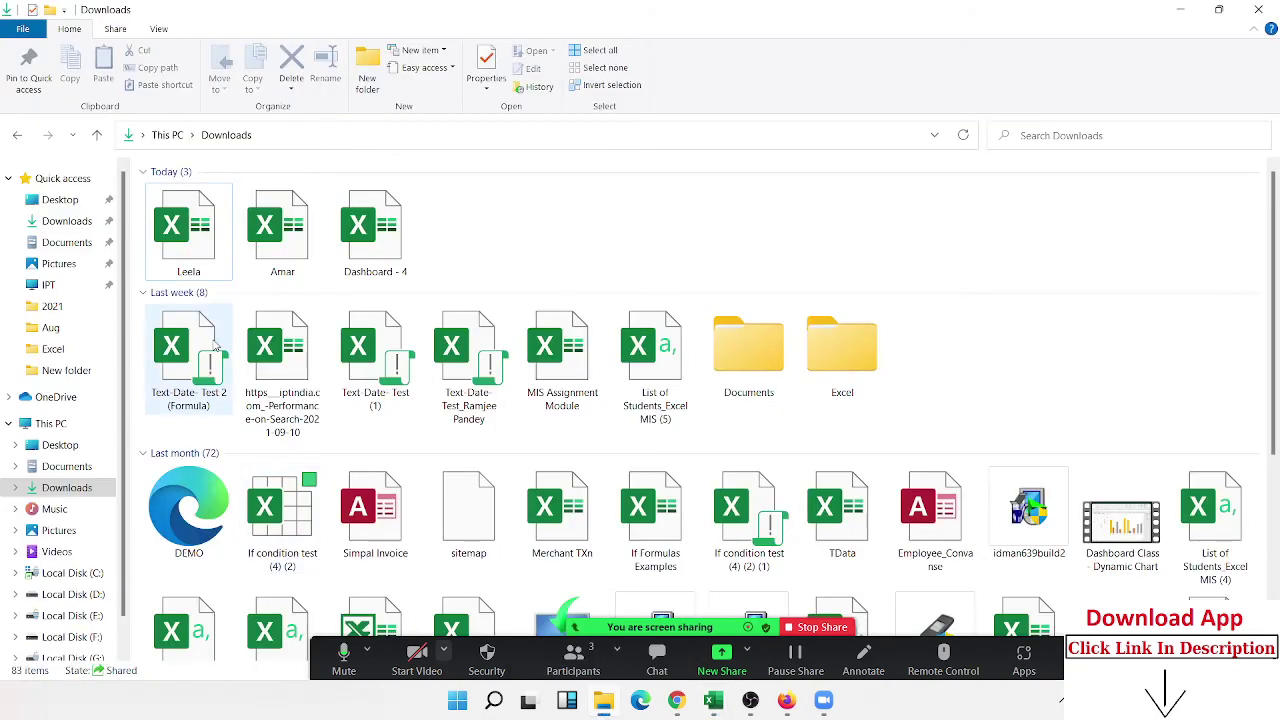
left_click(300, 542)
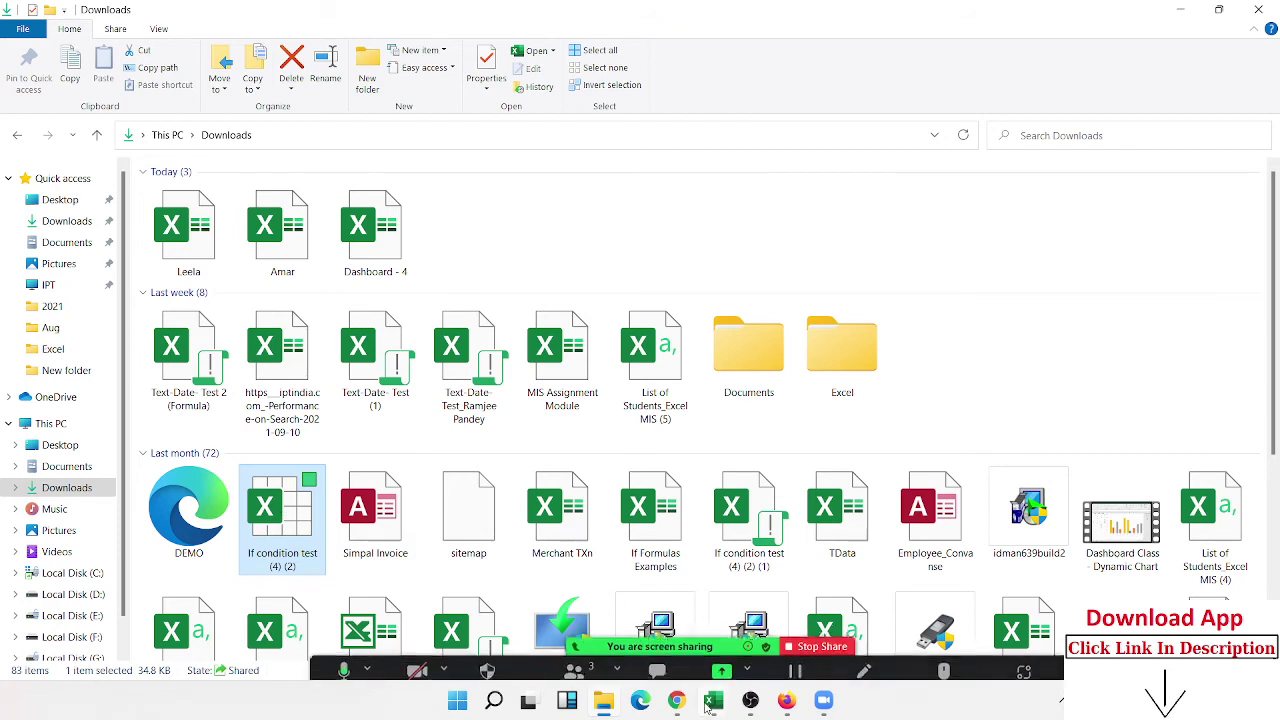
mouse_move(712, 700)
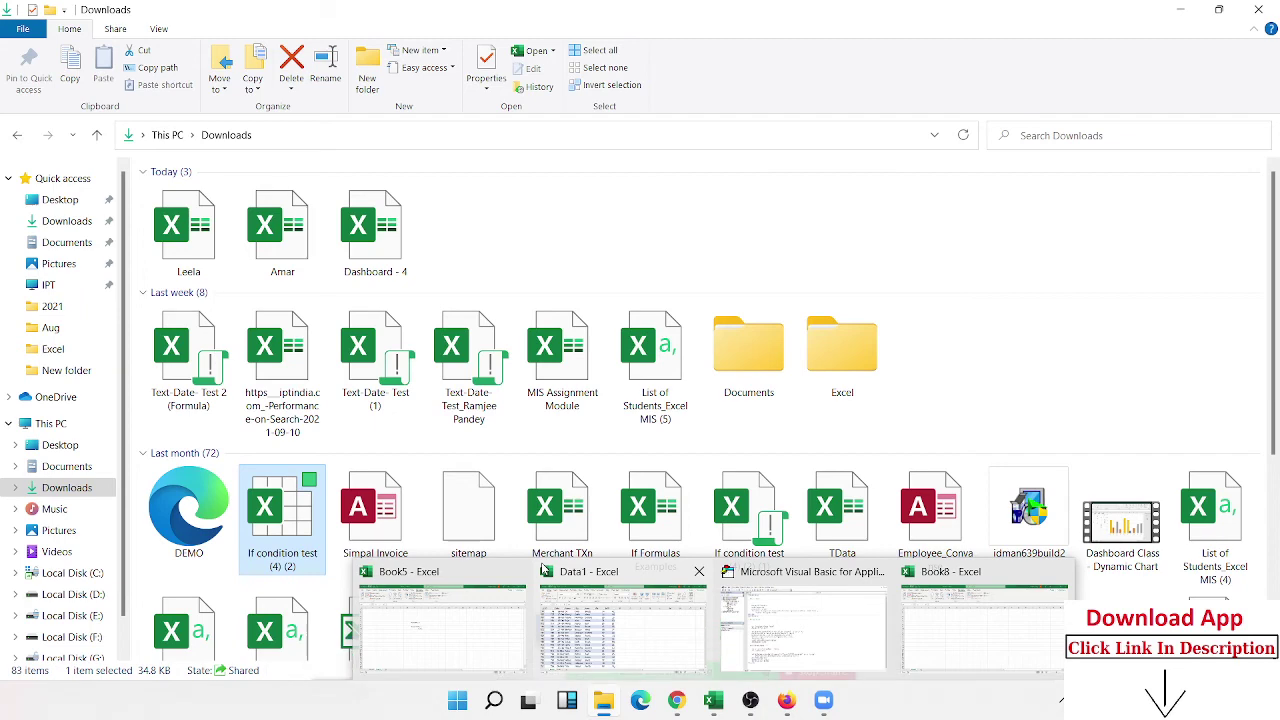
Step: Minimize File Explorer to return to Book5 and select the Personal Macros note across H9:I9
left_click(1180, 12)
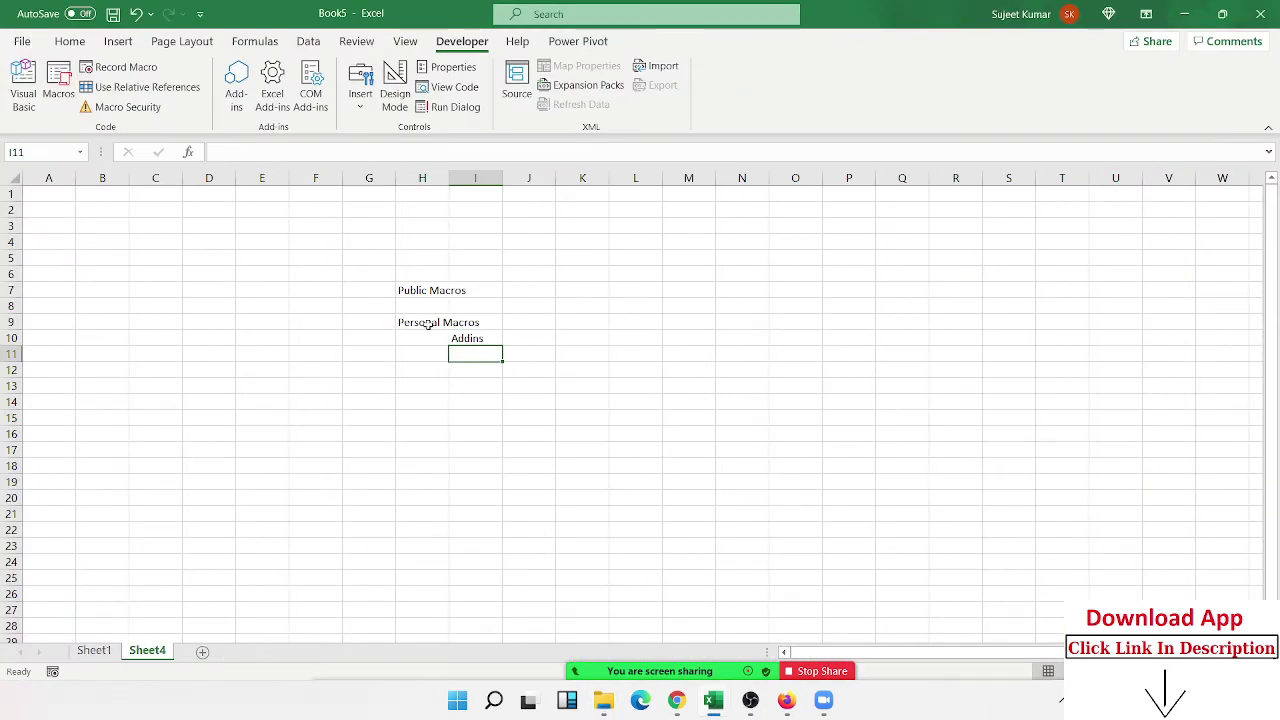
left_click_drag(428, 324, 520, 322)
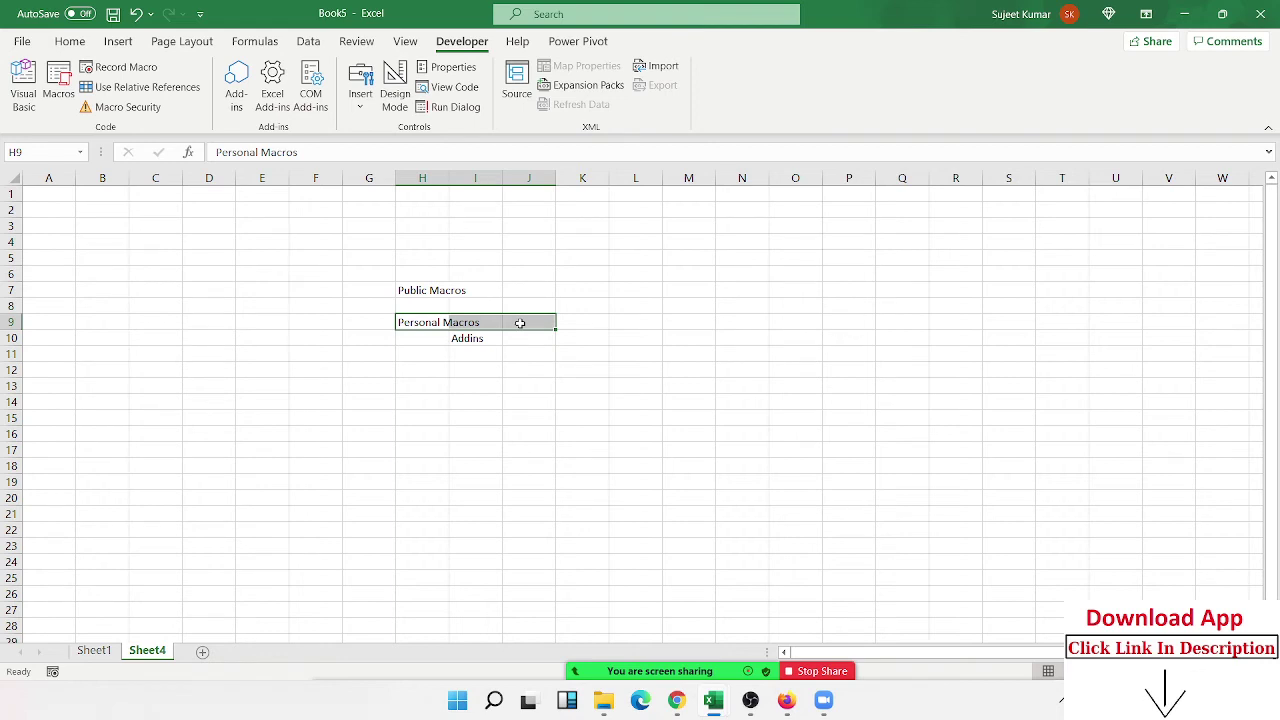
Step: Enter the label 'Event Macros' in cell H11 below Addins, then select N8
key("Left")
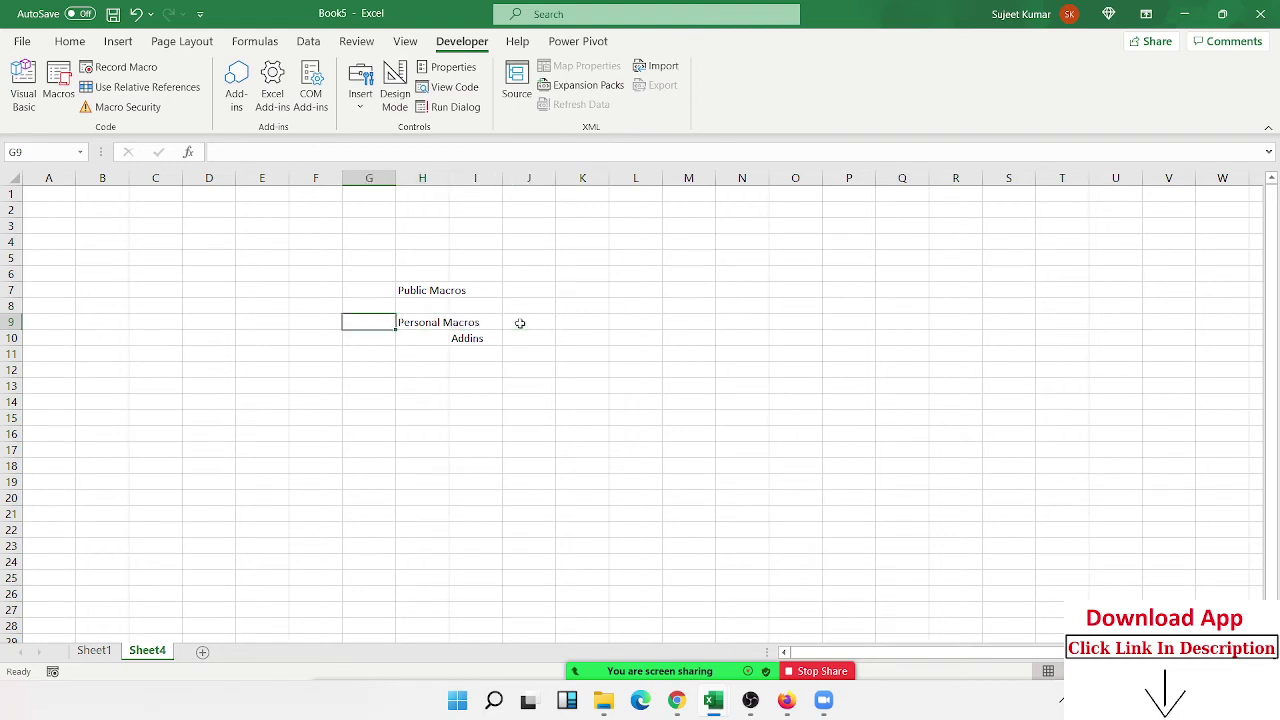
key("Right")
key("Down")
key("Right")
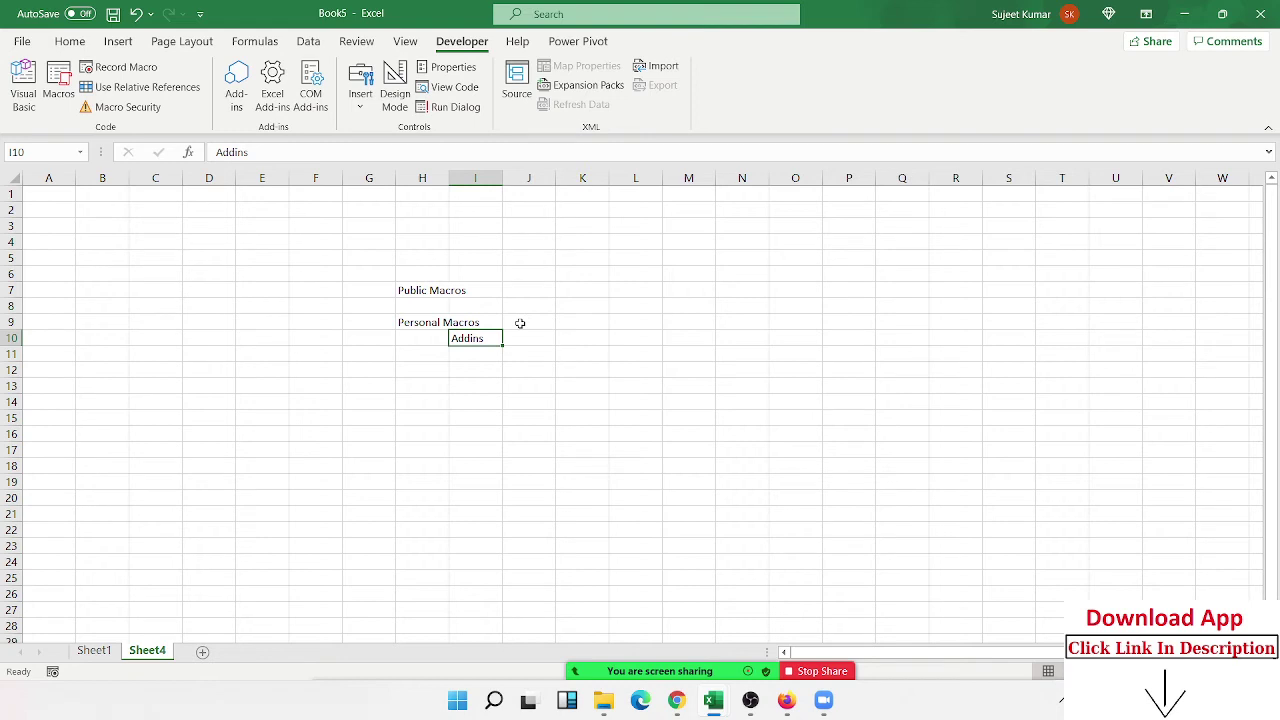
key("Down")
key("Left")
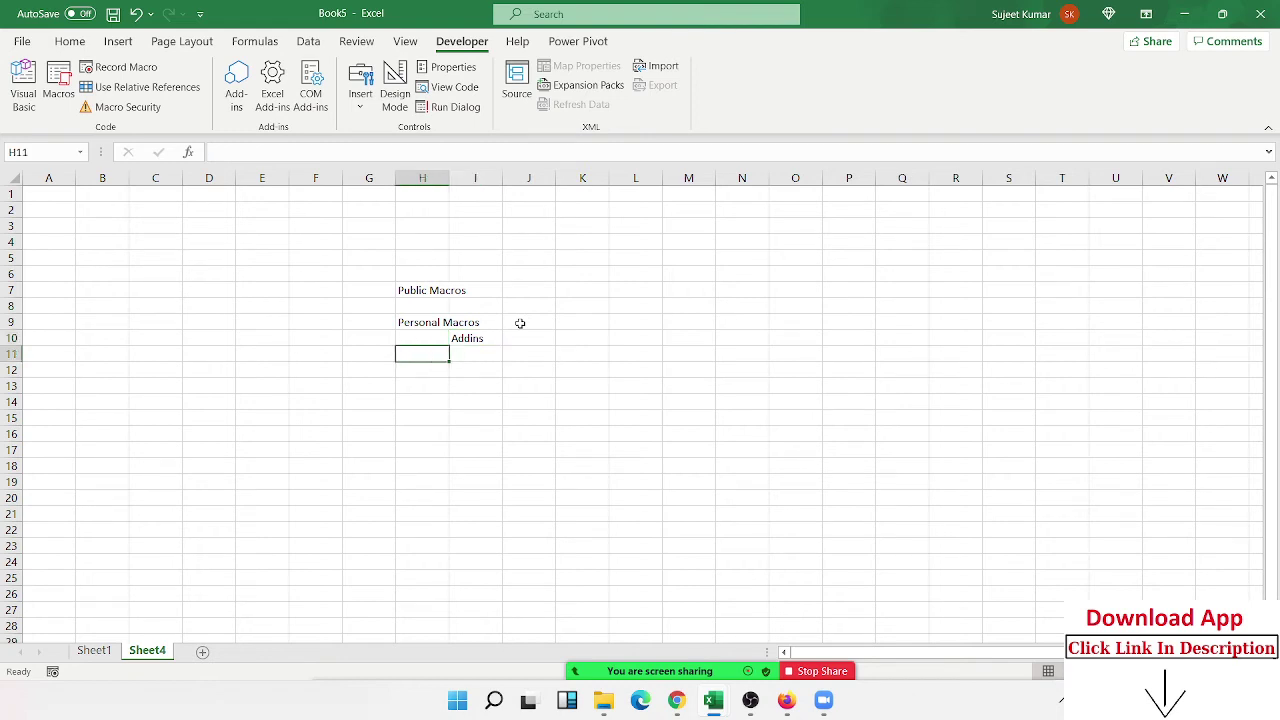
type("Eve")
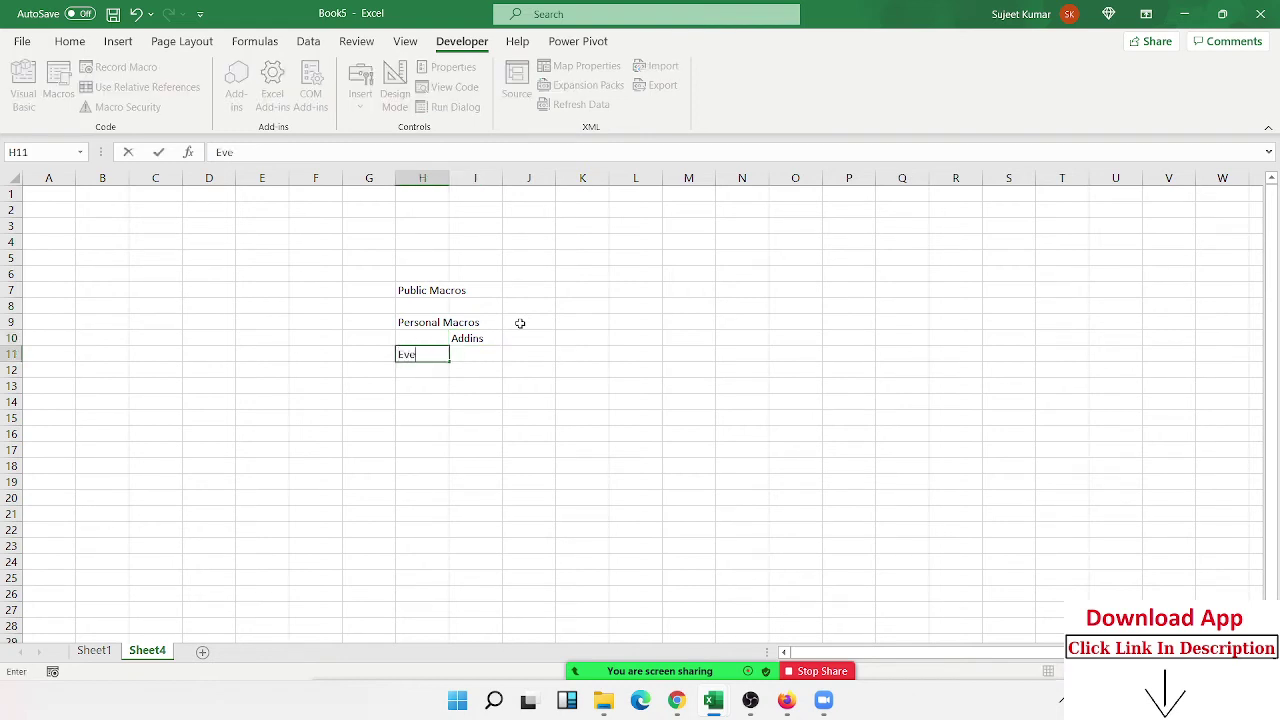
type("nt Mac")
type("ros")
key("Return")
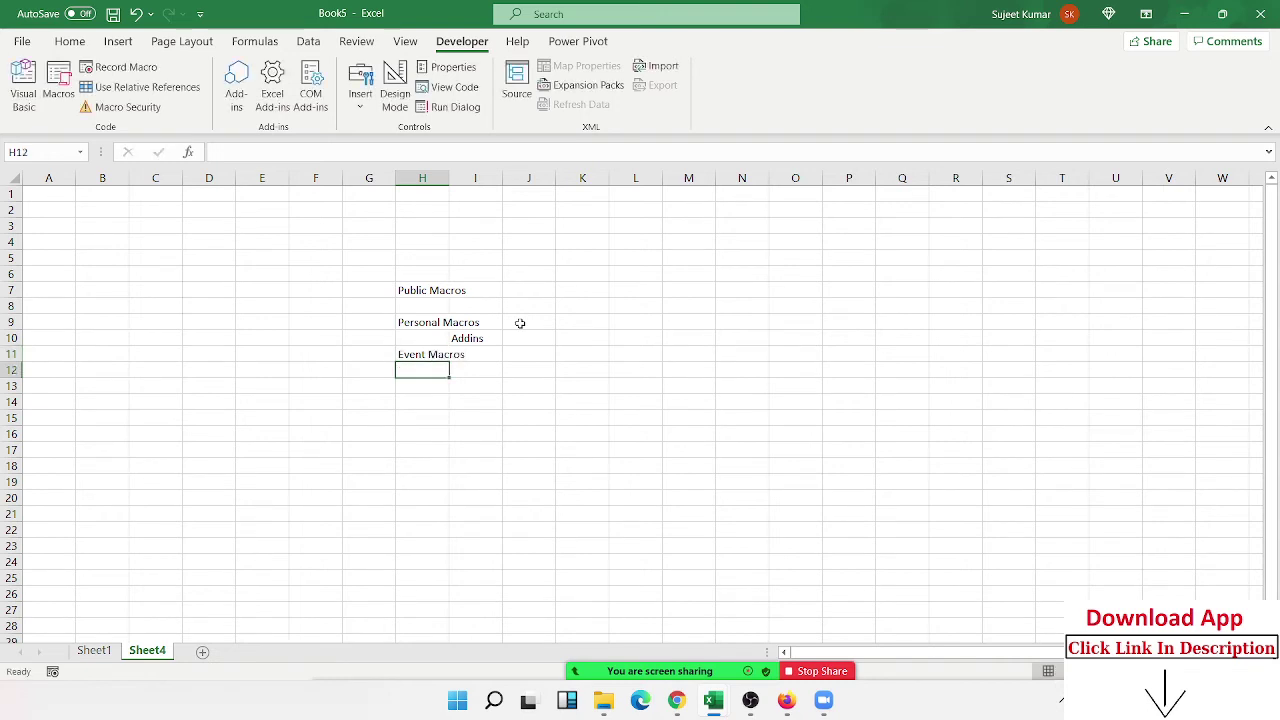
left_click(420, 356)
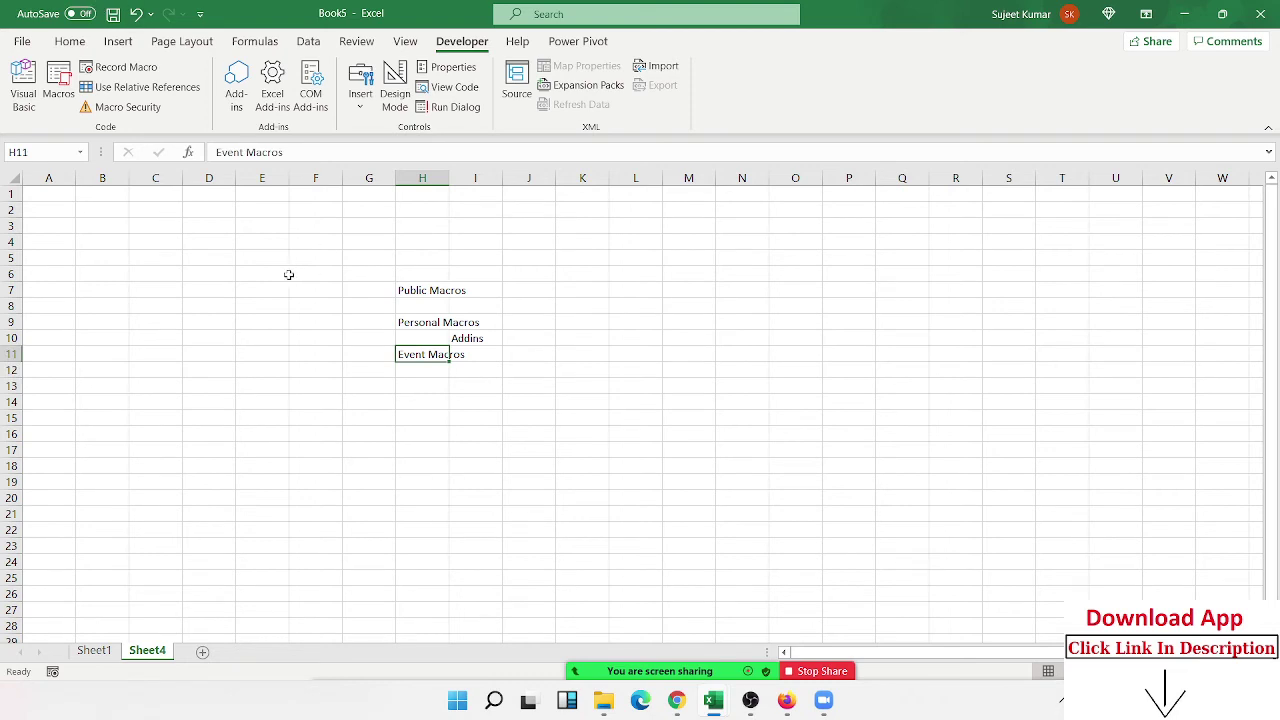
left_click(757, 305)
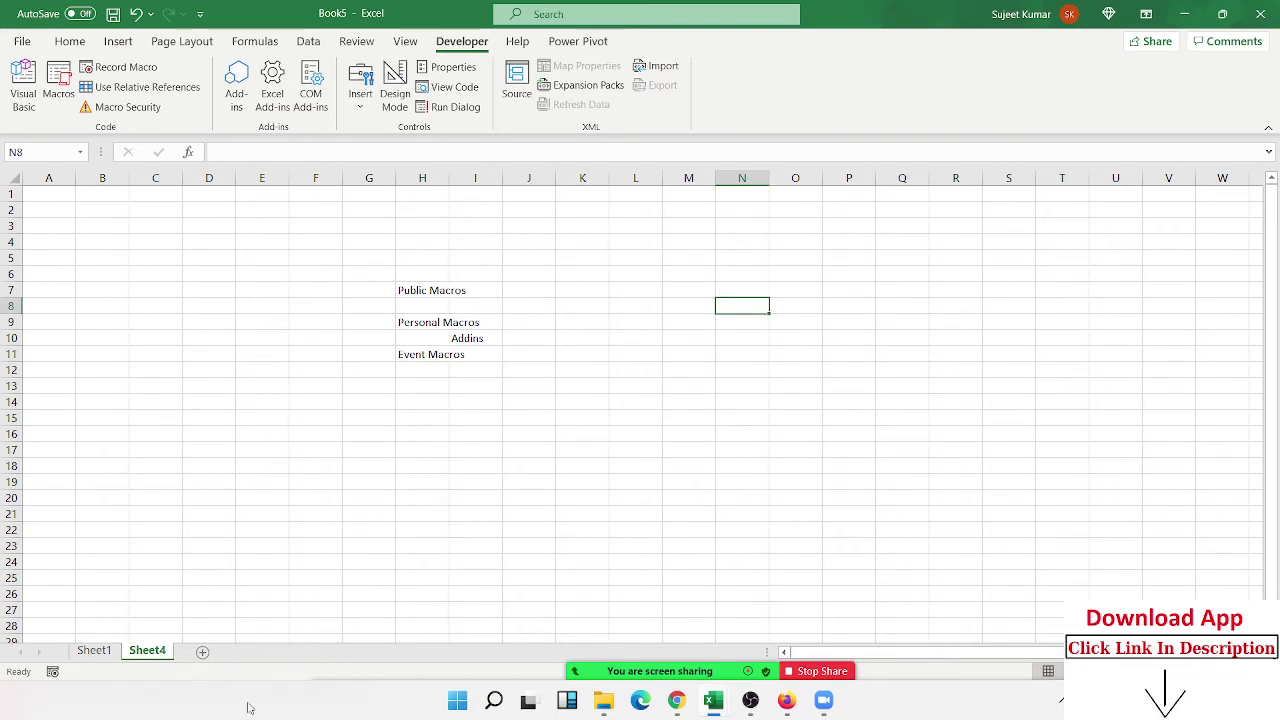
Step: Insert Sheet5 and create its Worksheet_SelectionChange event procedure in the code window
left_click(203, 652)
left_click(240, 440)
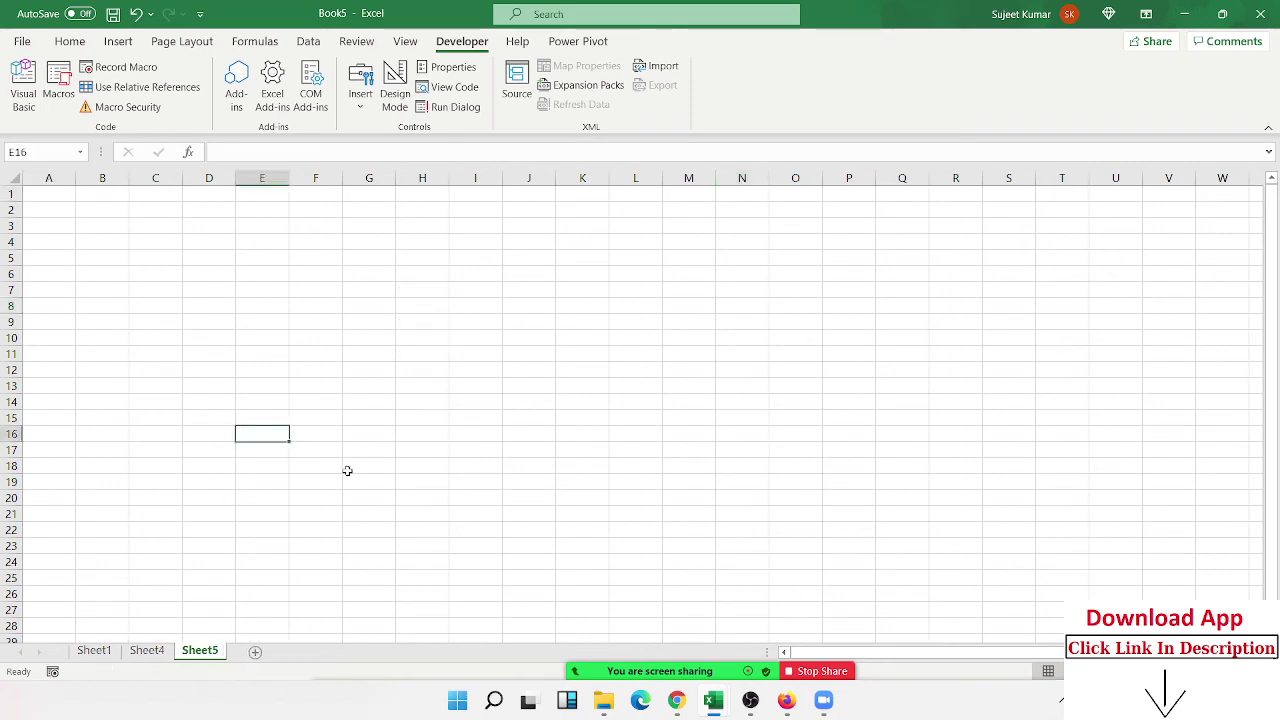
left_click(385, 345)
right_click(214, 656)
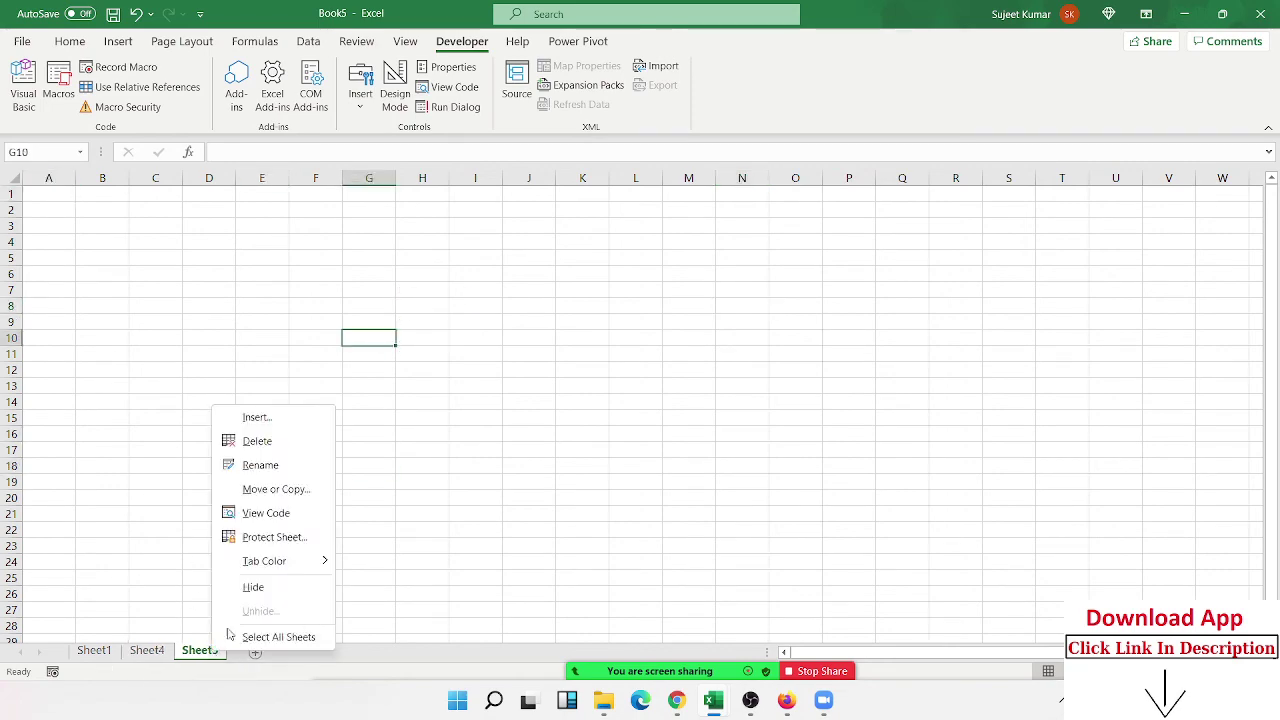
left_click(280, 513)
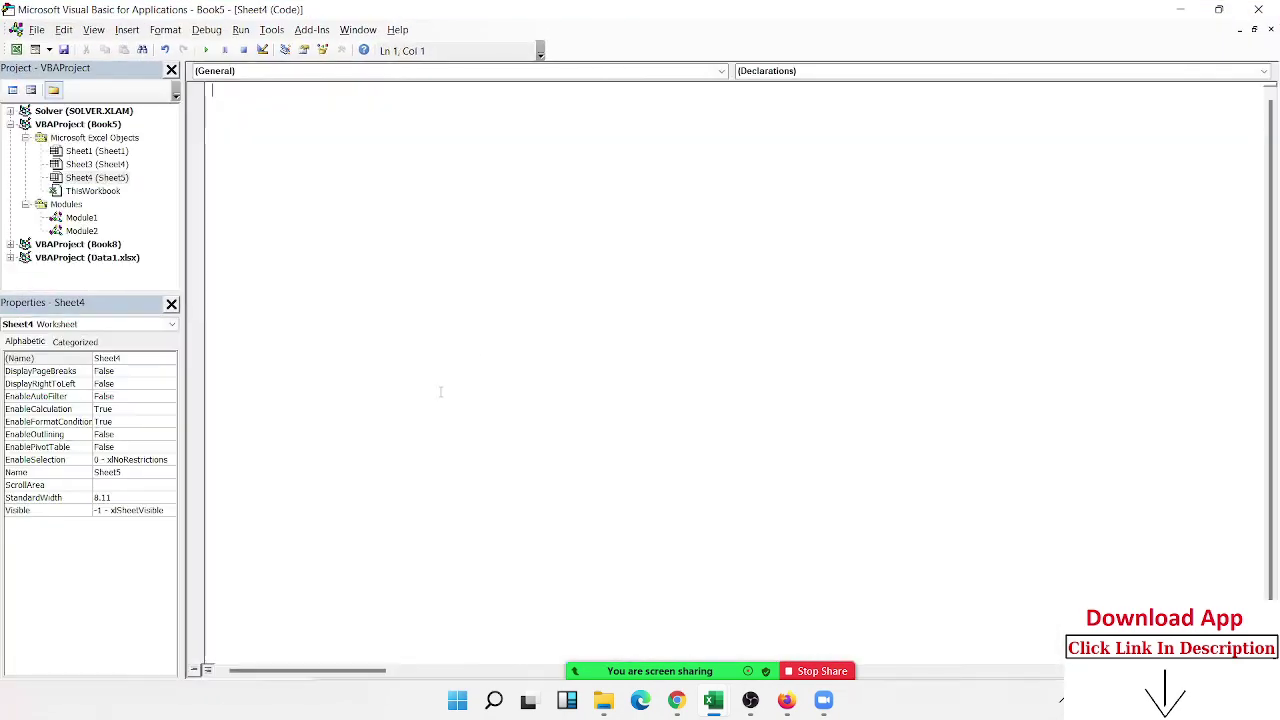
left_click(258, 74)
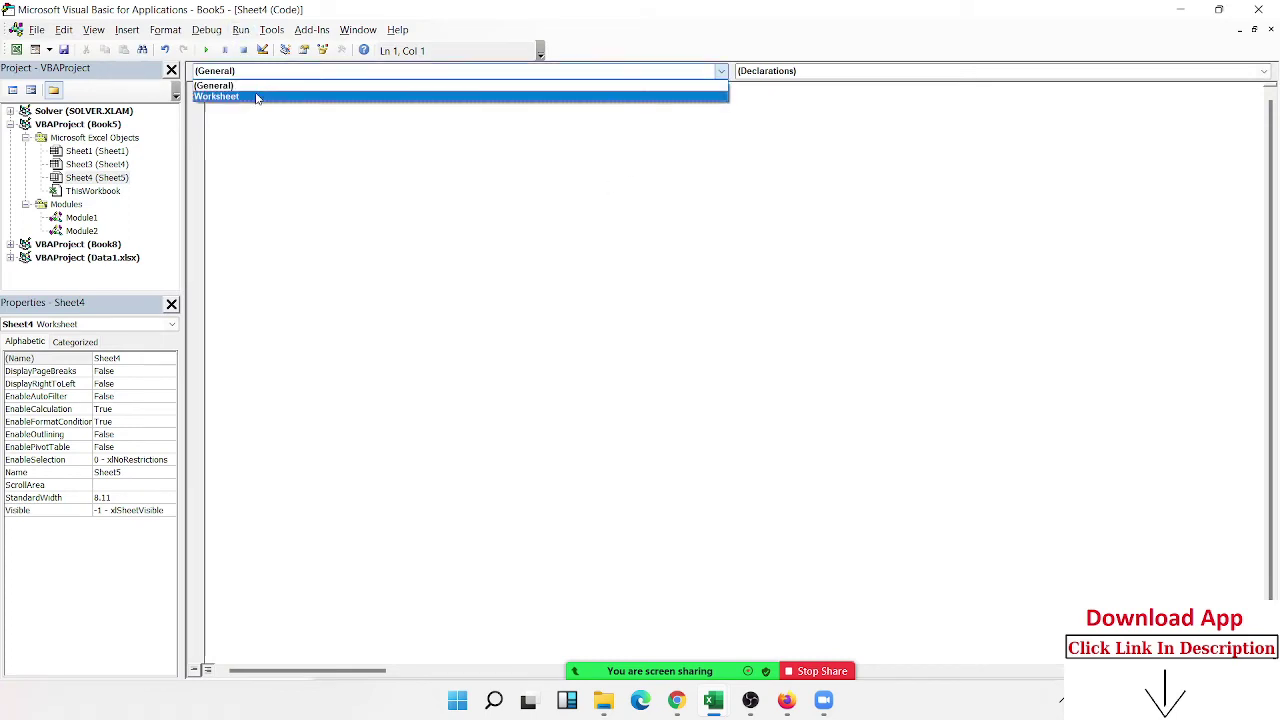
left_click(256, 96)
left_click(763, 78)
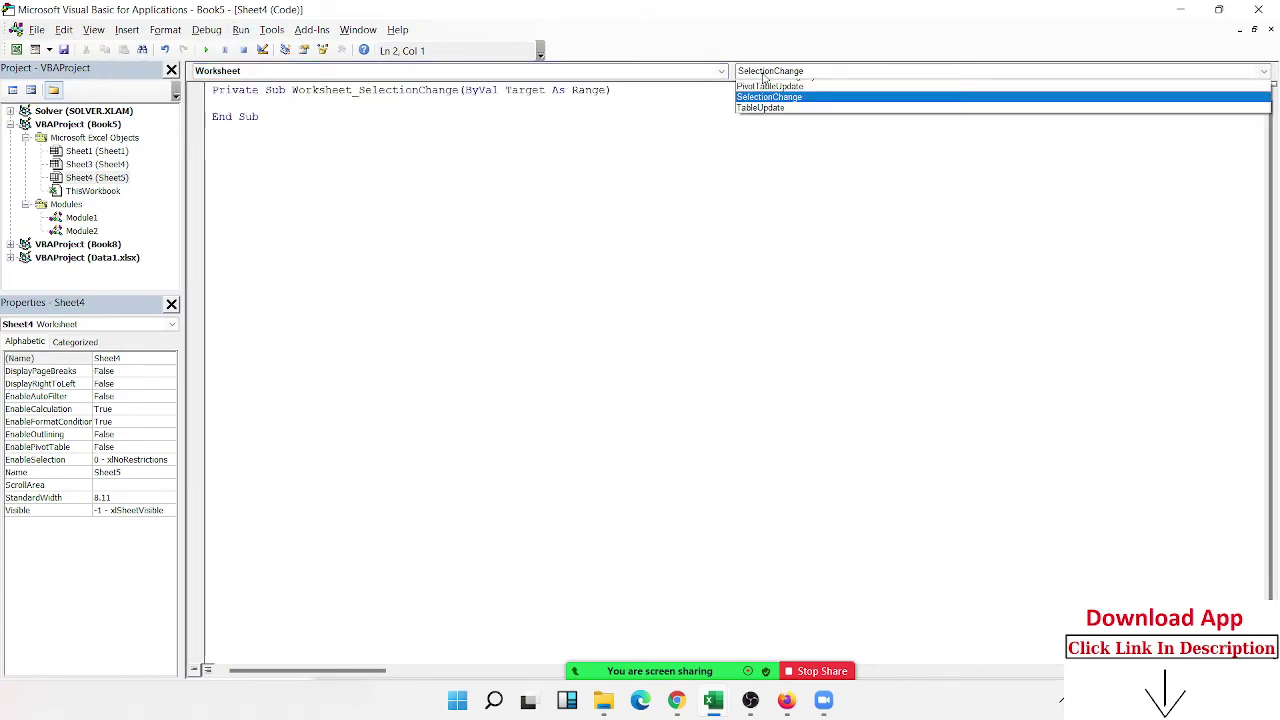
left_click(765, 78)
Step: Write target.Interior.Color = vbRed inside the procedure and return to Excel
left_click(278, 103)
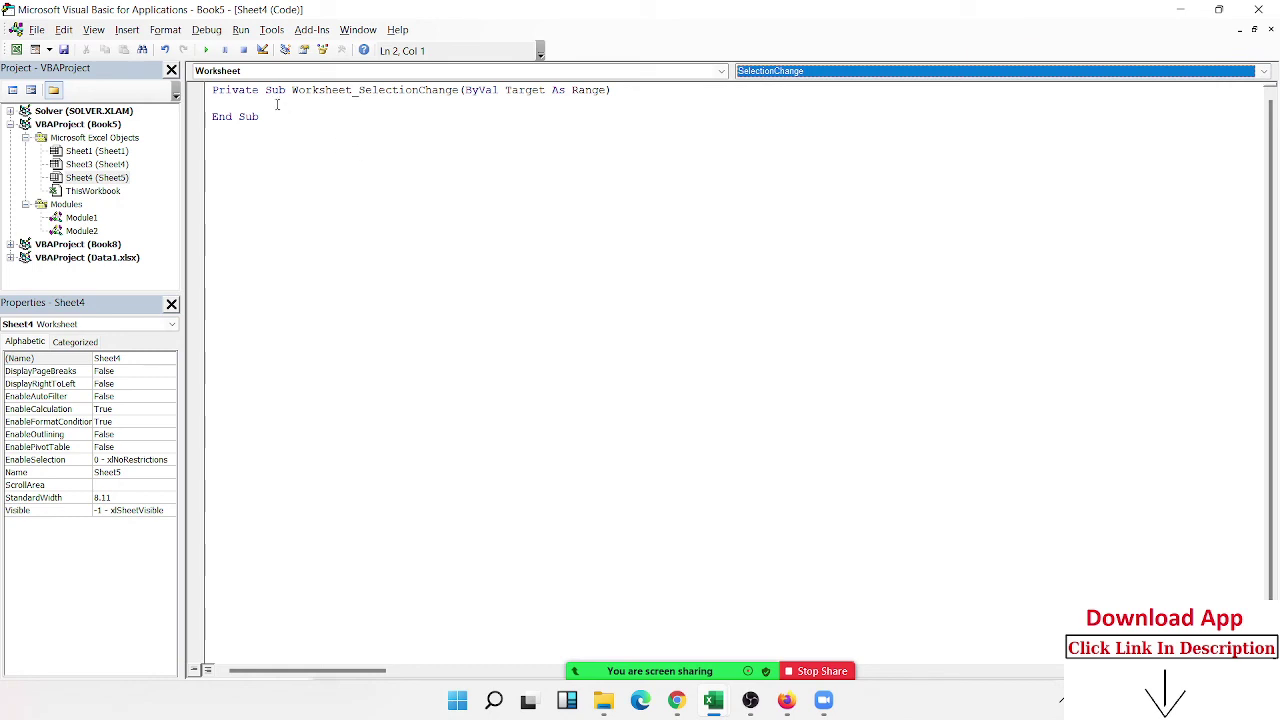
key("Return")
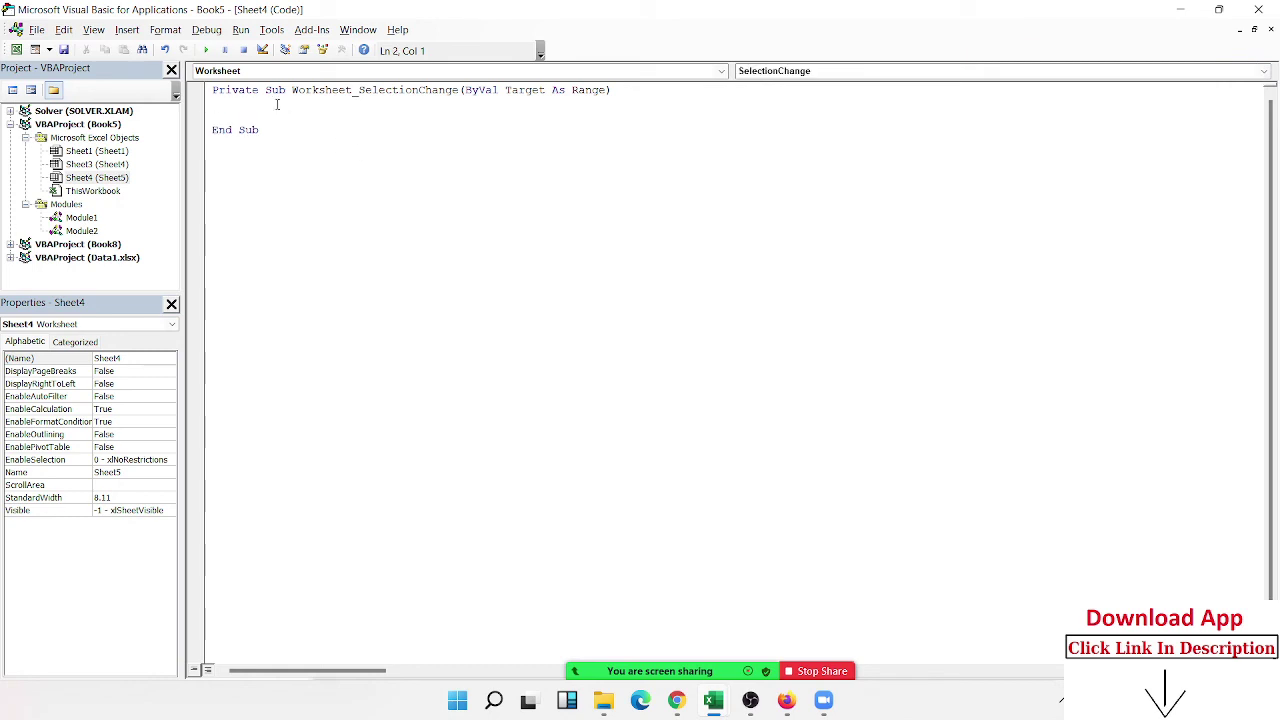
type("target")
type(".in")
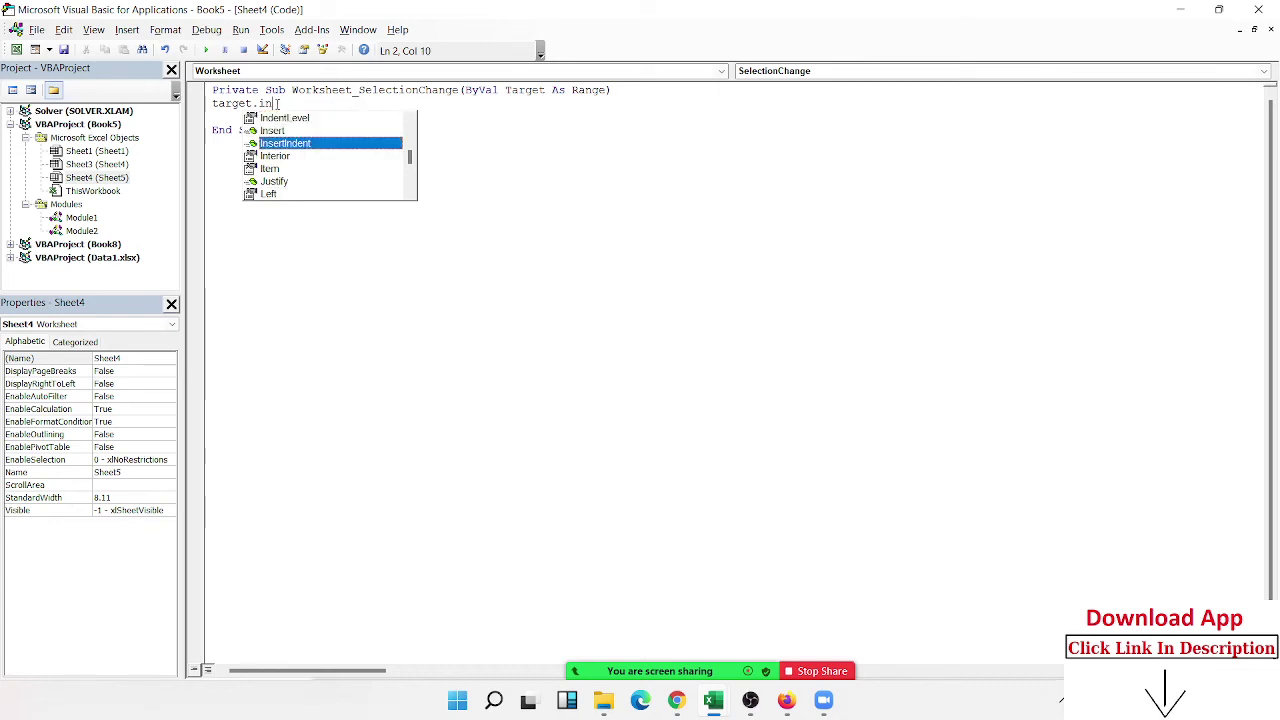
type("t")
key("Tab")
type(".")
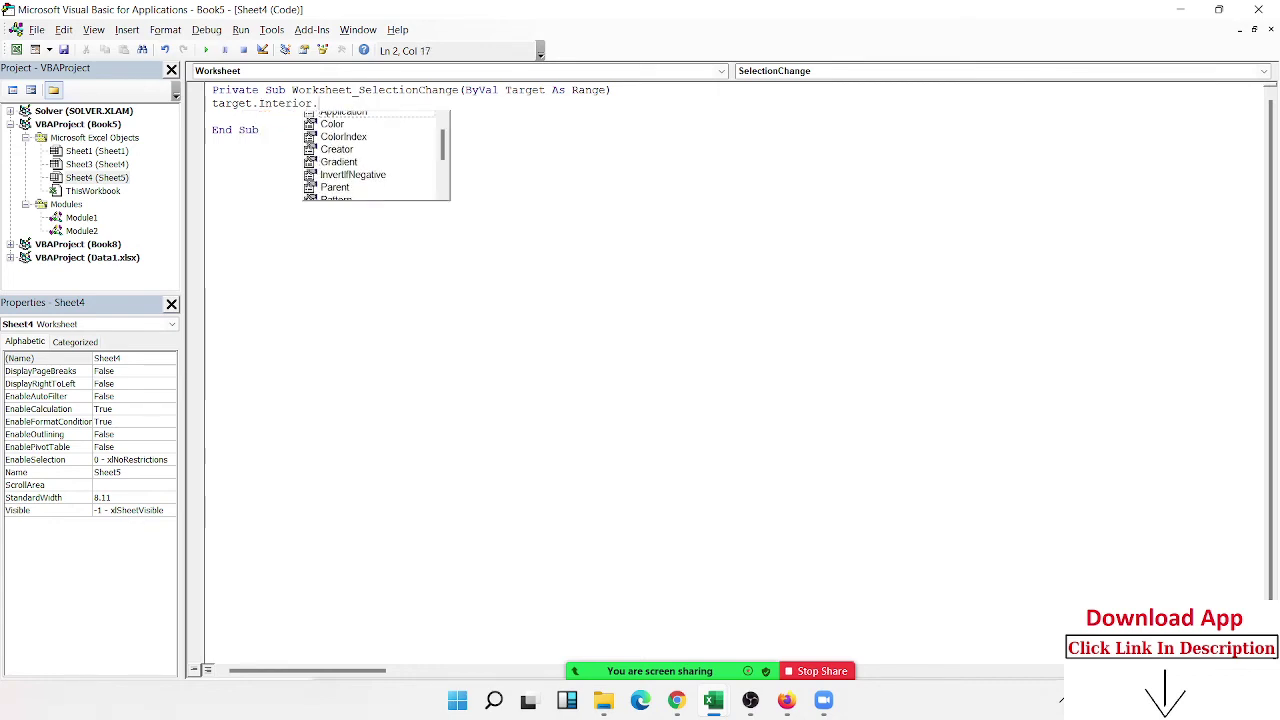
type("co")
key("Tab")
type("=")
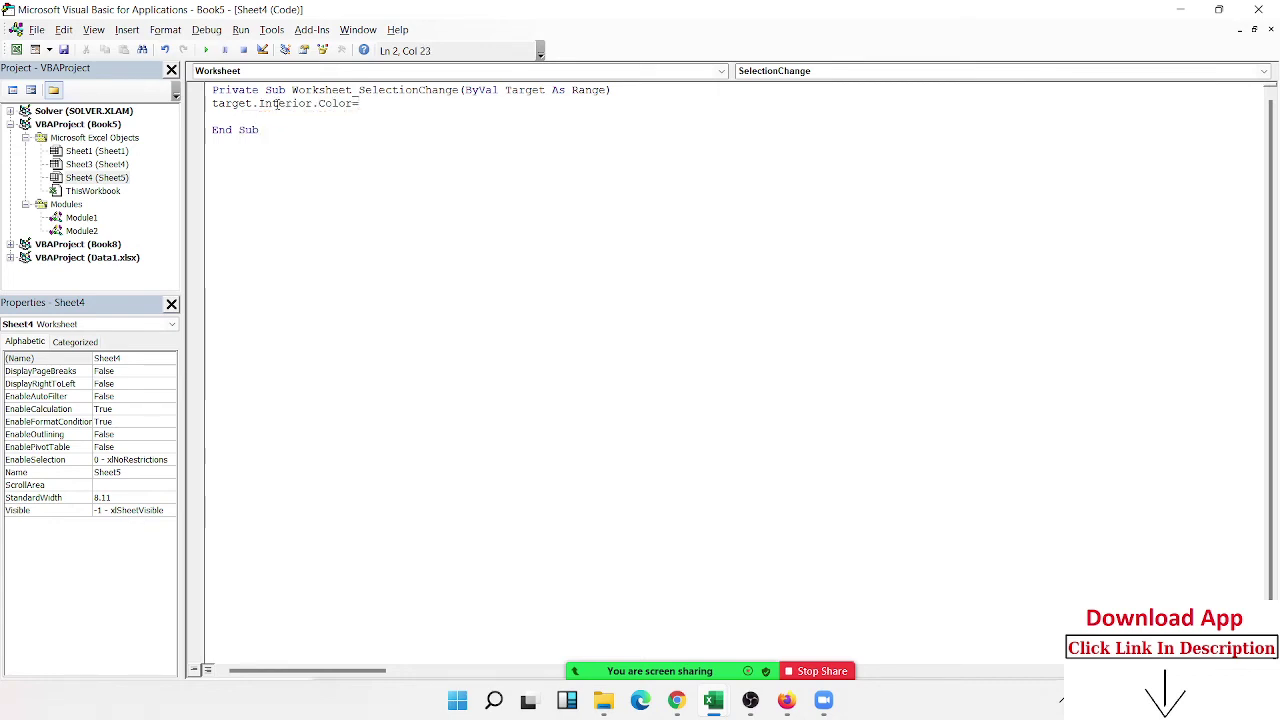
type("vbred")
key("Return")
key("alt+F11")
Step: Select G19, I13, F7, E9, D17 and C11 on Sheet5 to turn them red, then return to Sheet4
left_click(390, 485)
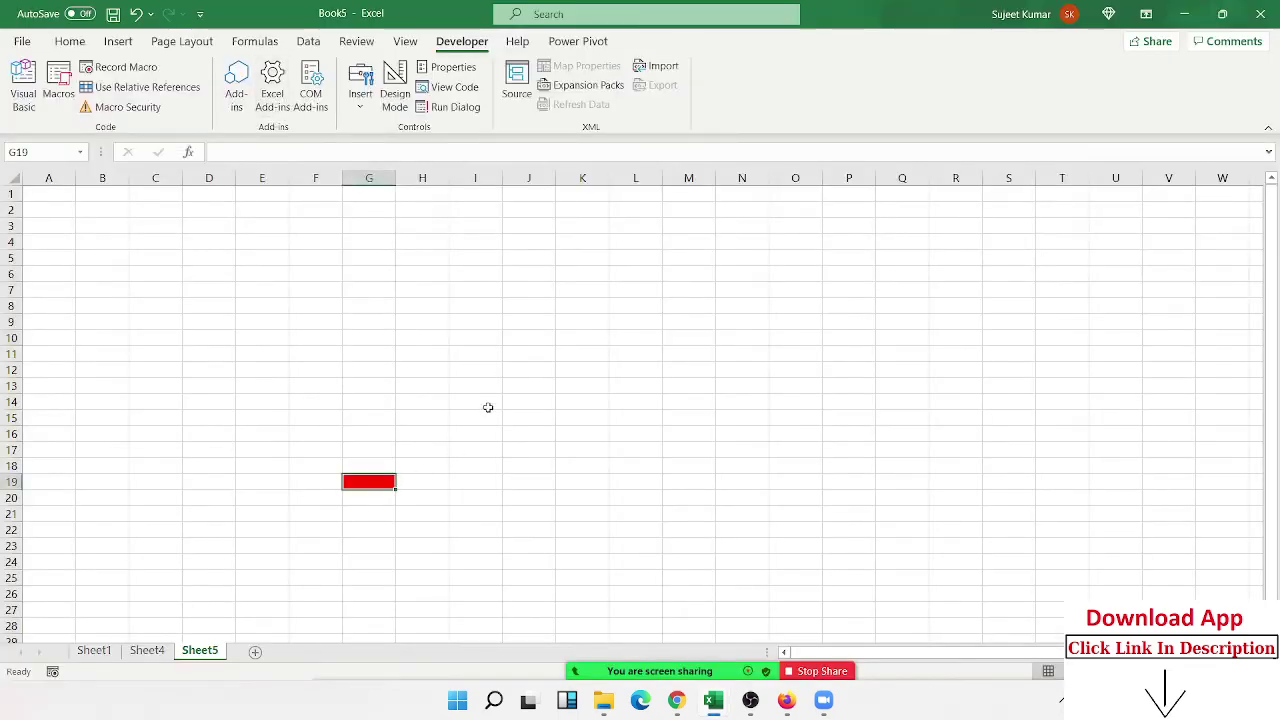
left_click(489, 386)
left_click(334, 291)
left_click(248, 324)
left_click(224, 449)
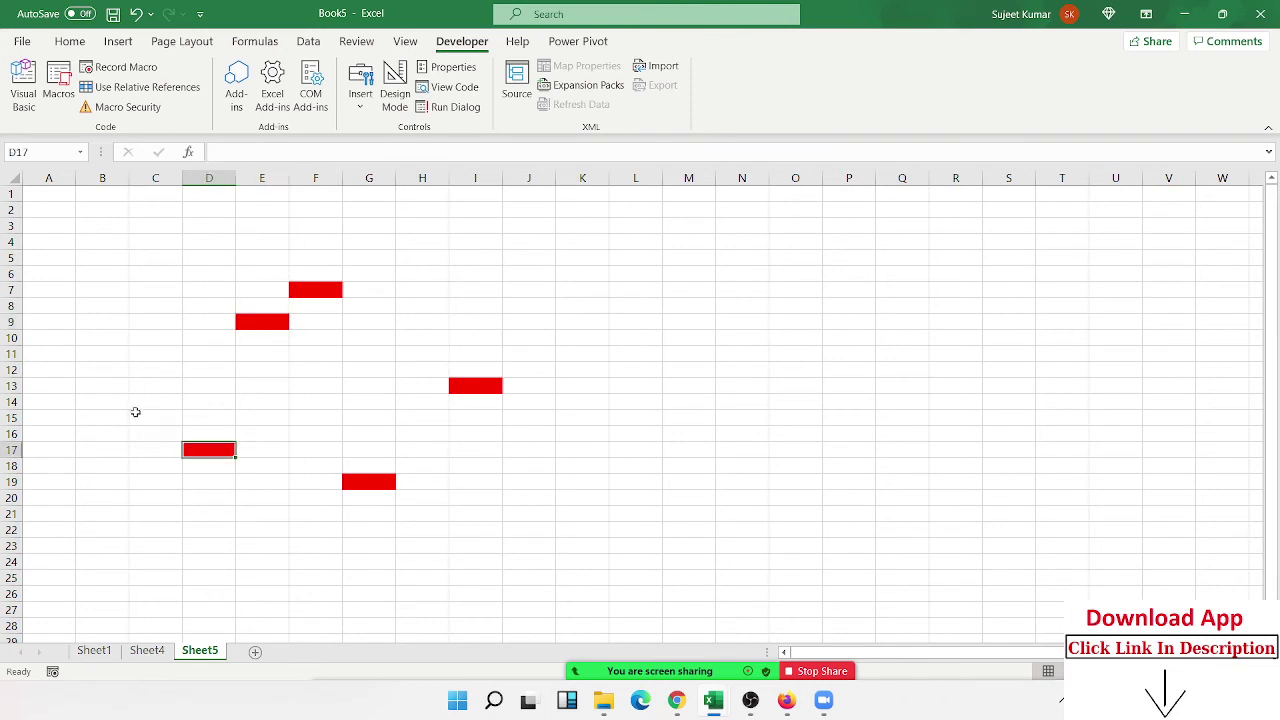
left_click(135, 352)
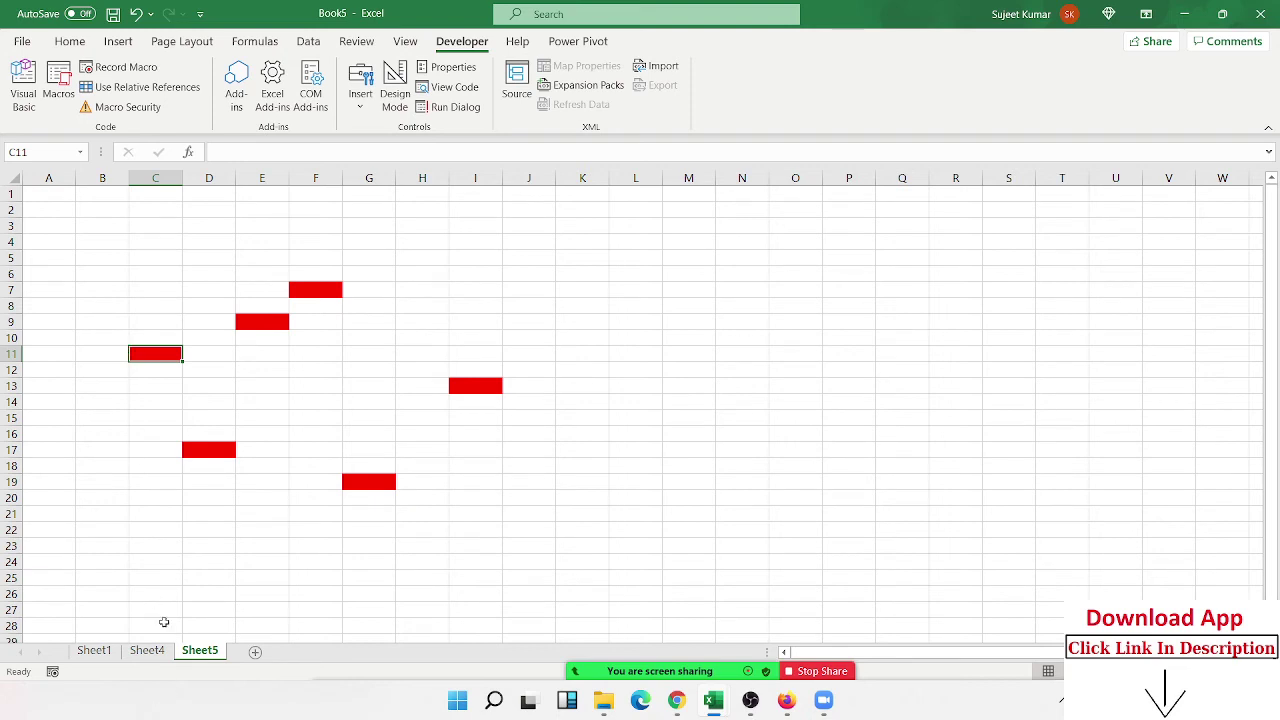
left_click(142, 651)
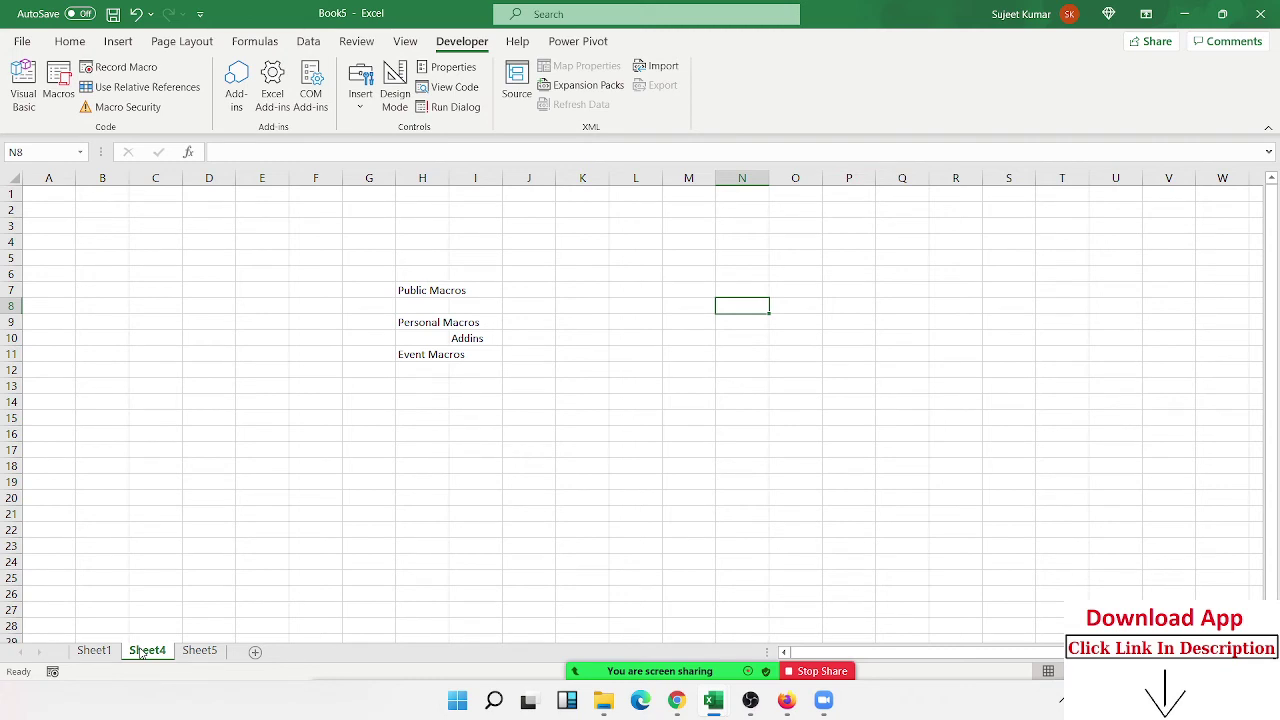
Step: Check the speaker volume, then move the Addins label from I10 up to I8
mouse_move(606, 672)
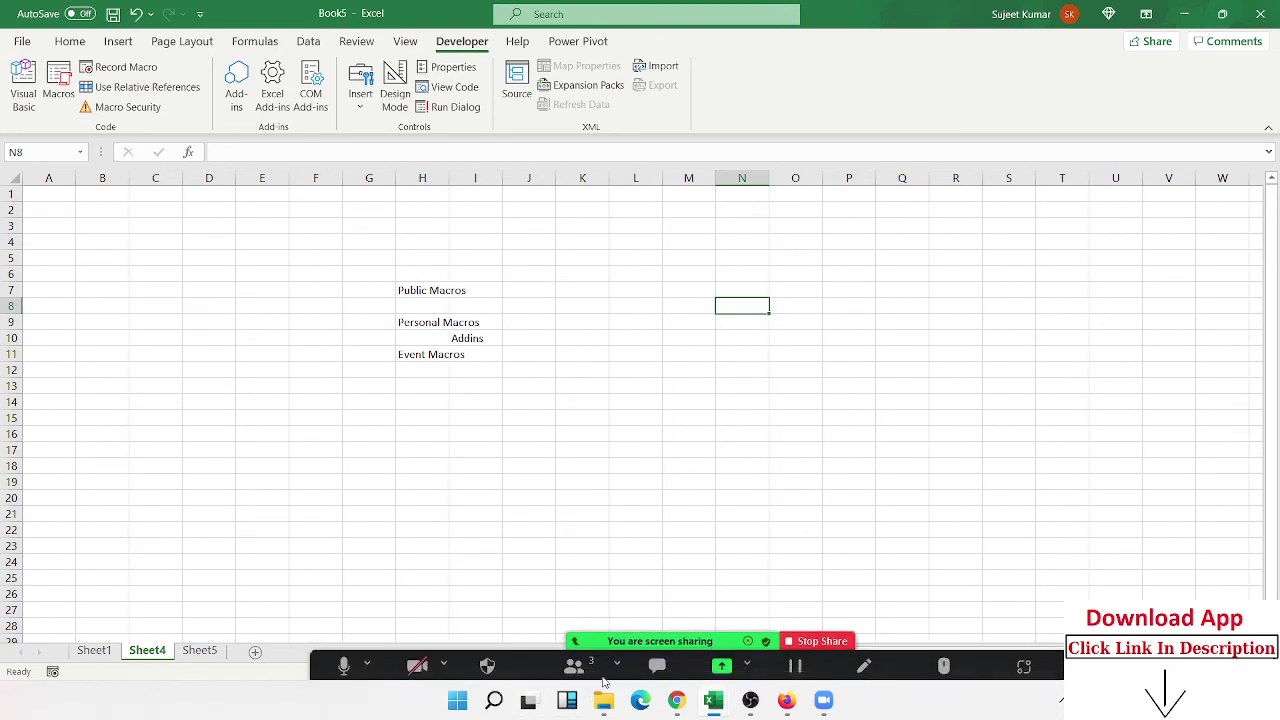
left_click(1190, 700)
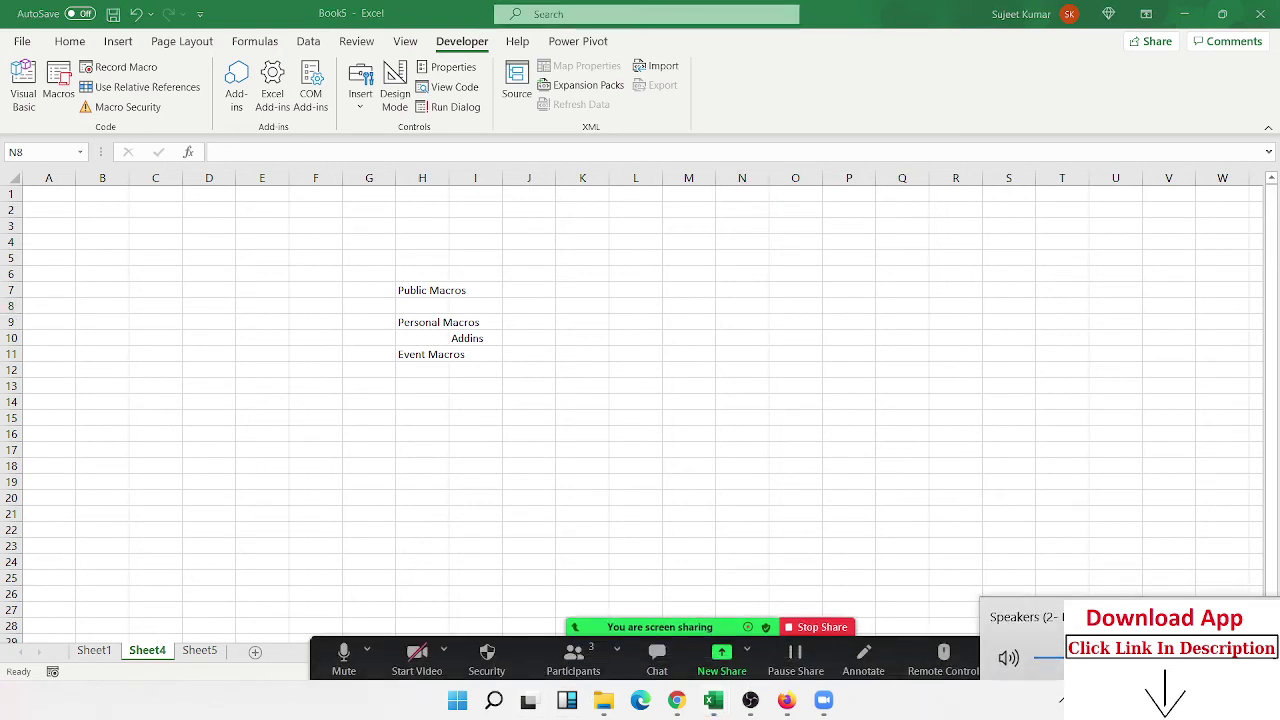
left_click(824, 322)
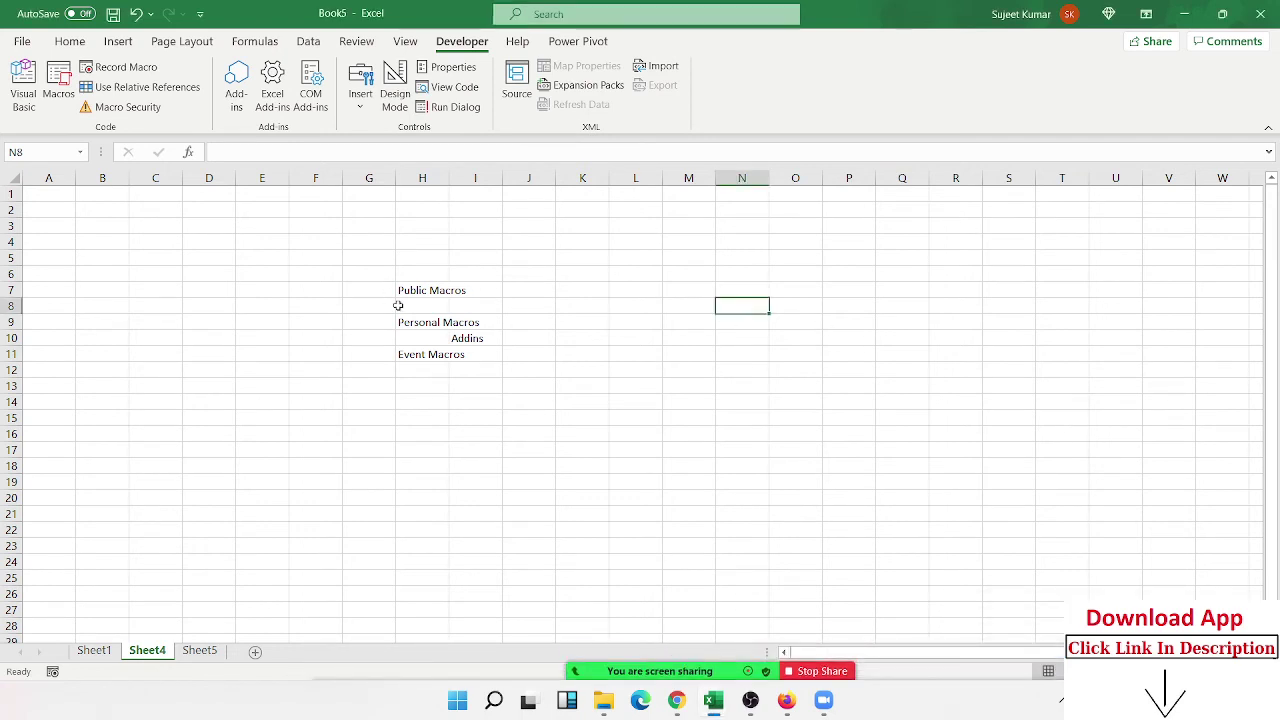
left_click(471, 338)
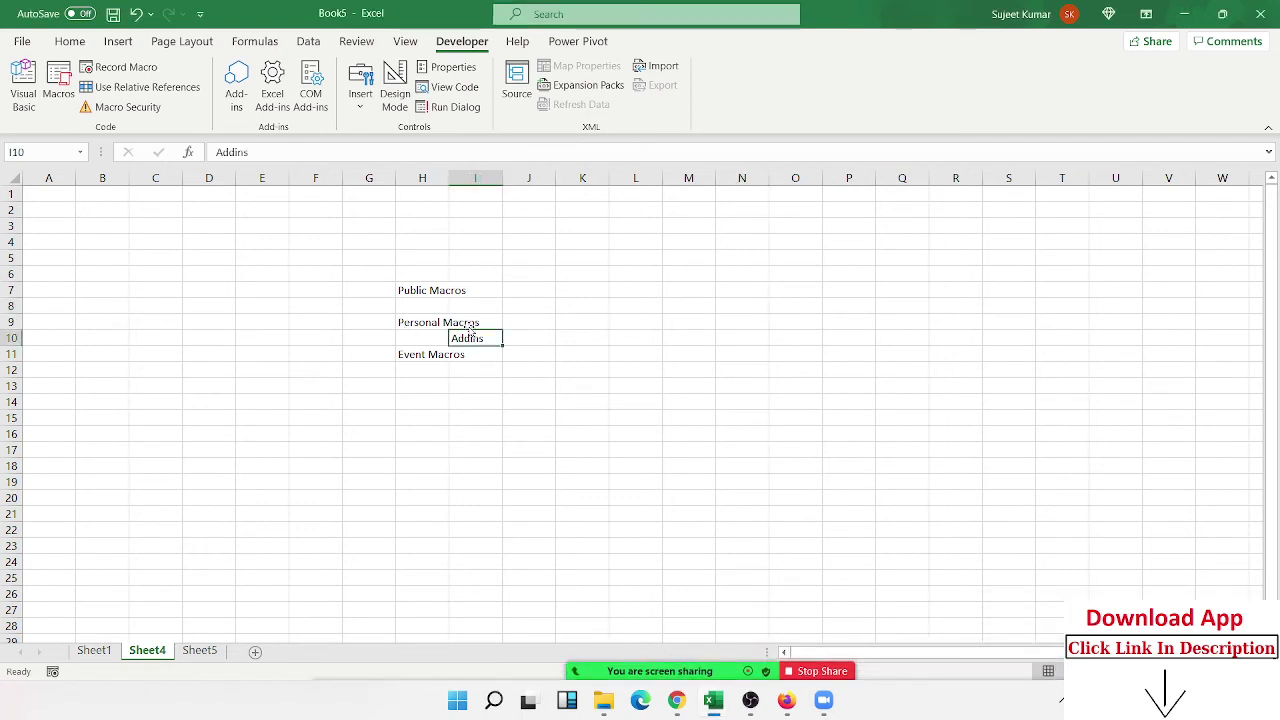
left_click_drag(471, 334, 480, 306)
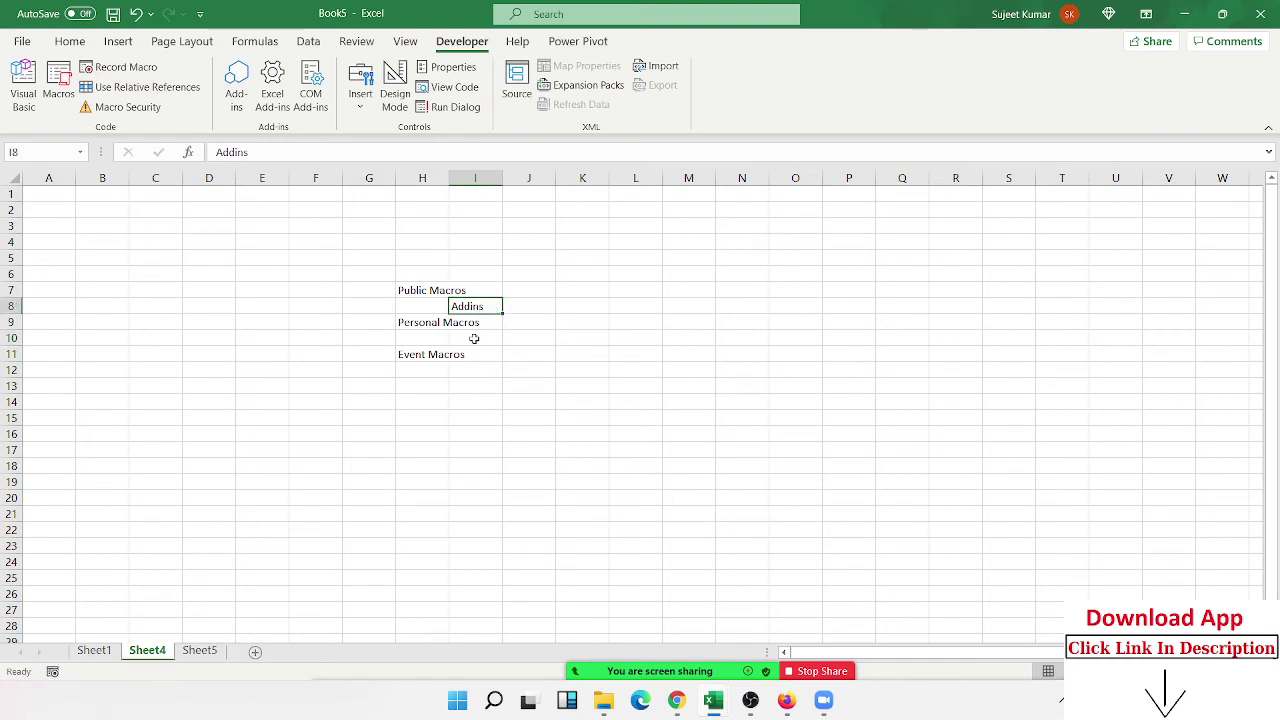
left_click(474, 338)
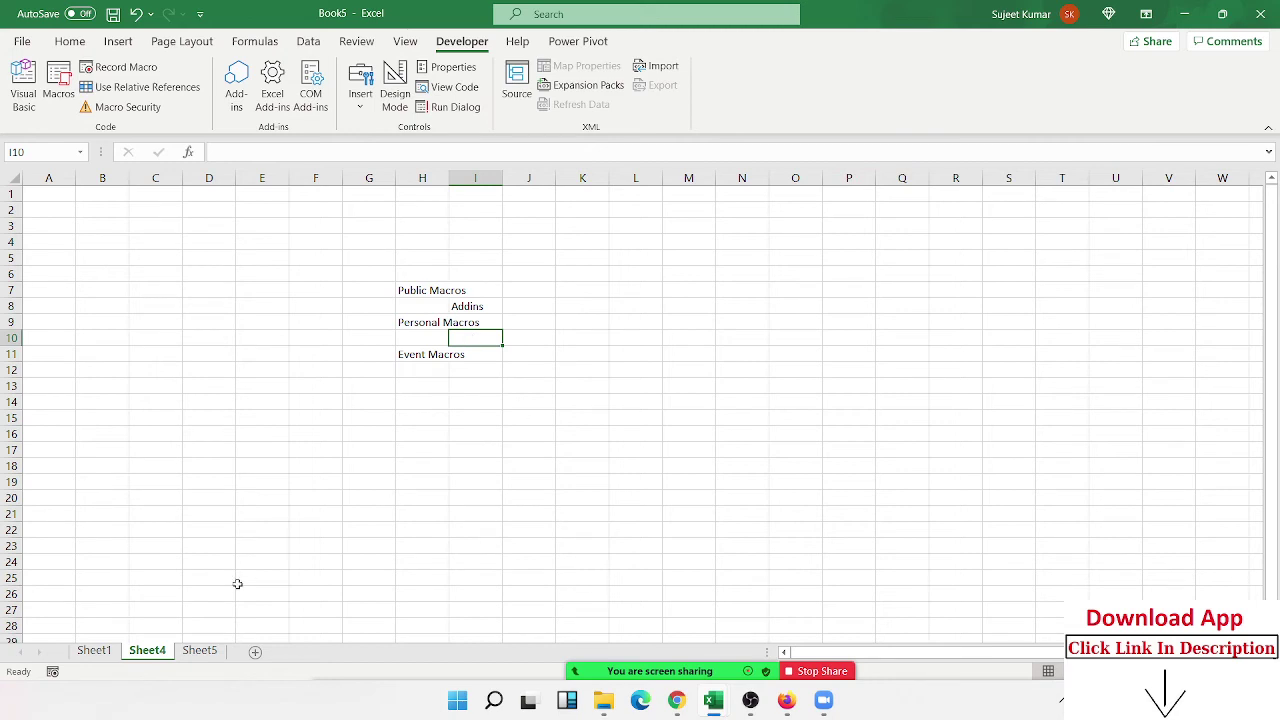
Step: Back on Sheet4, enable all VBA macros in Macro Security, close it, and select L11
left_click(204, 651)
left_click(147, 651)
left_click(543, 511)
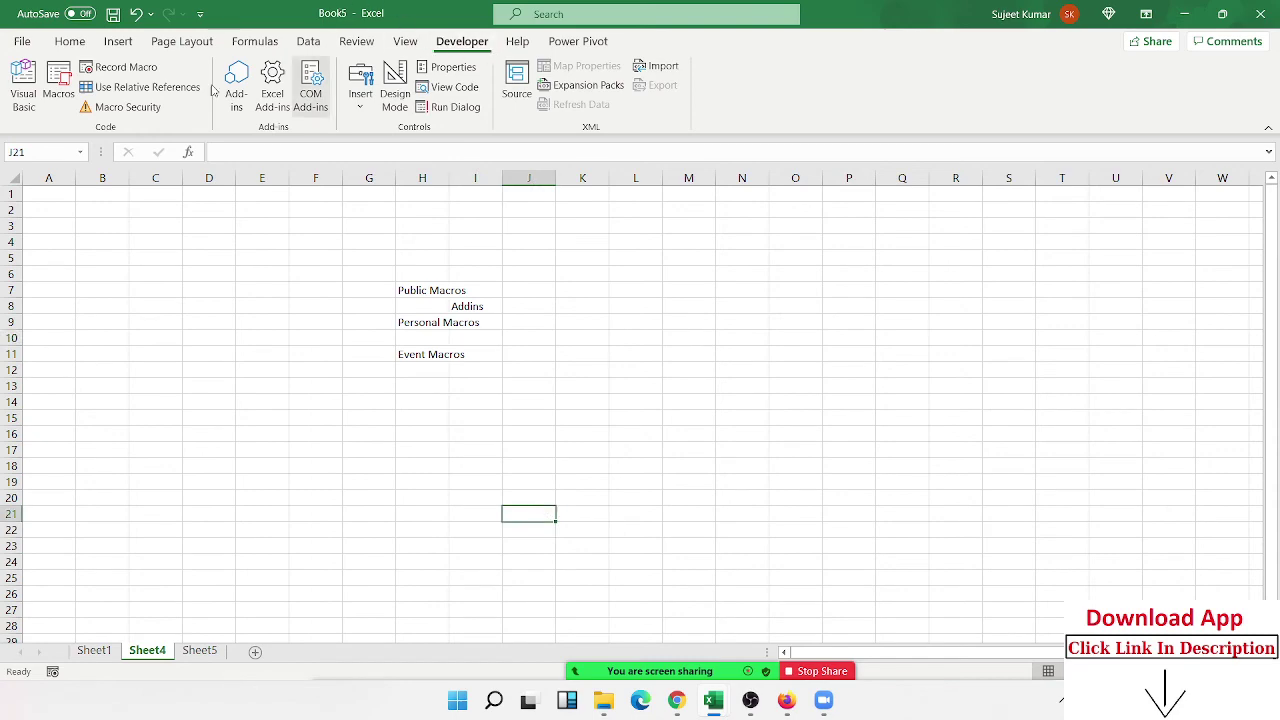
left_click(127, 106)
left_click(493, 212)
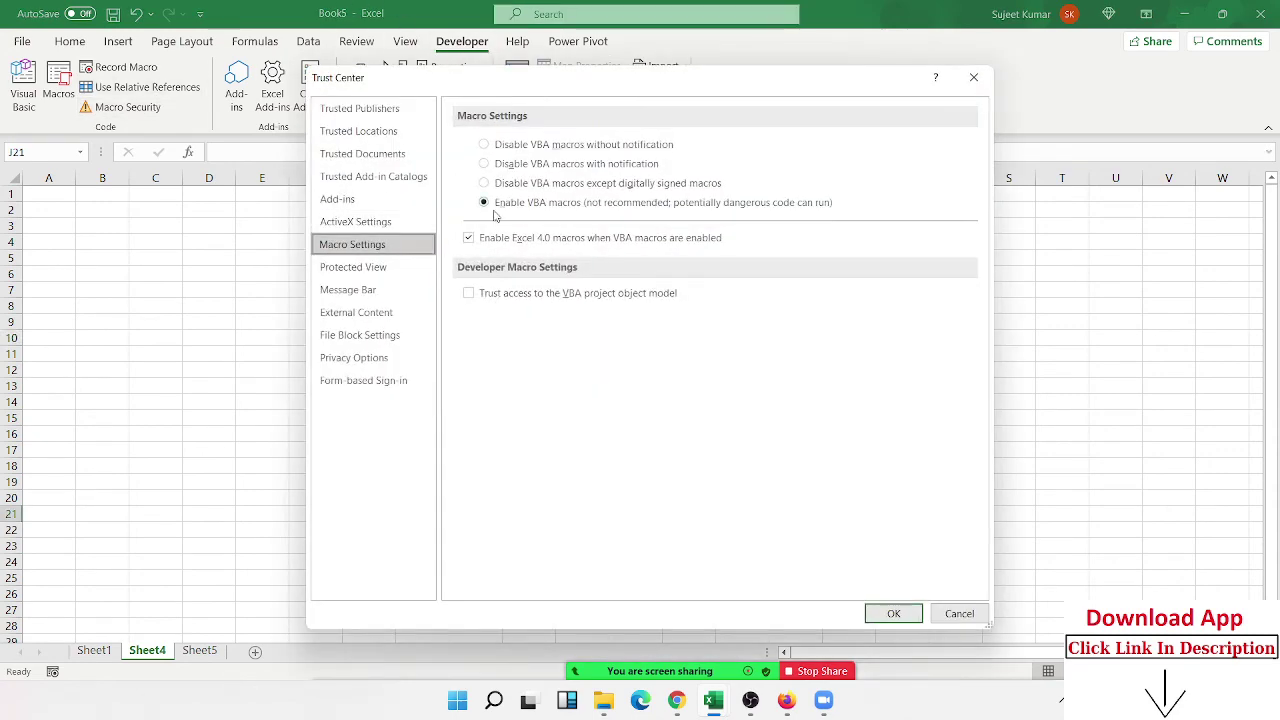
left_click(973, 77)
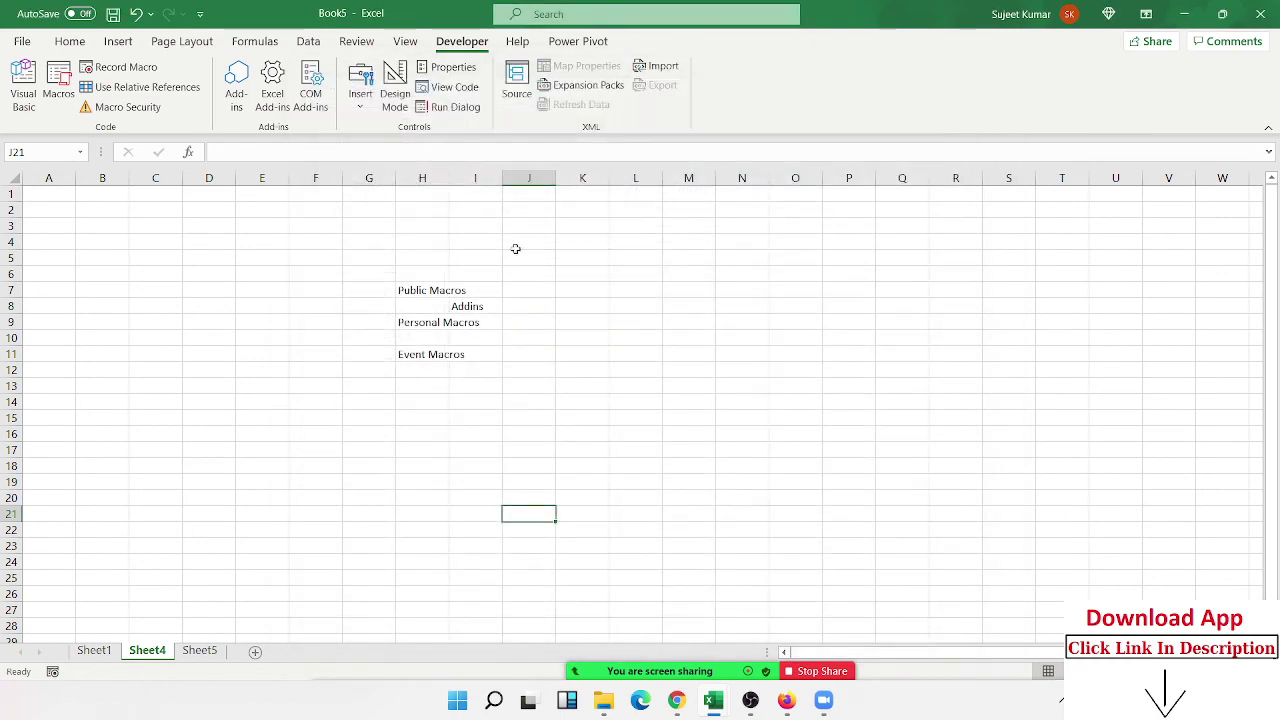
left_click(658, 356)
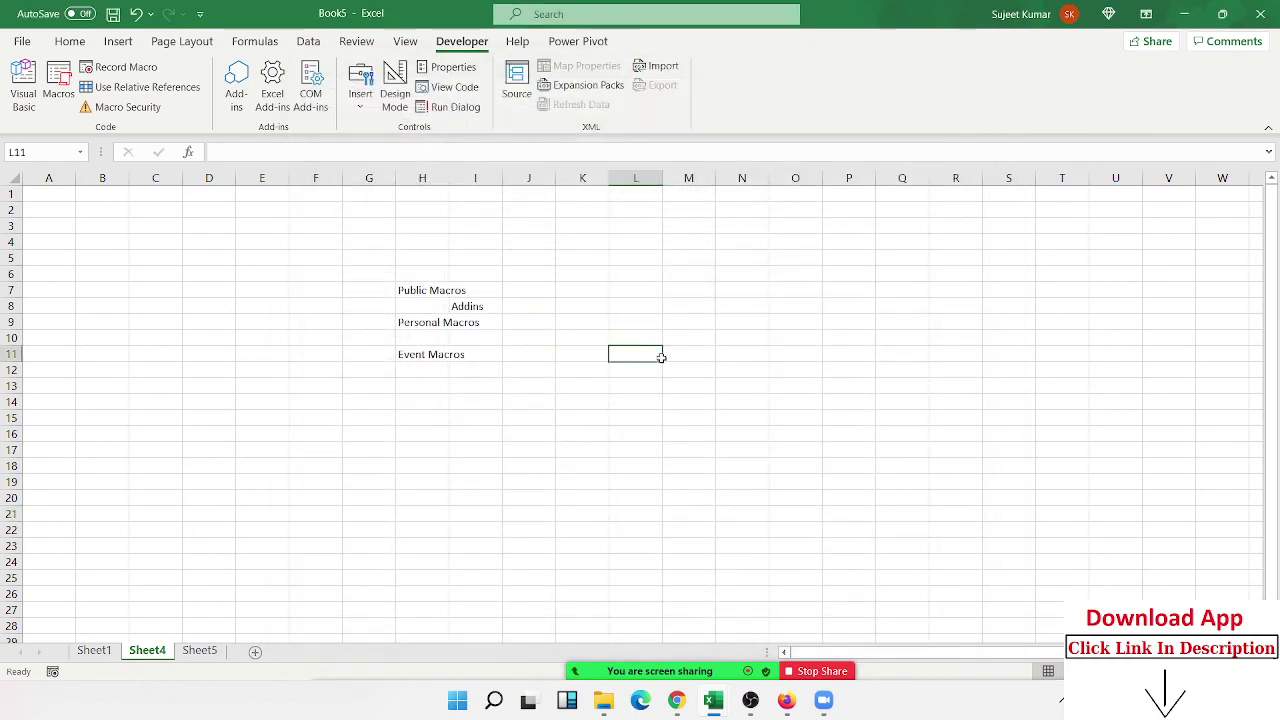
Step: Open the VBA editor and select the Sheet4 SelectionChange macro code
left_click(36, 100)
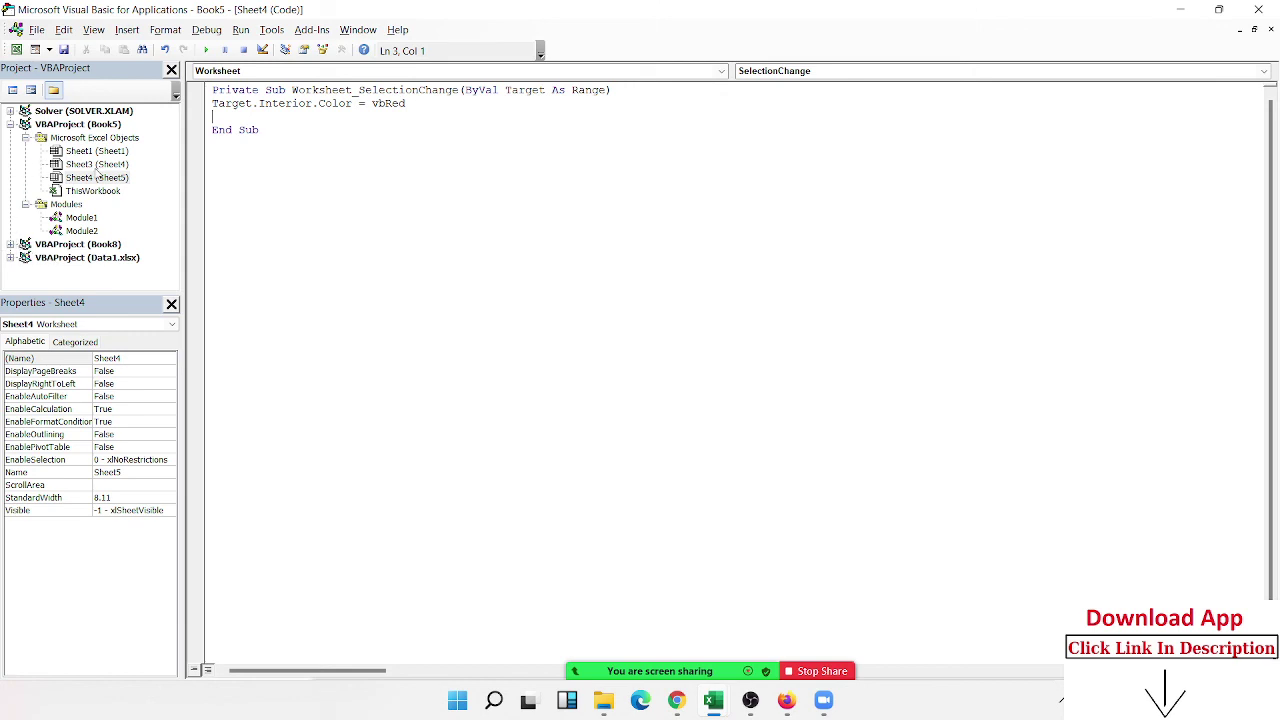
left_click(100, 168)
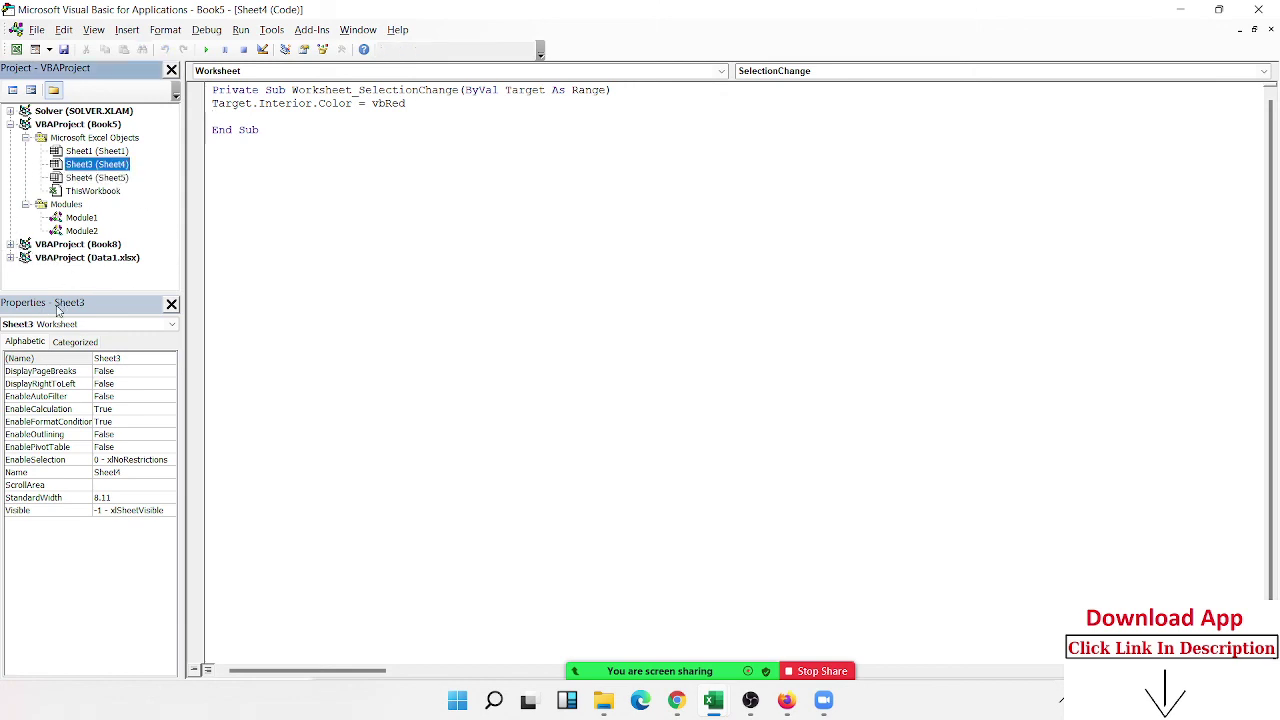
left_click(680, 240)
key("ctrl+a")
left_click(266, 240)
left_click_drag(266, 240, 202, 90)
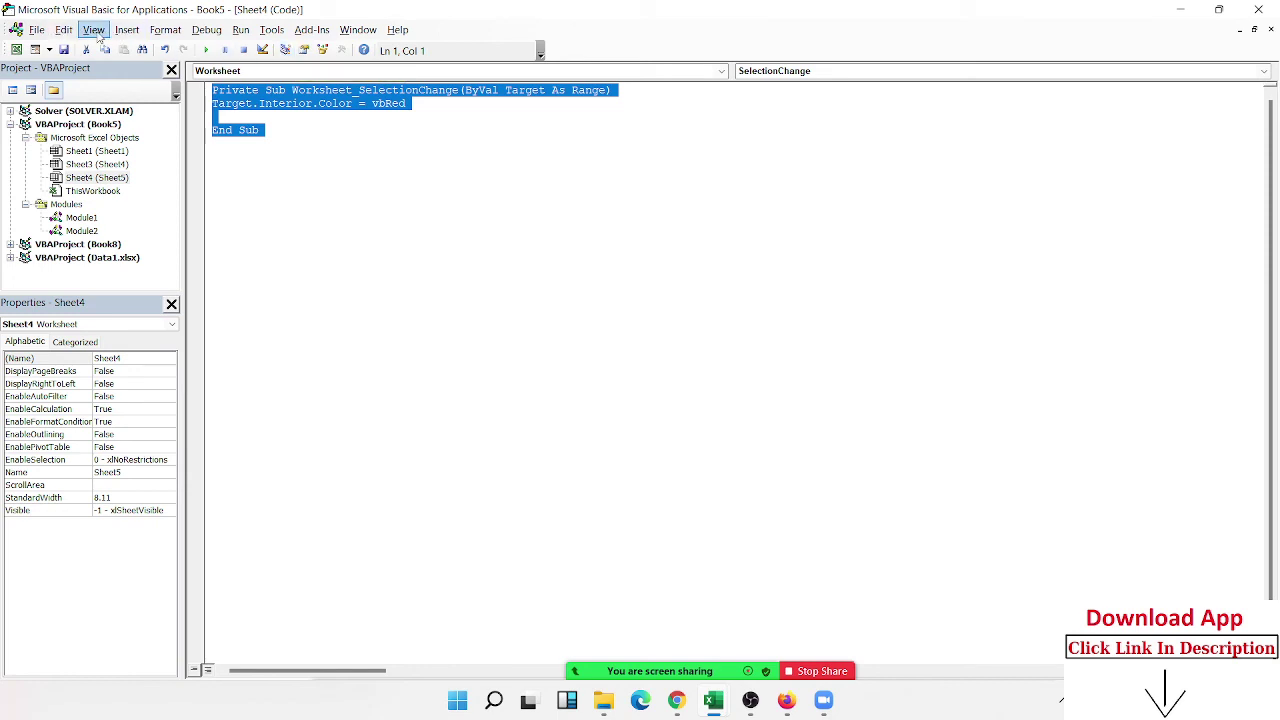
Step: Show the Project Explorer pane from the View menu
left_click(95, 31)
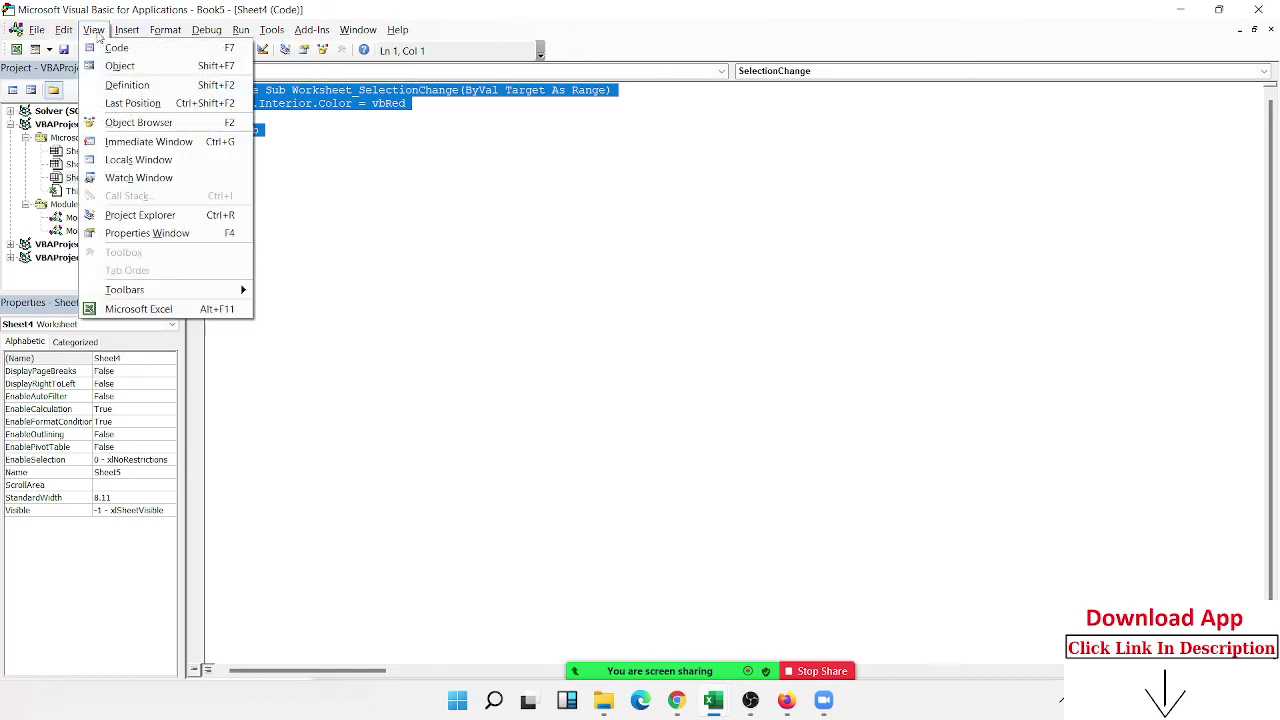
left_click(186, 222)
left_click(463, 374)
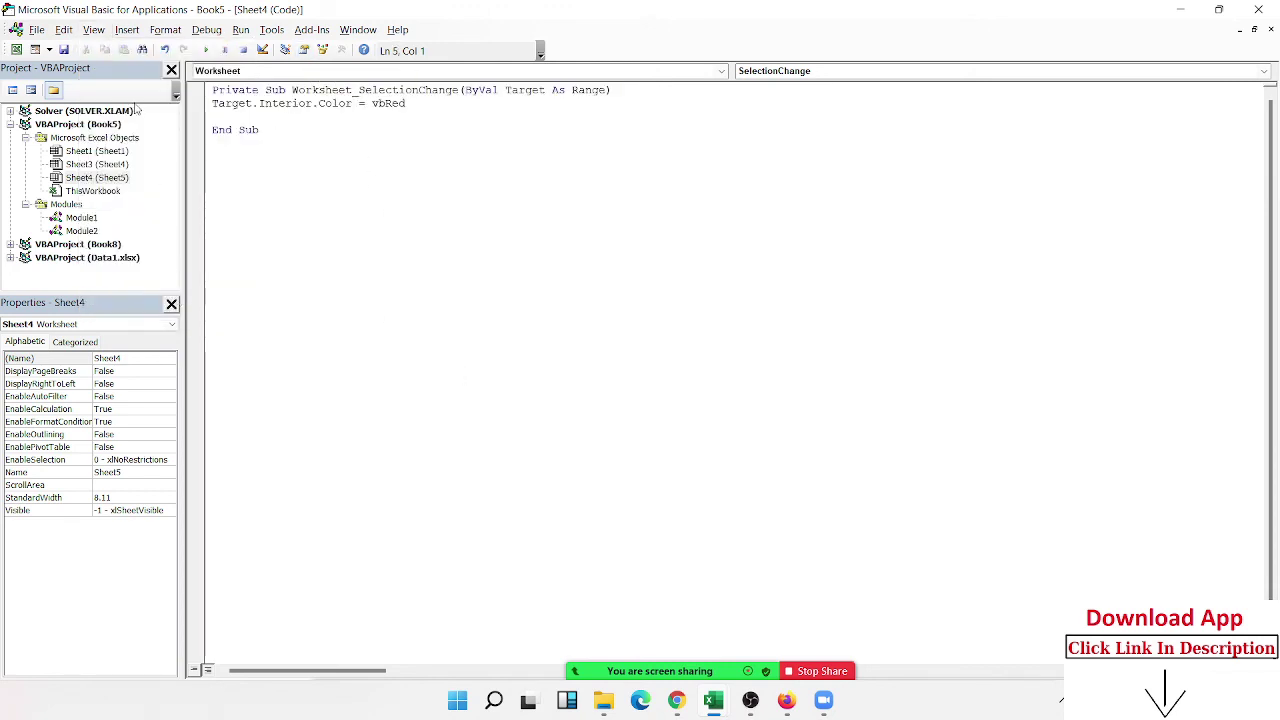
left_click(104, 34)
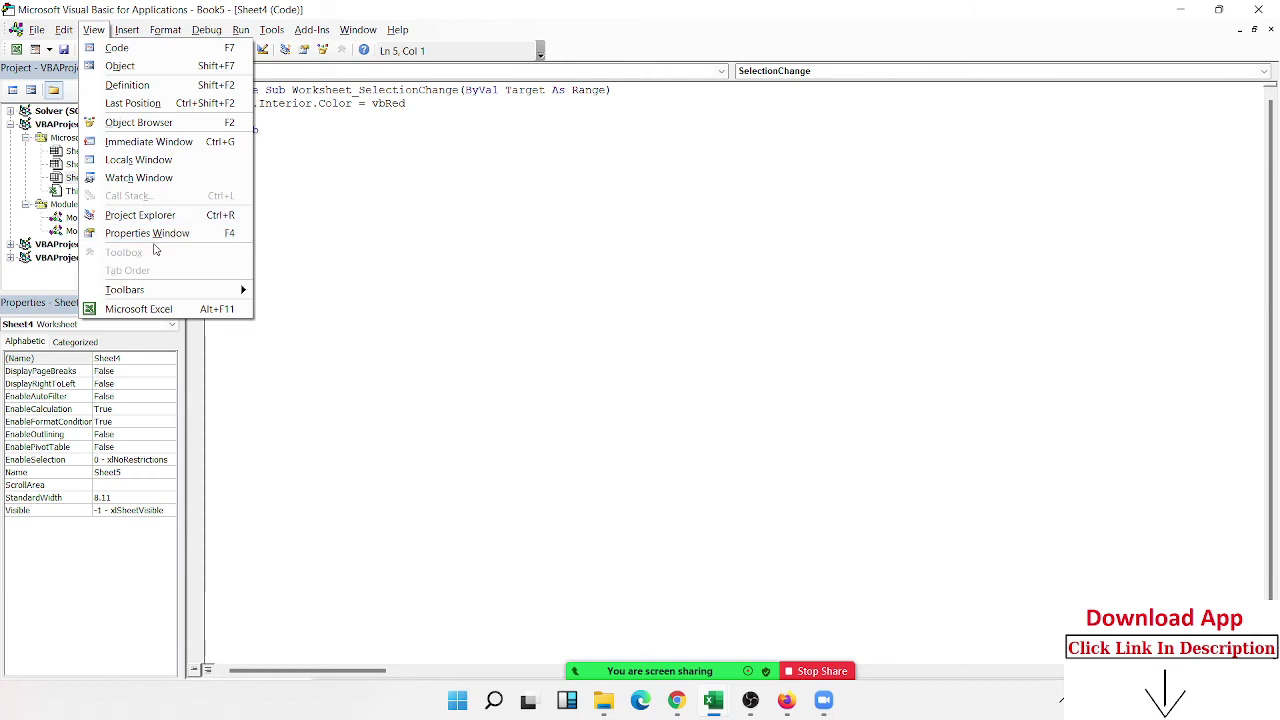
left_click(165, 378)
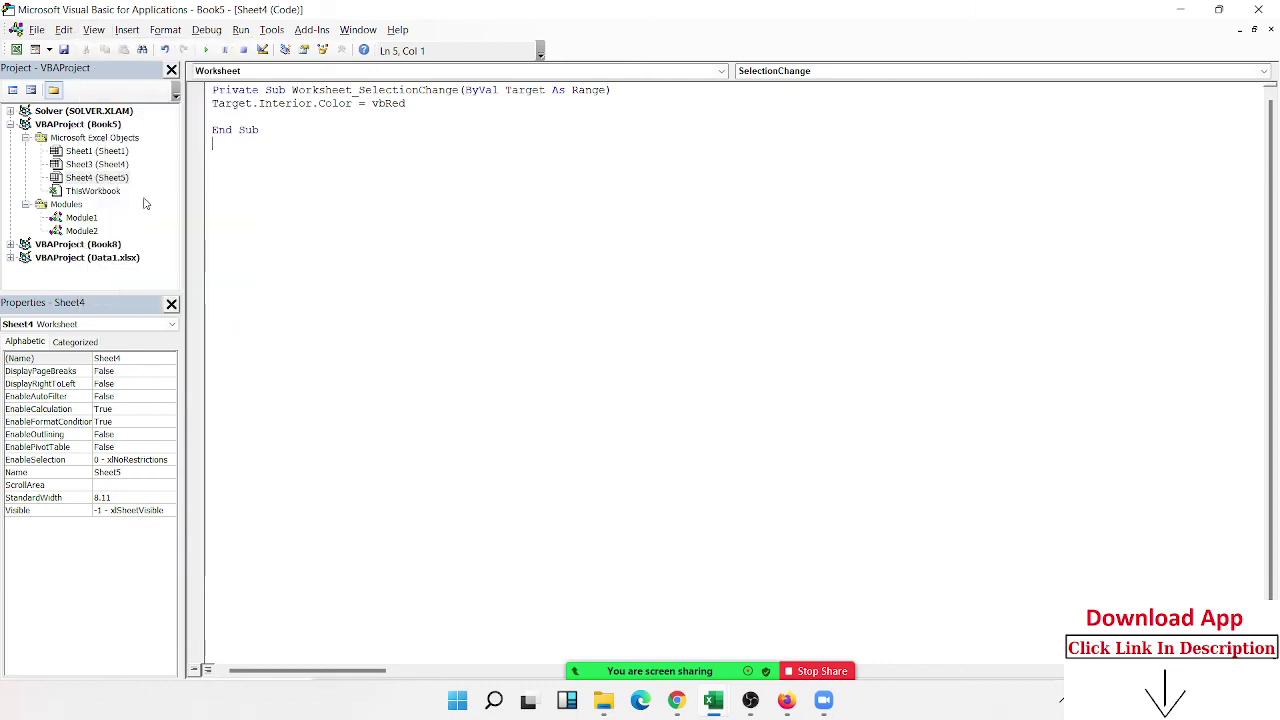
Step: Open Book5's Sheet3 and Sheet1 code windows, then collapse the Book5 project
left_click(78, 166)
double_click(78, 166)
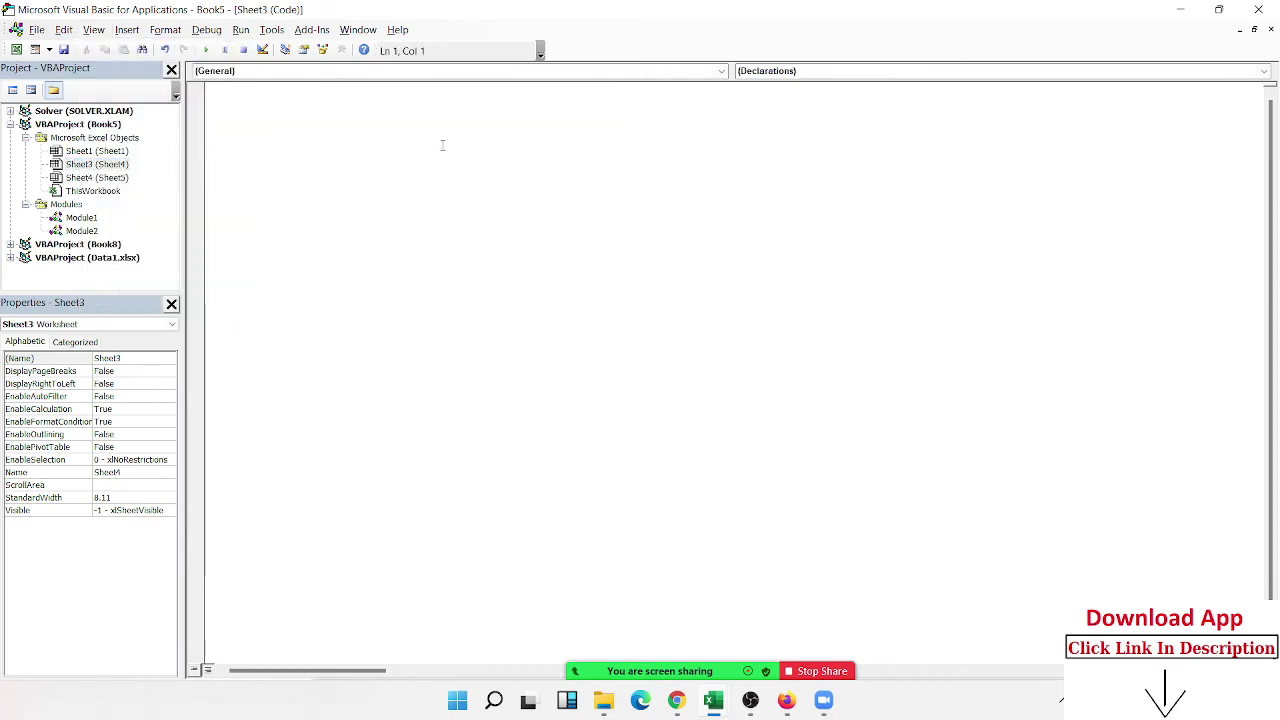
left_click(113, 155)
double_click(113, 157)
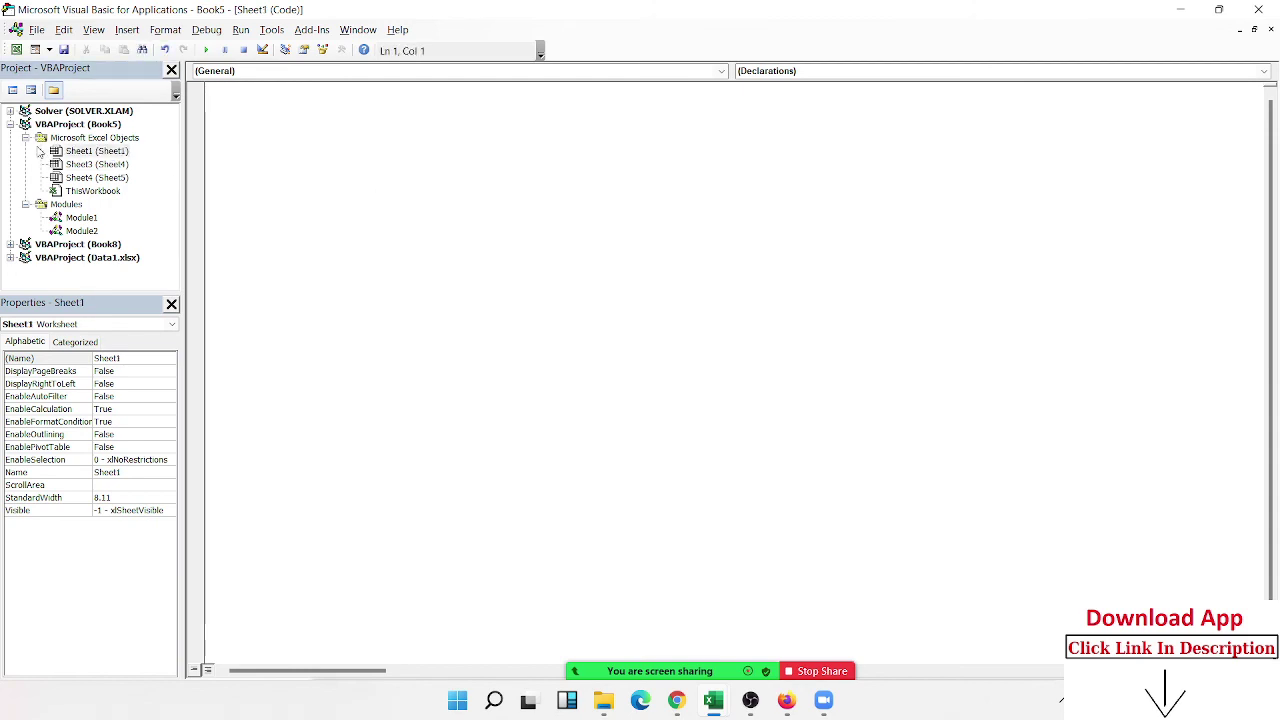
left_click(10, 124)
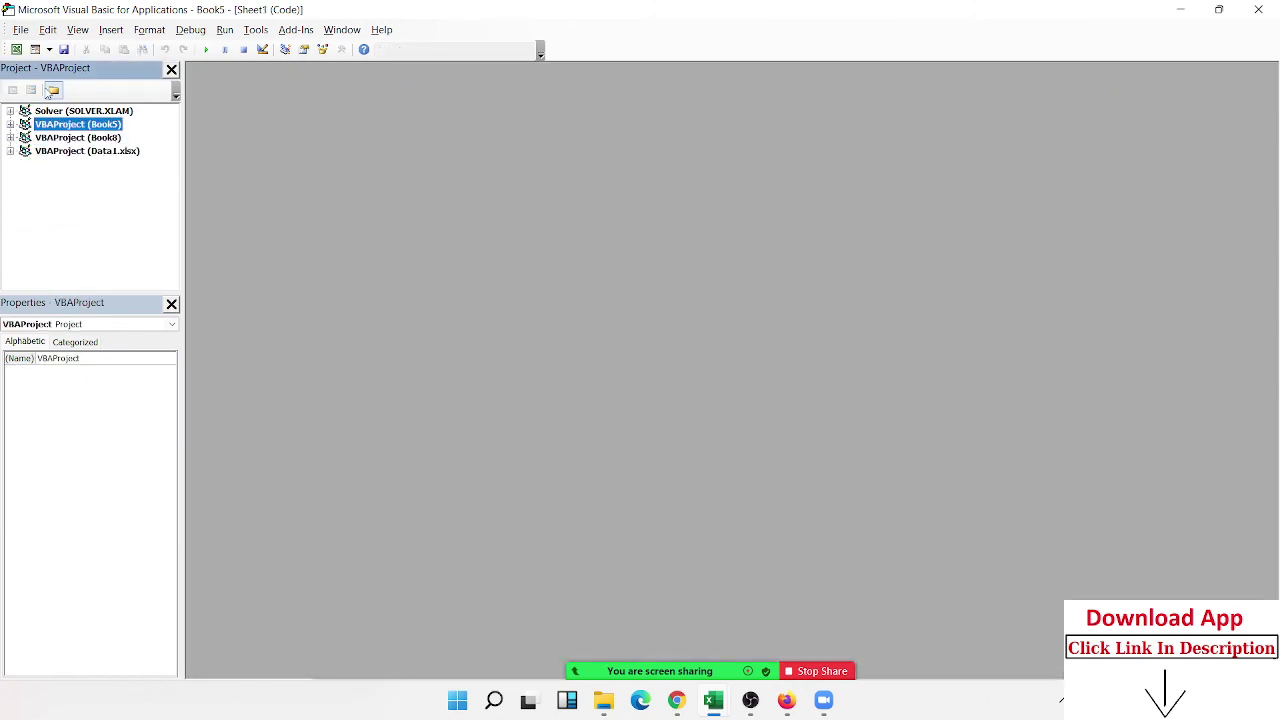
Step: Return to the VBA editor, expand VBAProject (Book8), and select its Sheet1
left_click(716, 703)
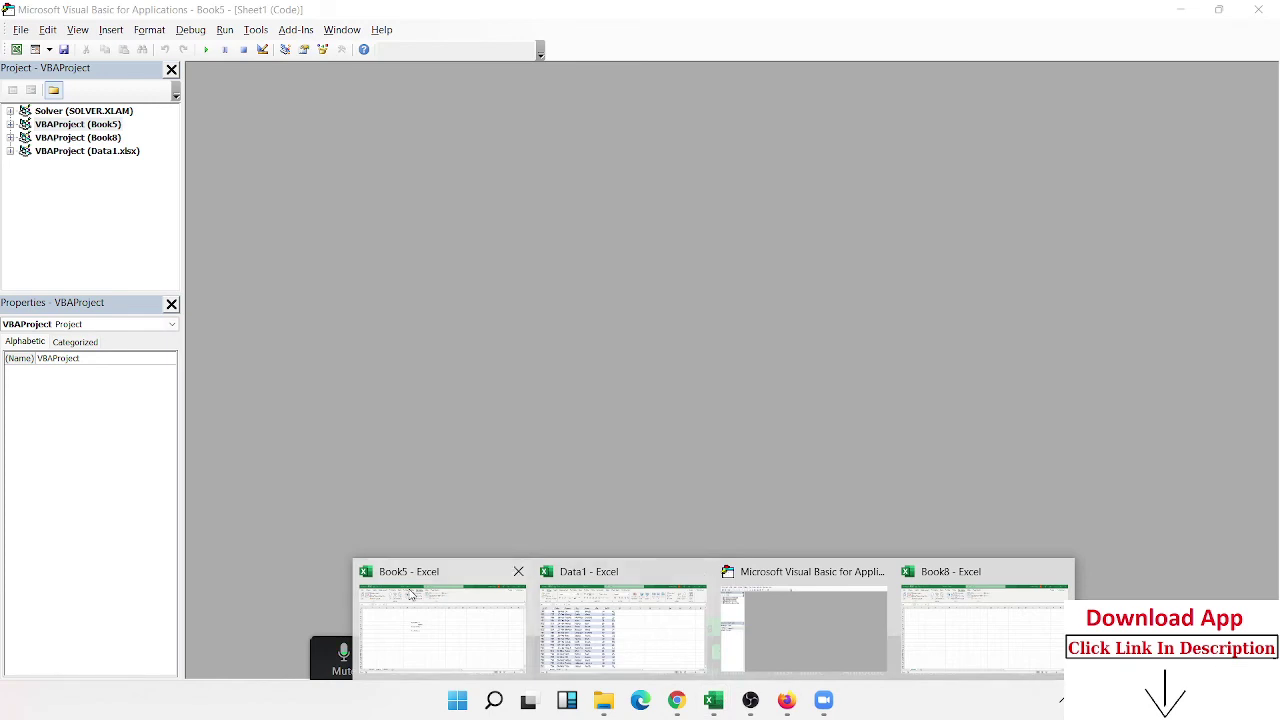
left_click(120, 236)
left_click(10, 137)
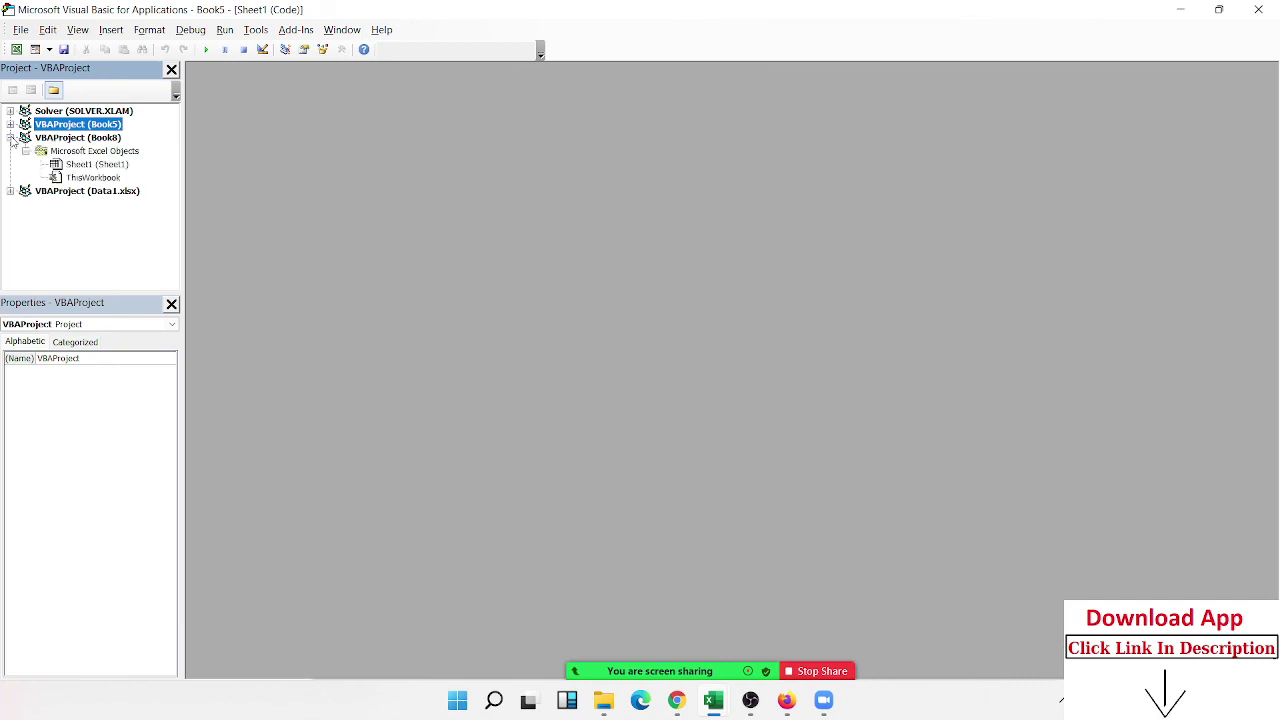
left_click(82, 165)
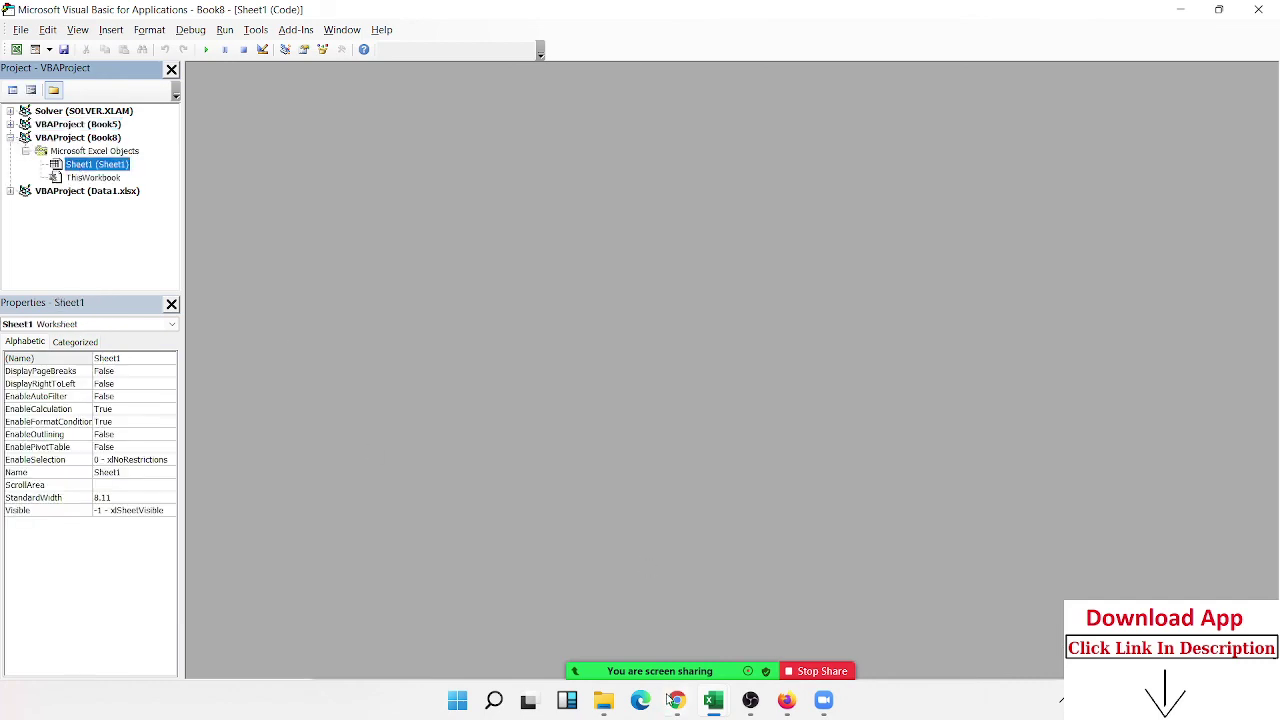
Step: Switch to Book8 and add two new worksheets, Sheet2 and Sheet3
mouse_move(713, 700)
left_click(957, 650)
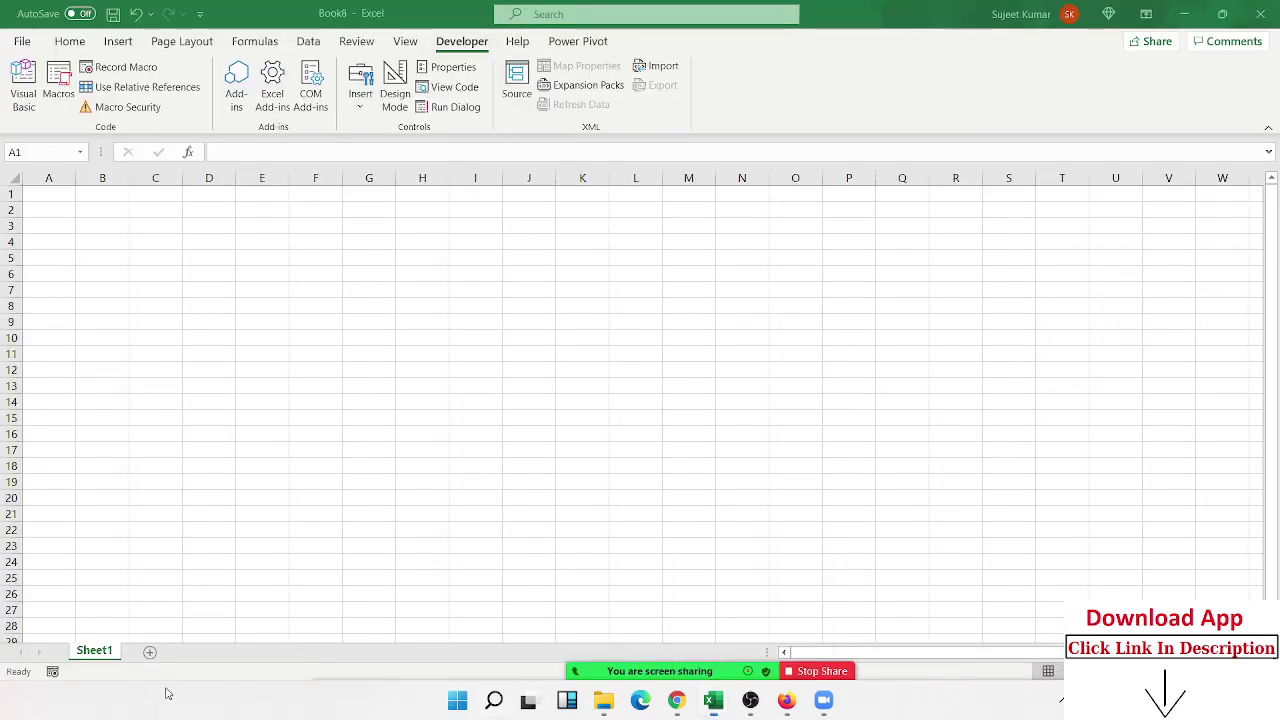
left_click(203, 652)
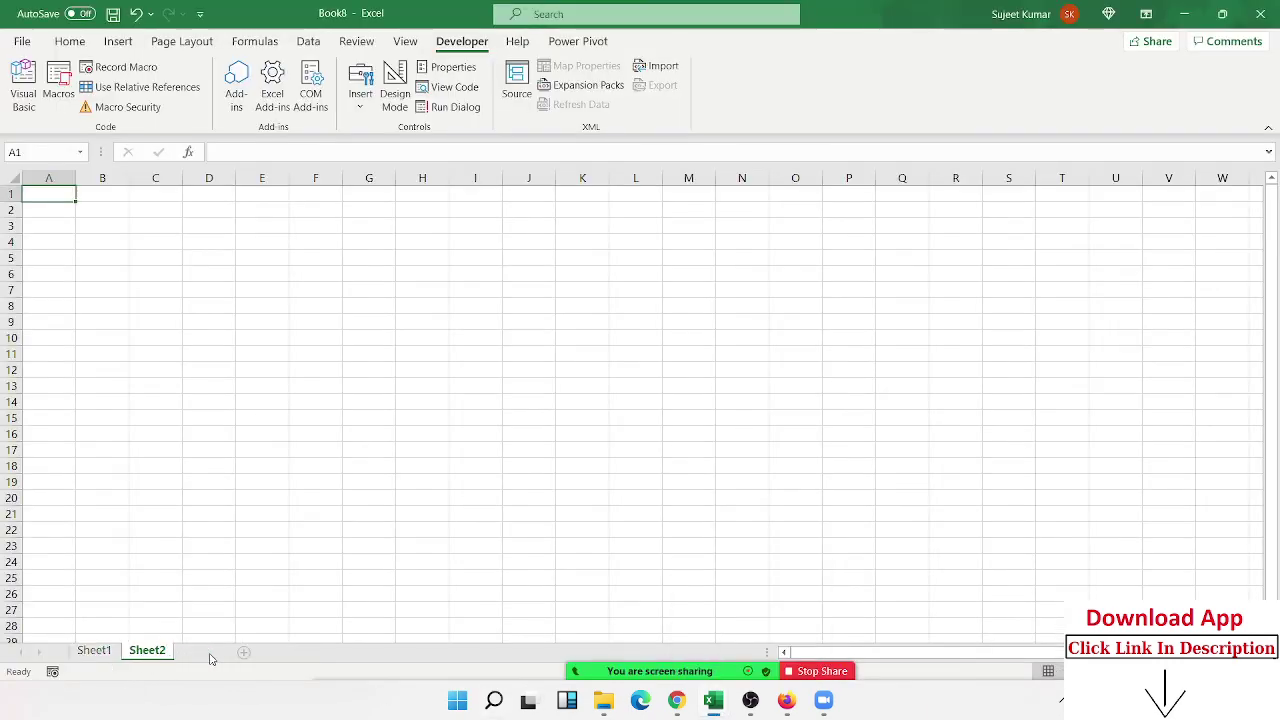
left_click(203, 652)
Step: In the VBA editor, open Book8's Sheet1 and ThisWorkbook code windows, then return to Book8
mouse_move(706, 705)
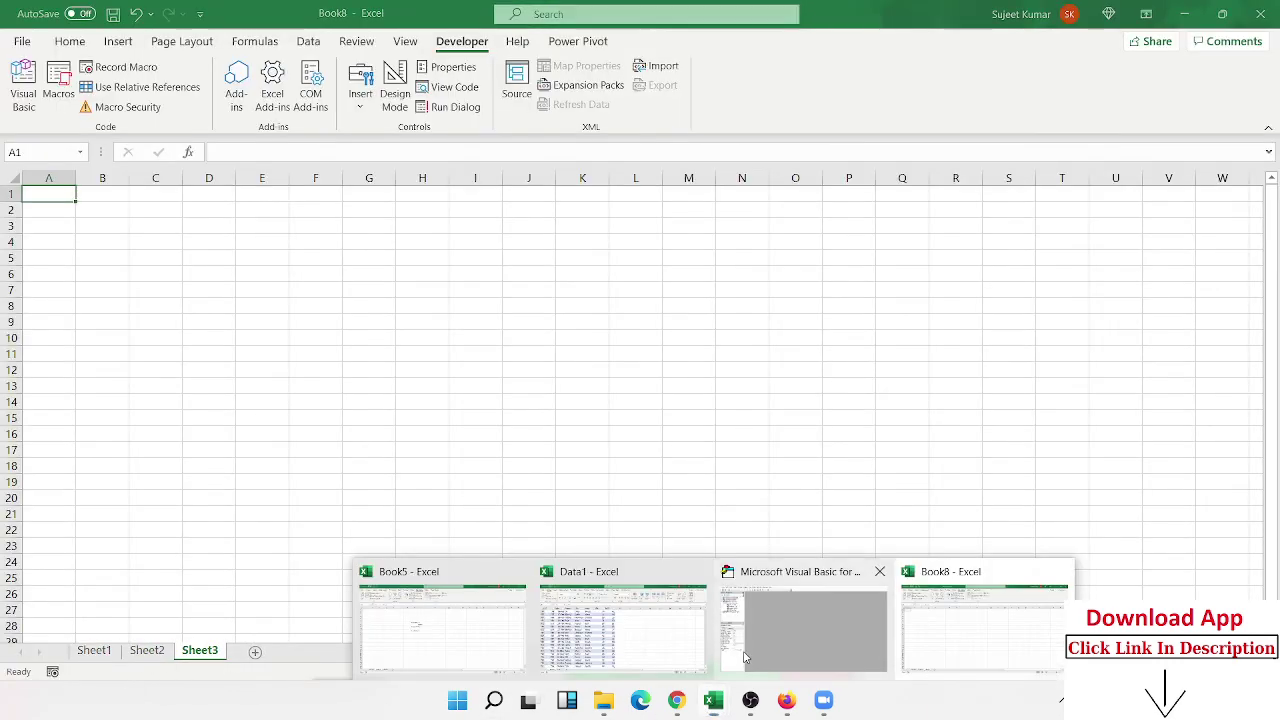
left_click(805, 630)
left_click(88, 178)
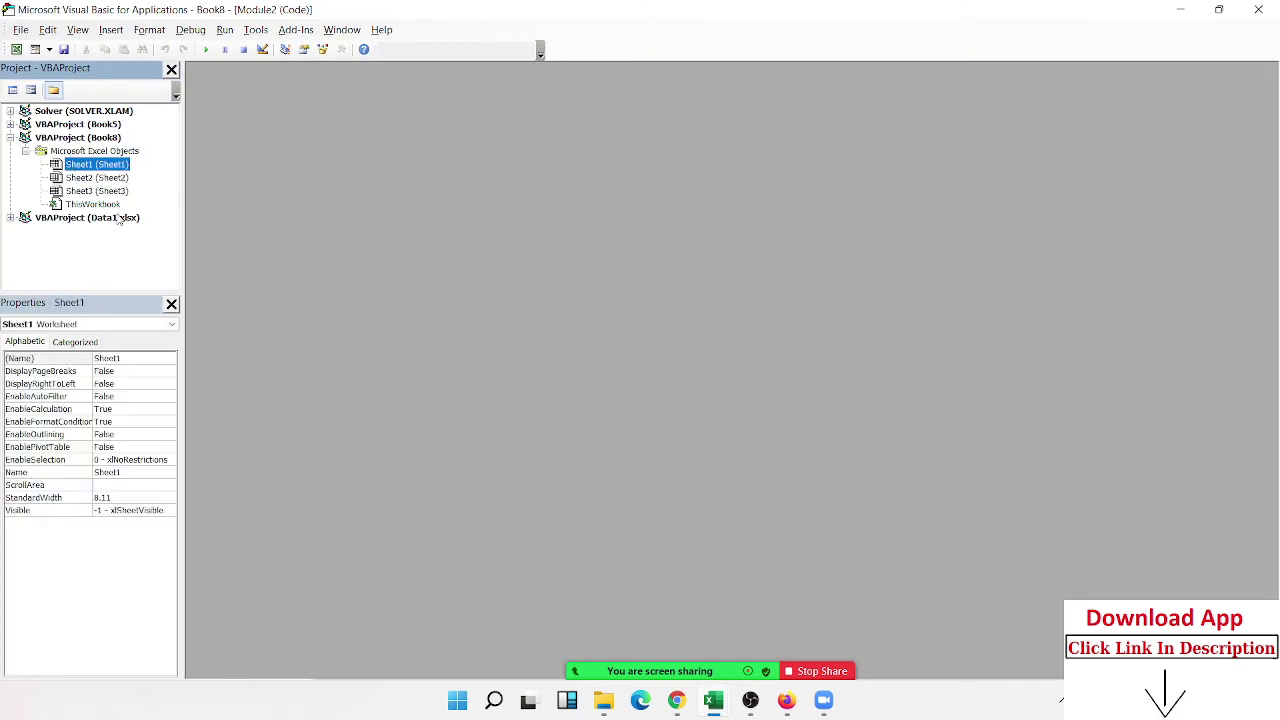
double_click(85, 164)
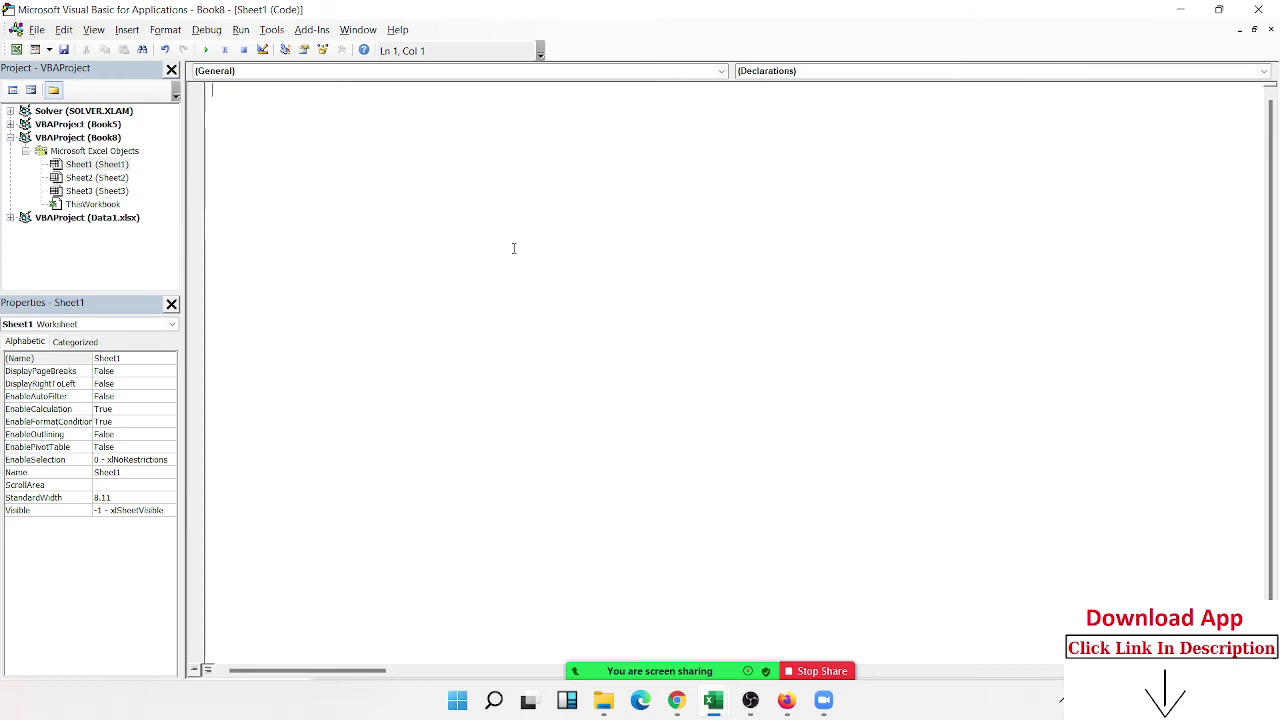
left_click(111, 177)
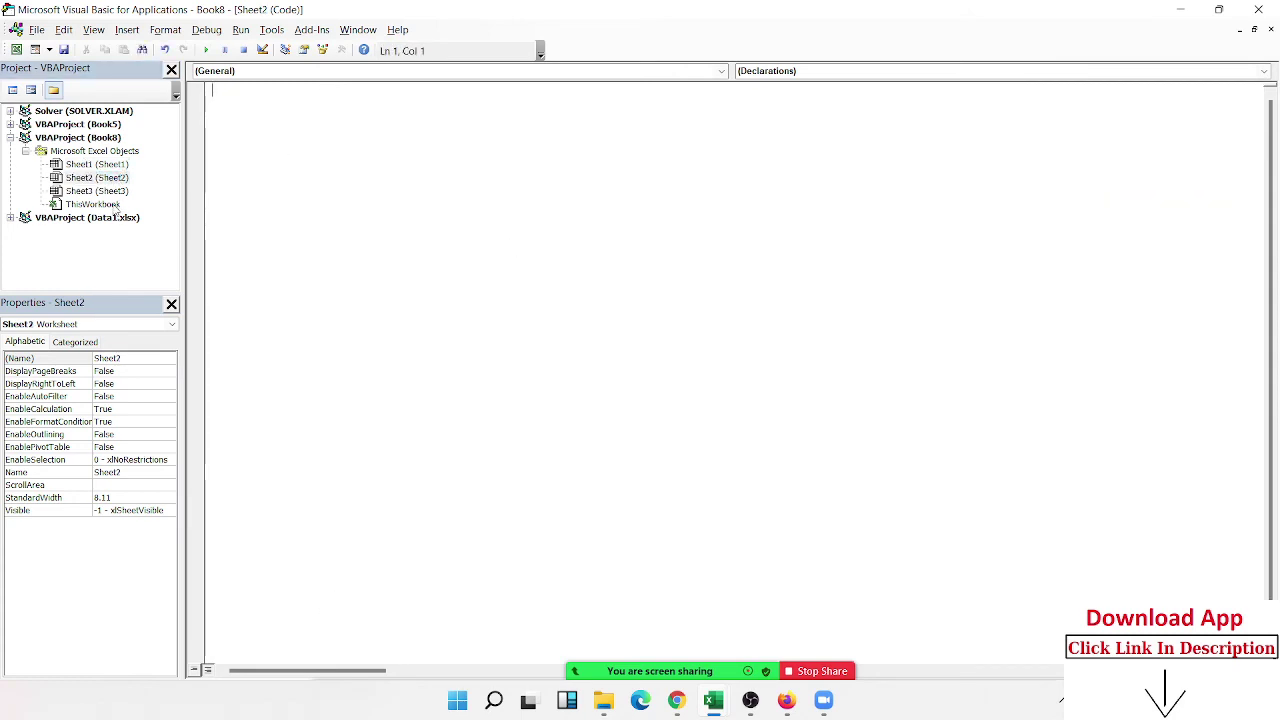
double_click(116, 205)
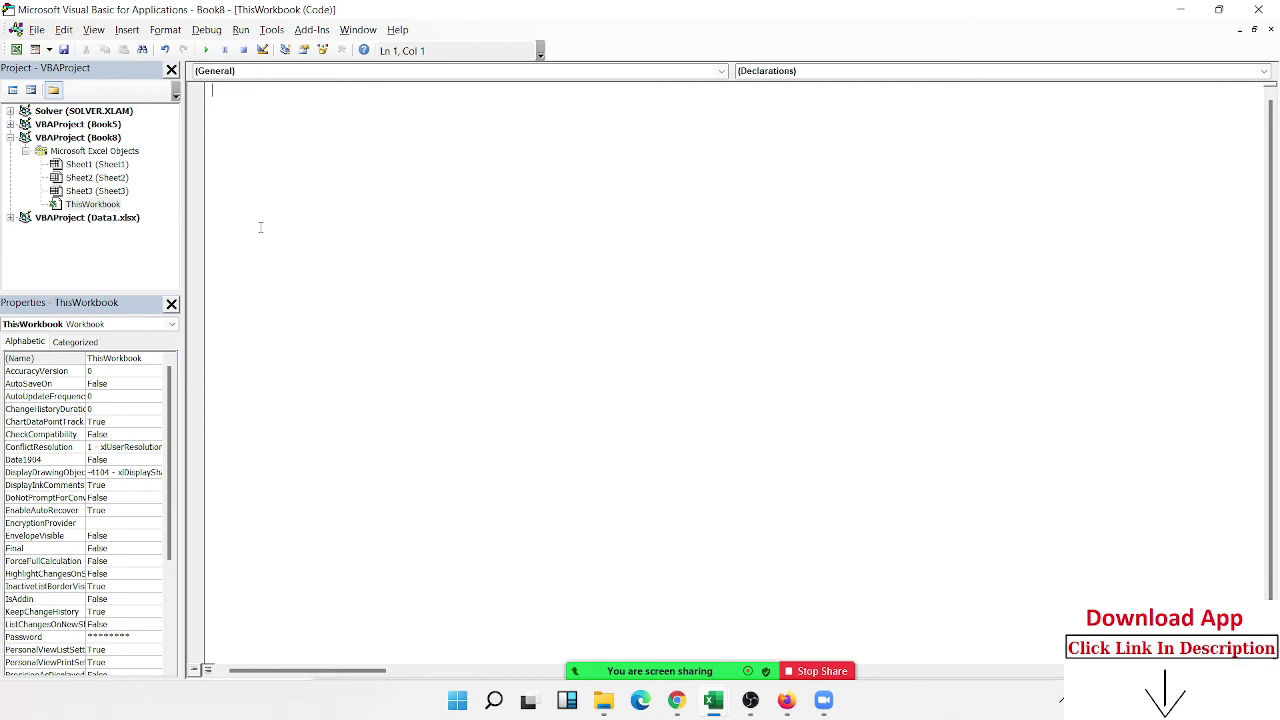
left_click(108, 164)
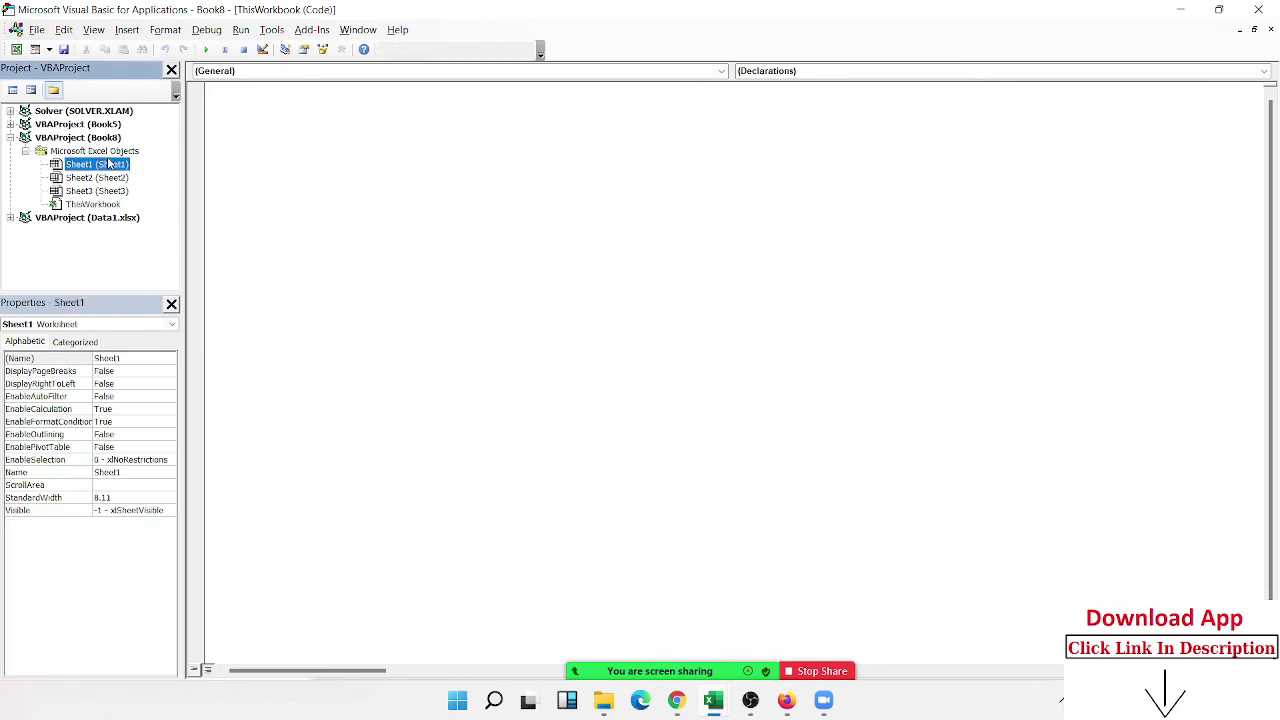
double_click(108, 164)
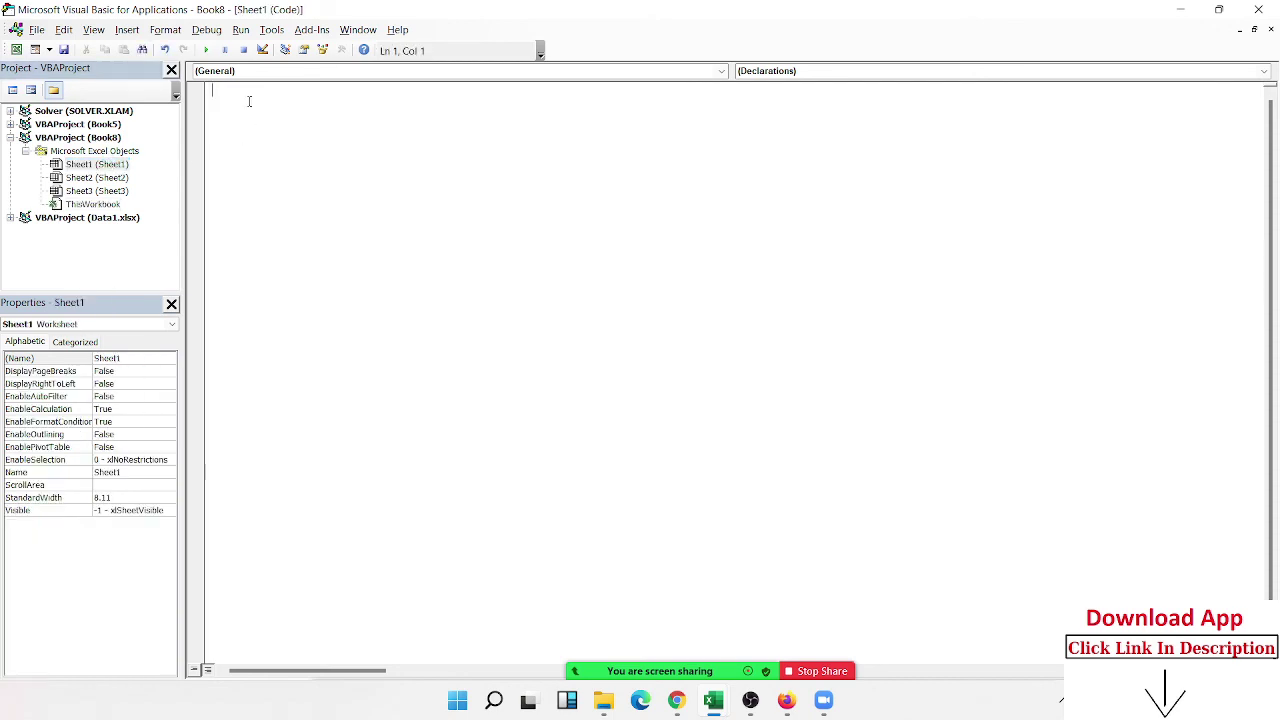
mouse_move(713, 700)
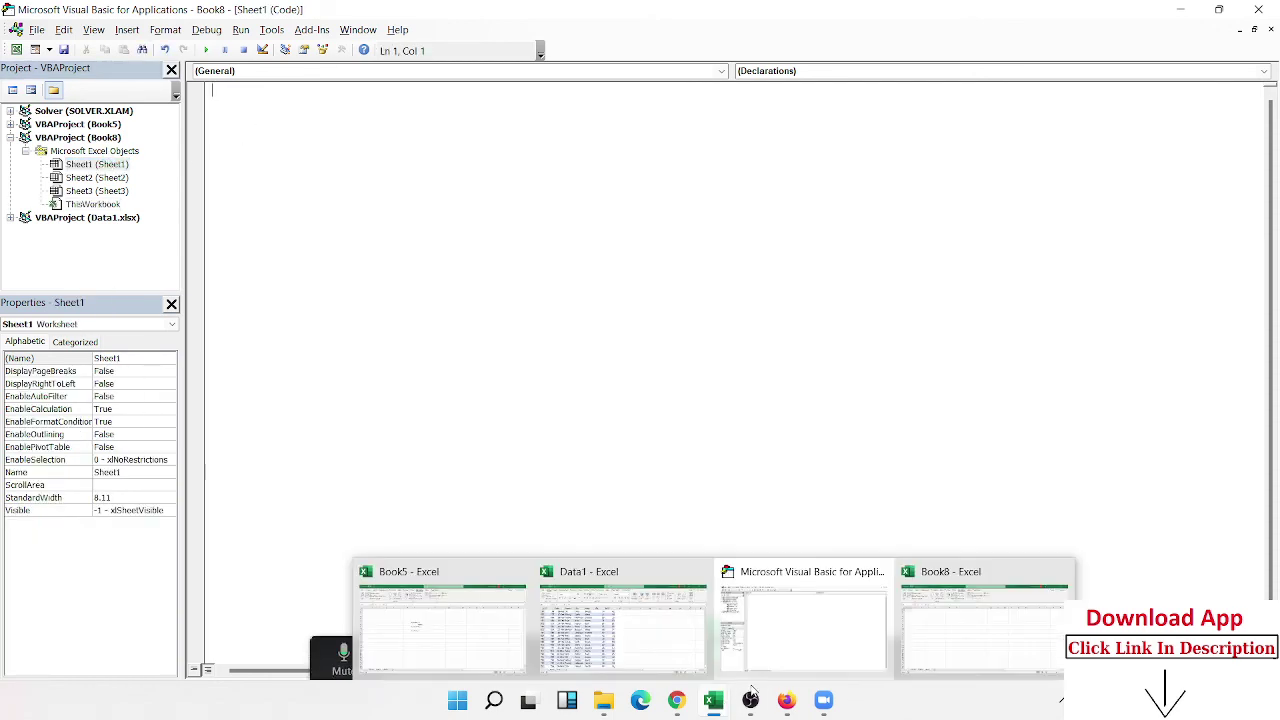
left_click(928, 670)
Step: Permanently delete the Sheet1 worksheet from Book8
right_click(94, 650)
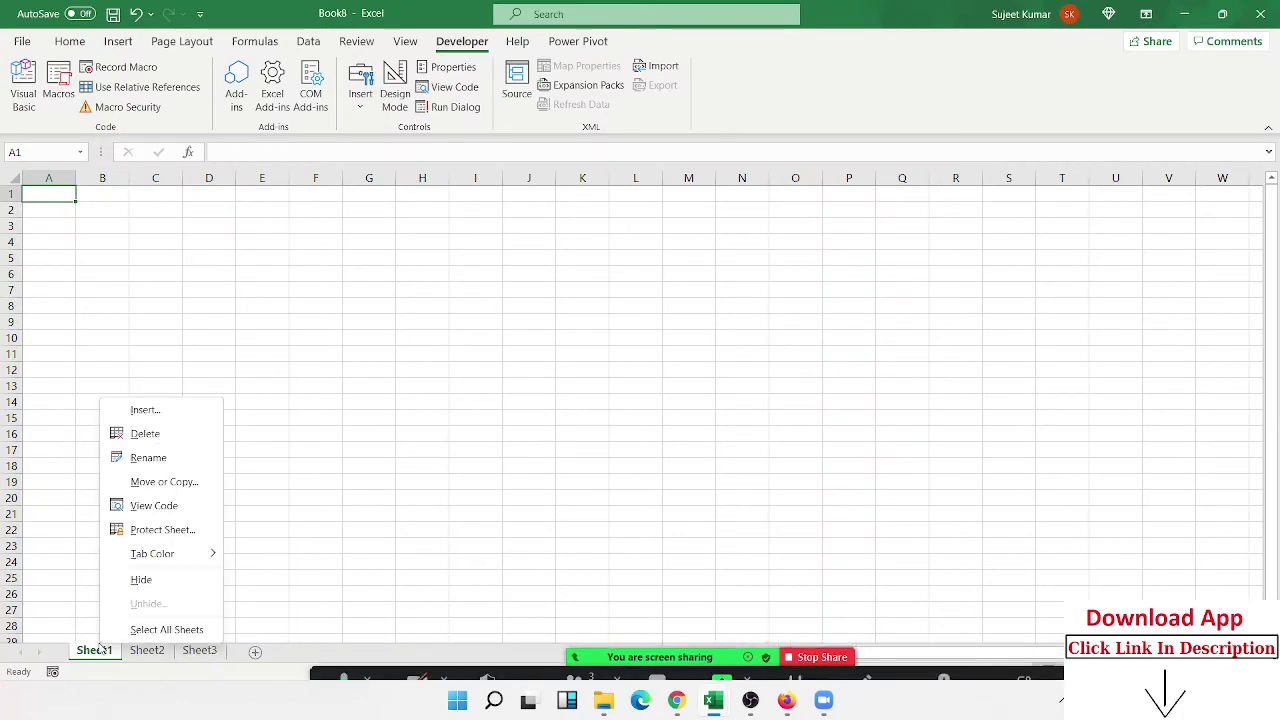
left_click(146, 433)
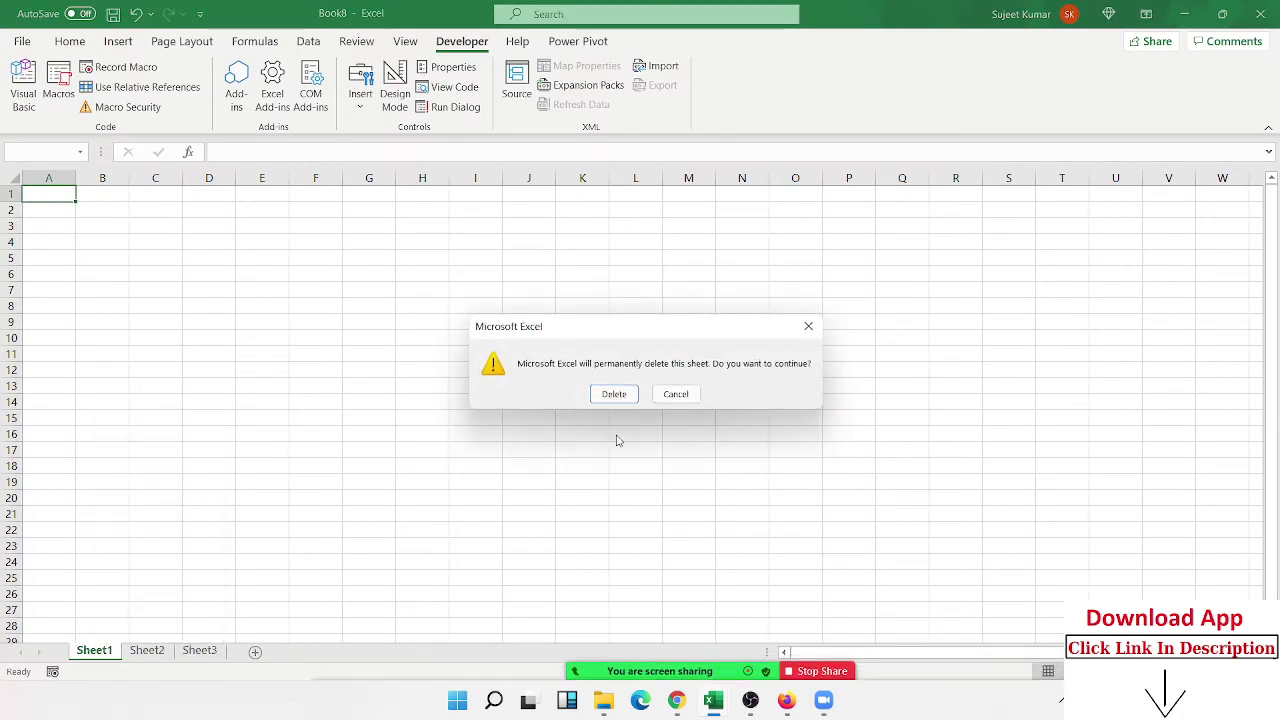
left_click(634, 397)
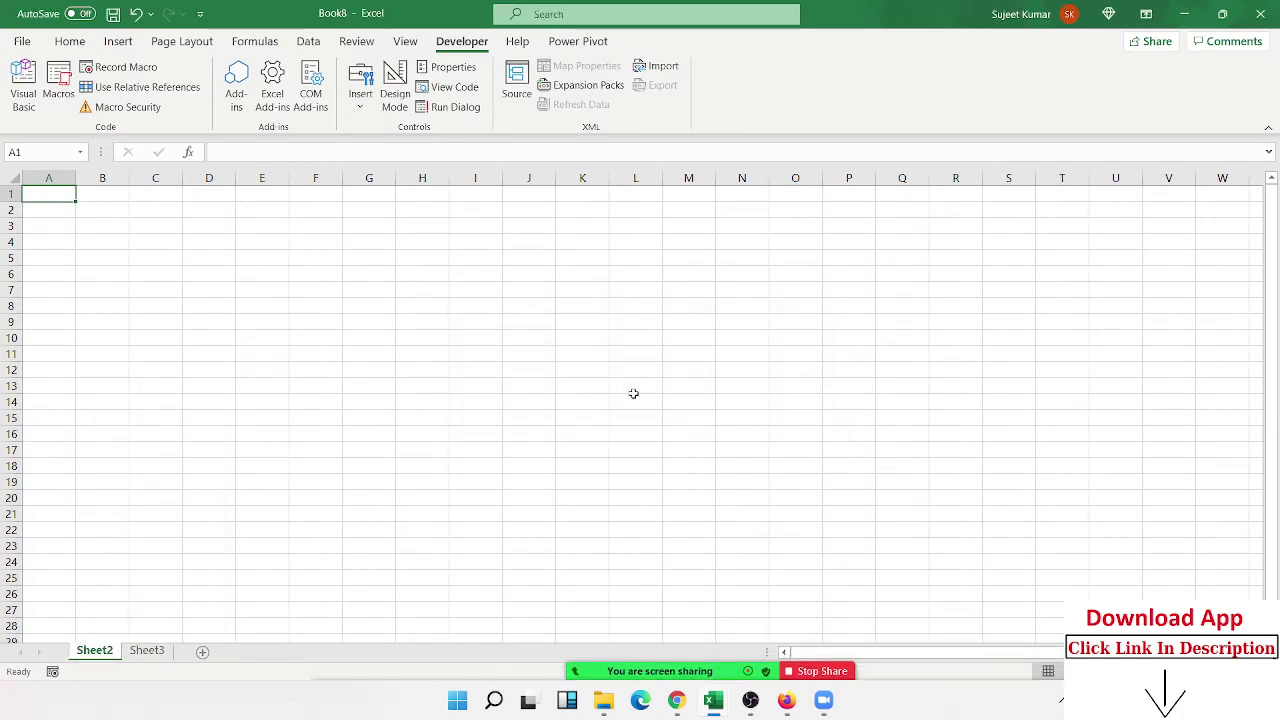
Step: Back in the VBA editor, select ThisWorkbook under VBAProject (Book8)
mouse_move(713, 700)
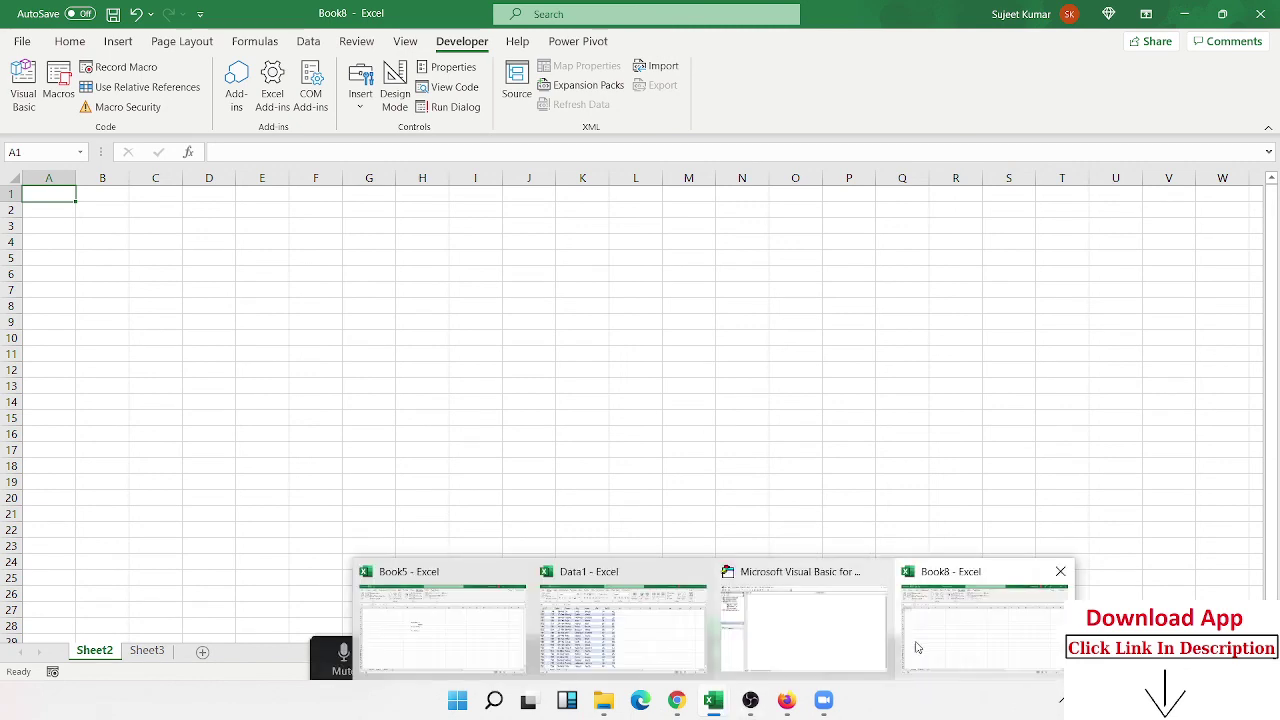
left_click(800, 625)
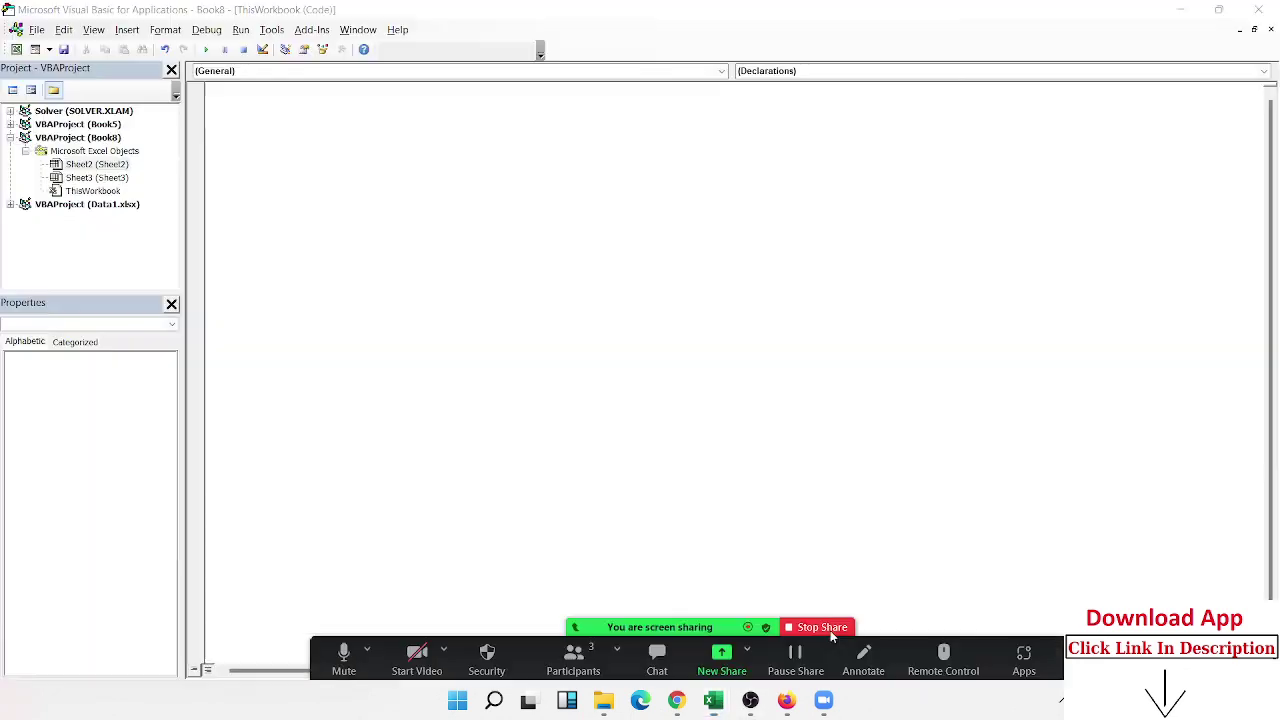
left_click(98, 180)
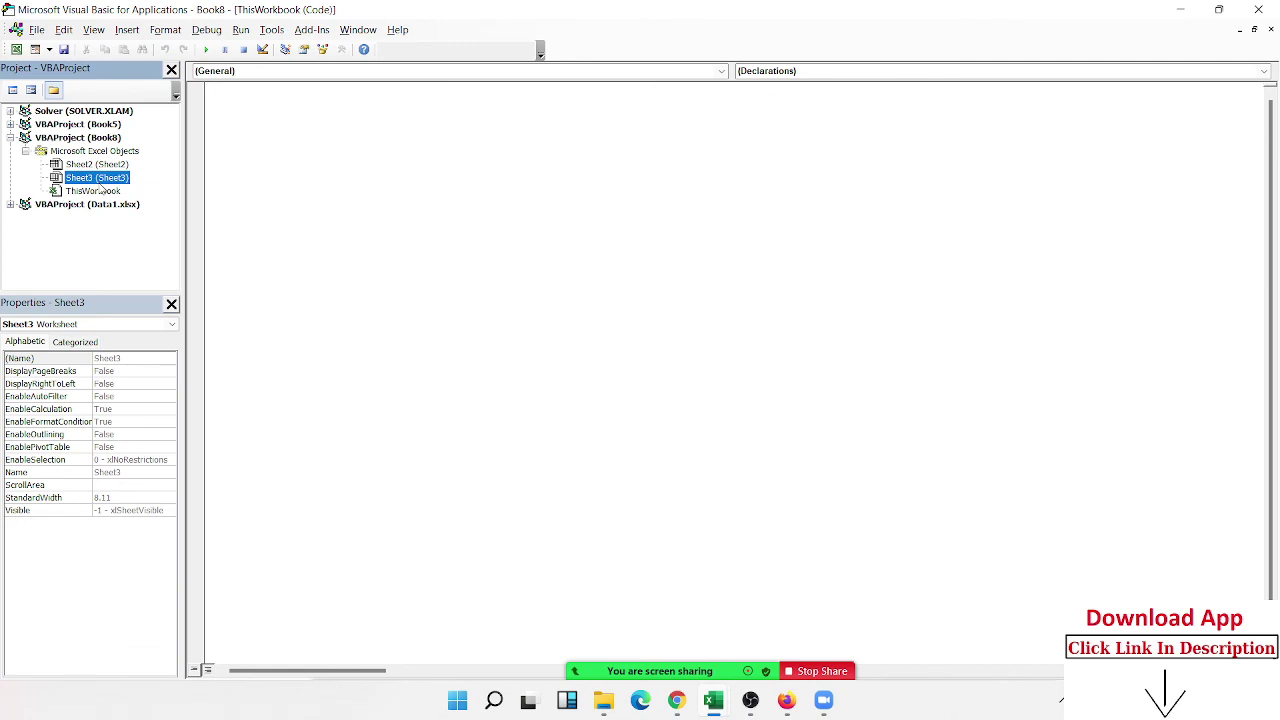
left_click(100, 191)
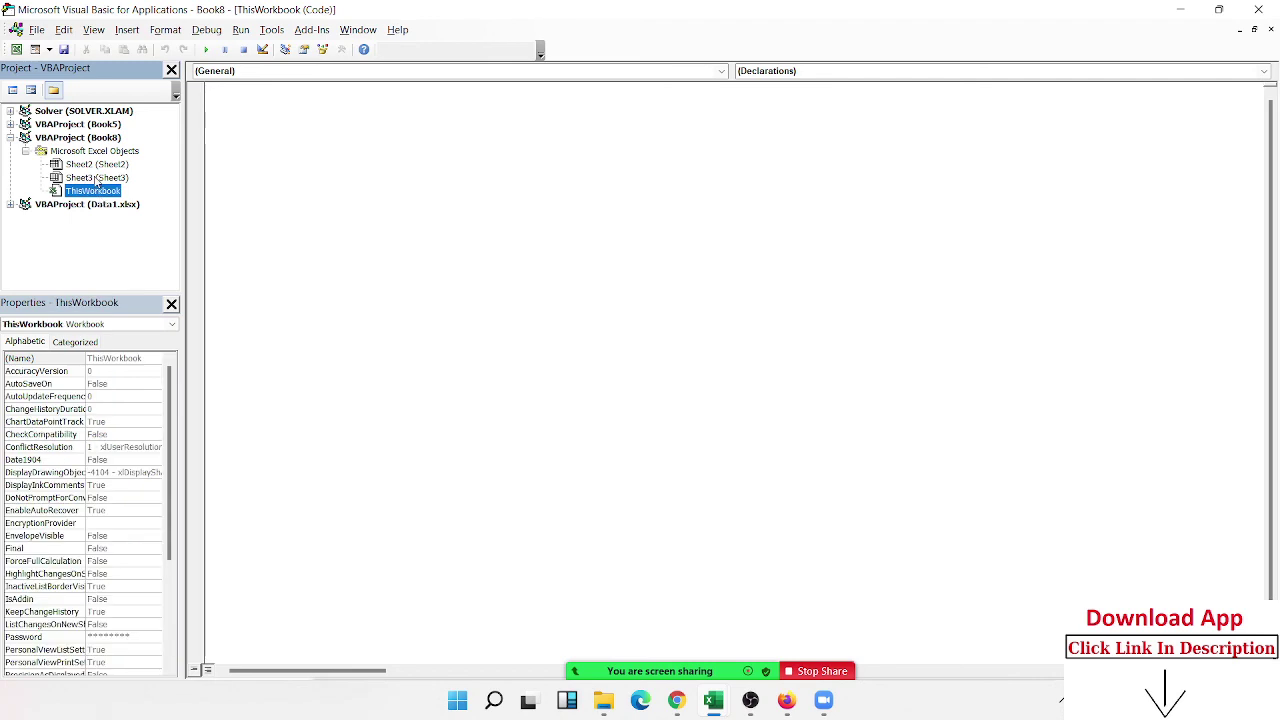
Step: Insert Module1 into Book8's project, dismiss the meeting popup, and open its code window
left_click(127, 30)
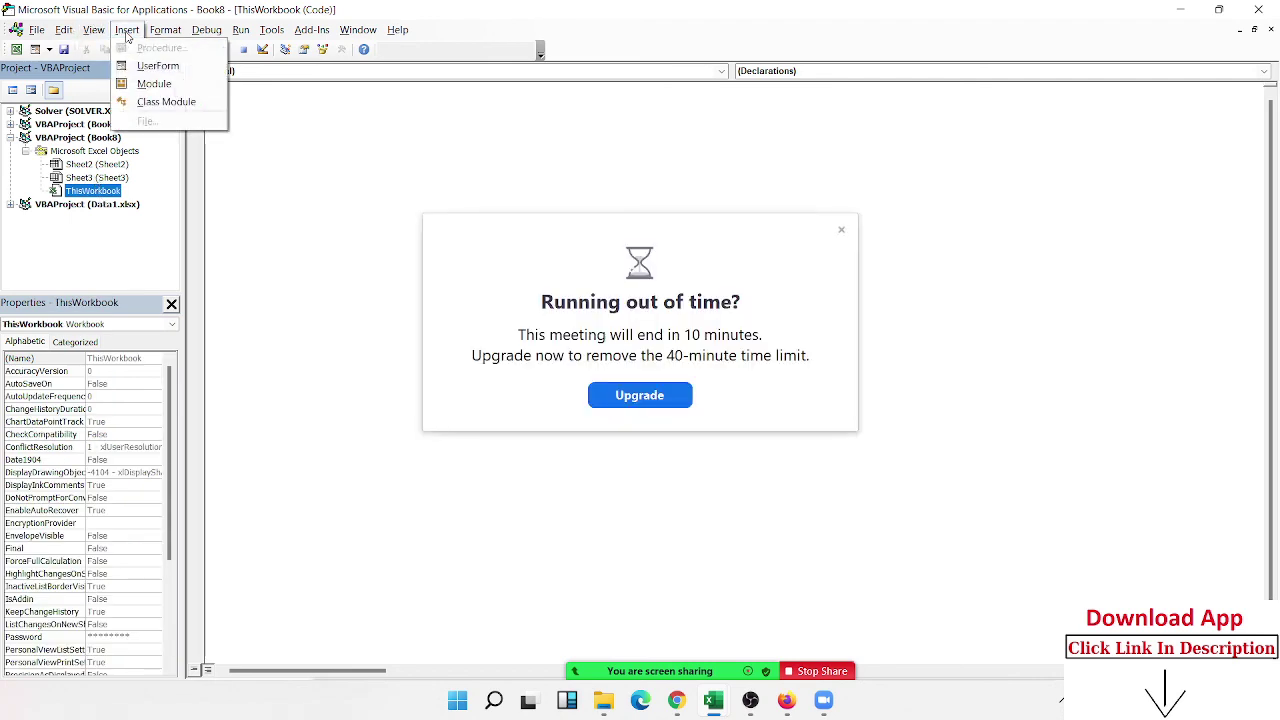
left_click(153, 86)
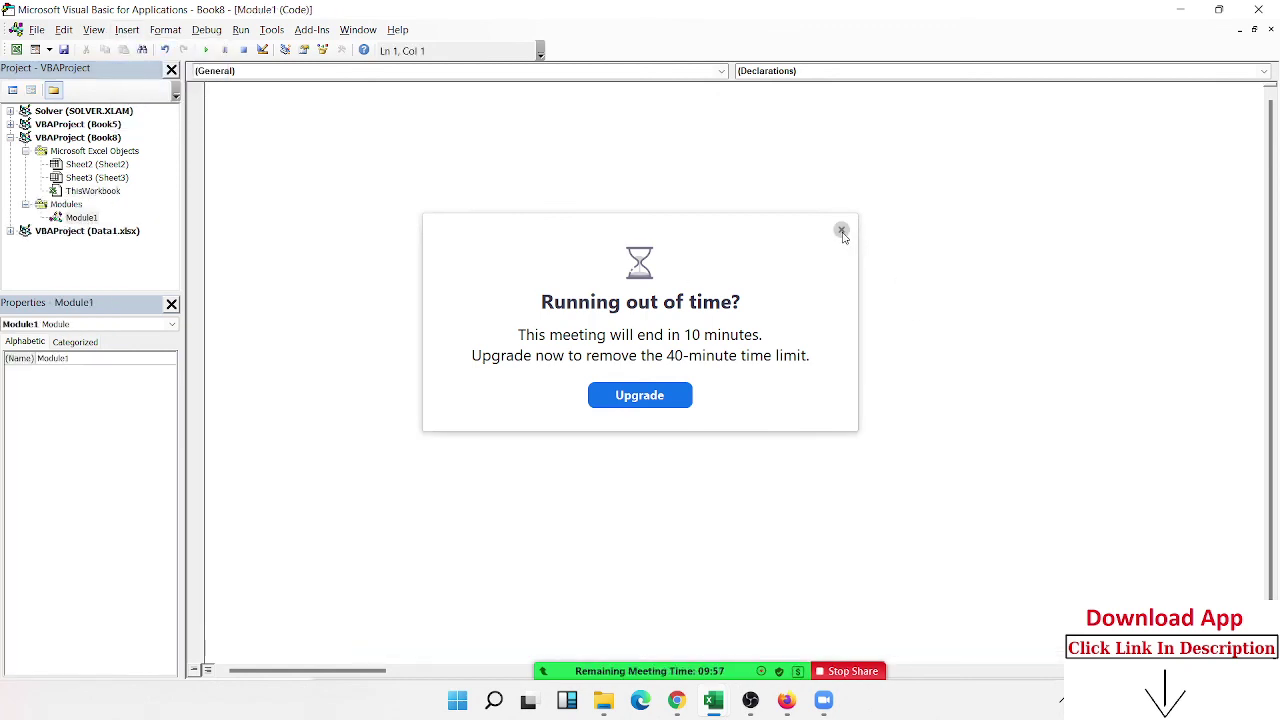
left_click(841, 231)
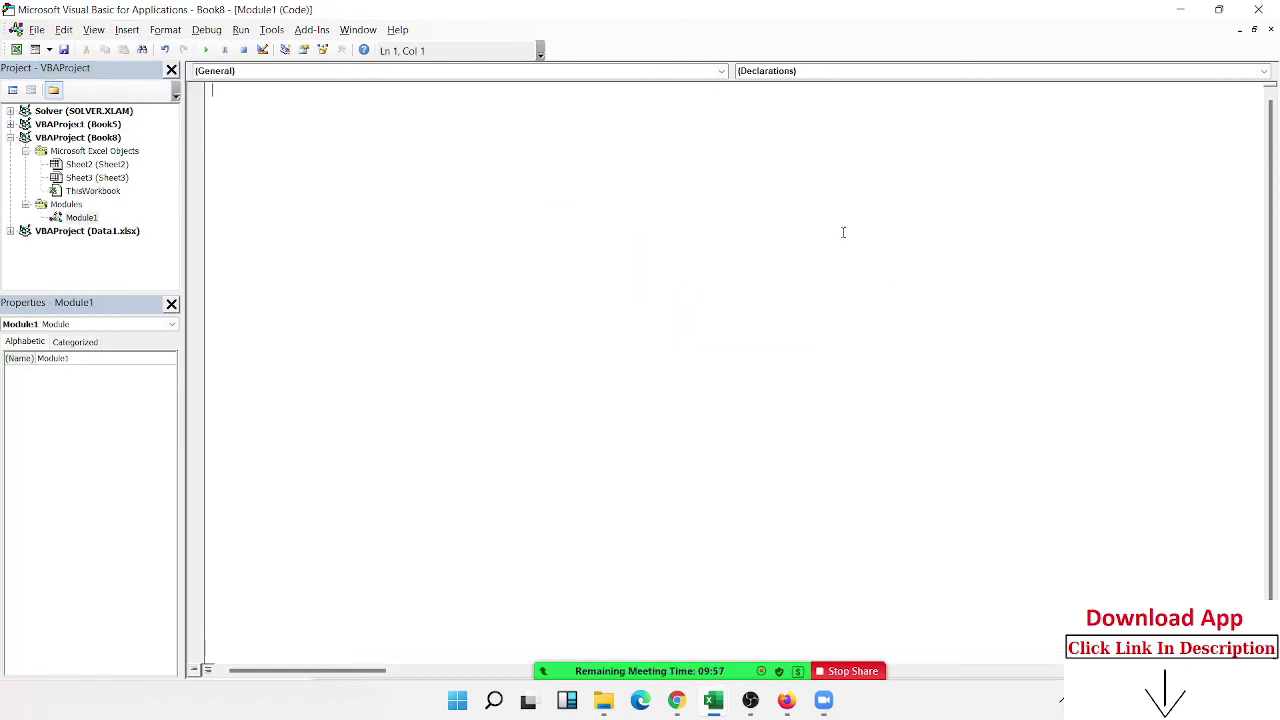
left_click(88, 217)
left_click(263, 117)
right_click(76, 218)
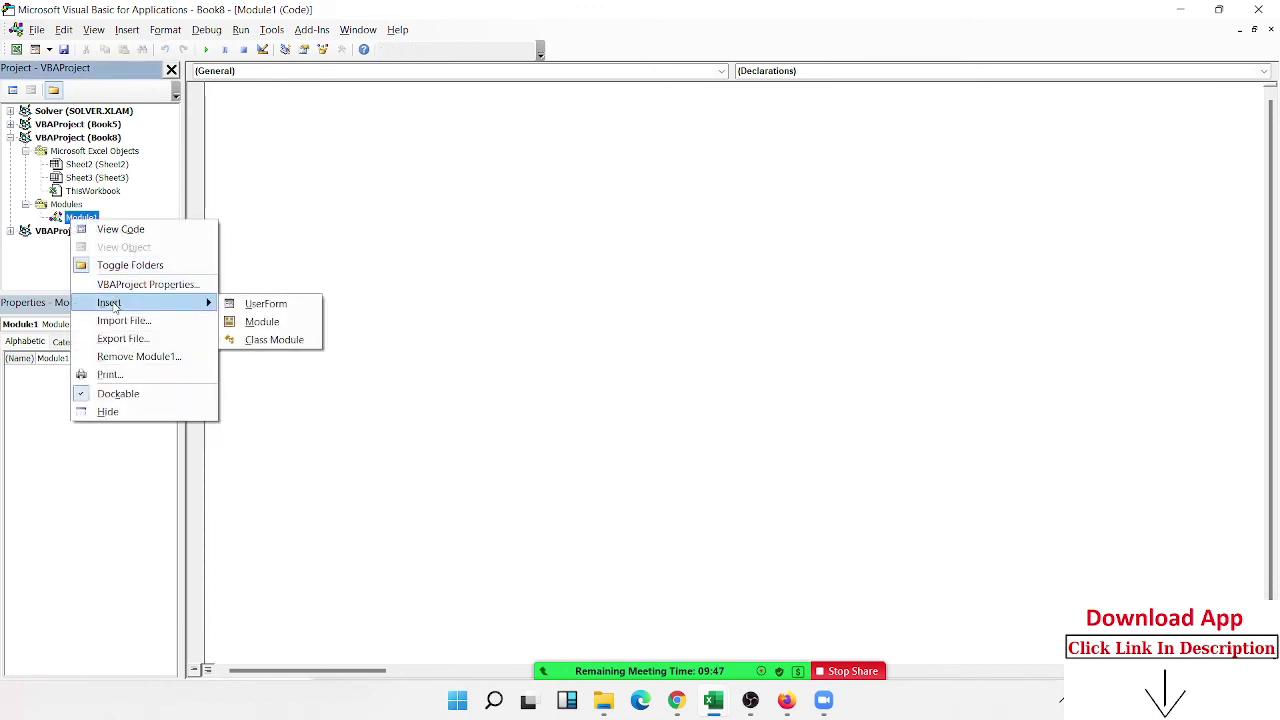
left_click(241, 138)
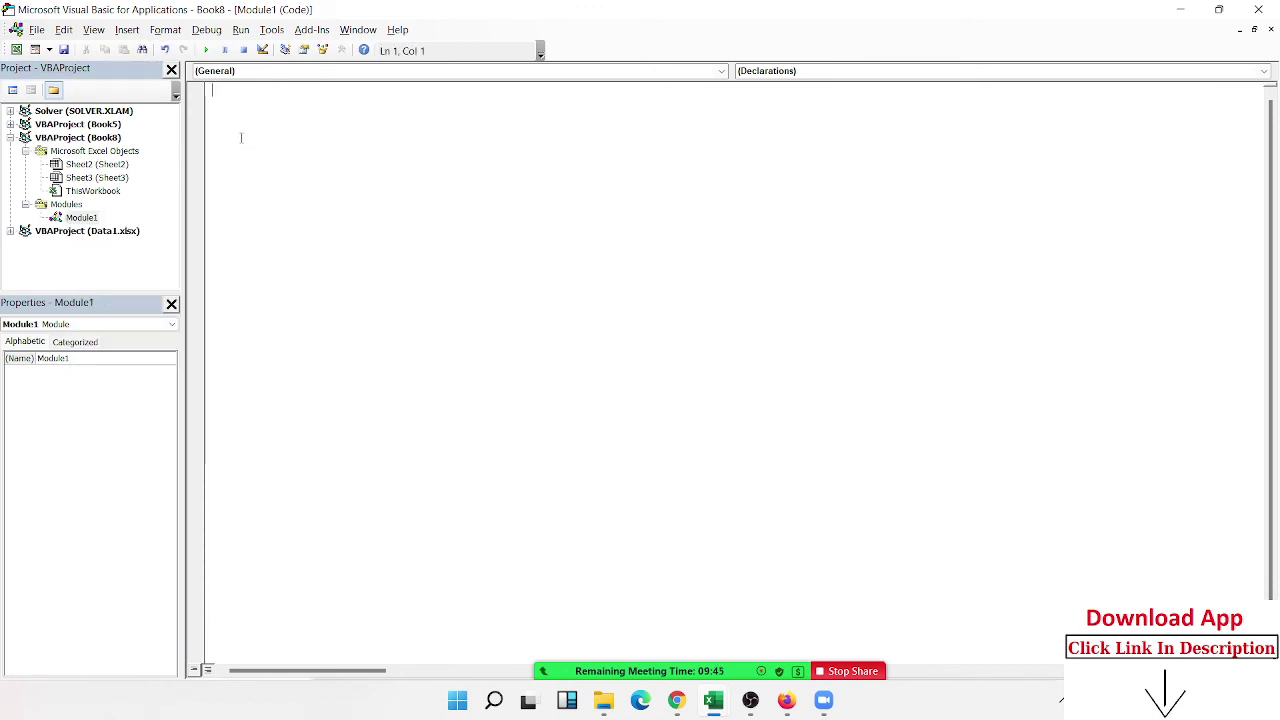
Step: Write the procedure header Sub mak() so End Sub is added
type("sub")
key("BackSpace")
key("BackSpace")
key("BackSpace")
type("su")
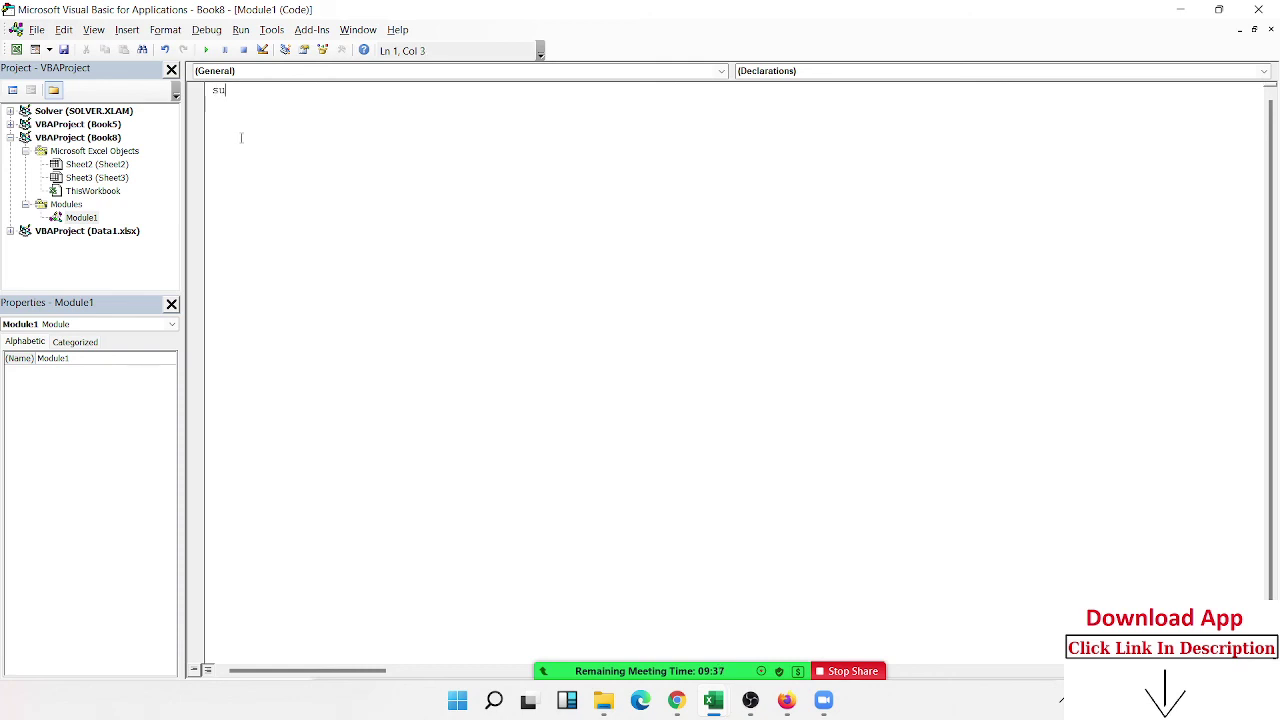
type("b rr")
key("BackSpace")
key("BackSpace")
type("m")
type("ak(")
type(")")
key("Return")
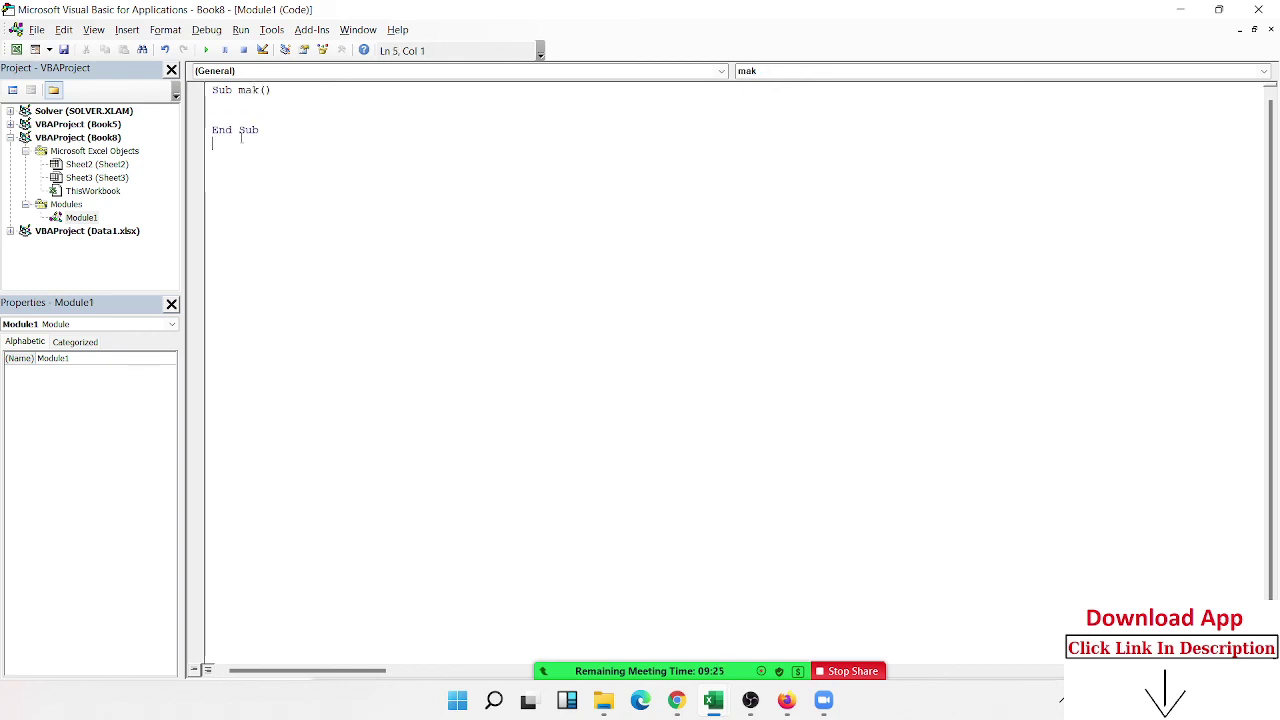
key("Up")
key("Up")
key("Up")
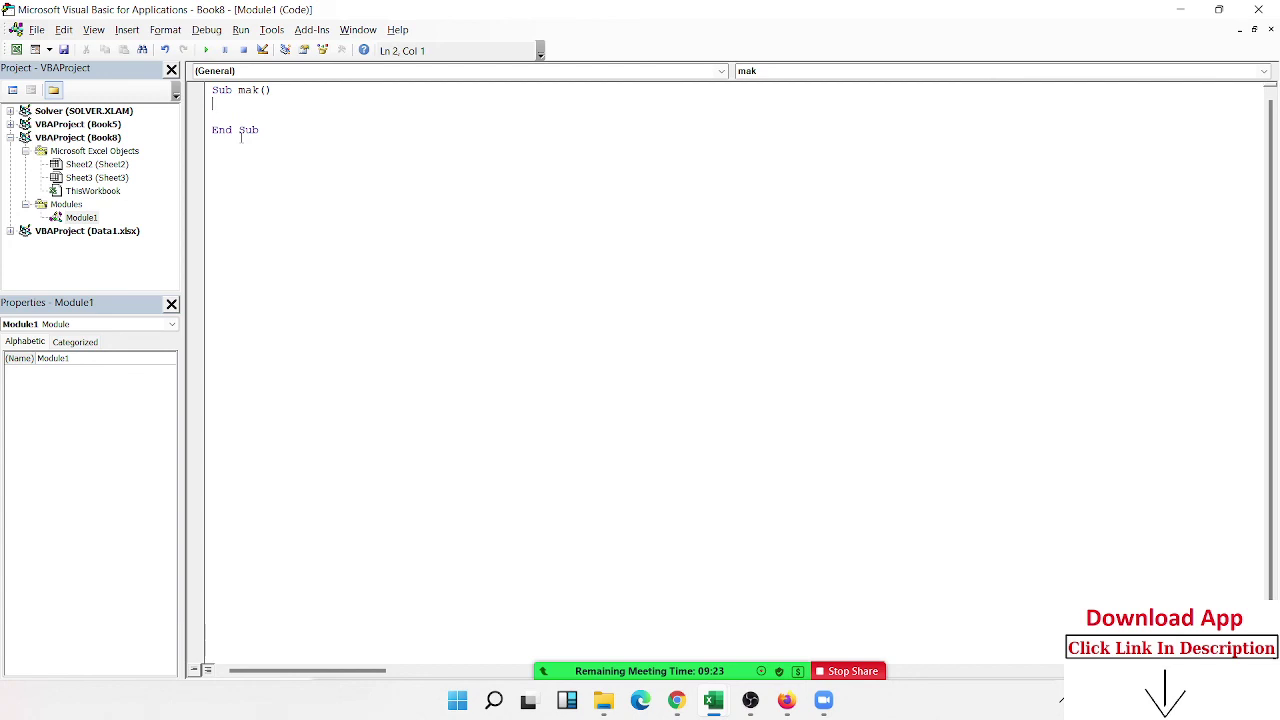
key("Down")
key("Down")
Step: Rename the procedure to Test_Today, then to raj1
double_click(252, 90)
type("Te")
type("st")
type(" T")
type("oday")
key("Left")
key("Left")
key("Left")
key("shift+Left")
type("_")
left_click(270, 107)
left_click_drag(305, 90, 238, 91)
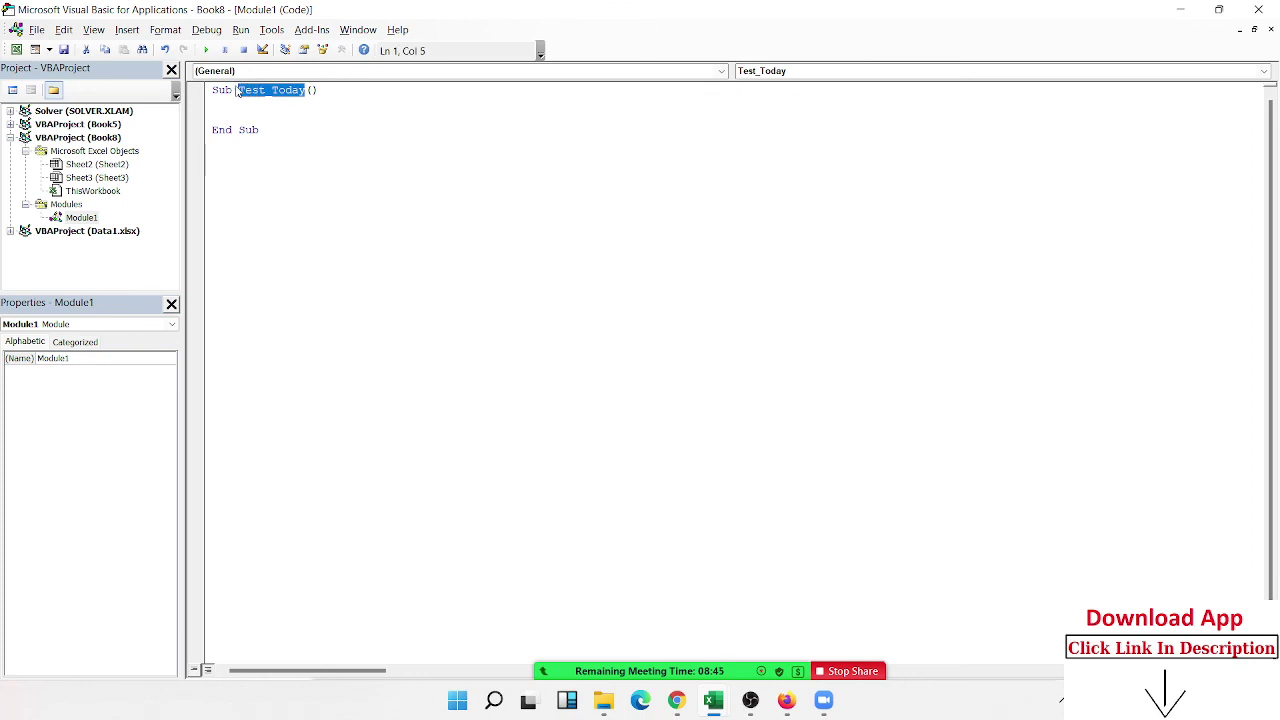
type("raj")
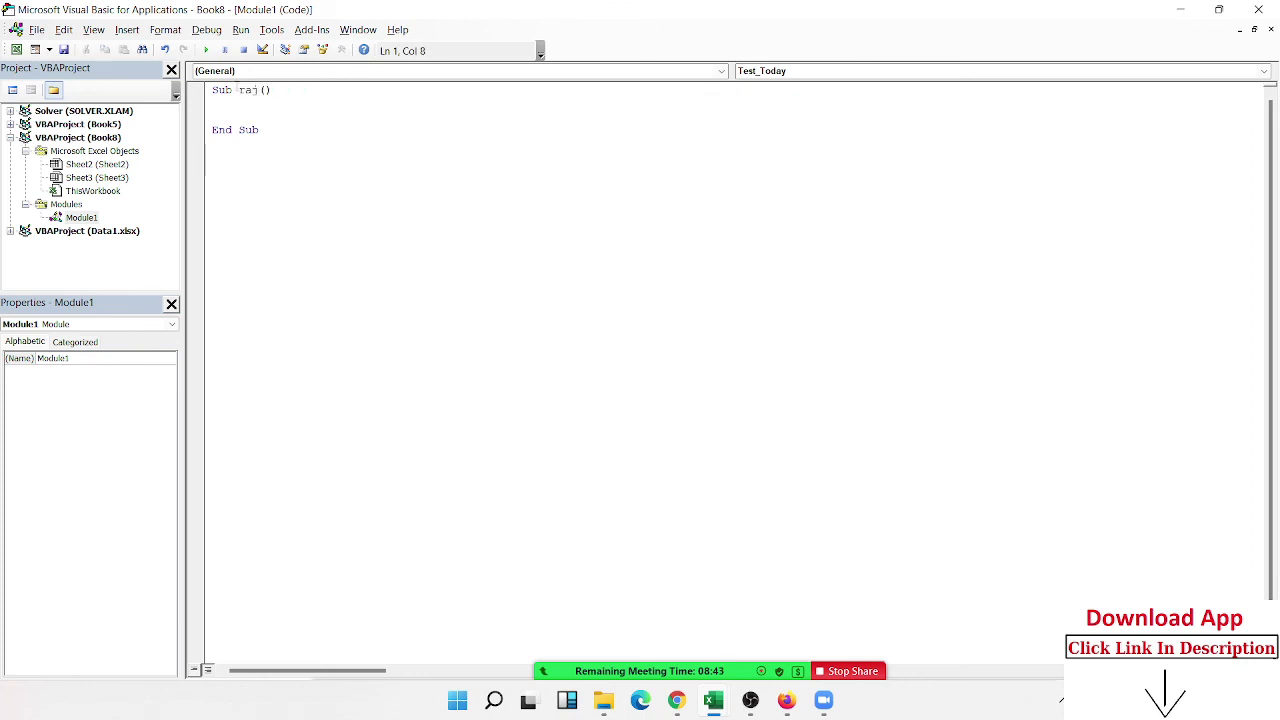
type("1")
left_click(226, 127)
left_click(222, 113)
key("alt+F11")
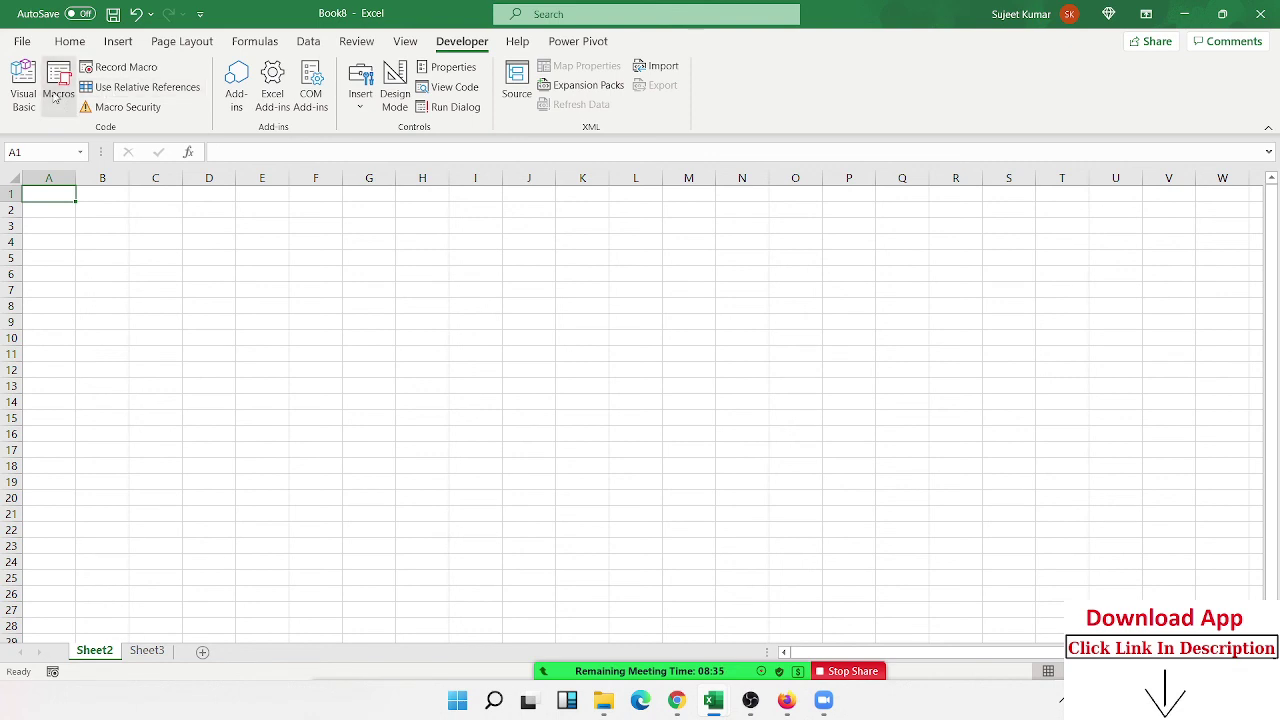
left_click(54, 100)
left_click(366, 225)
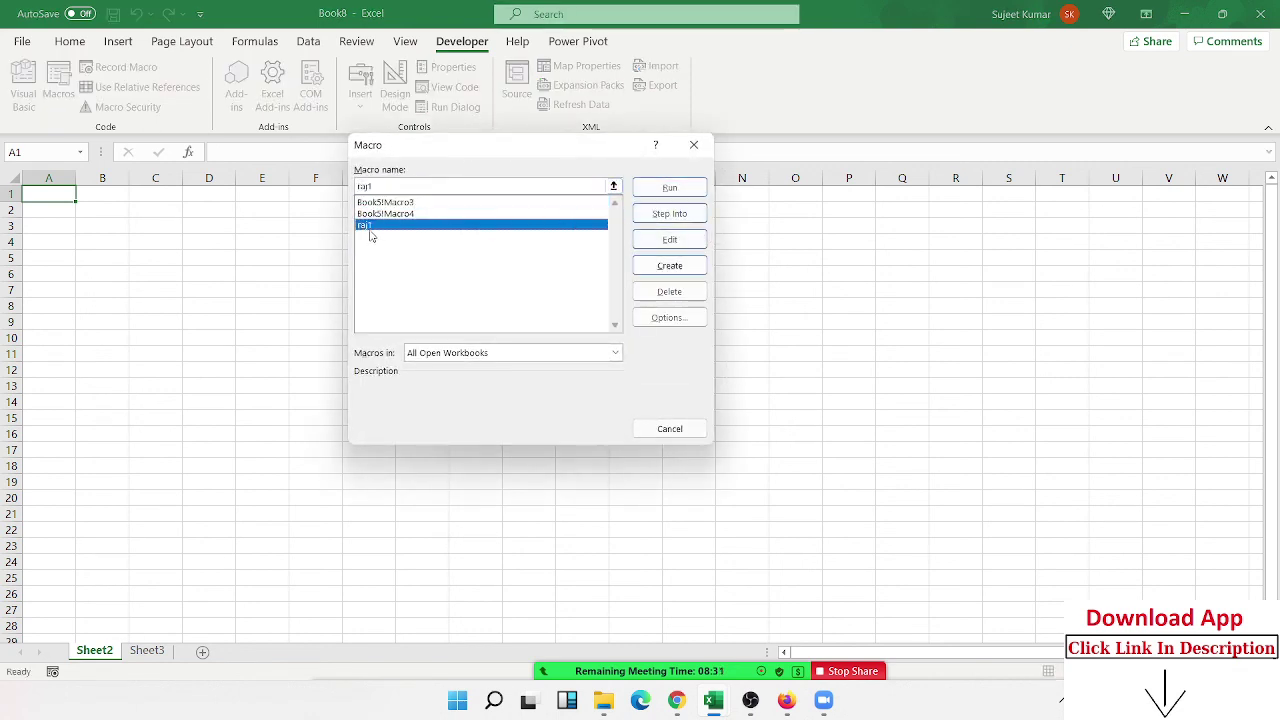
left_click(561, 190)
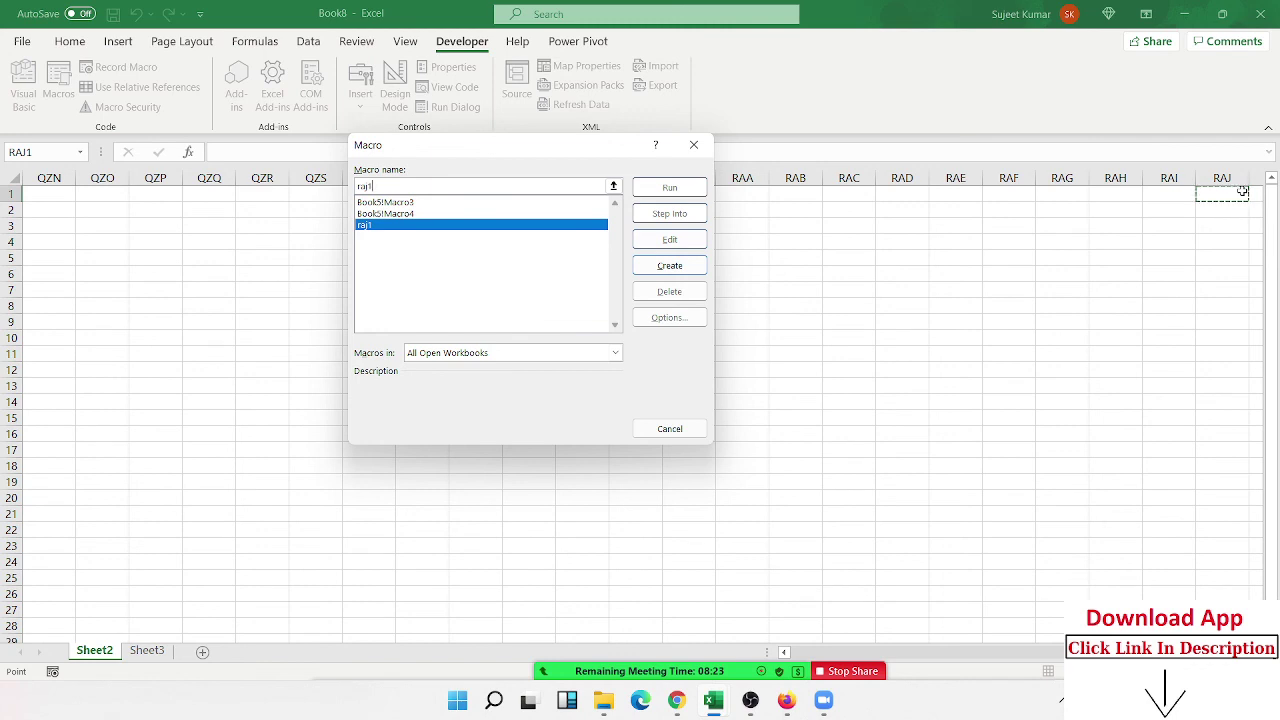
key("Return")
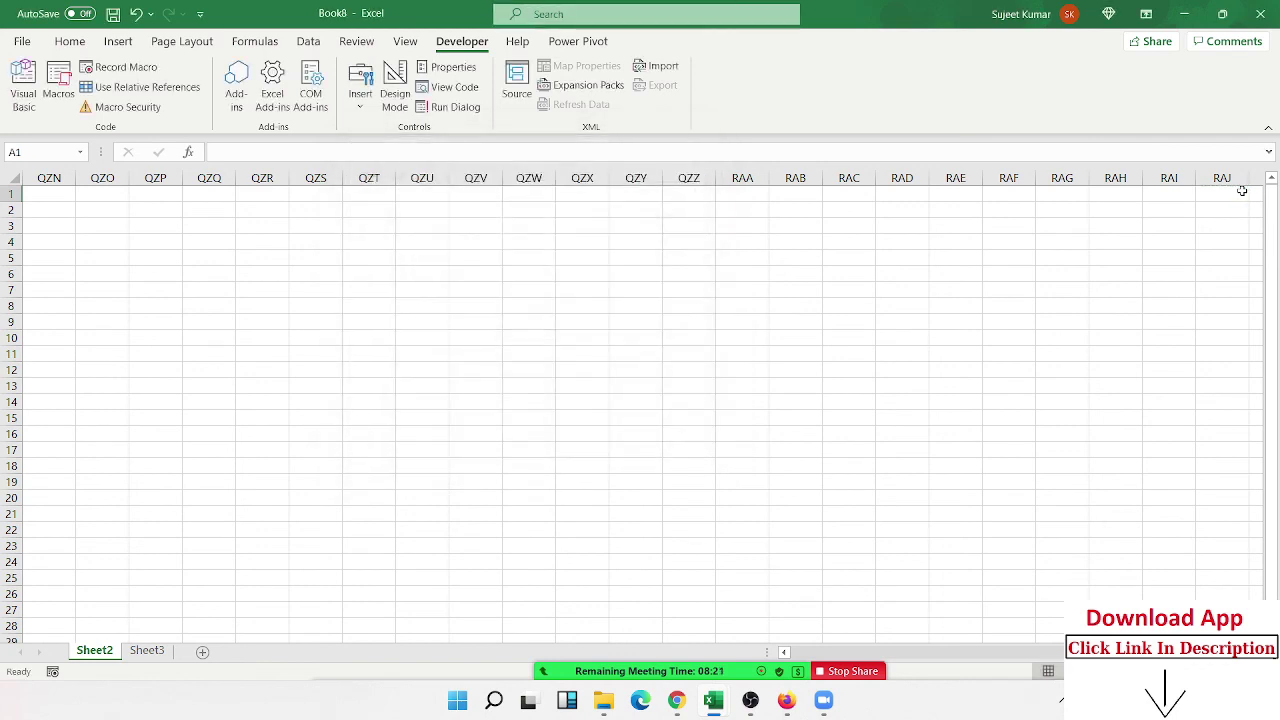
left_click(1242, 191)
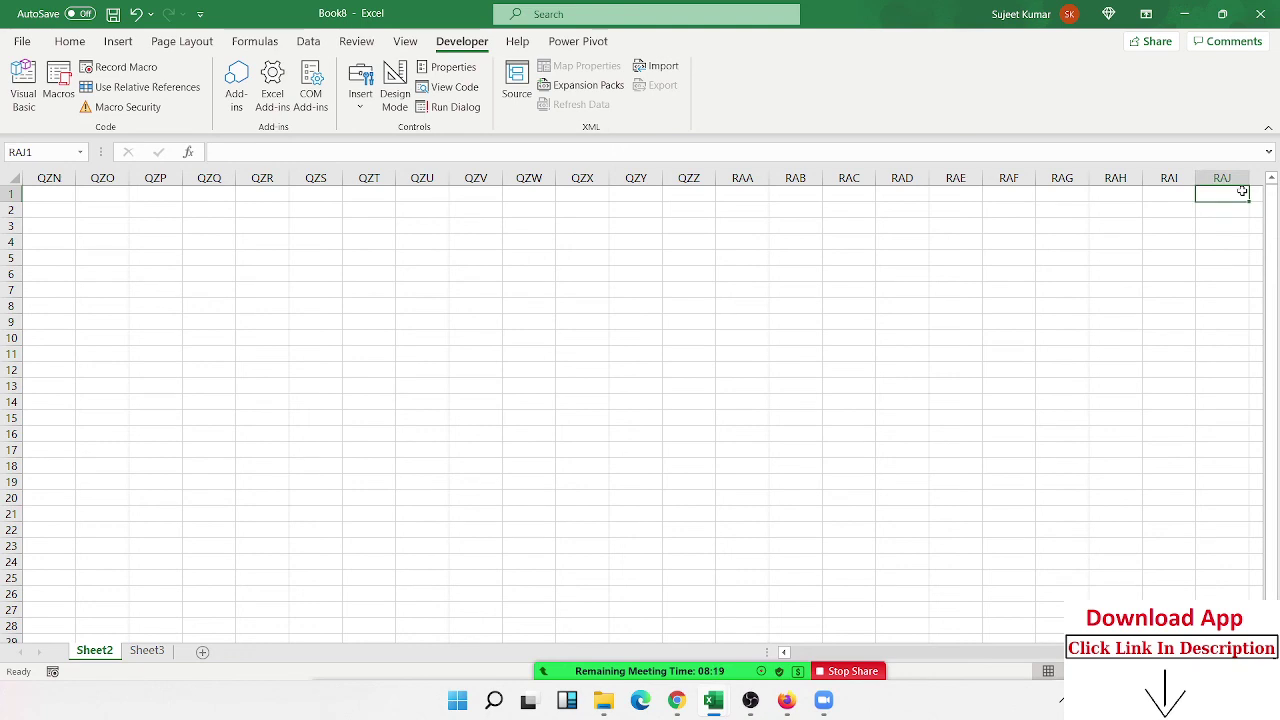
key("ctrl+Right")
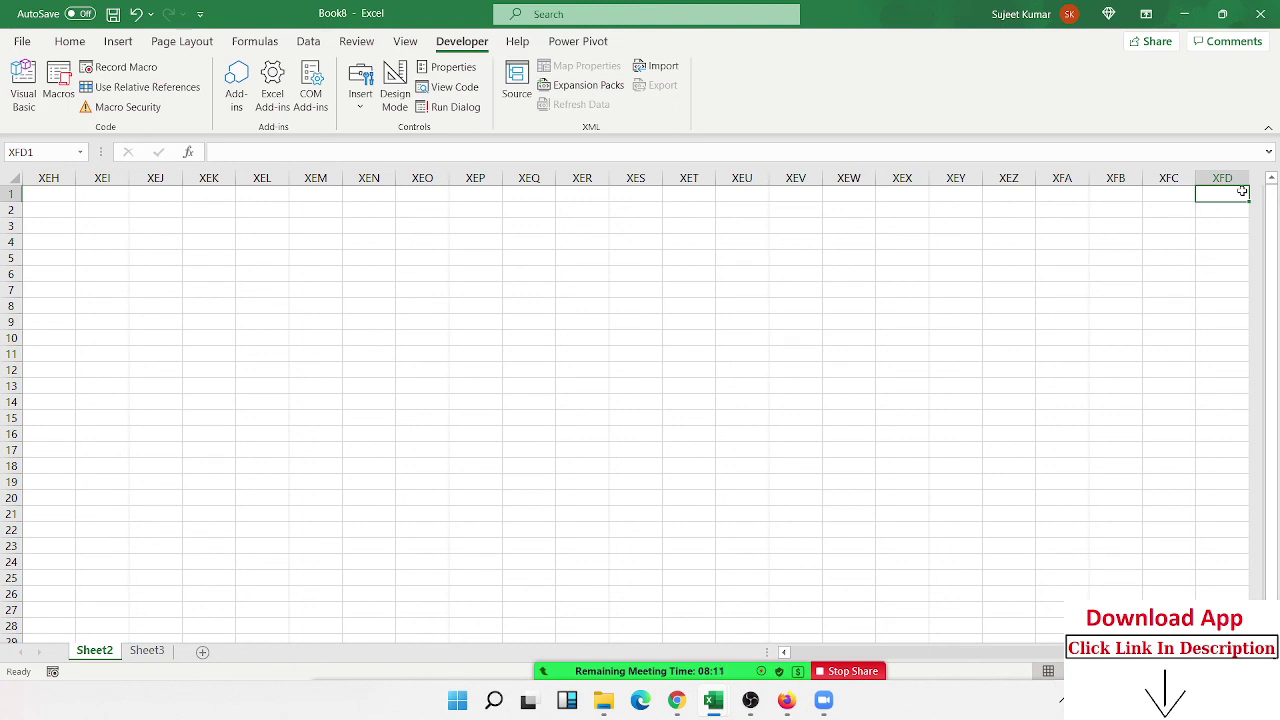
key("ctrl+Down")
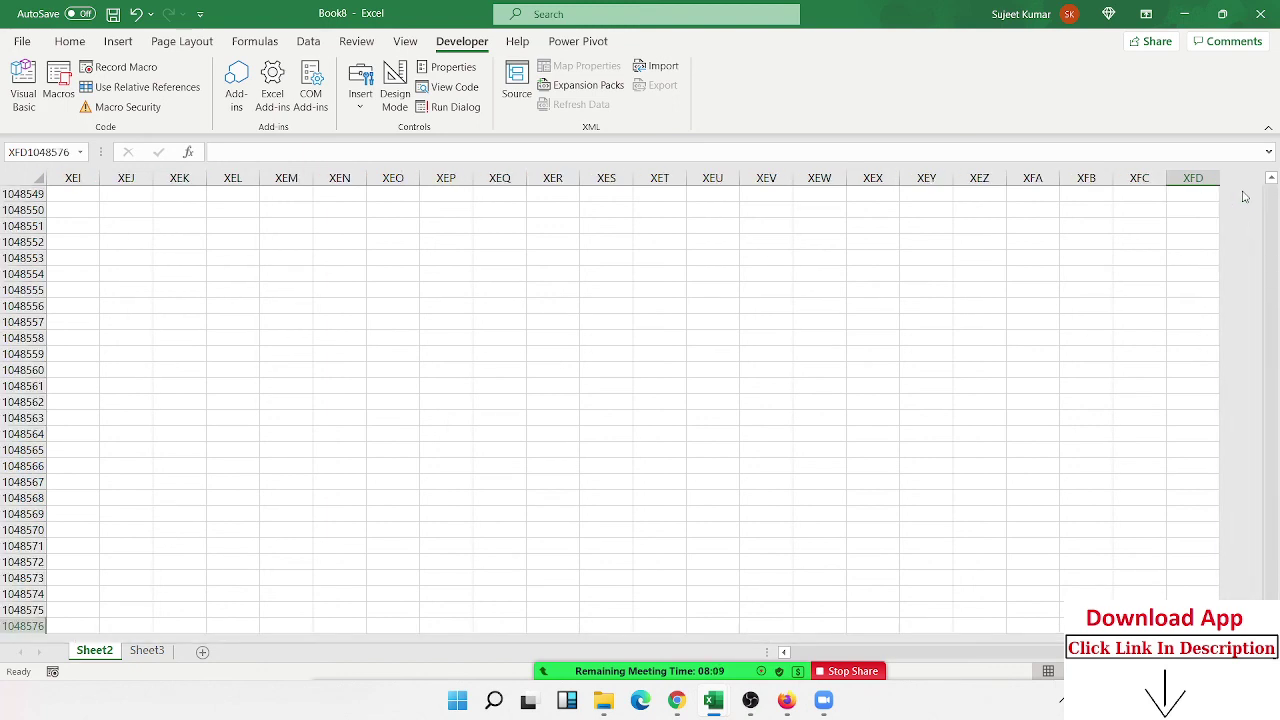
key("ctrl+Up")
key("ctrl+Left")
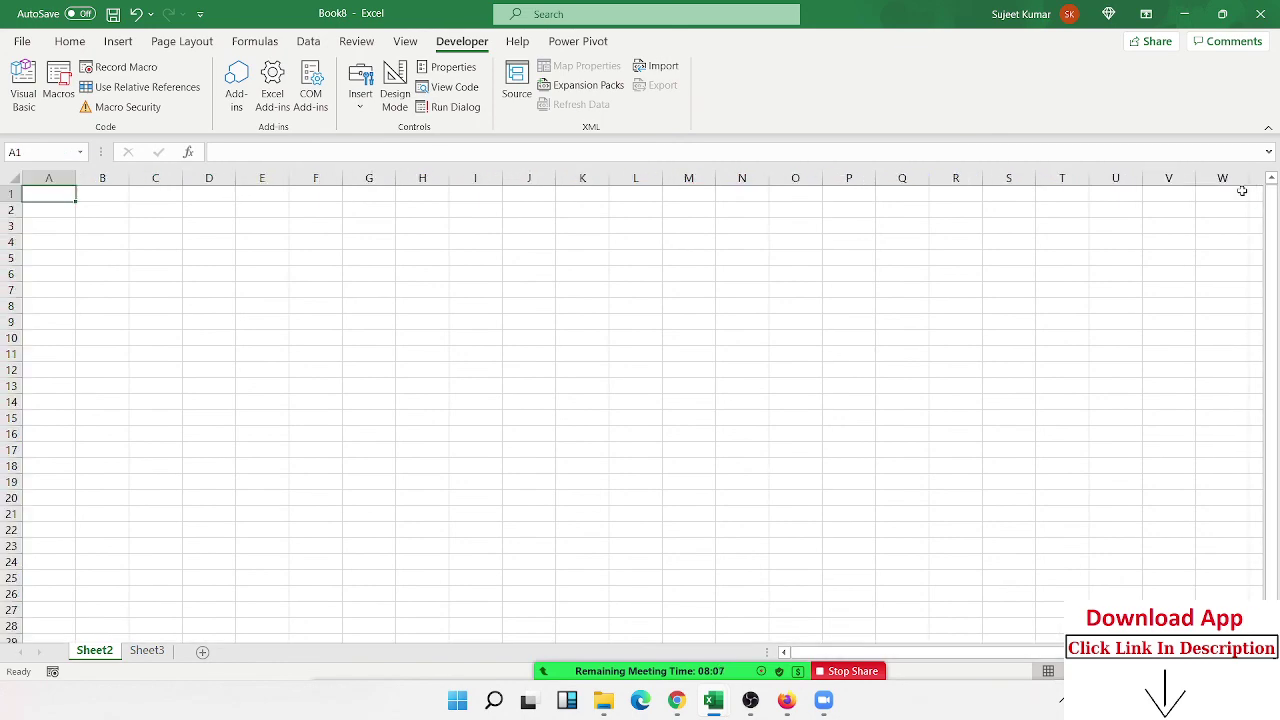
key("alt+F11")
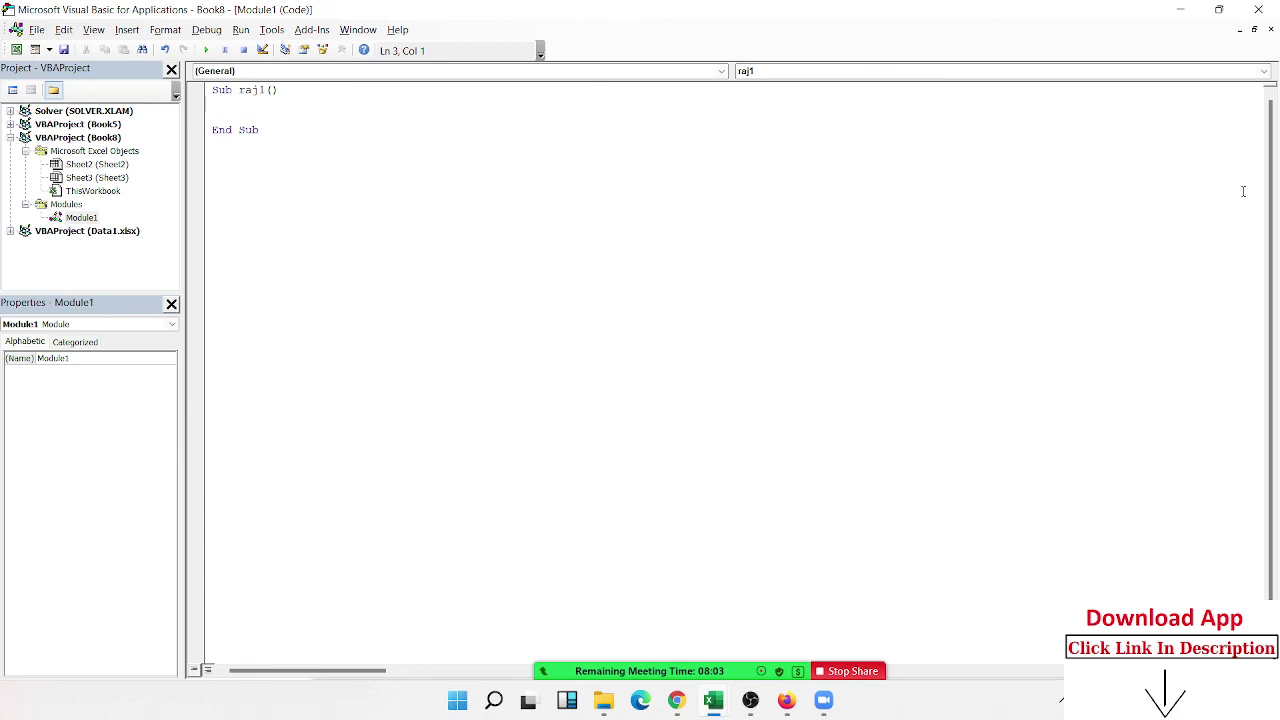
Step: Rename the procedure raj1 to raj_1 by inserting an underscore
key("Up")
key("Right")
key("Right")
key("Right")
type("_")
key("Down")
key("Down")
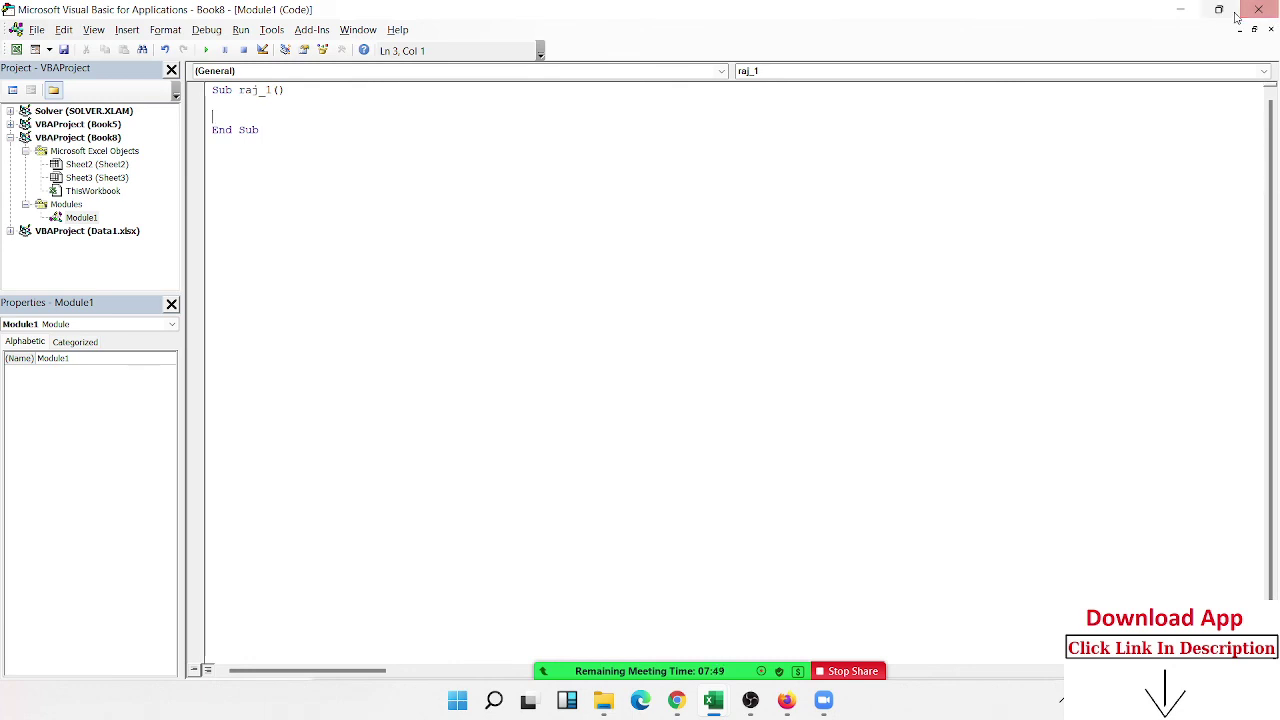
Step: List Application, Workbooks, Sheets and Range on separate lines inside the Sub
left_click(231, 105)
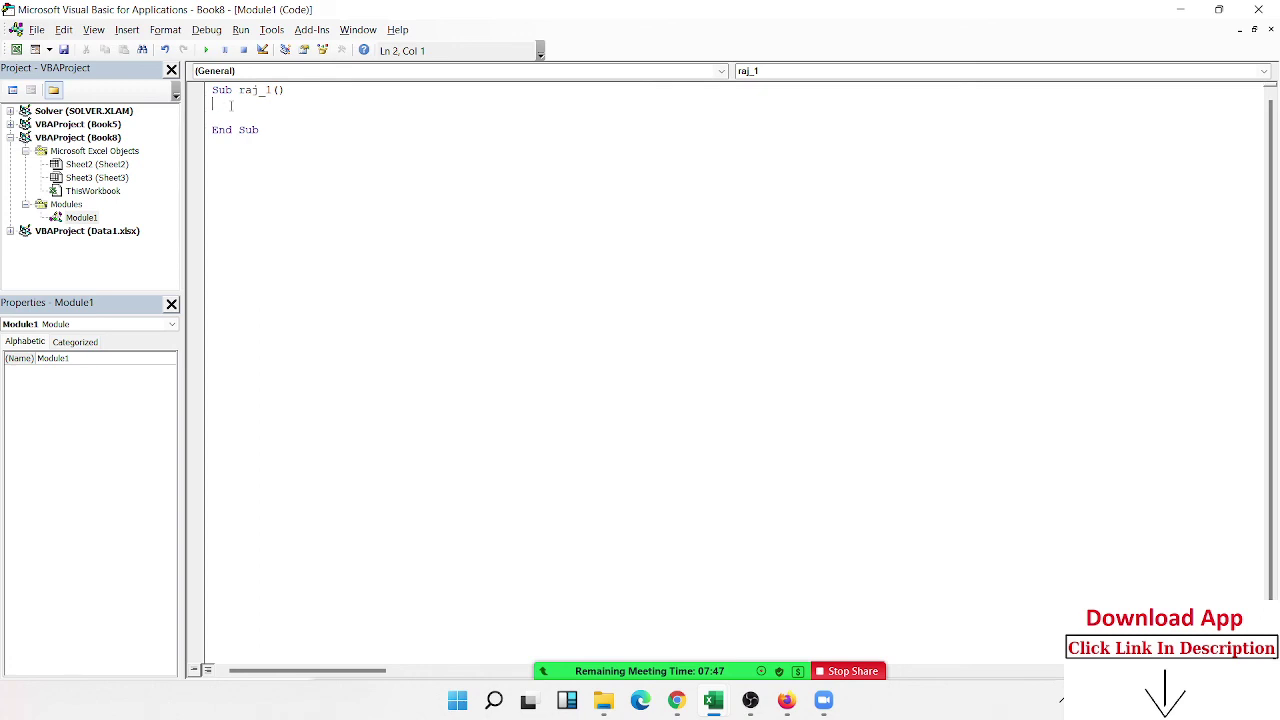
key("Return")
key("Return")
type("appli")
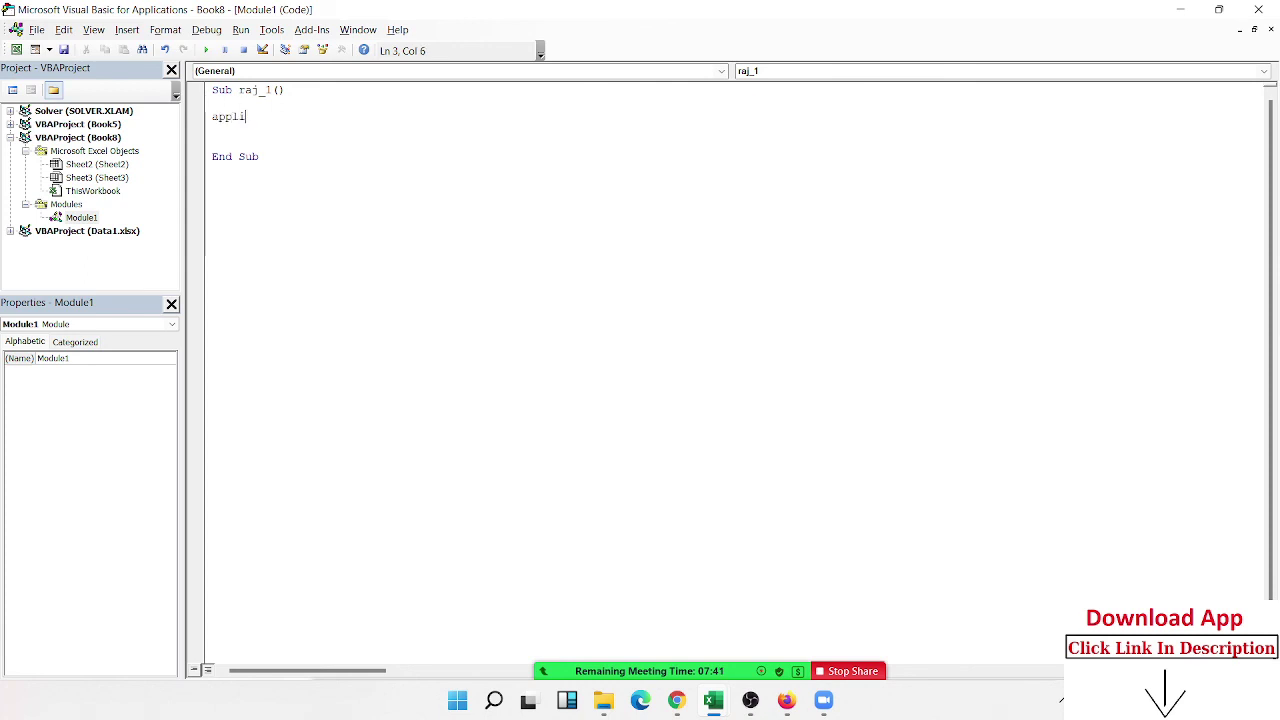
type("cation")
key("Return")
type("wo")
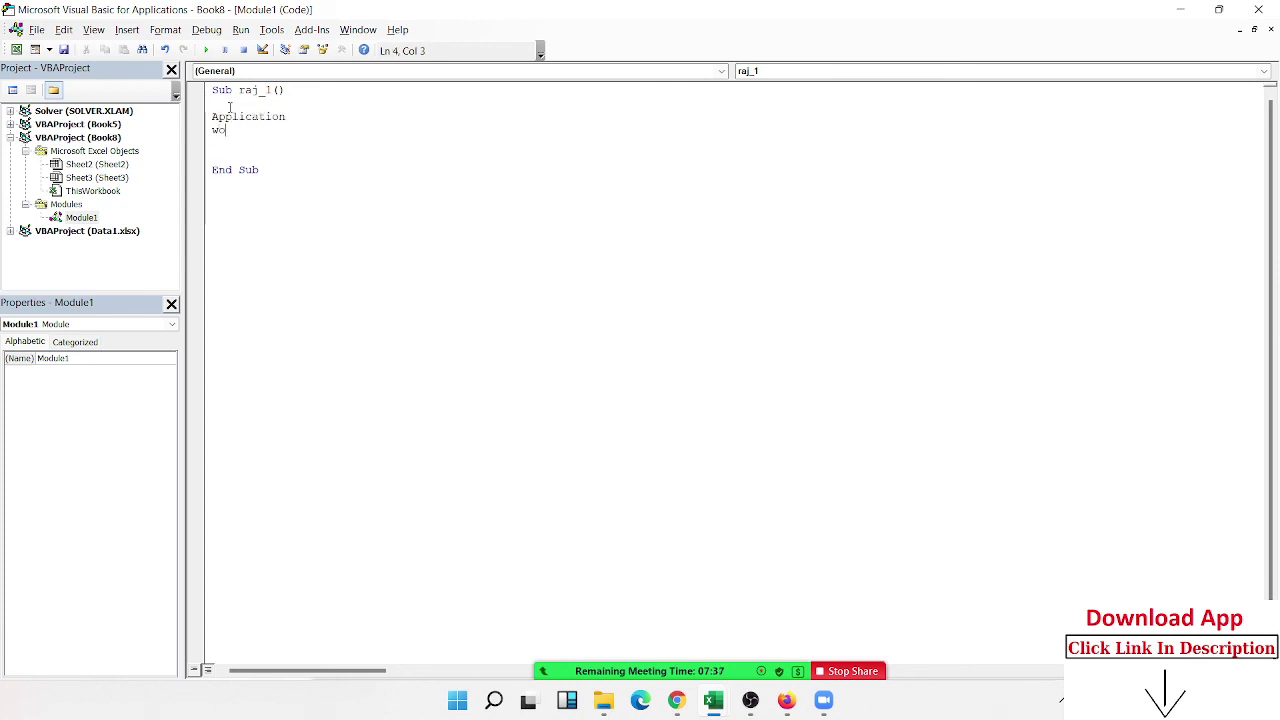
type("rkbook")
type("s")
key("Return")
type("she")
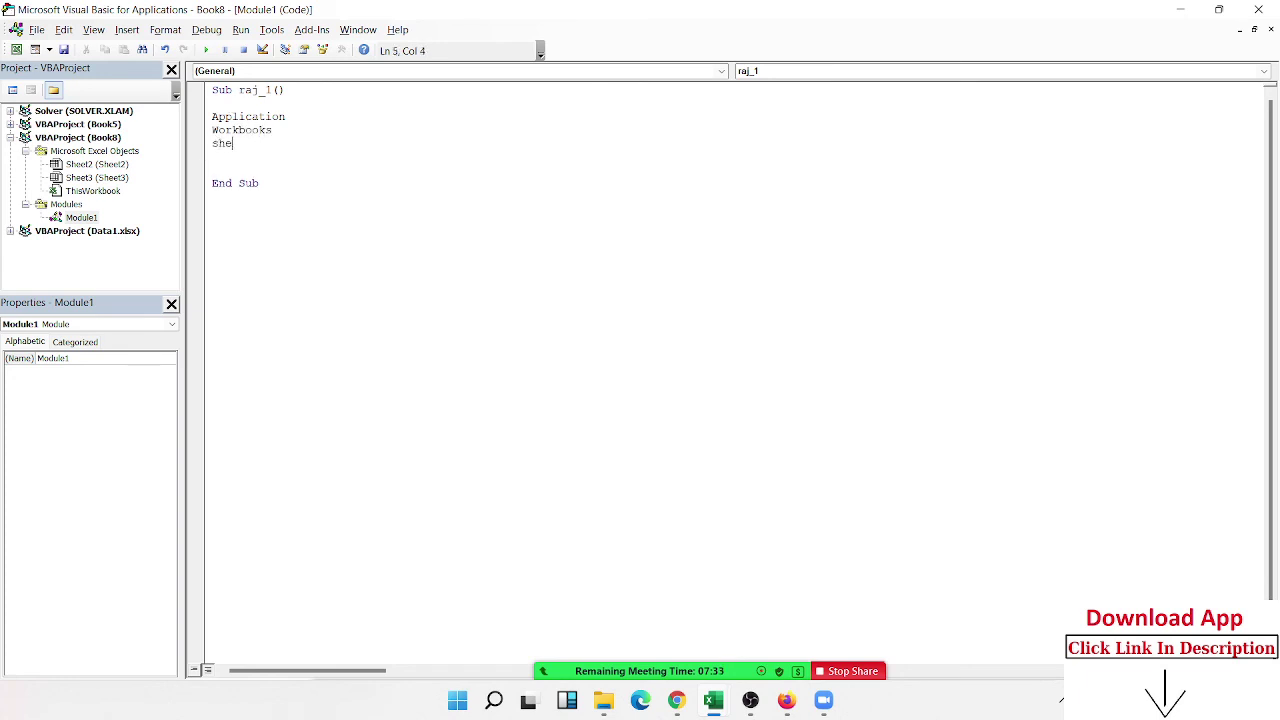
type("ets")
key("Return")
type("ra")
type("nge")
key("Return")
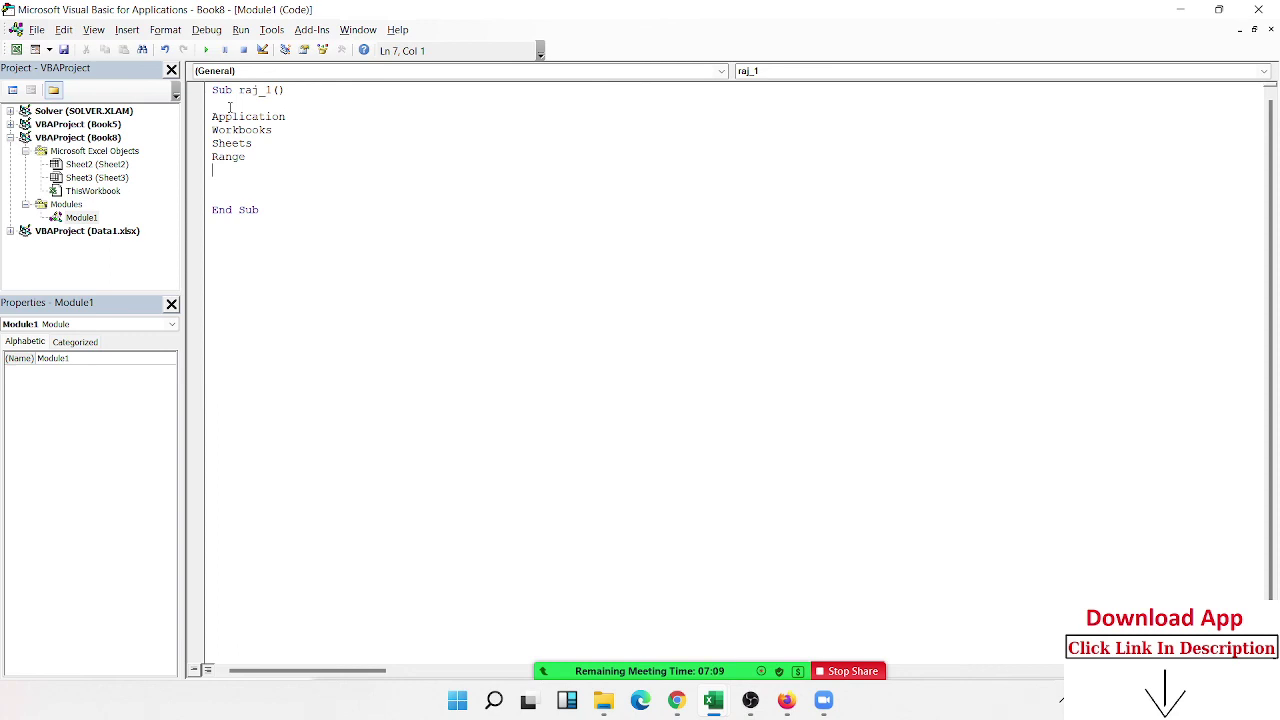
Step: Select the listed object-name lines inside the procedure
key("Up")
key("Up")
key("shift+Down")
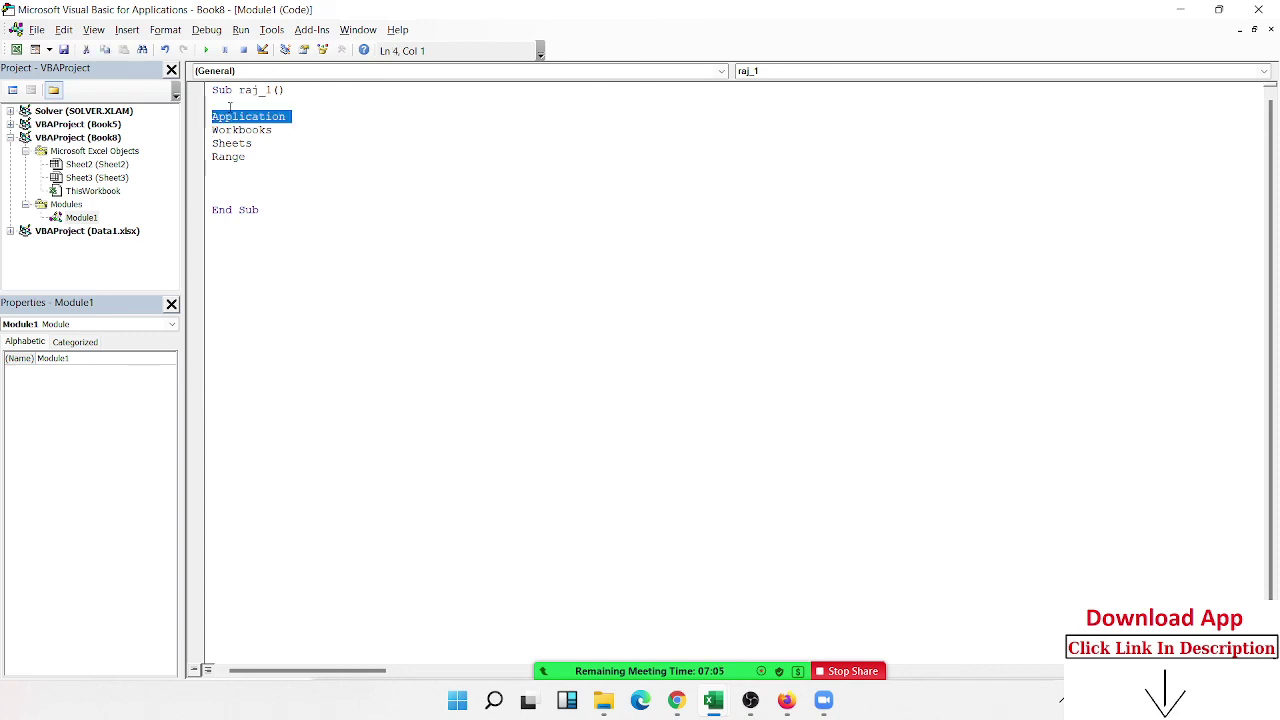
key("shift+Down")
key("shift+Down")
key("shift+Down")
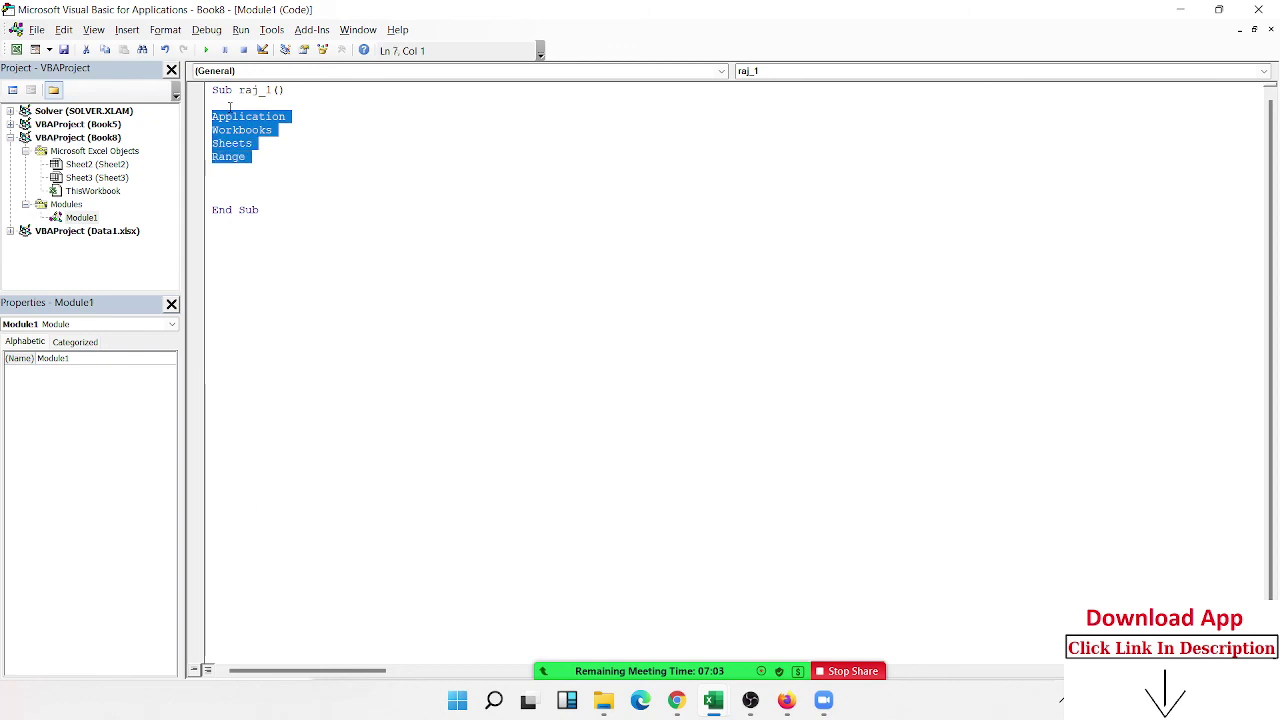